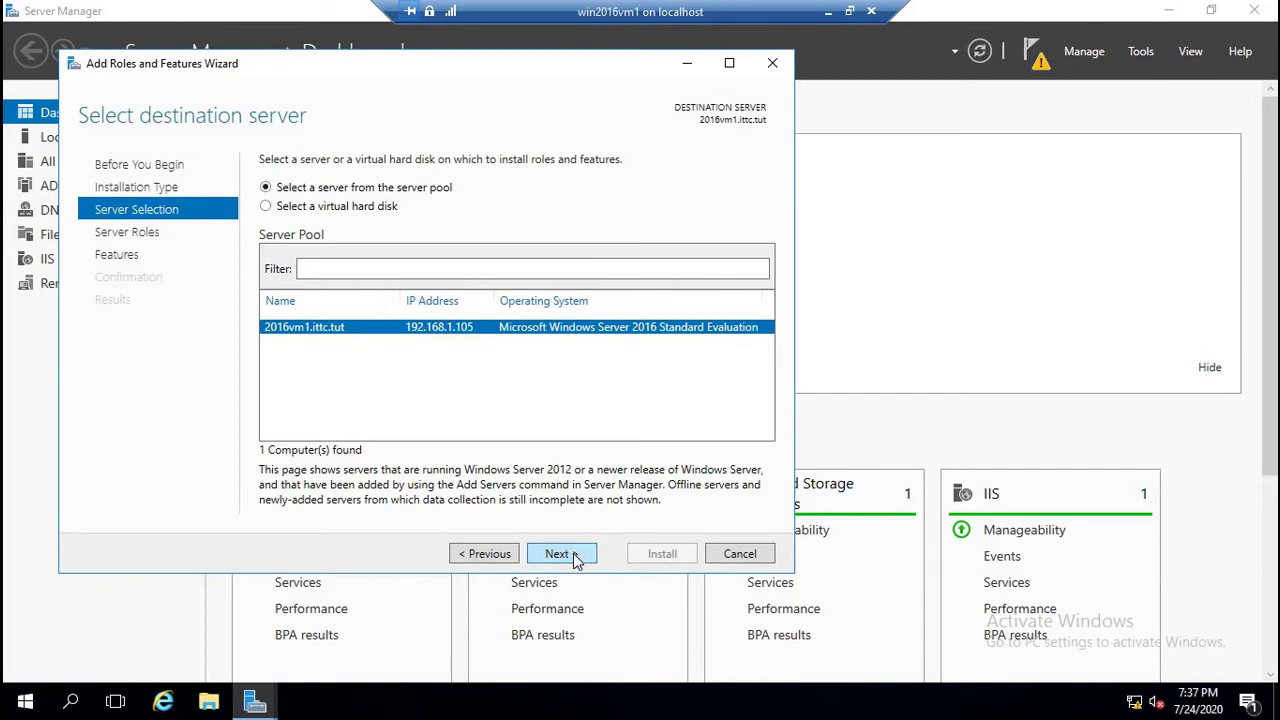
Select the DHCP Server role and accept its required management tools
left_click(352, 234)
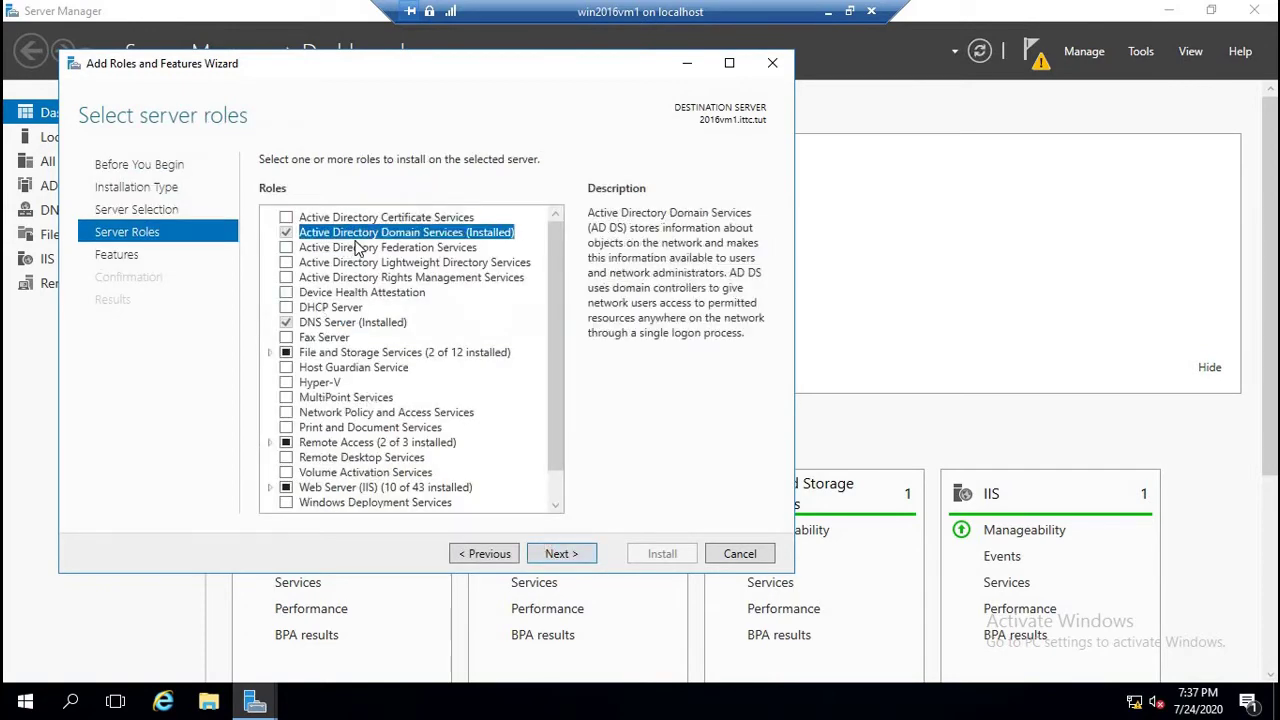
left_click(356, 322)
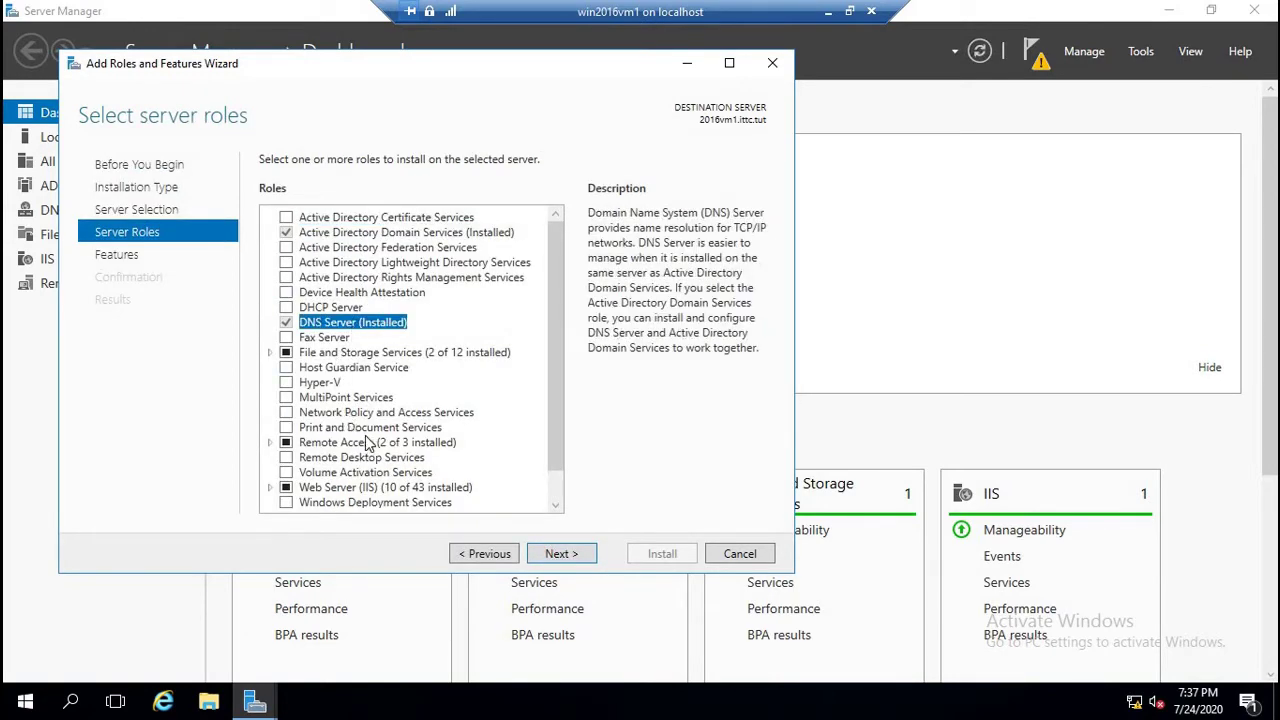
left_click(286, 308)
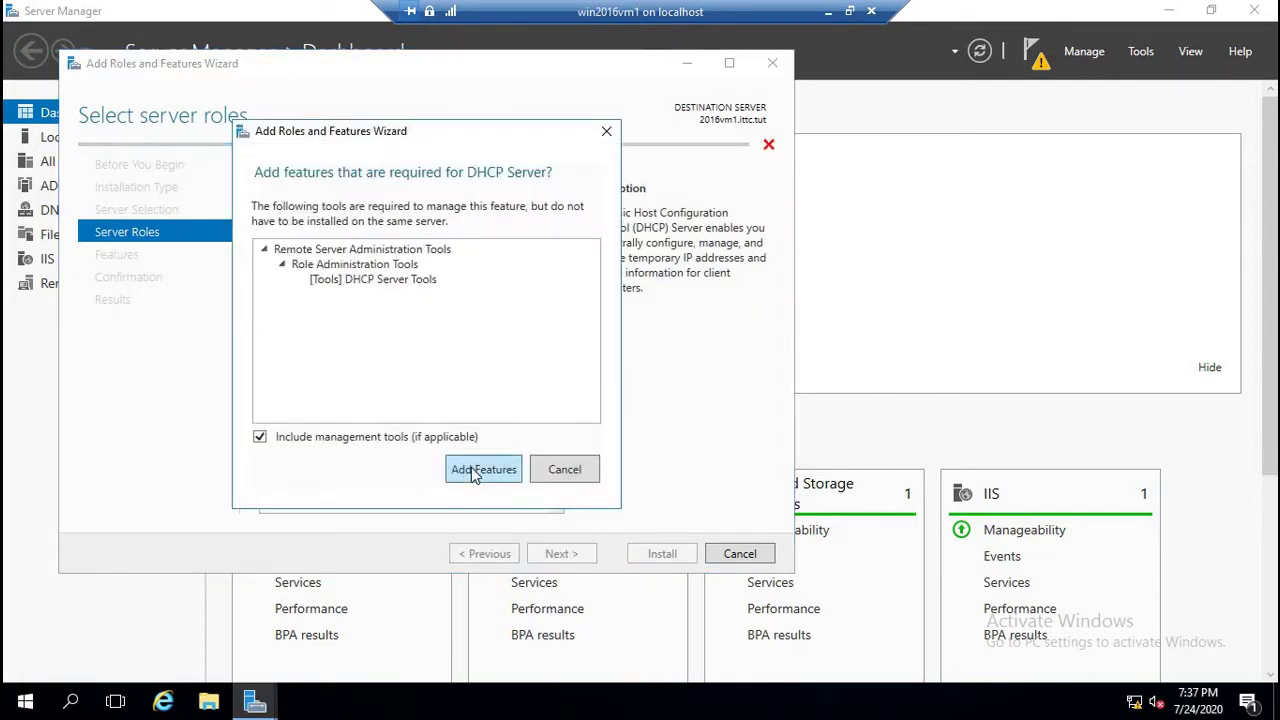
left_click(476, 471)
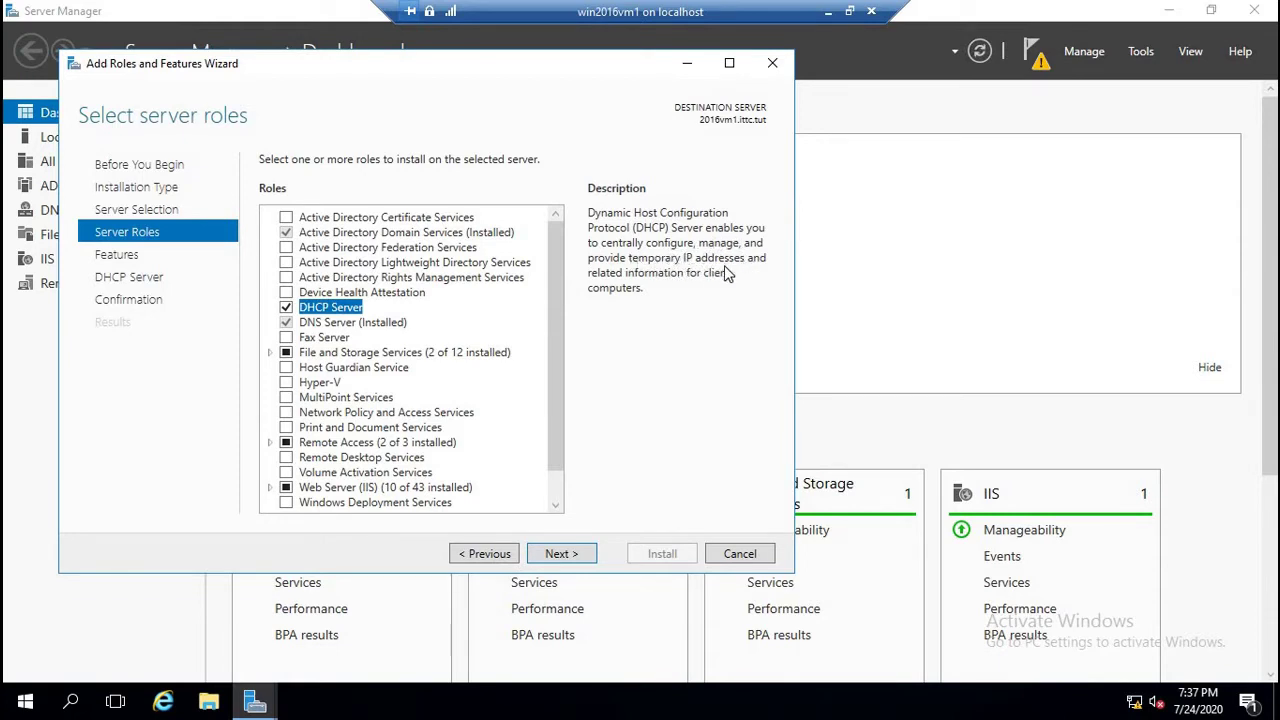
Advance past the Features and DHCP Server pages and start the installation
left_click(560, 558)
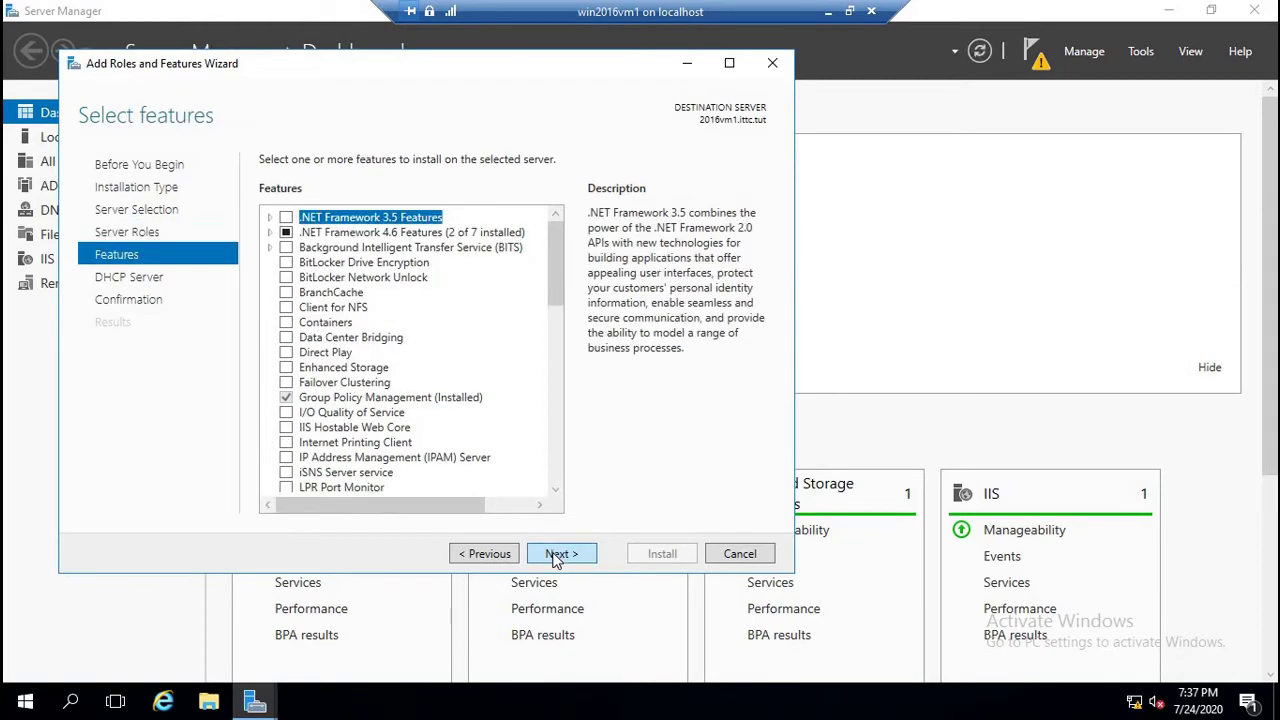
left_click(556, 557)
left_click(556, 557)
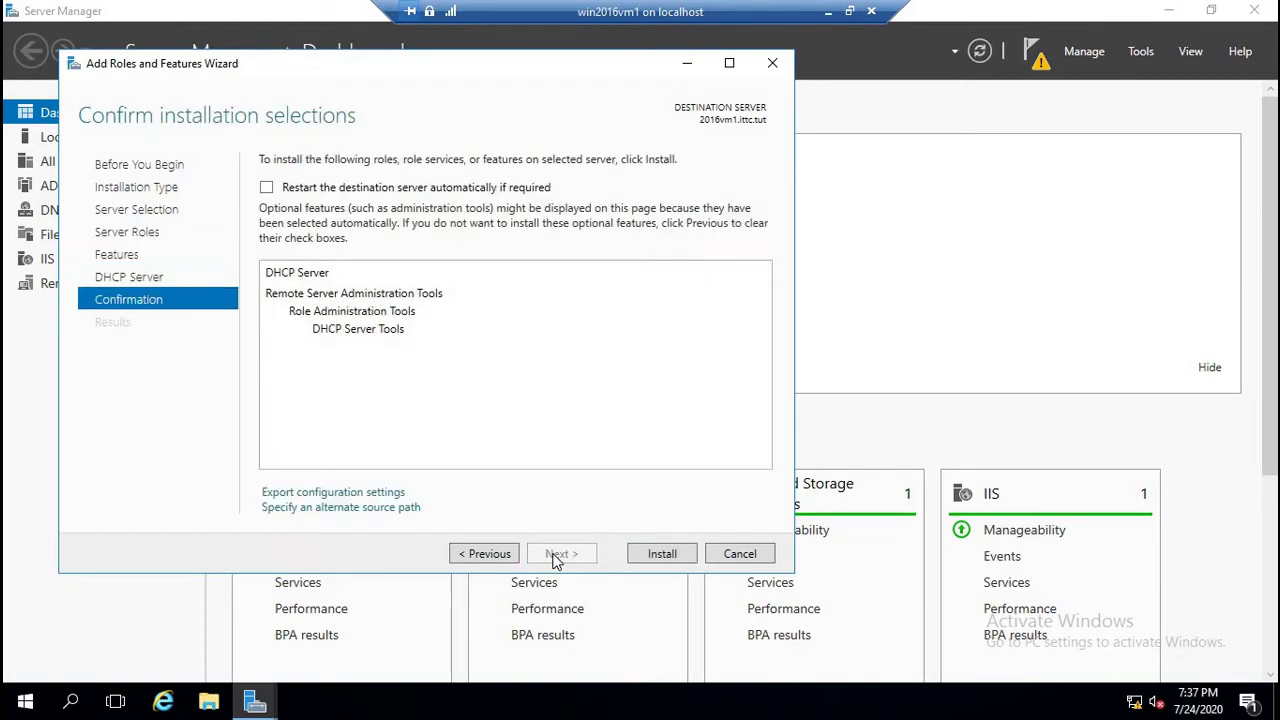
left_click(656, 556)
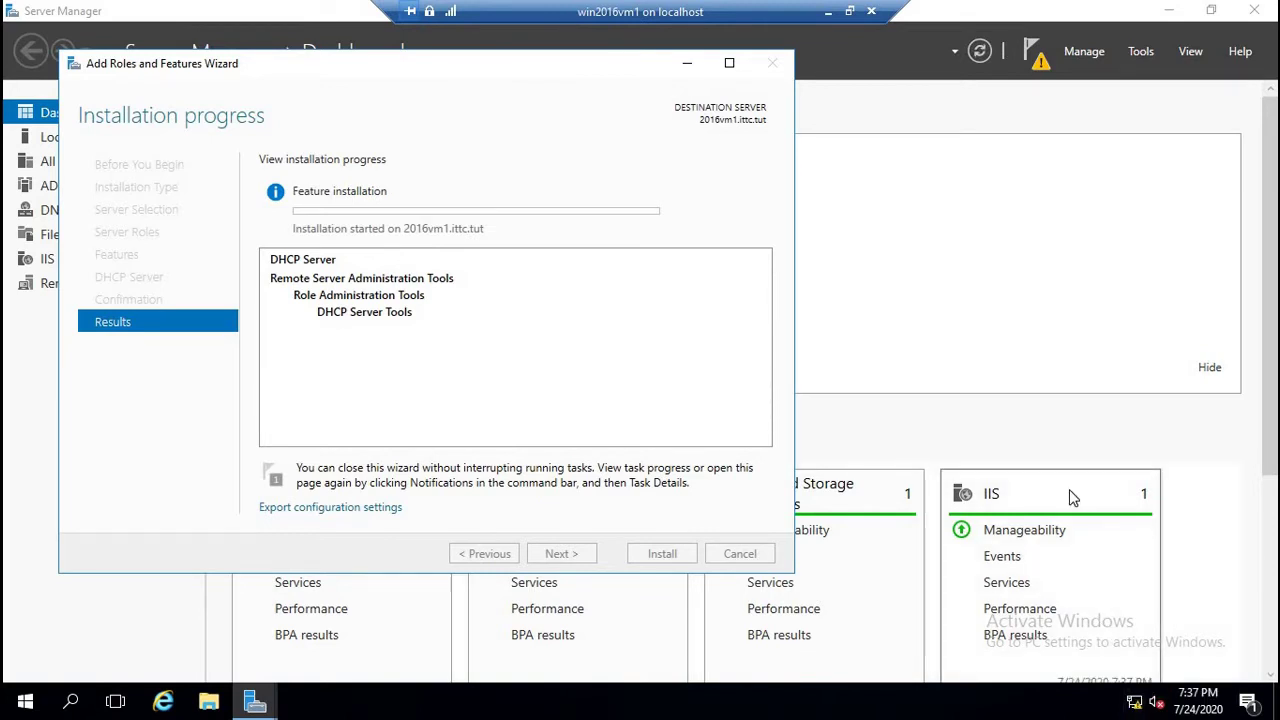
Open a Command Prompt with cmd from the Run box
key("super+r")
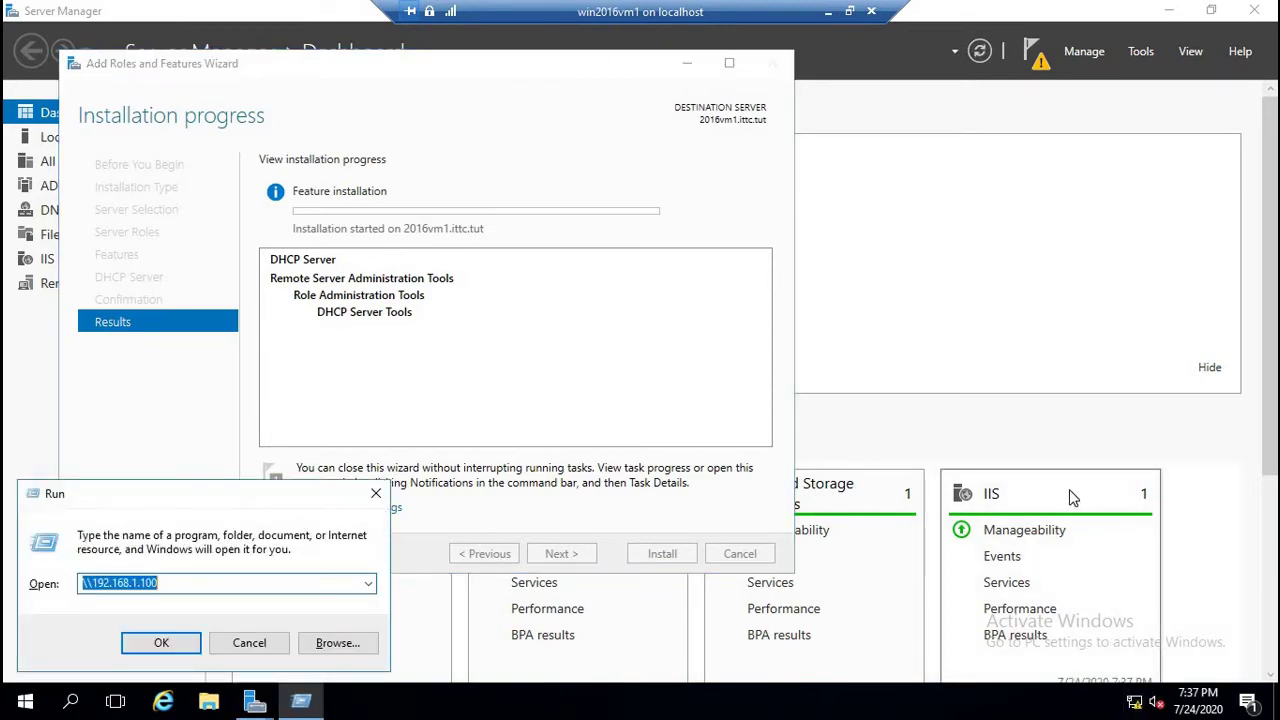
type("cmd")
key("Return")
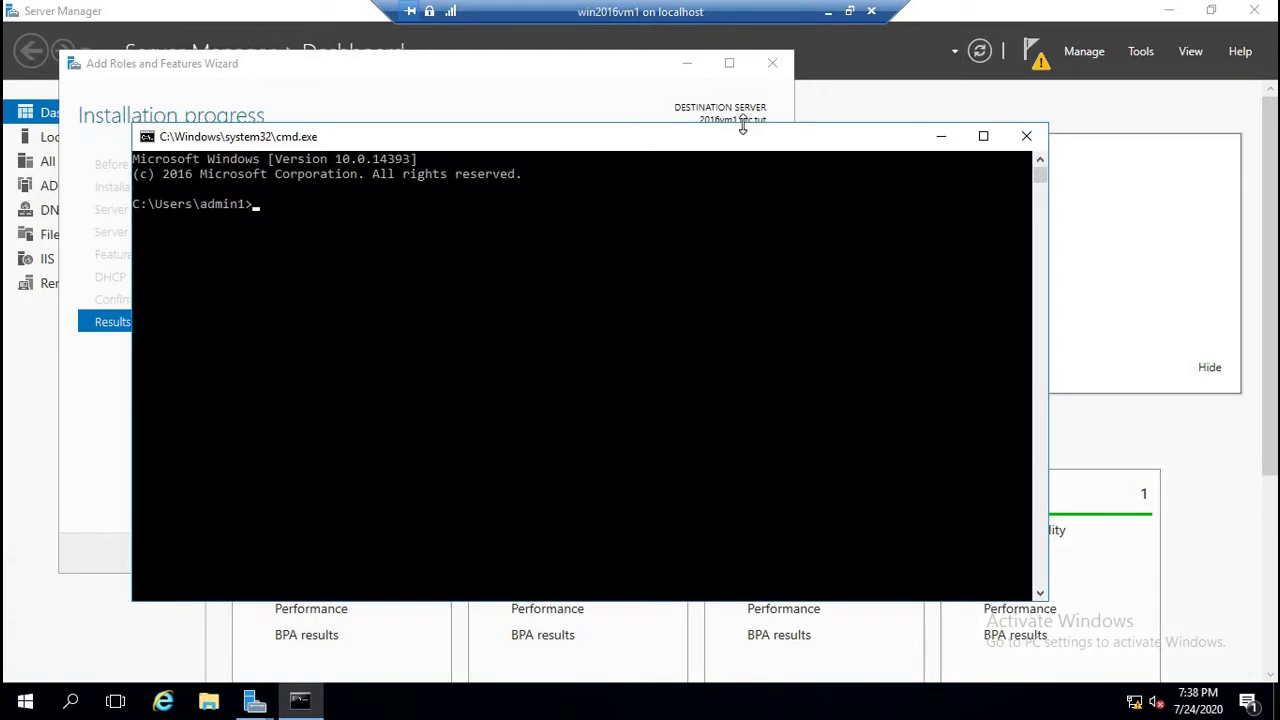
left_click_drag(664, 140, 1004, 195)
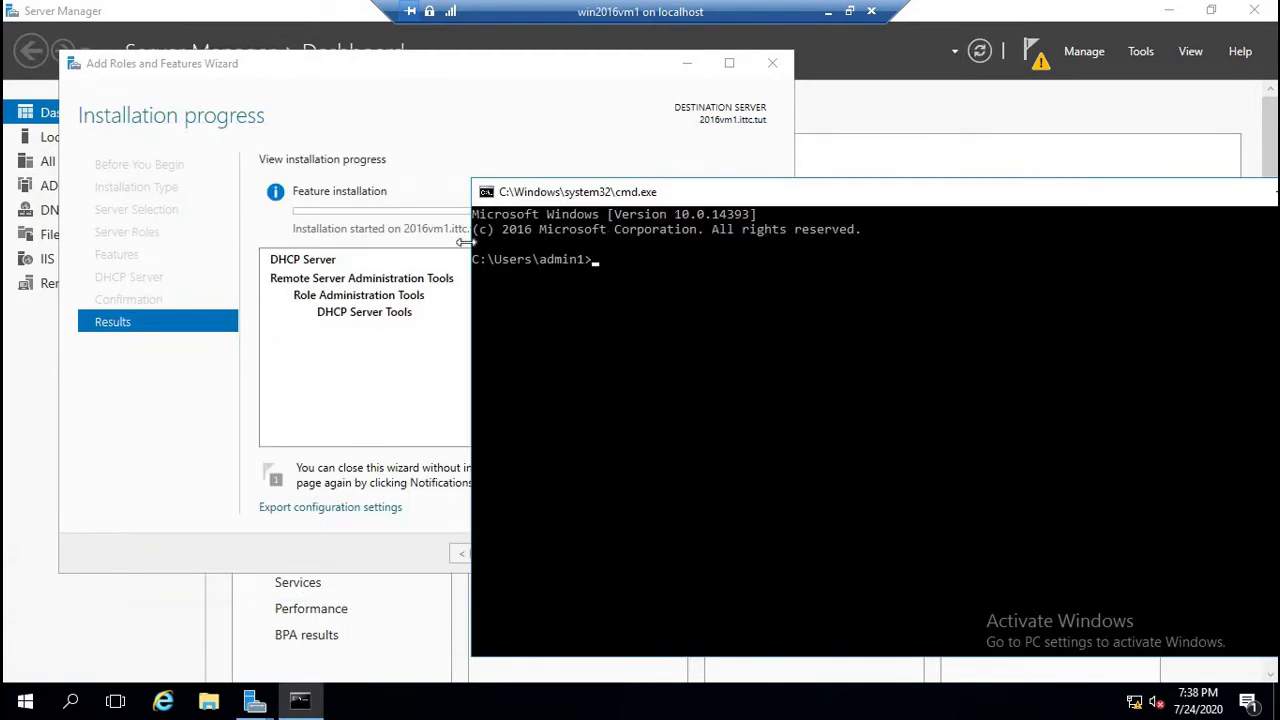
Run ipconfig to confirm IPv4 192.168.1.105 with mask 255.255.255.0, then minimize the window
type("ipconfig")
key("Return")
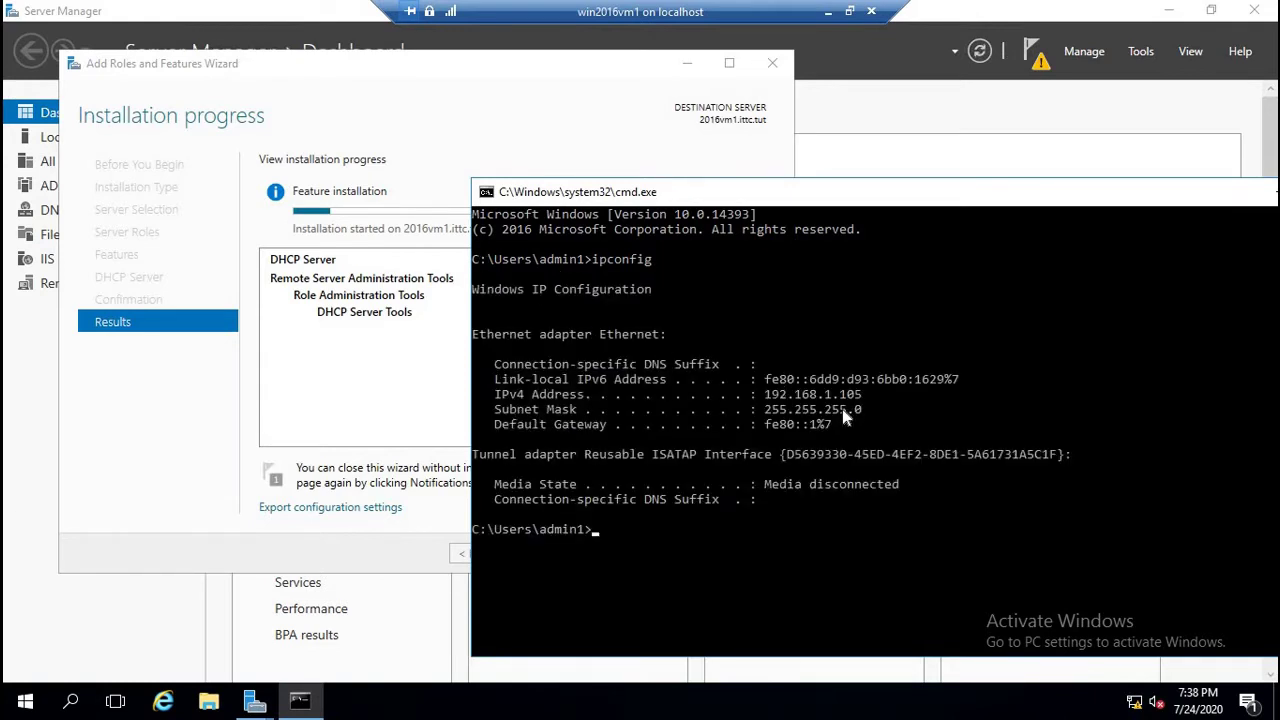
left_click_drag(896, 200, 702, 195)
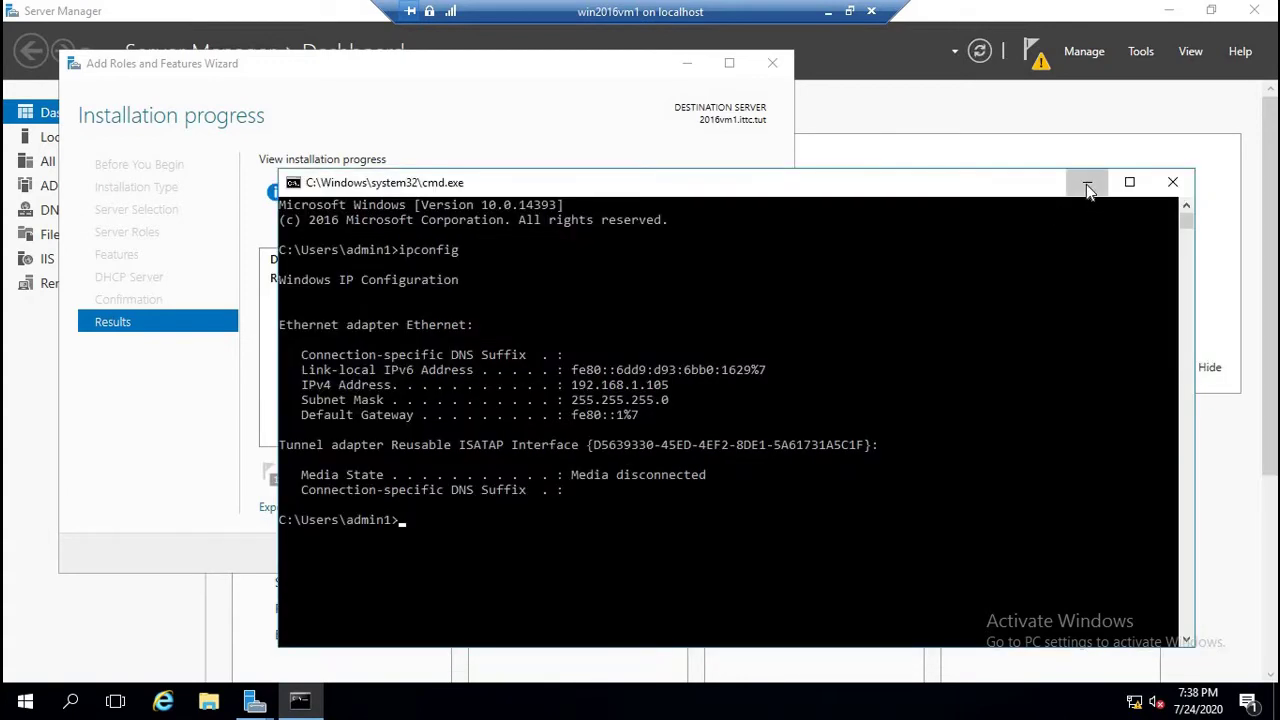
left_click(1088, 183)
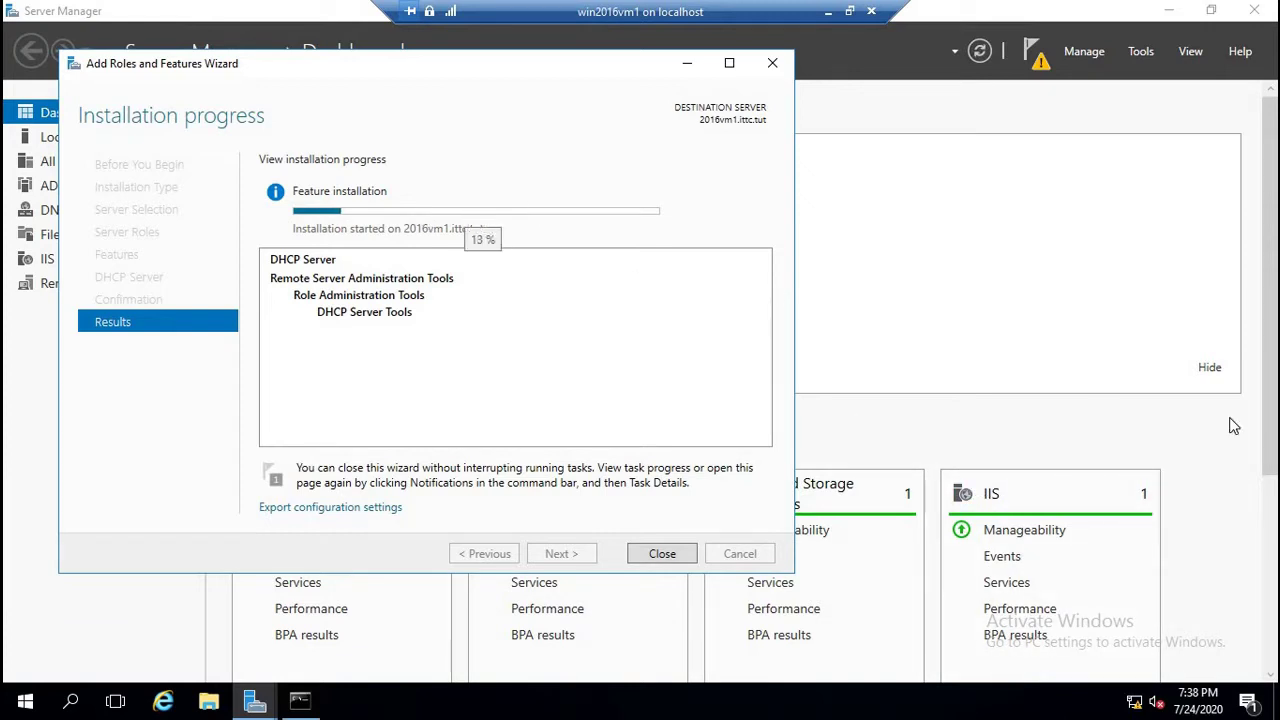
right_click(1133, 704)
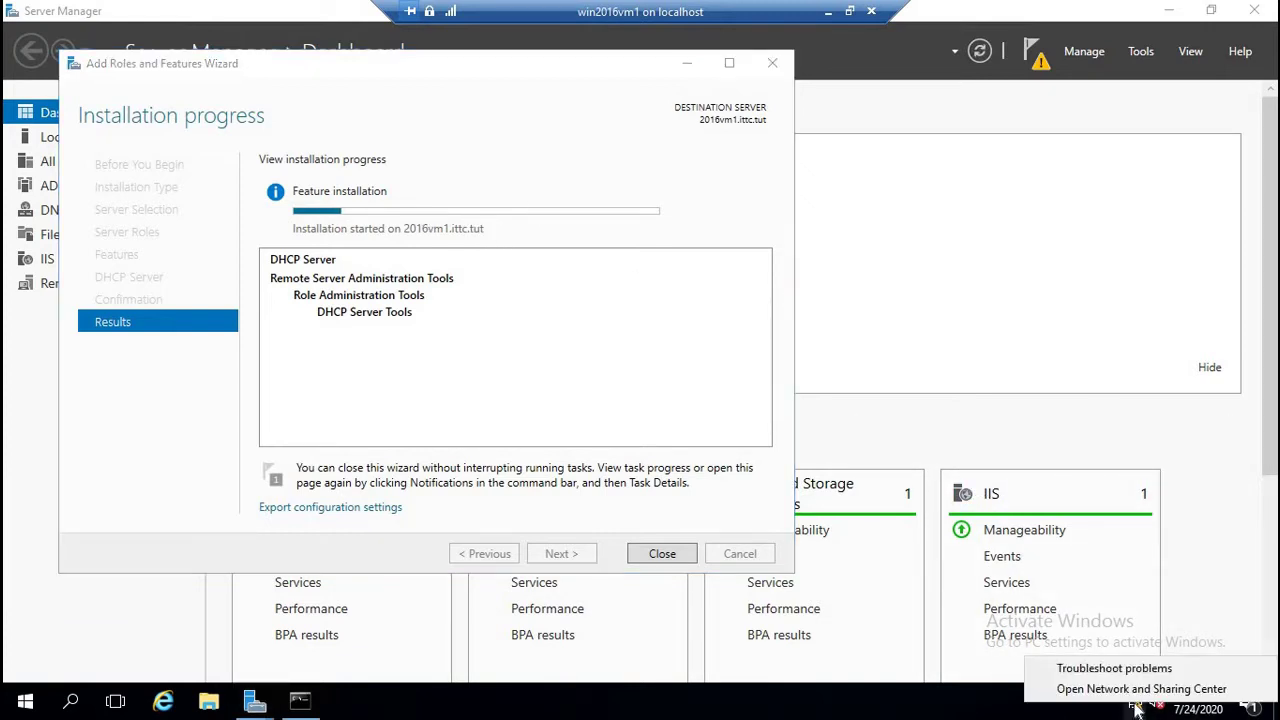
left_click(1060, 503)
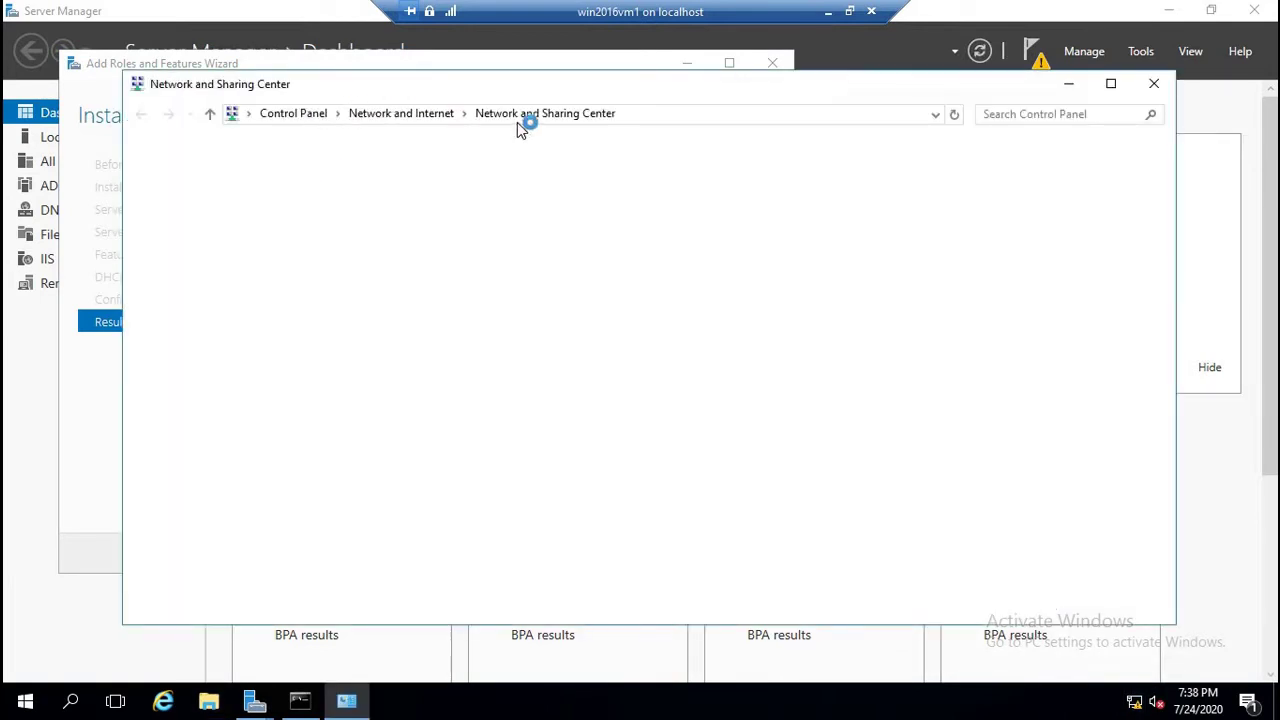
left_click_drag(682, 121, 849, 123)
left_click(560, 217)
left_click_drag(286, 17, 650, 136)
left_click(453, 244)
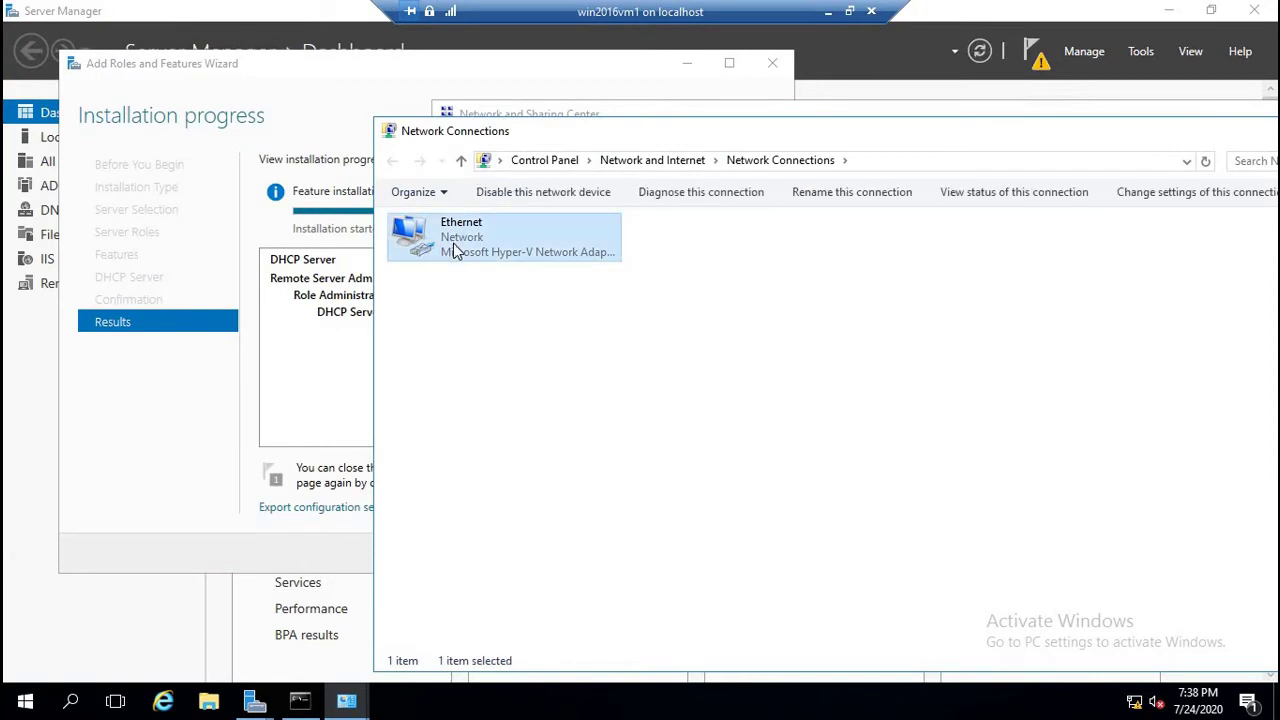
right_click(453, 244)
left_click(514, 421)
double_click(606, 409)
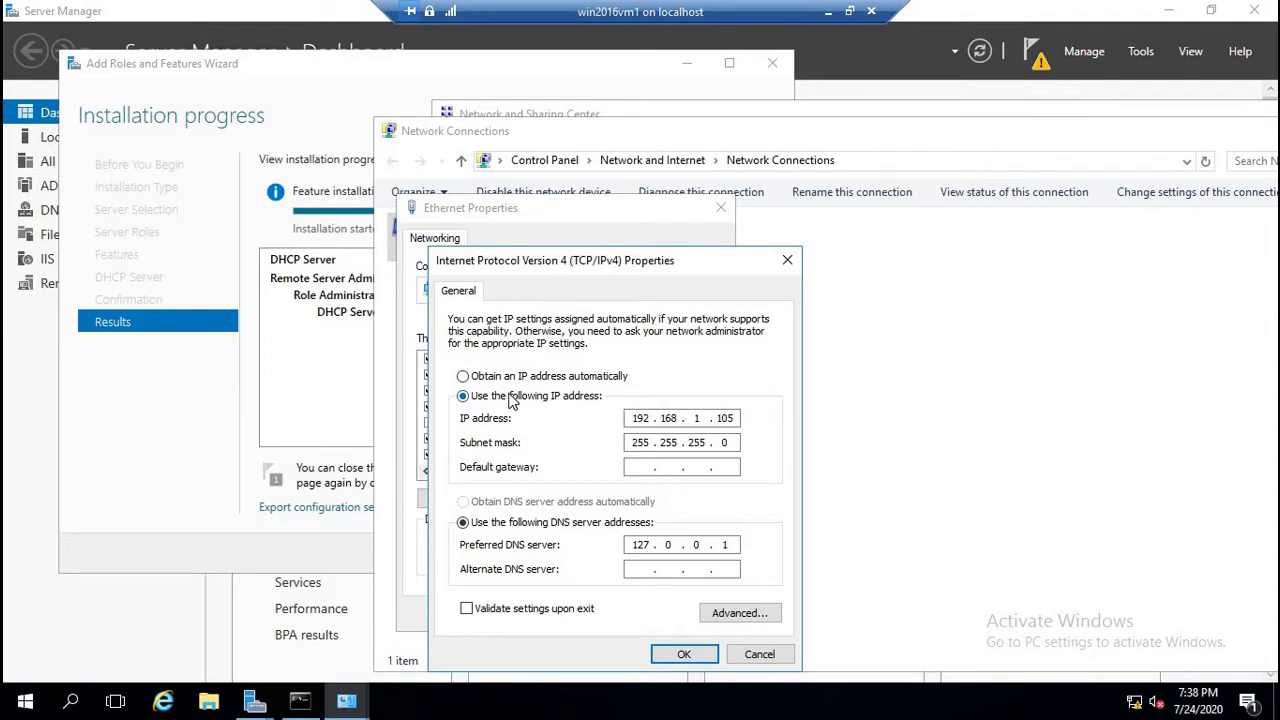
left_click(726, 443)
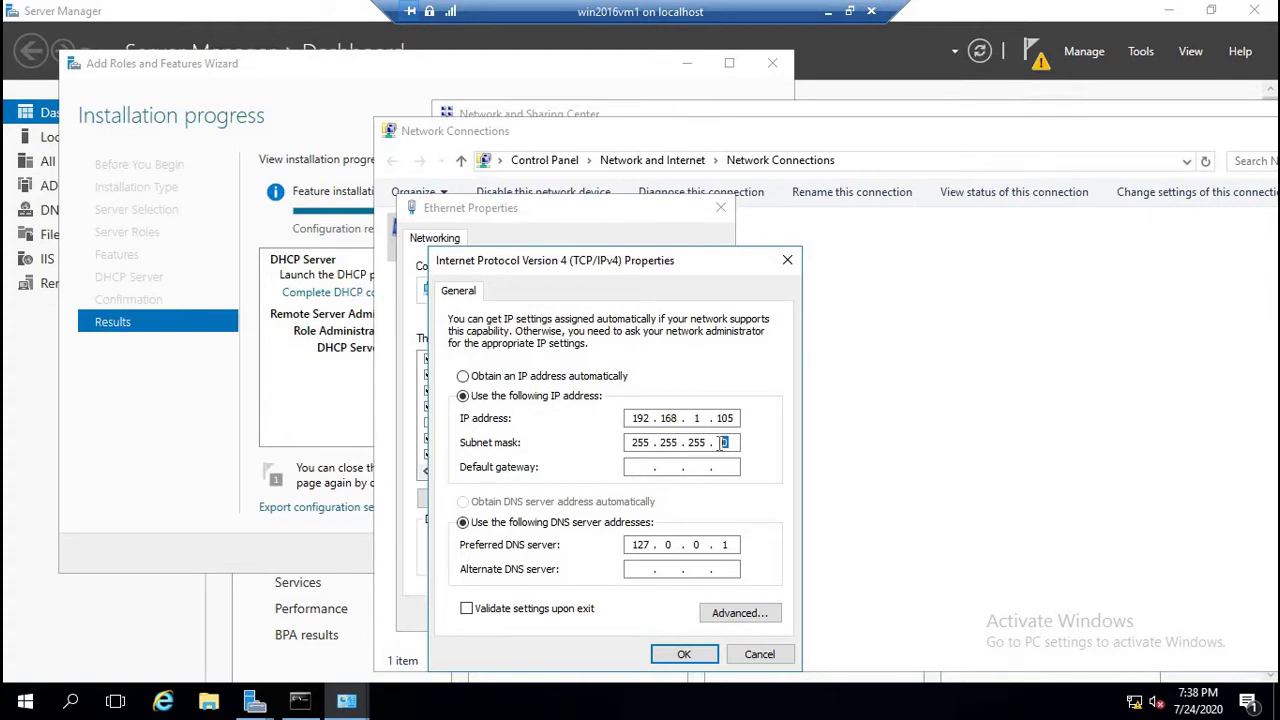
left_click(726, 448)
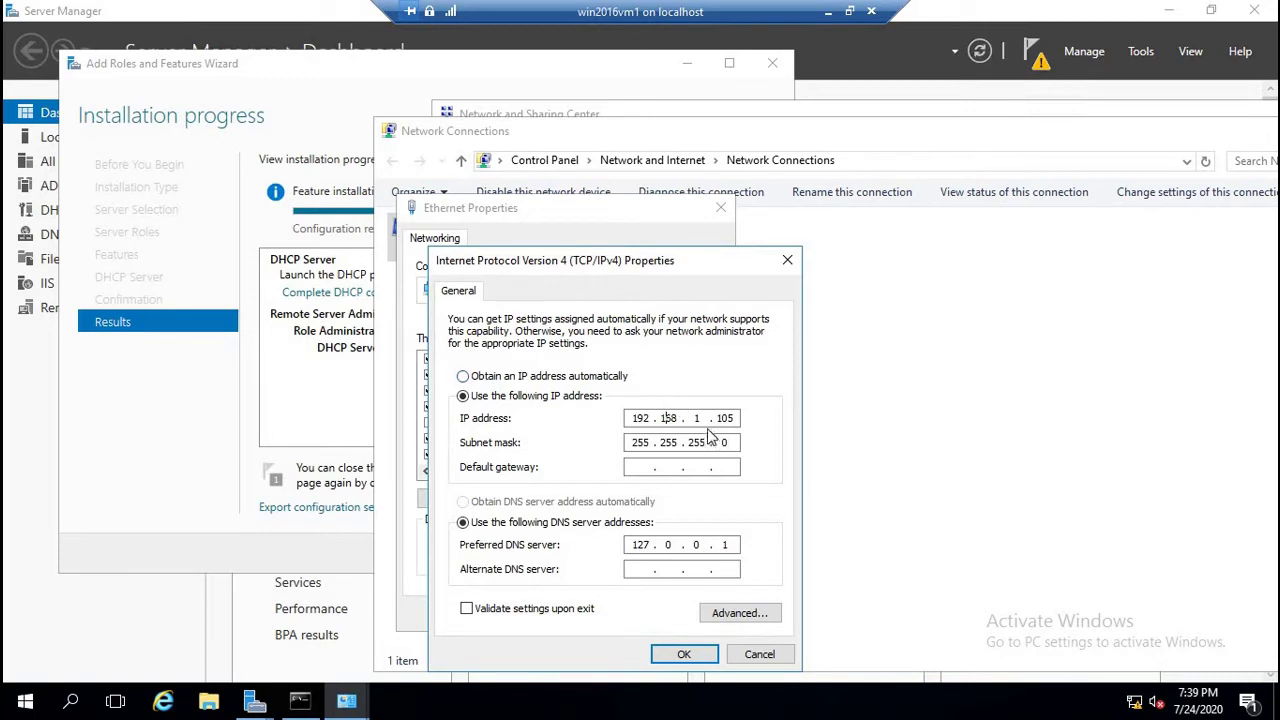
double_click(696, 420)
double_click(637, 421)
left_click(666, 418)
left_click(703, 418)
left_click(680, 656)
left_click(618, 614)
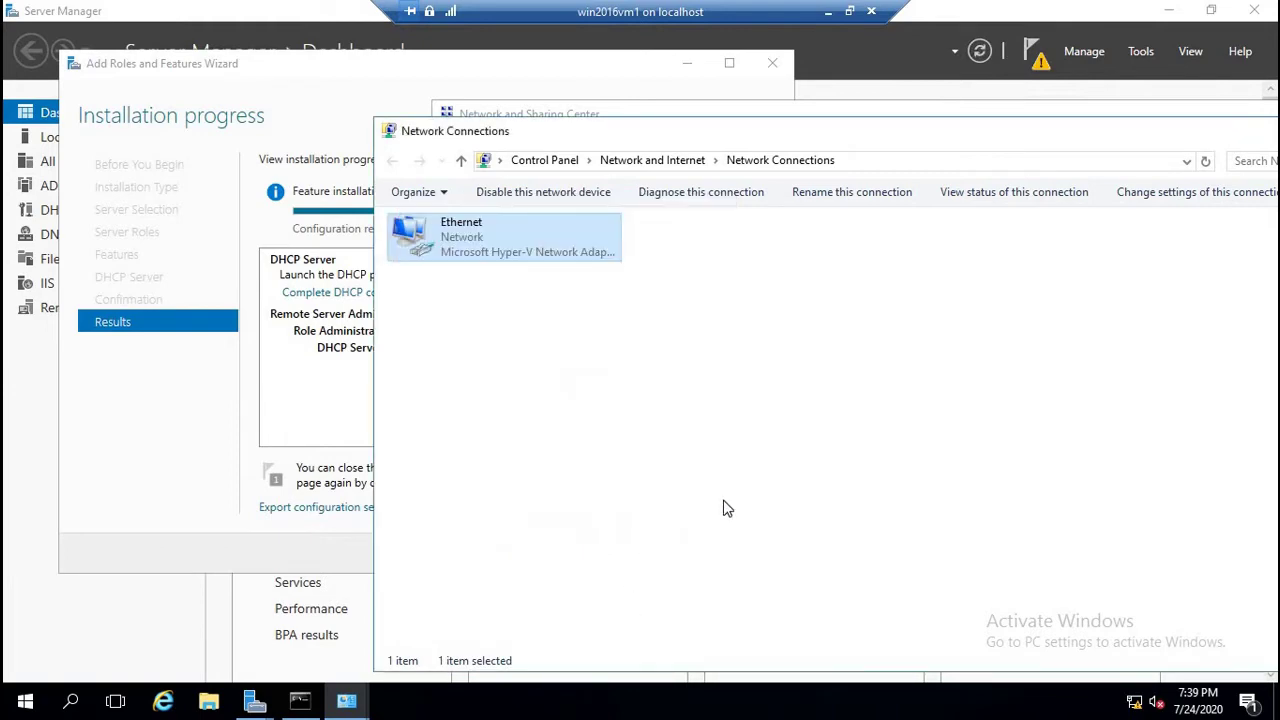
left_click_drag(963, 123, 787, 111)
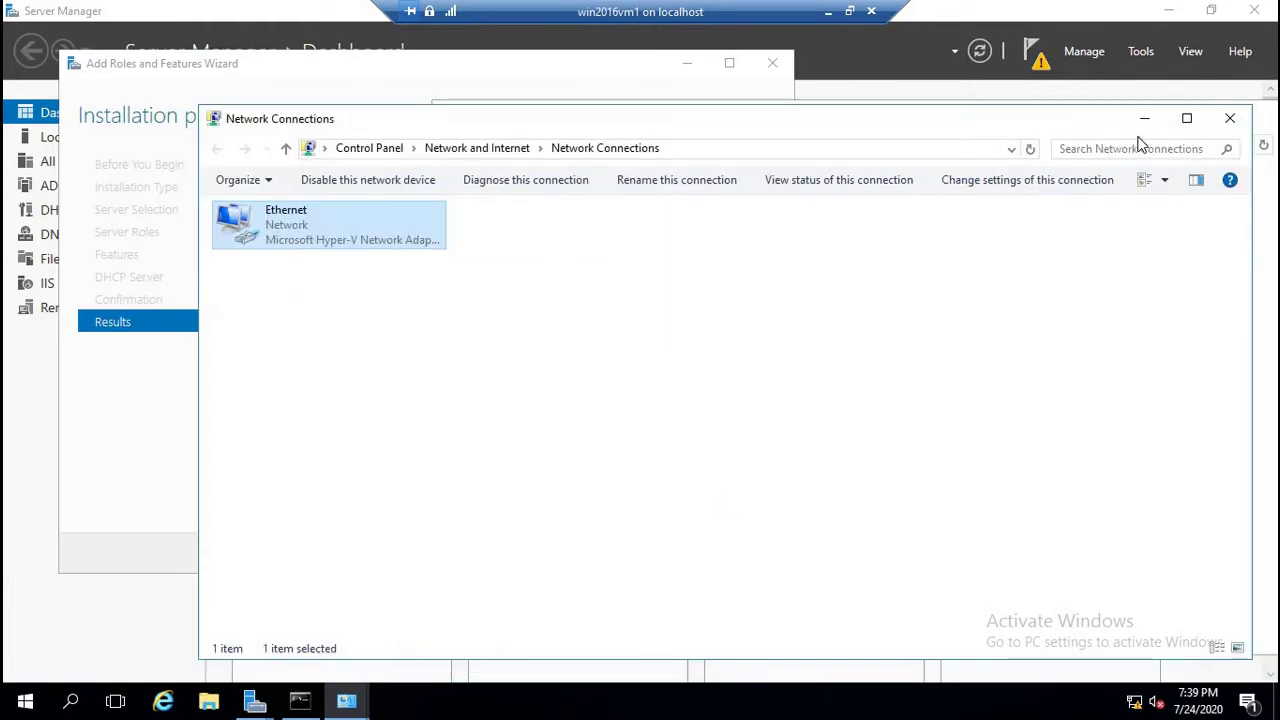
left_click(1228, 118)
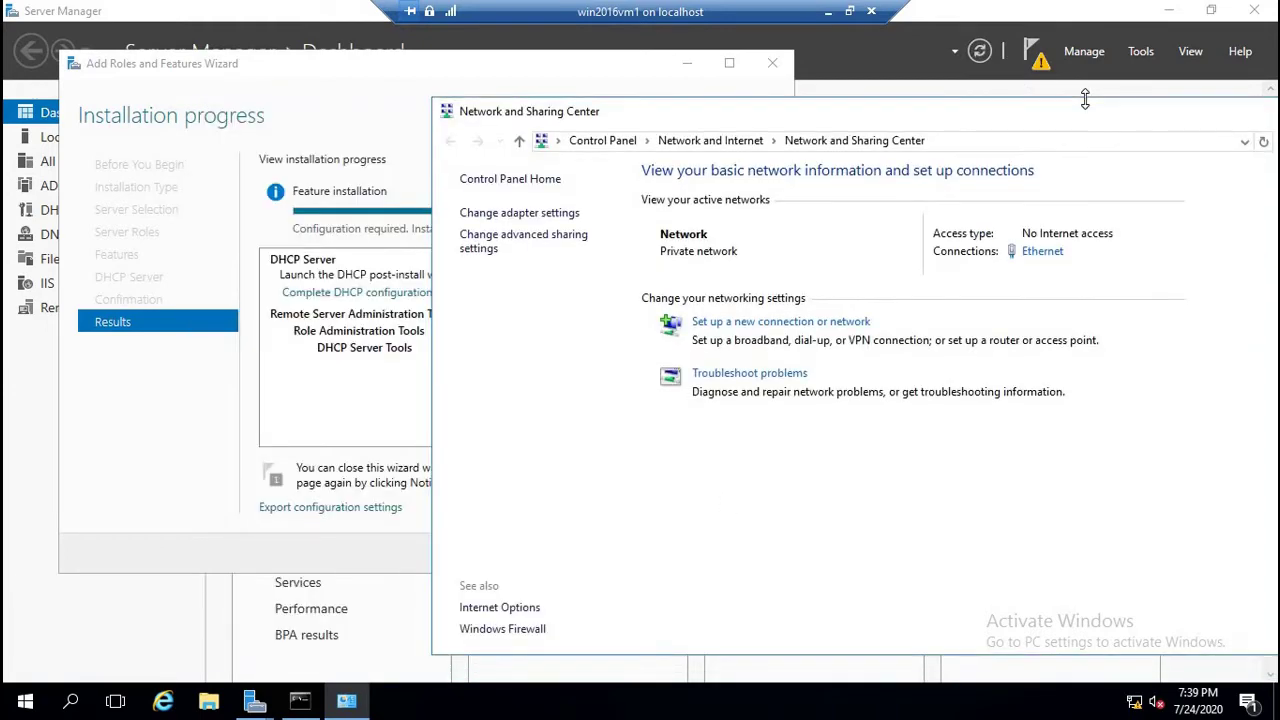
left_click(877, 96)
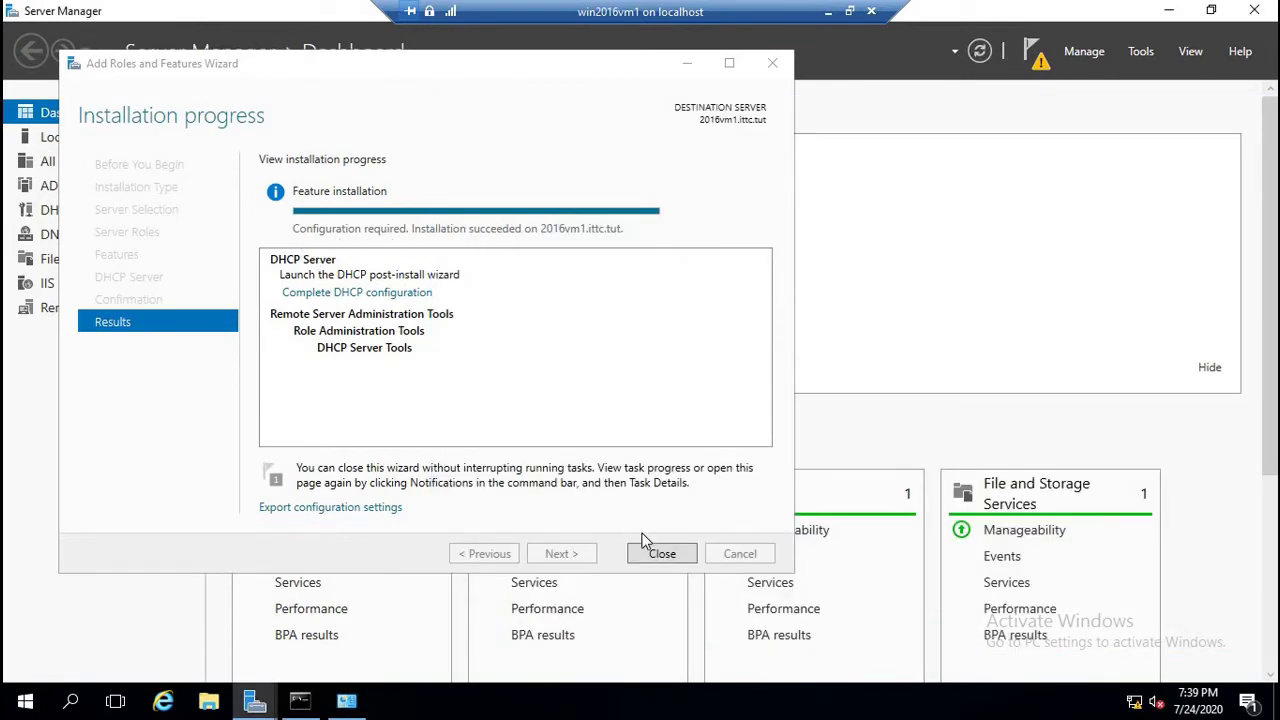
Close the installation wizard and launch DHCP post-install configuration from notifications
left_click(660, 553)
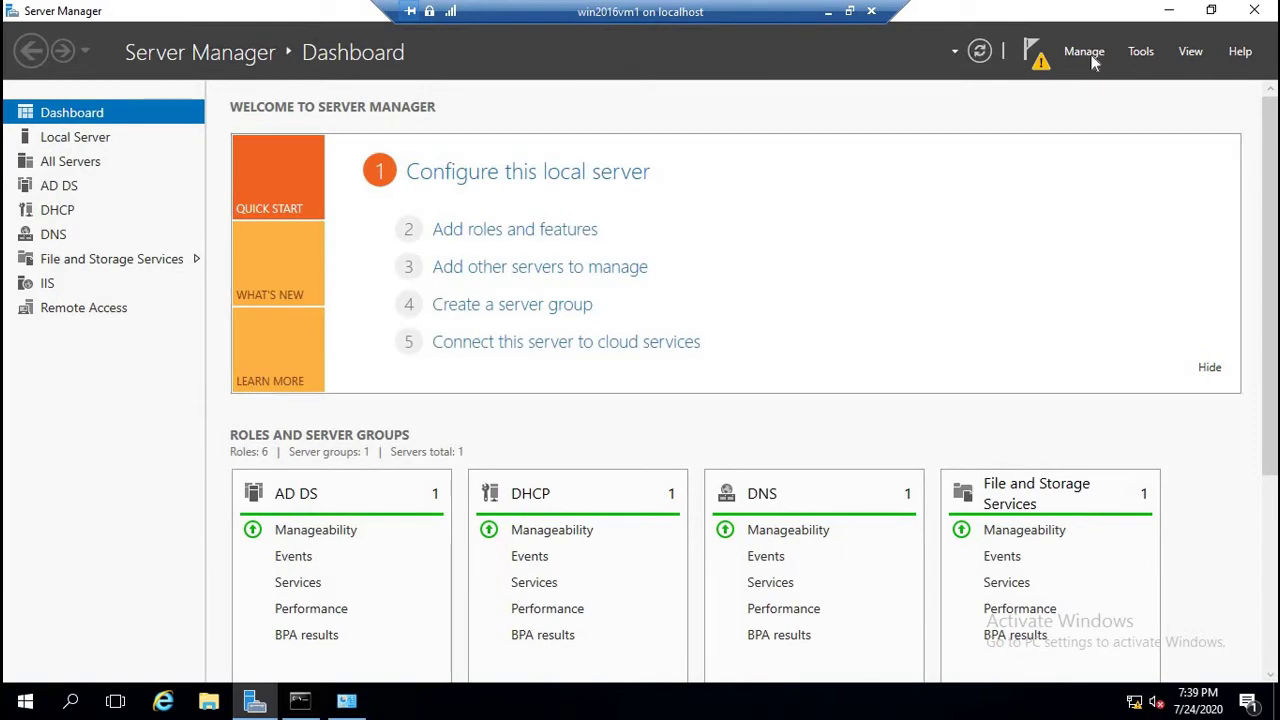
left_click(1039, 58)
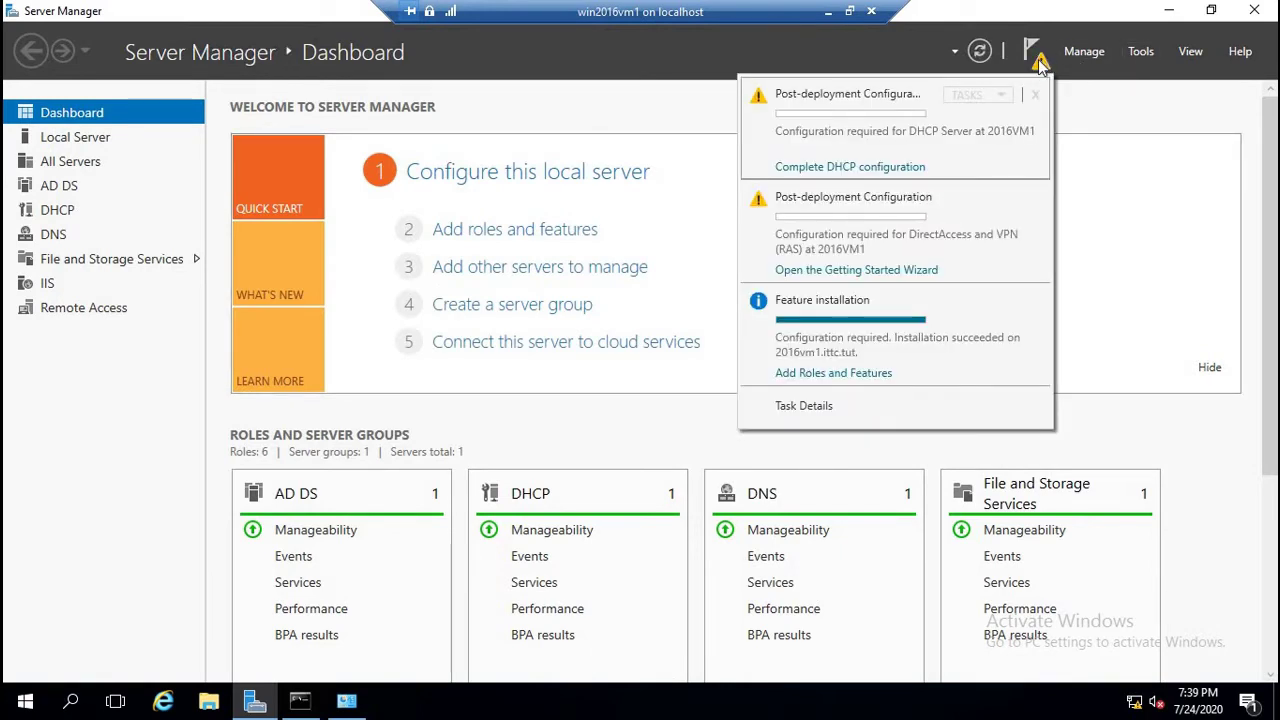
left_click(852, 168)
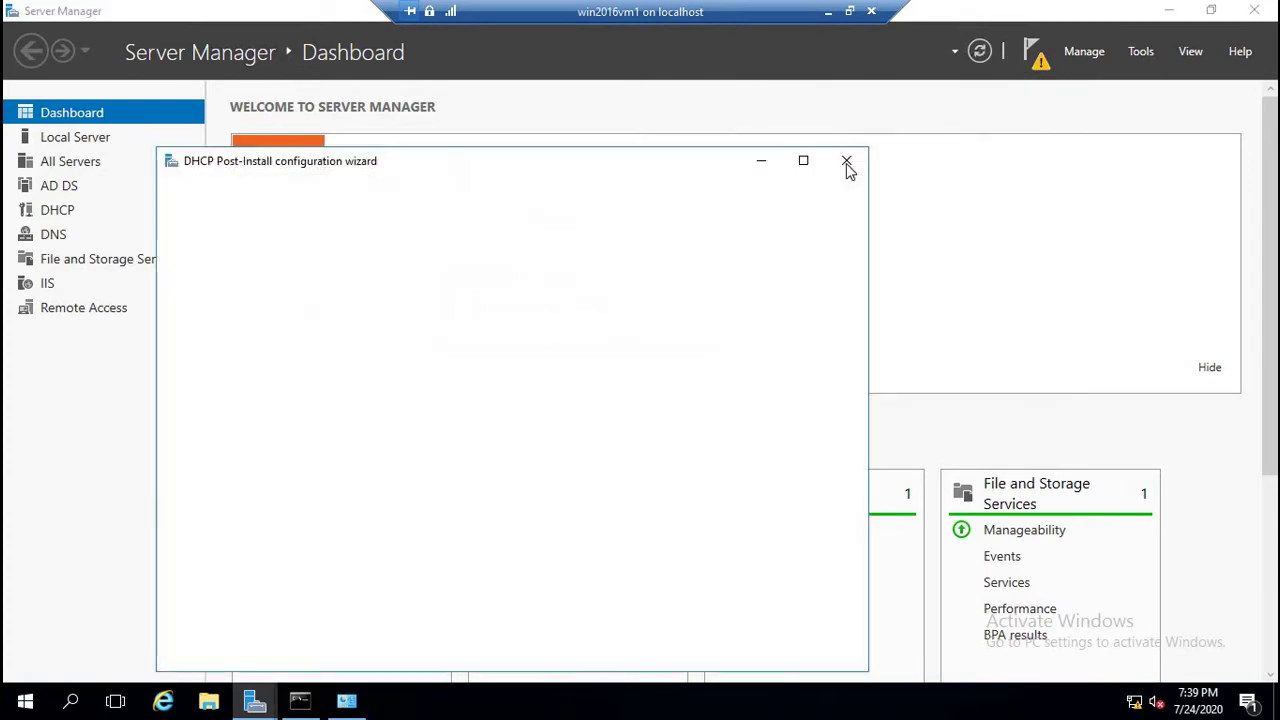
Finish the DHCP post-install authorization, confirm completion in notifications, then open Tools
left_click_drag(583, 167, 620, 91)
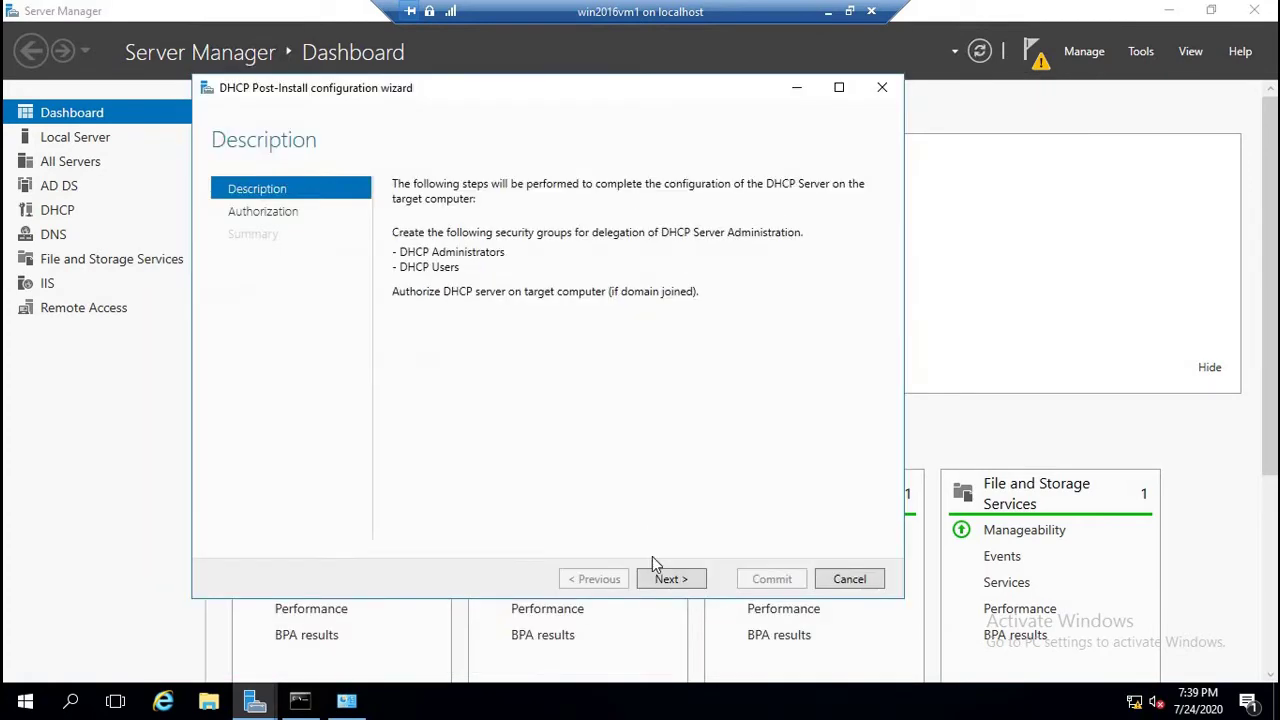
left_click(672, 583)
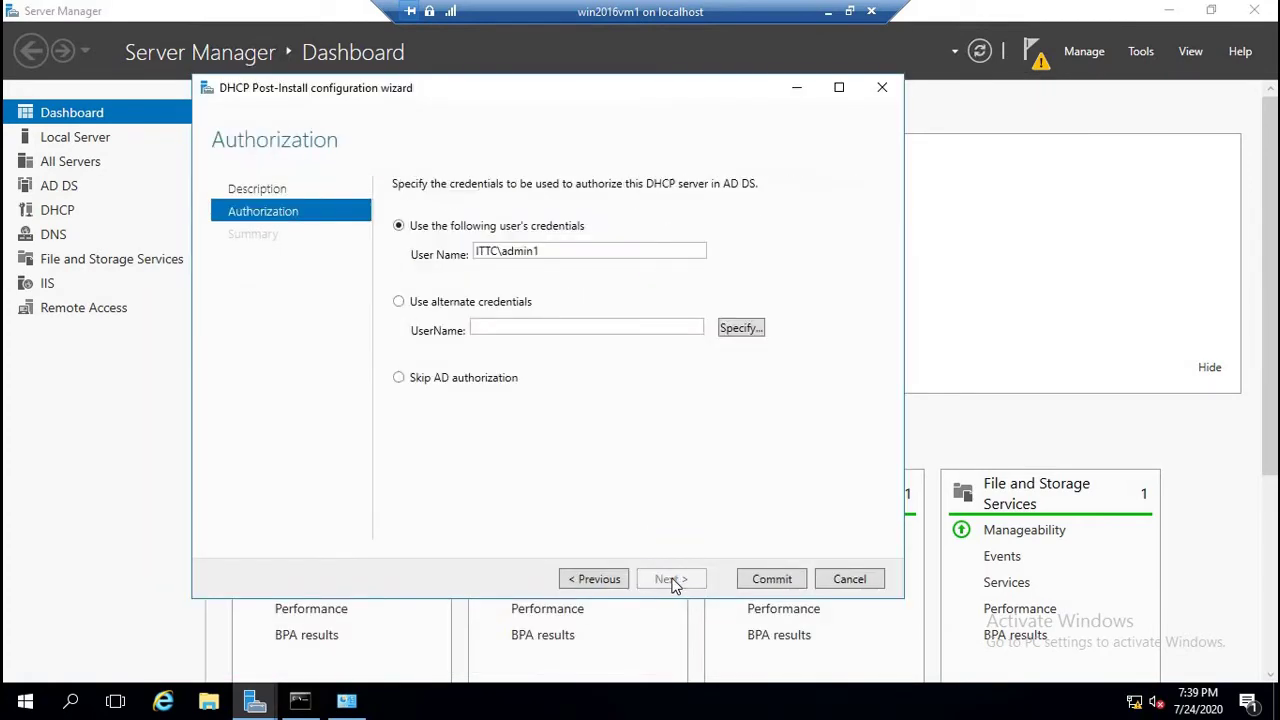
left_click(769, 580)
left_click(769, 580)
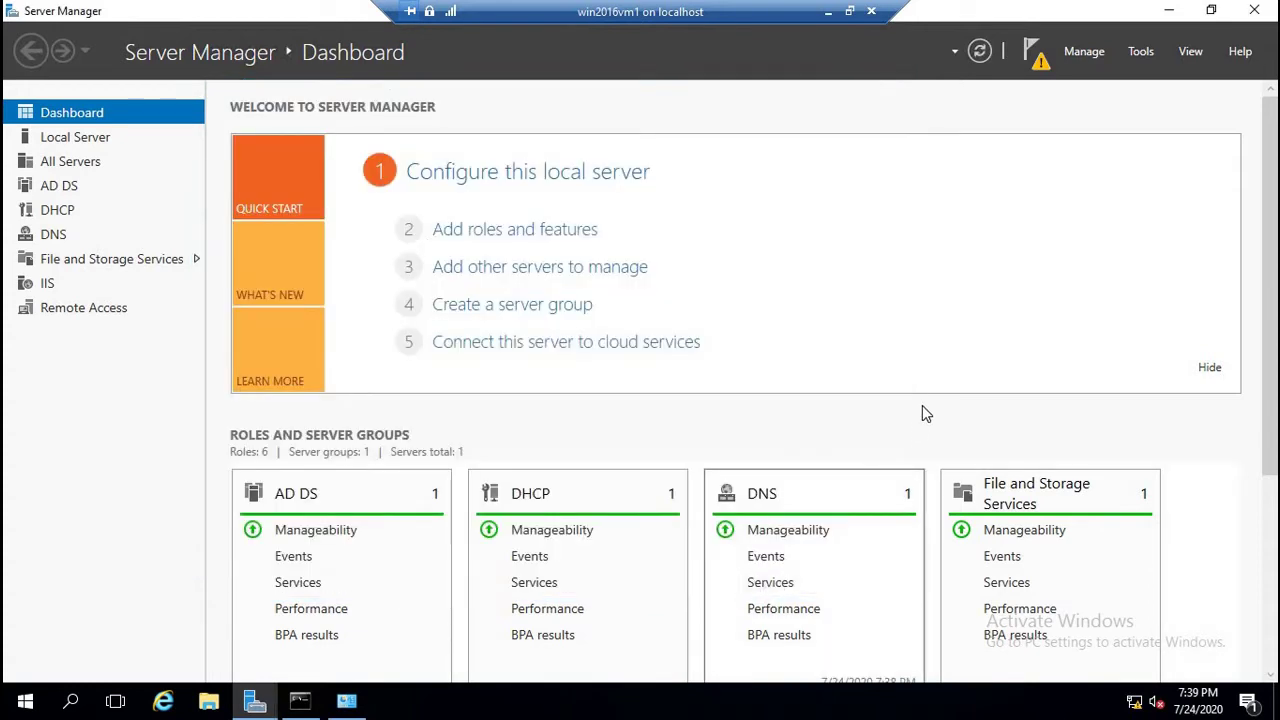
left_click(1034, 52)
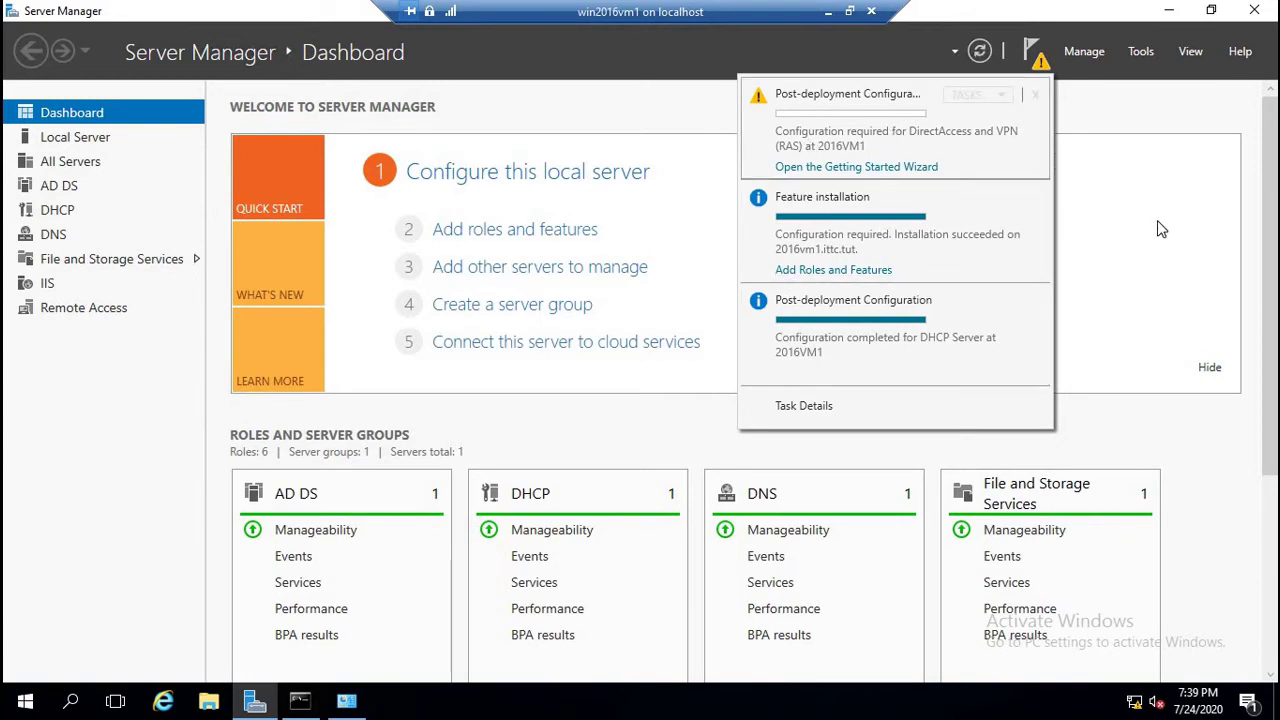
left_click(1141, 51)
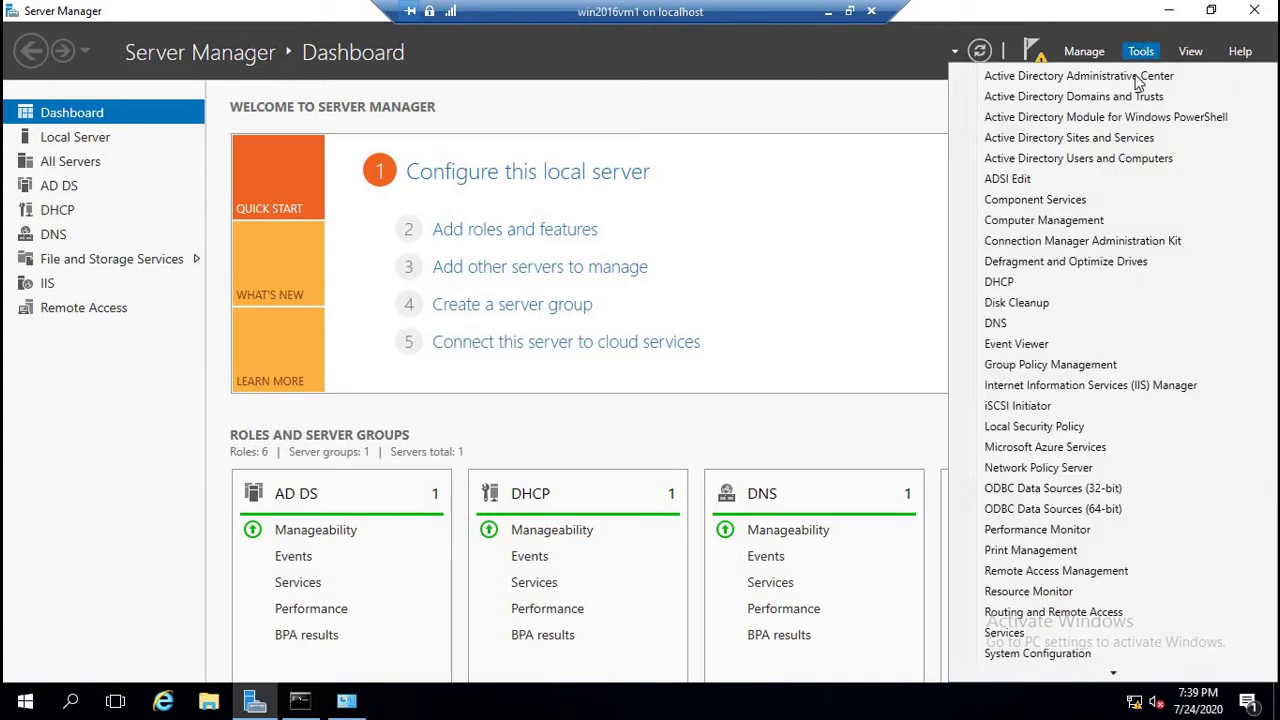
left_click(1034, 288)
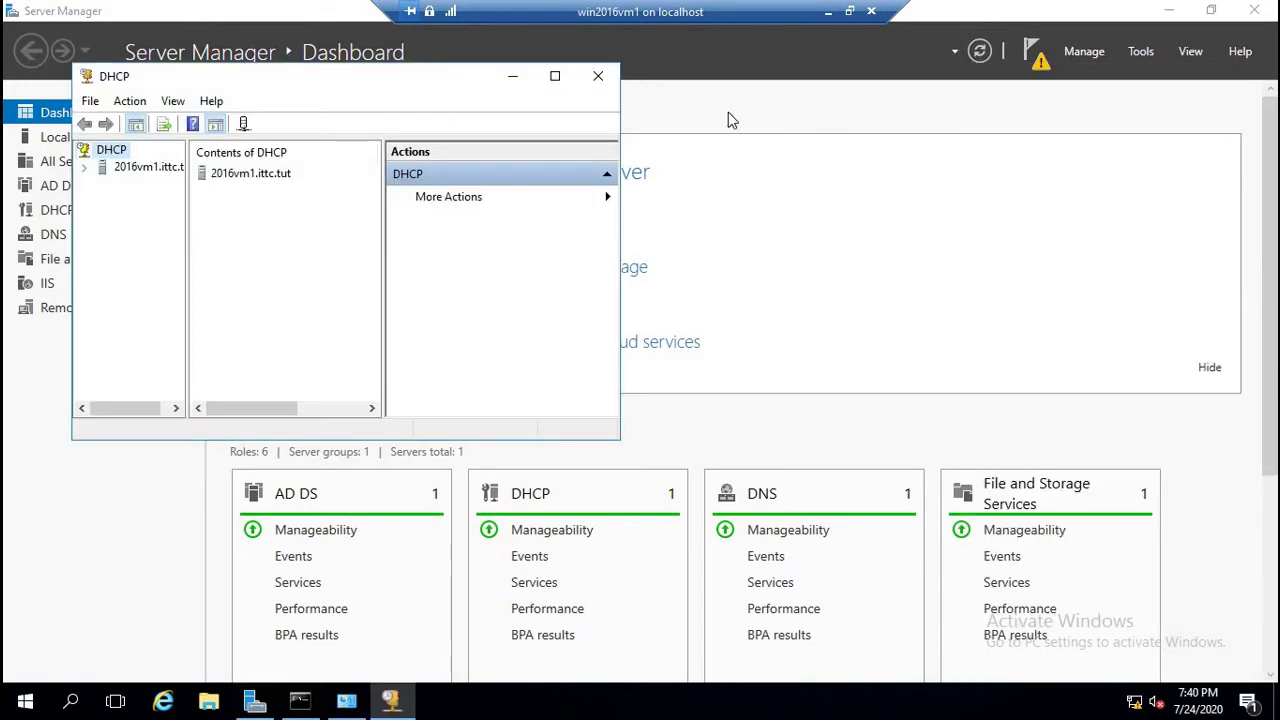
left_click(555, 76)
left_click_drag(117, 251, 260, 277)
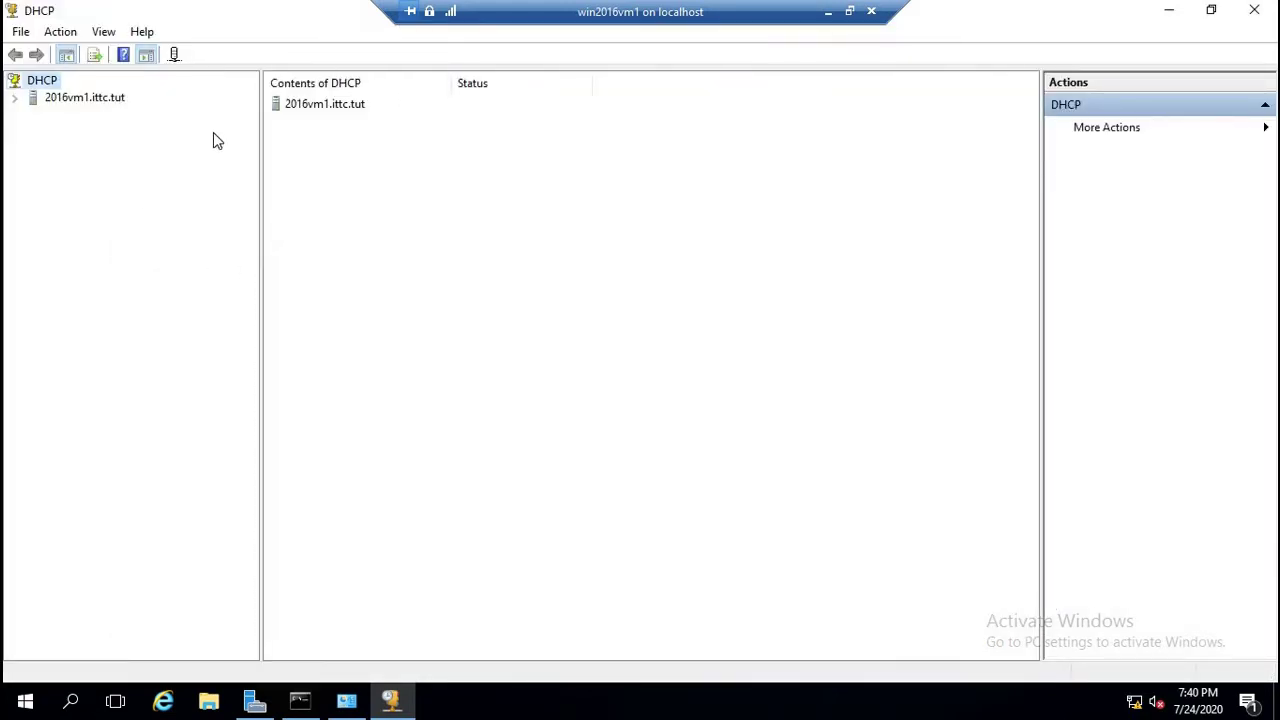
double_click(107, 100)
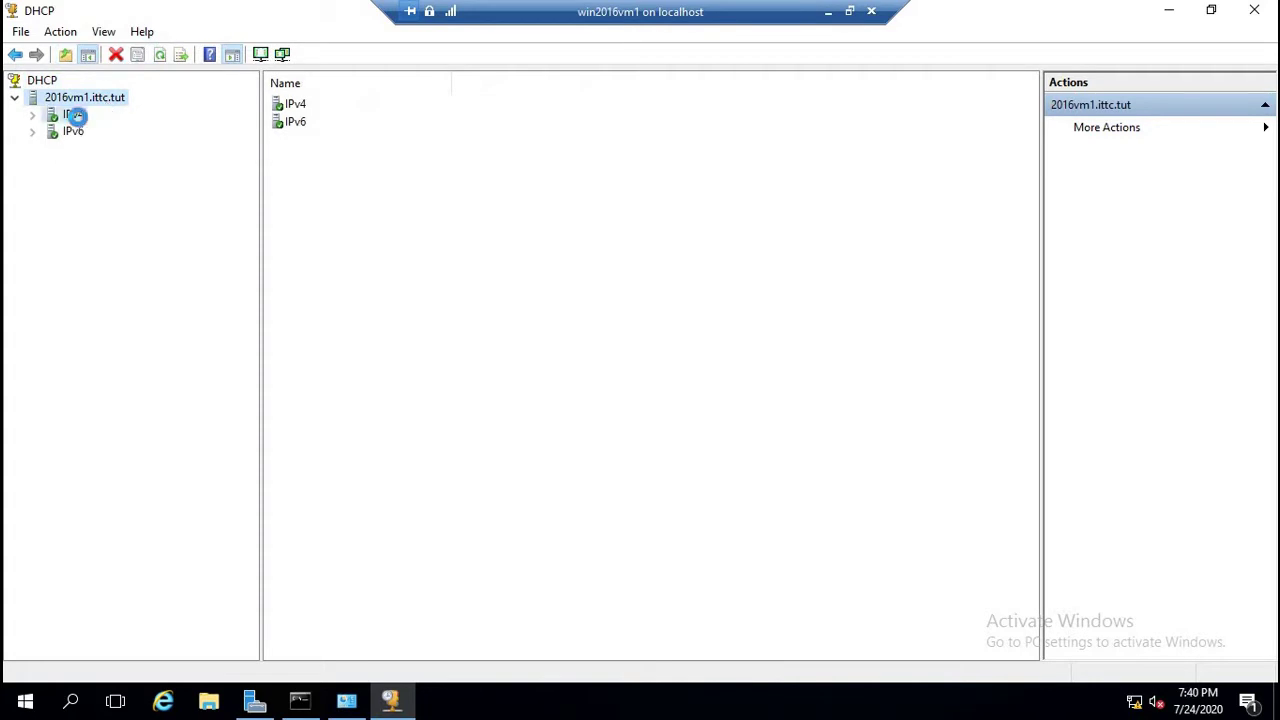
double_click(76, 117)
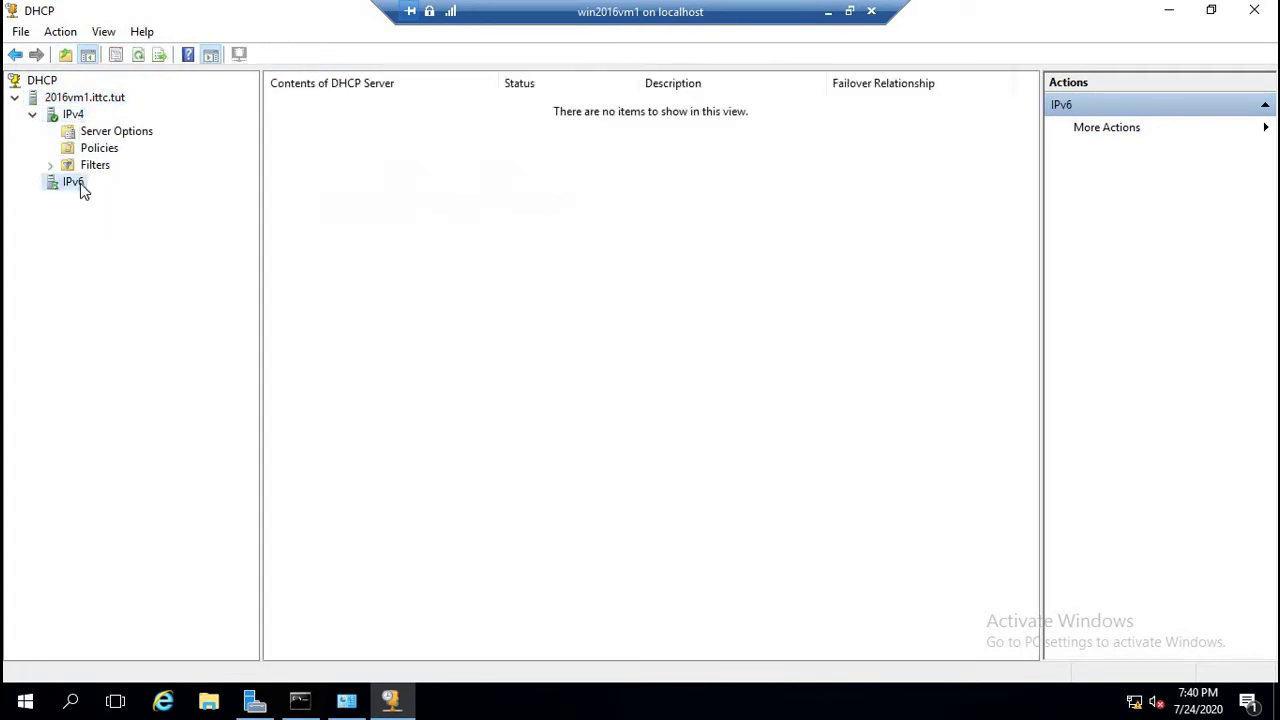
double_click(79, 182)
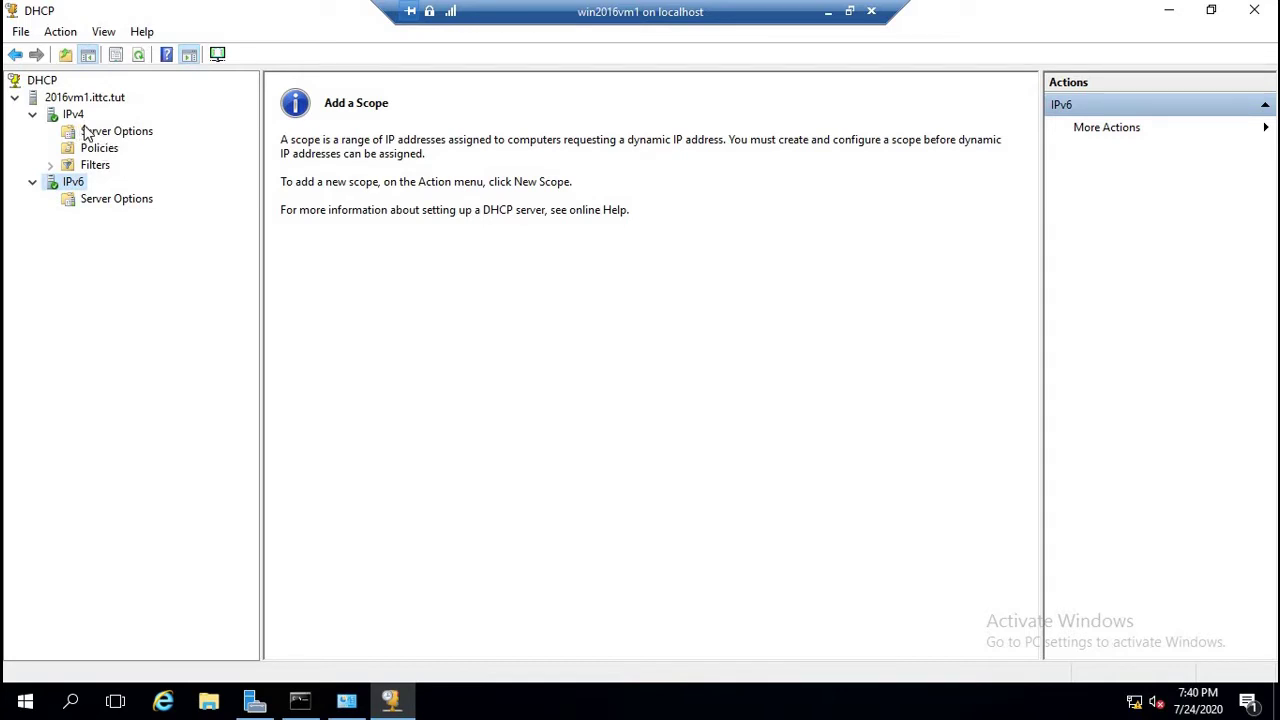
left_click(1255, 12)
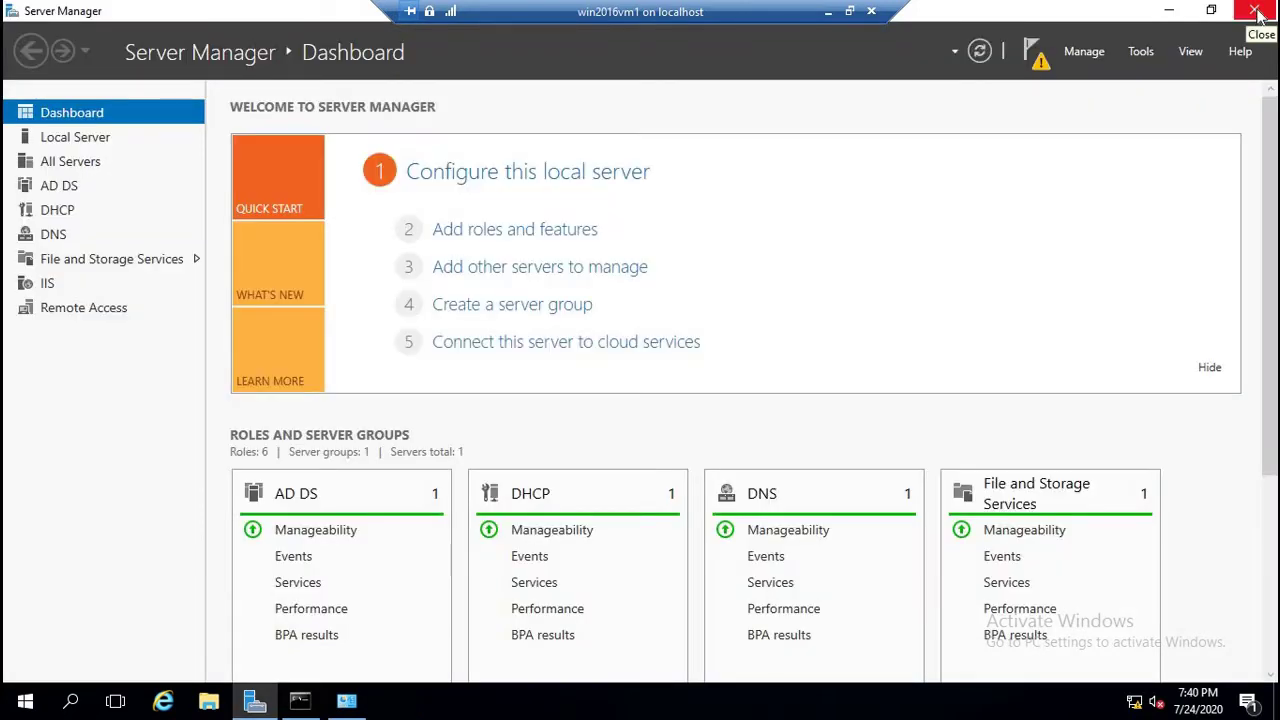
Close Server Manager and Network and Sharing Center, then enter dhcpmgmt.msc in Run
left_click(1256, 12)
double_click(1140, 120)
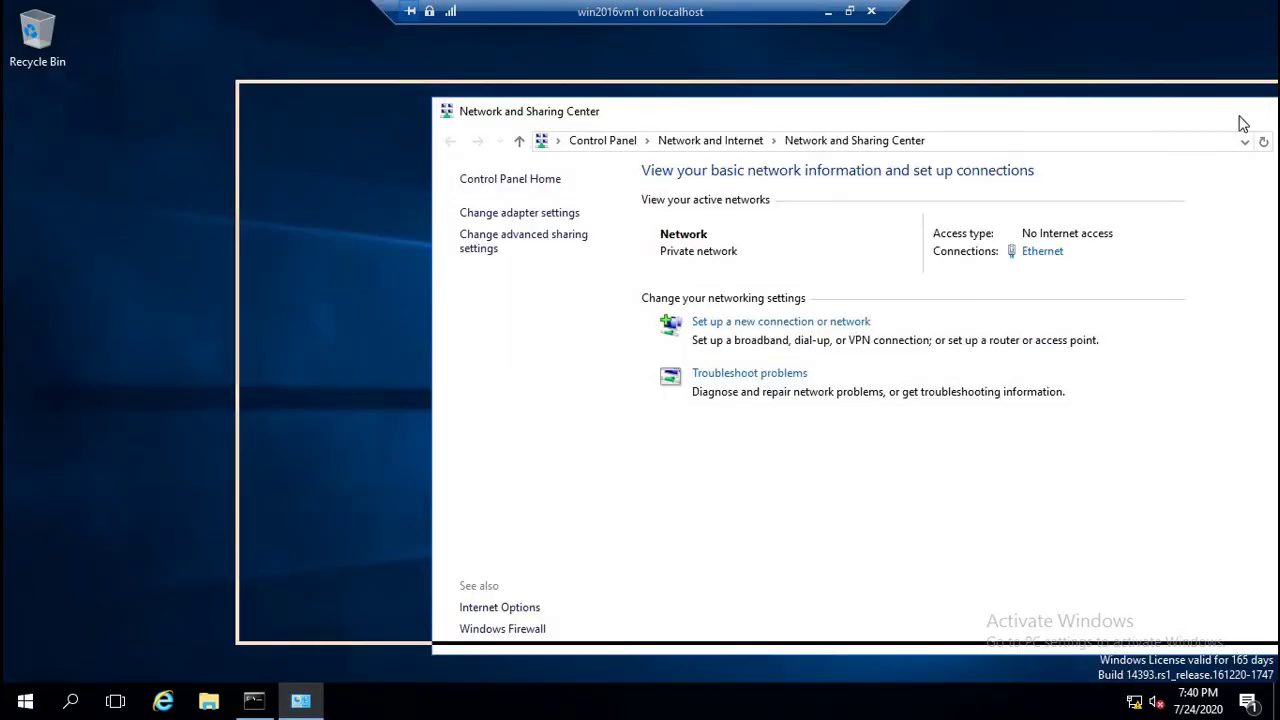
left_click(1270, 95)
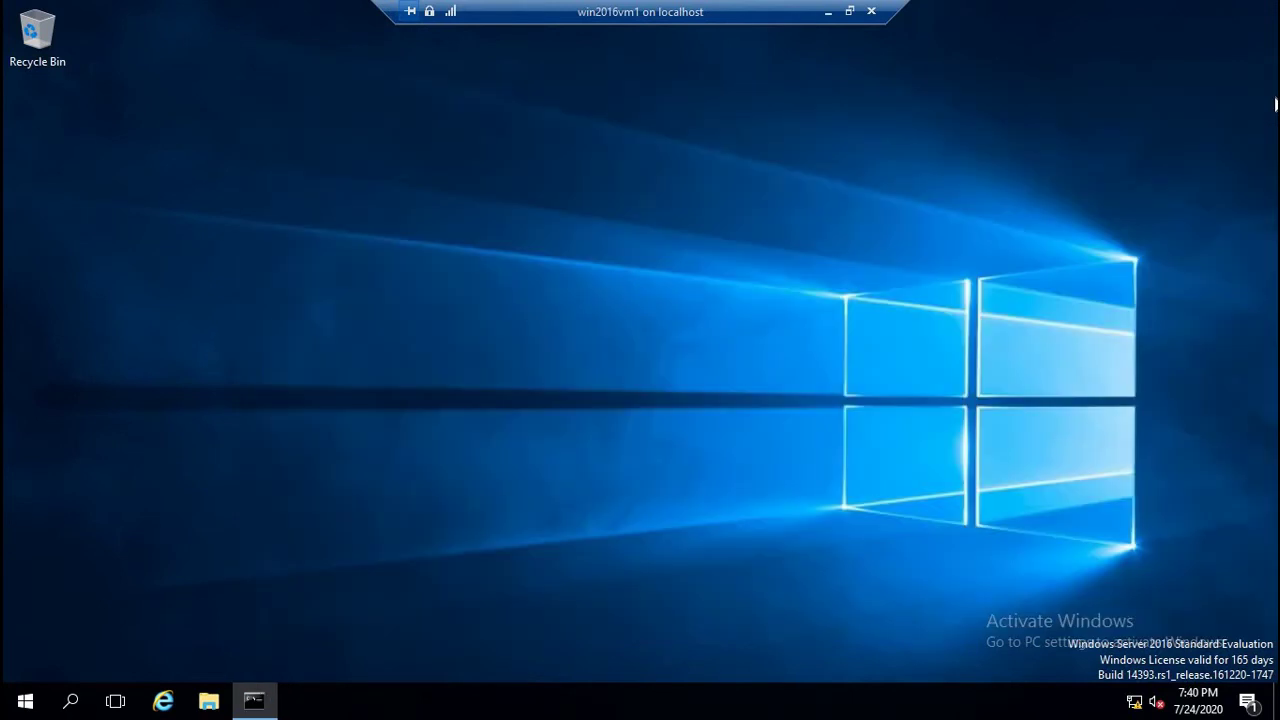
key("super+r")
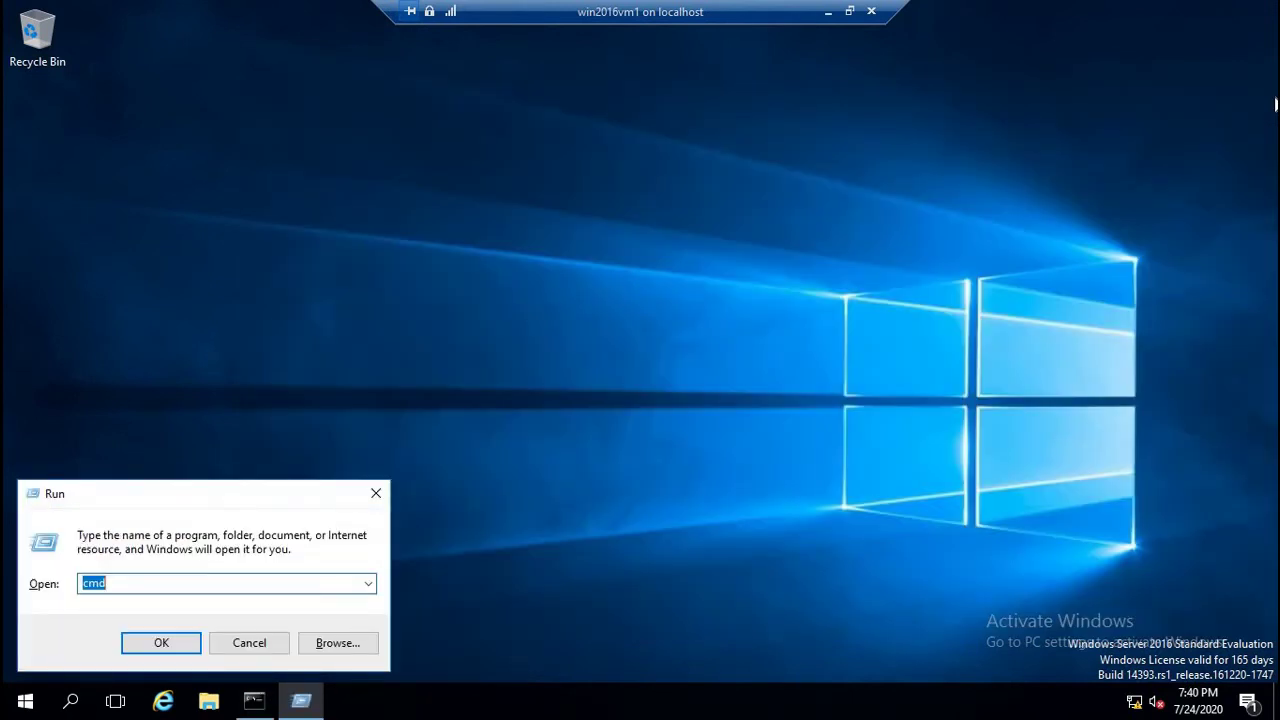
type("dhcpmgmt.msc")
Launch the DHCP console and expand server 2016vm1.ittc.tut and its IPv4 node
key("Return")
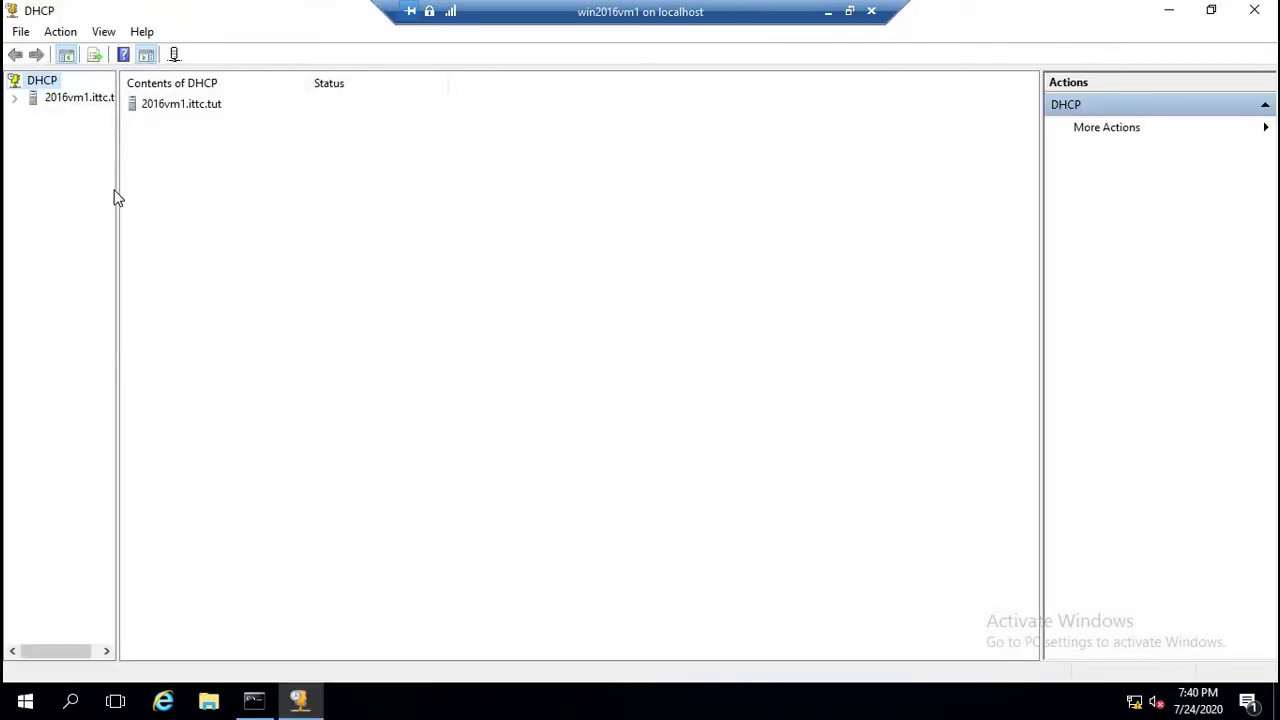
left_click_drag(117, 189, 253, 213)
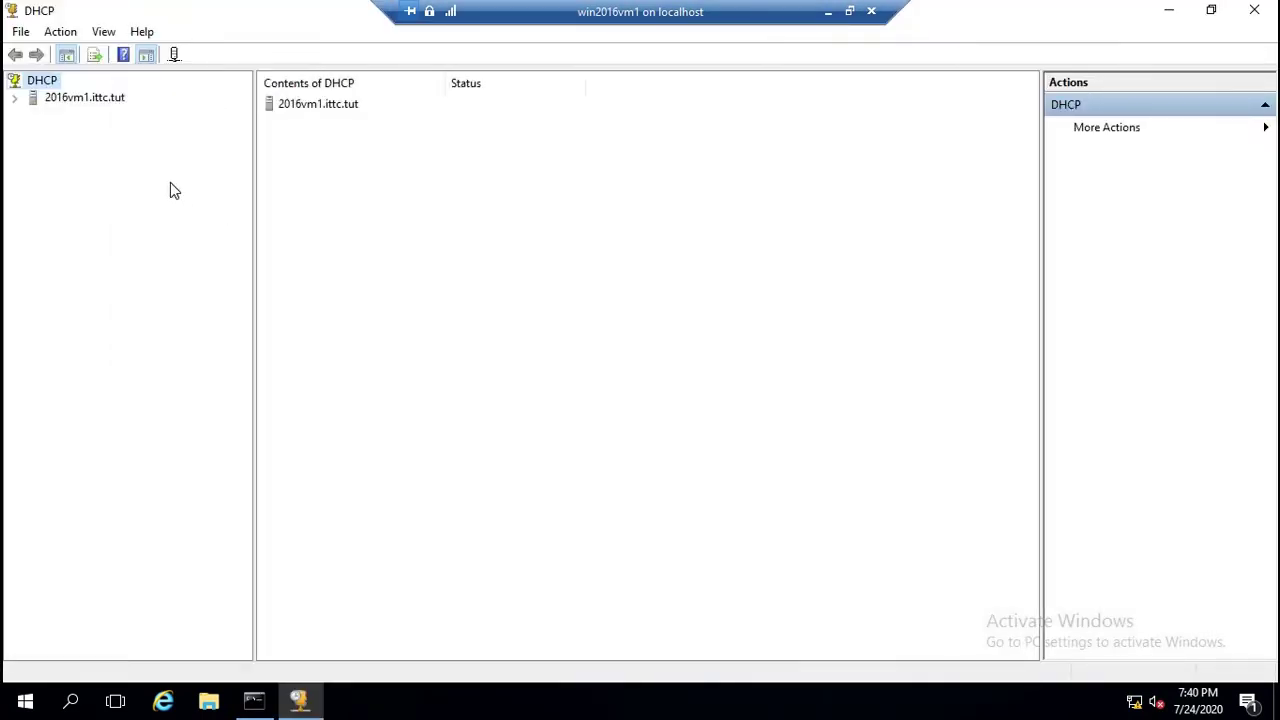
double_click(77, 100)
left_click(73, 115)
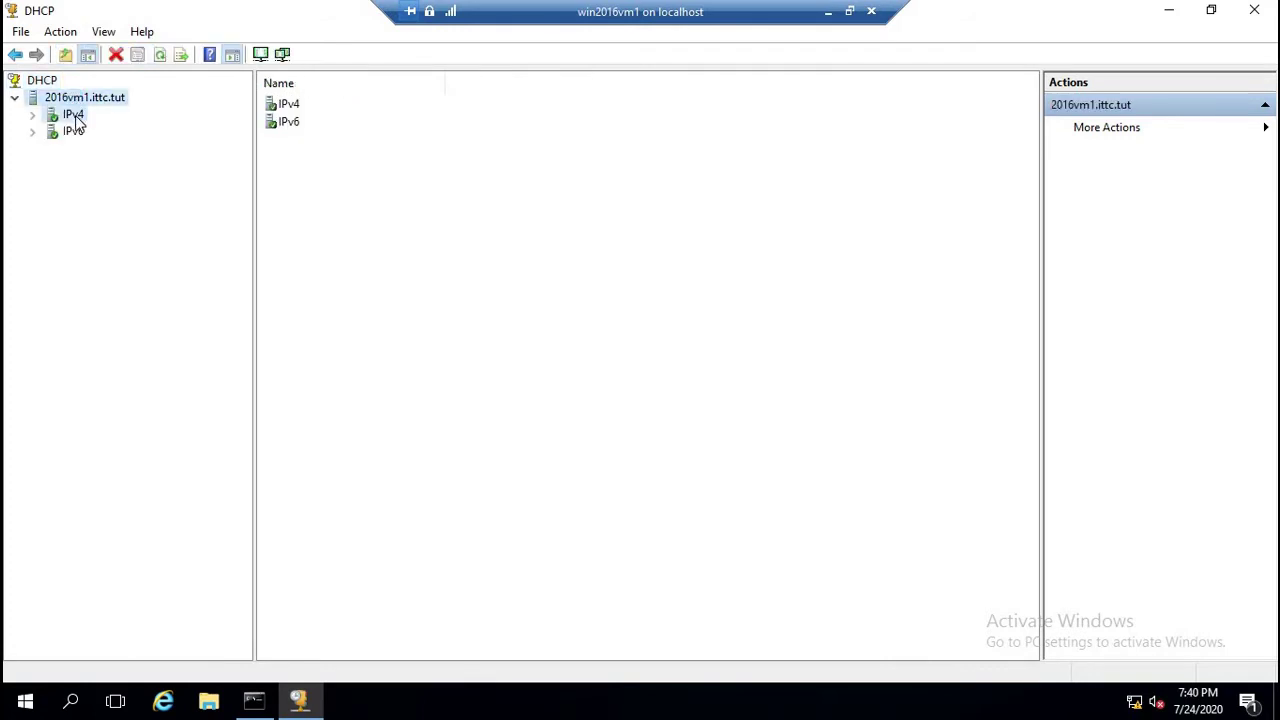
double_click(74, 116)
right_click(77, 118)
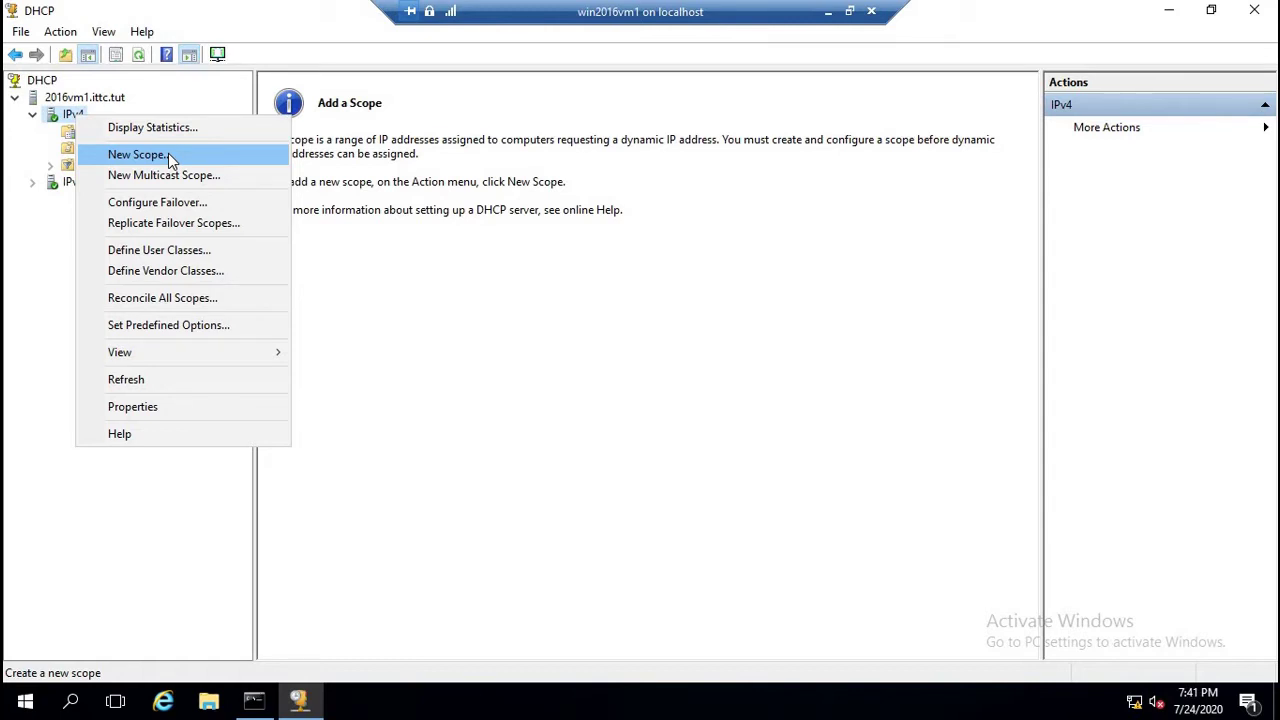
Start the New Scope Wizard, name the scope scope1, and reach the IP Address Range page
left_click(176, 152)
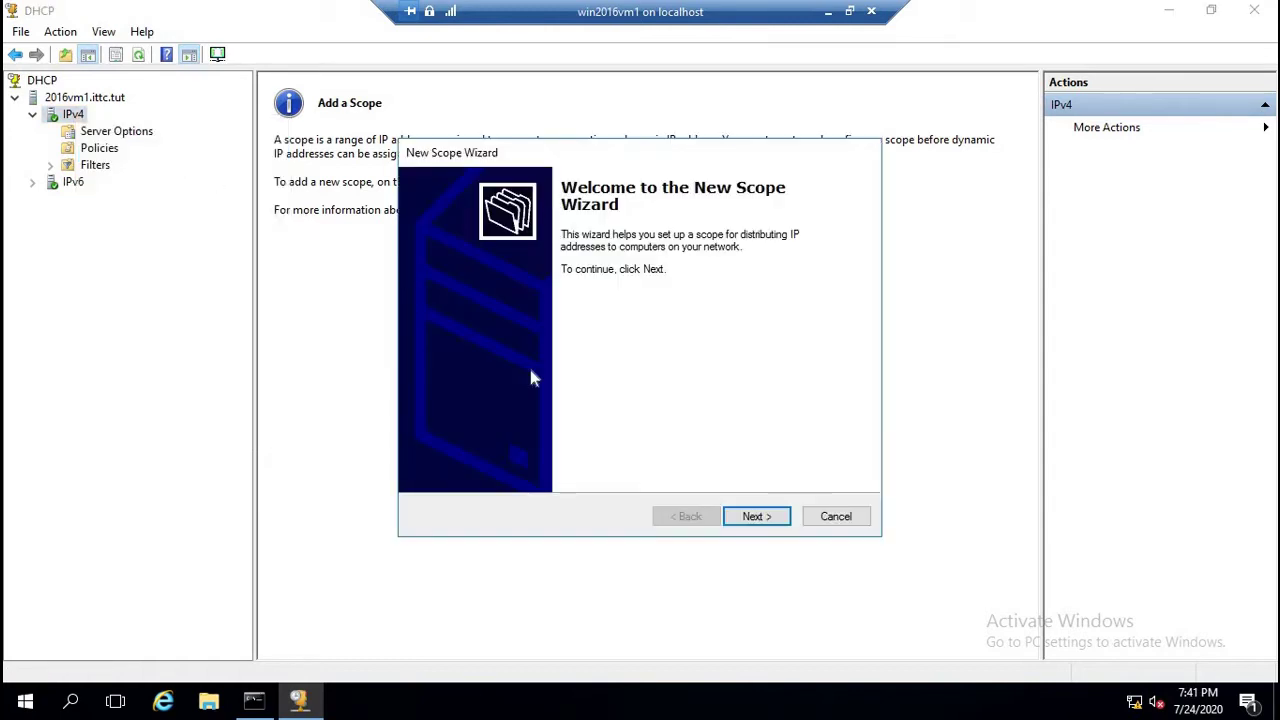
left_click(758, 519)
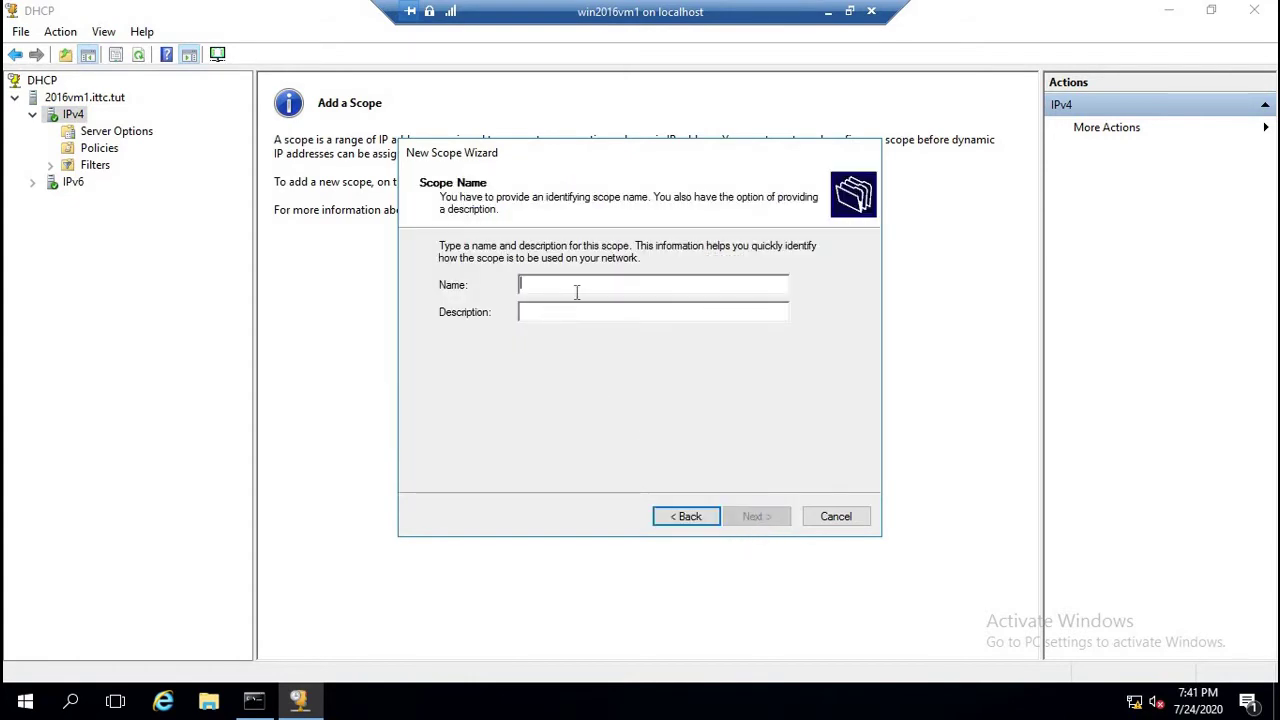
type("scope1")
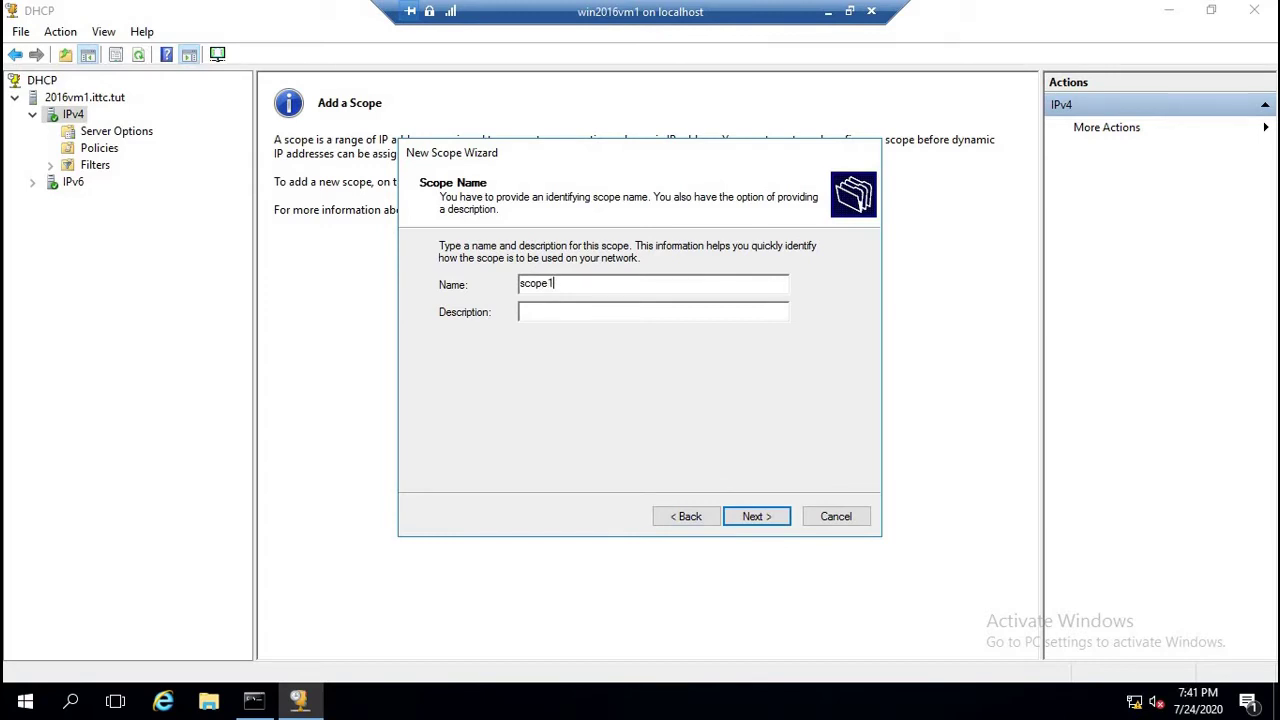
left_click(547, 316)
left_click(777, 517)
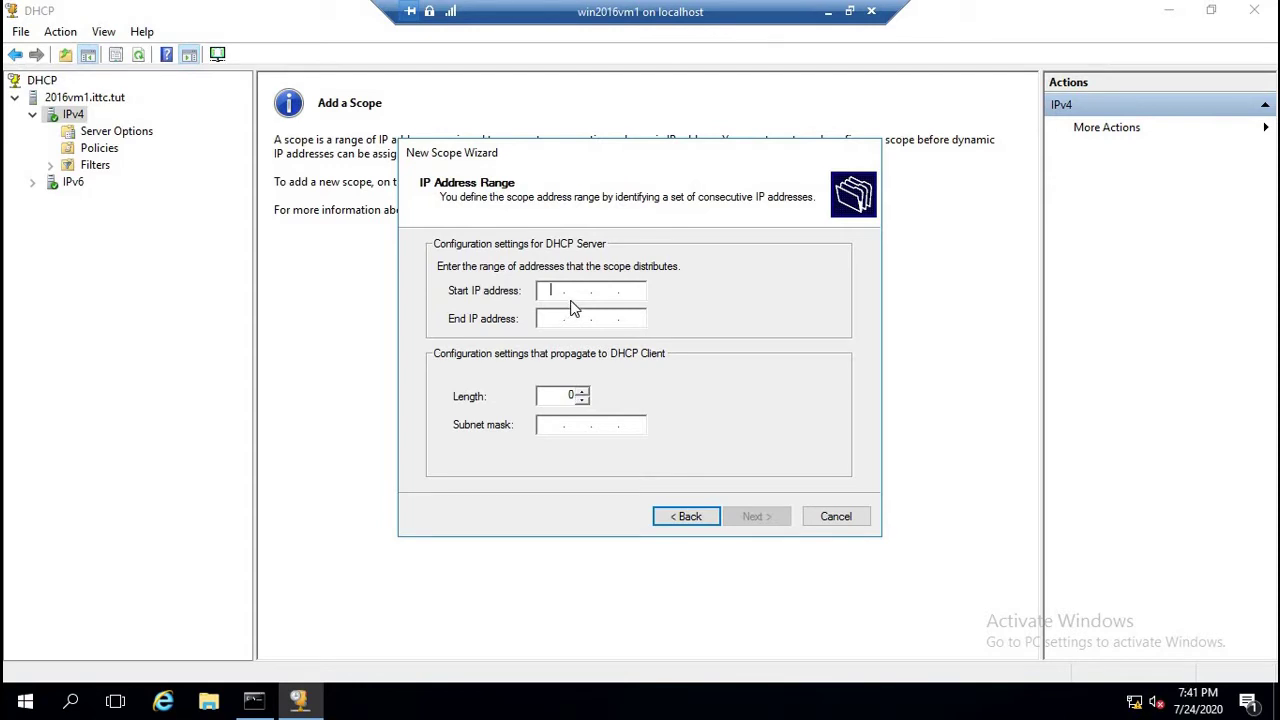
left_click(550, 291)
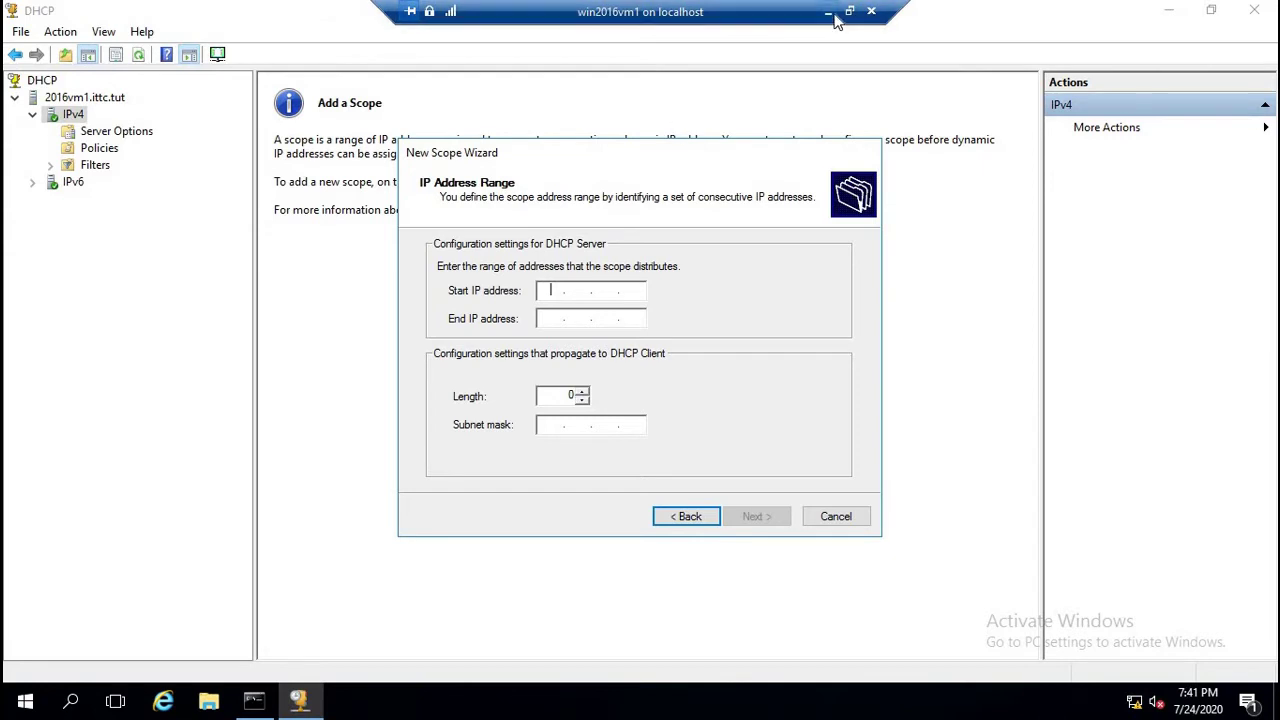
left_click(167, 703)
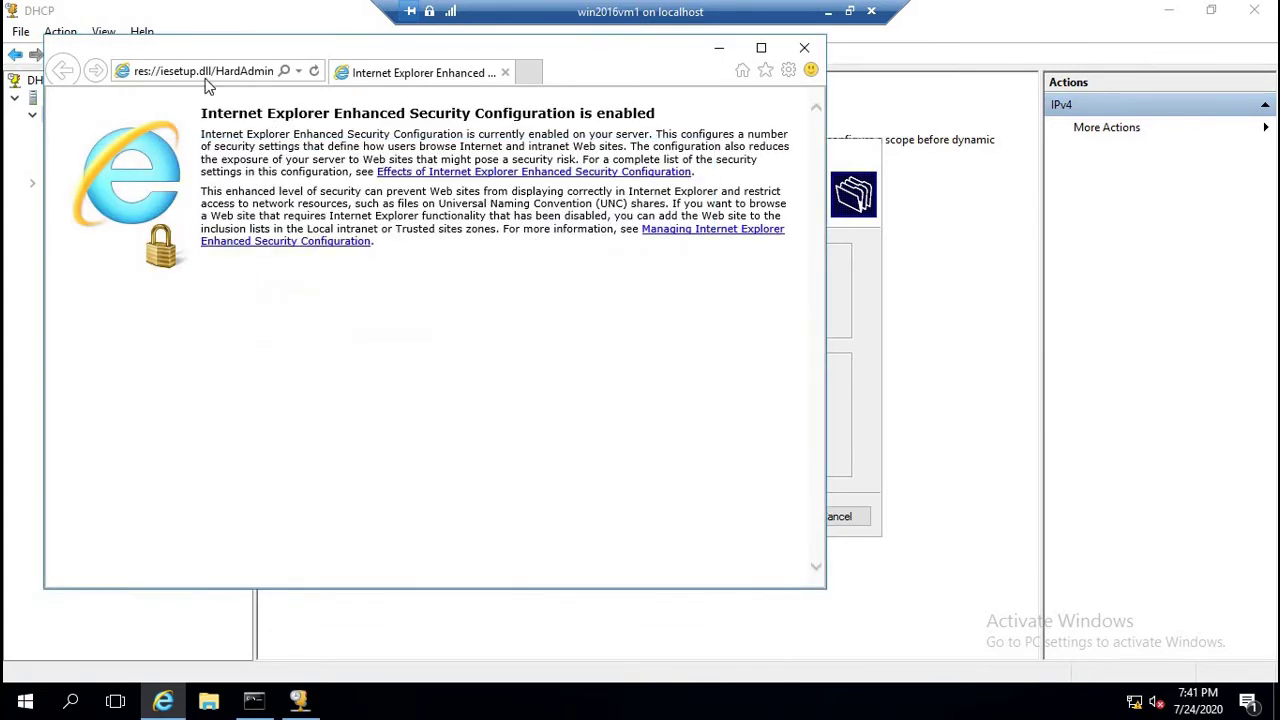
left_click(208, 72)
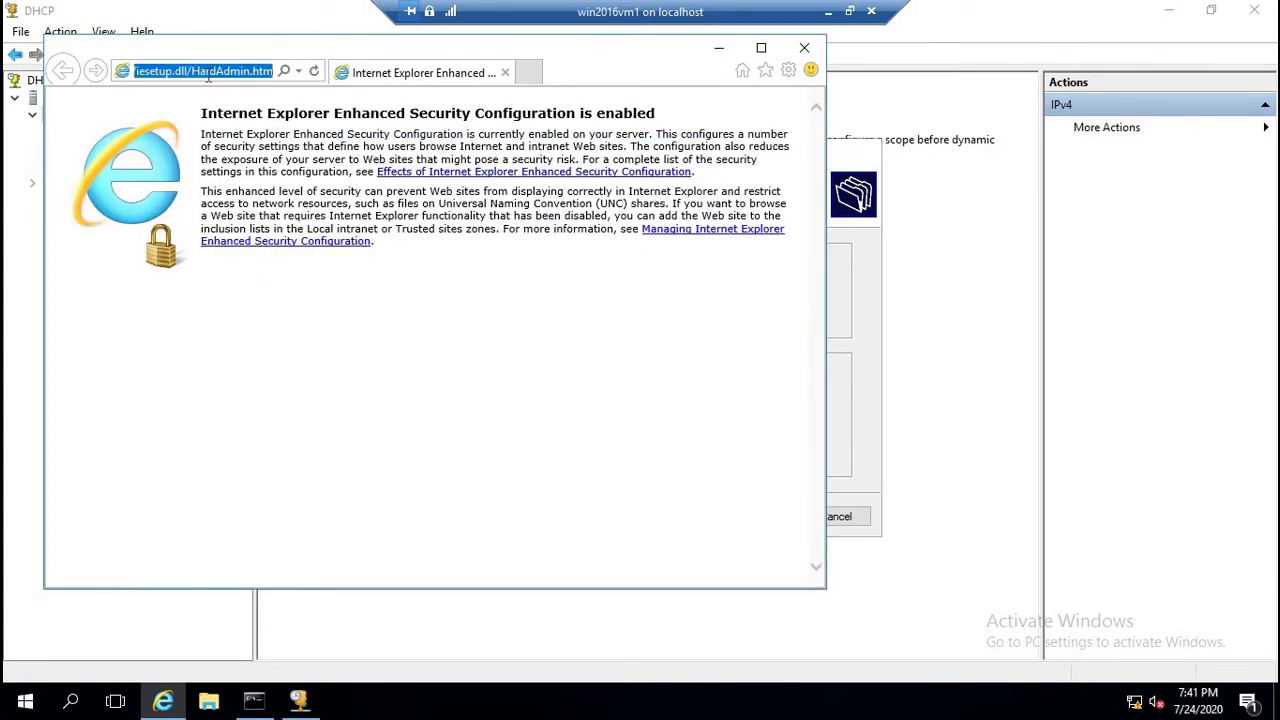
key("BackSpace")
type("192.168.1.240")
key("Return")
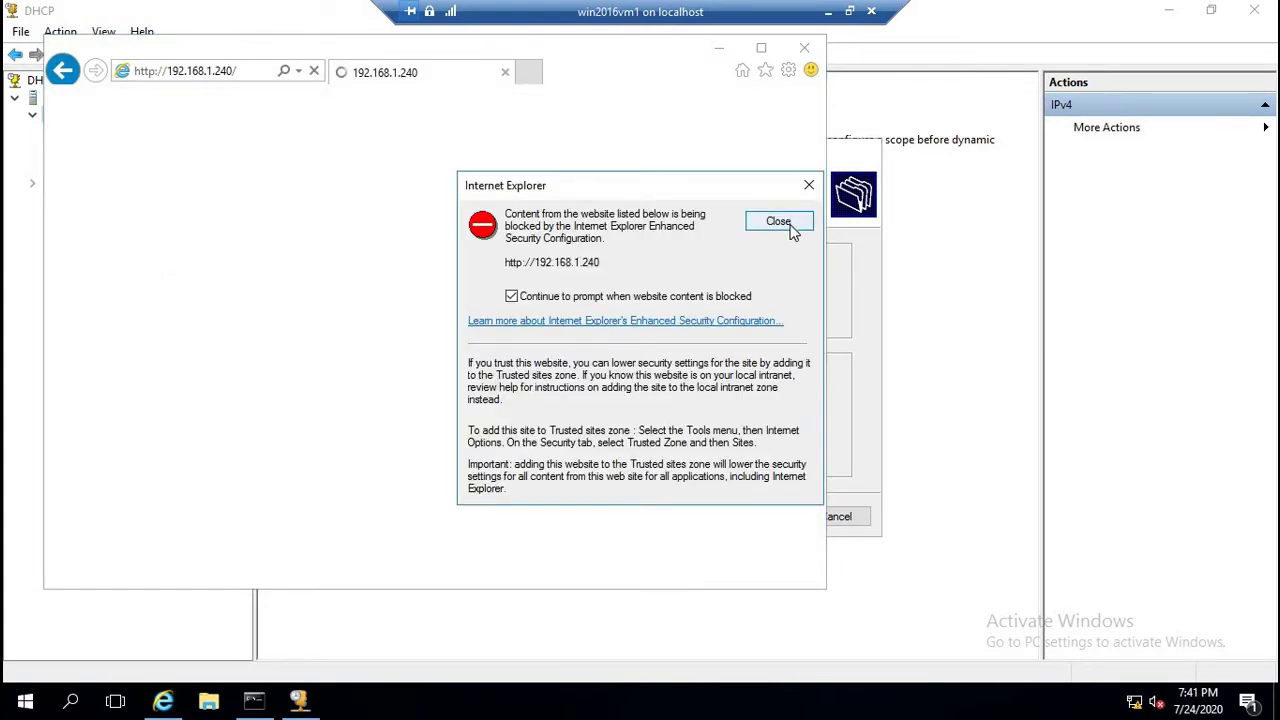
left_click(790, 229)
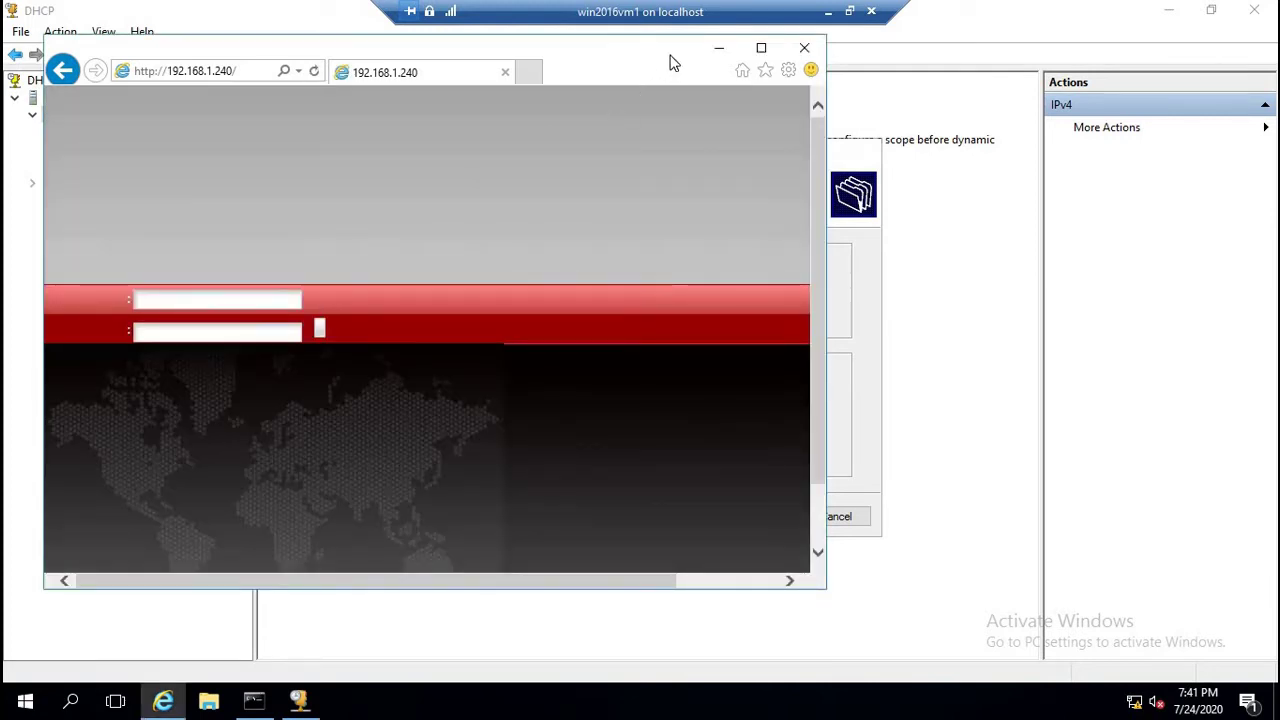
double_click(669, 38)
left_click_drag(220, 18, 233, 59)
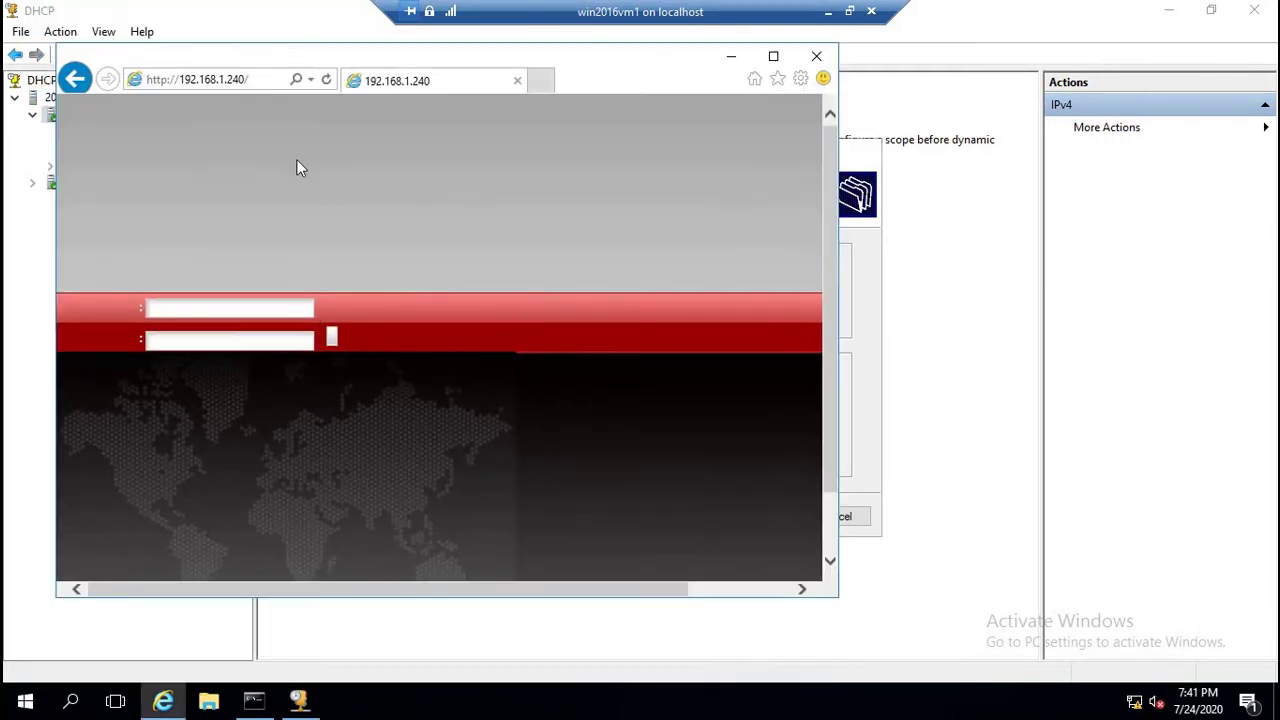
left_click(817, 57)
Switch to the local desktop and launch Google Chrome maximized
left_click(828, 18)
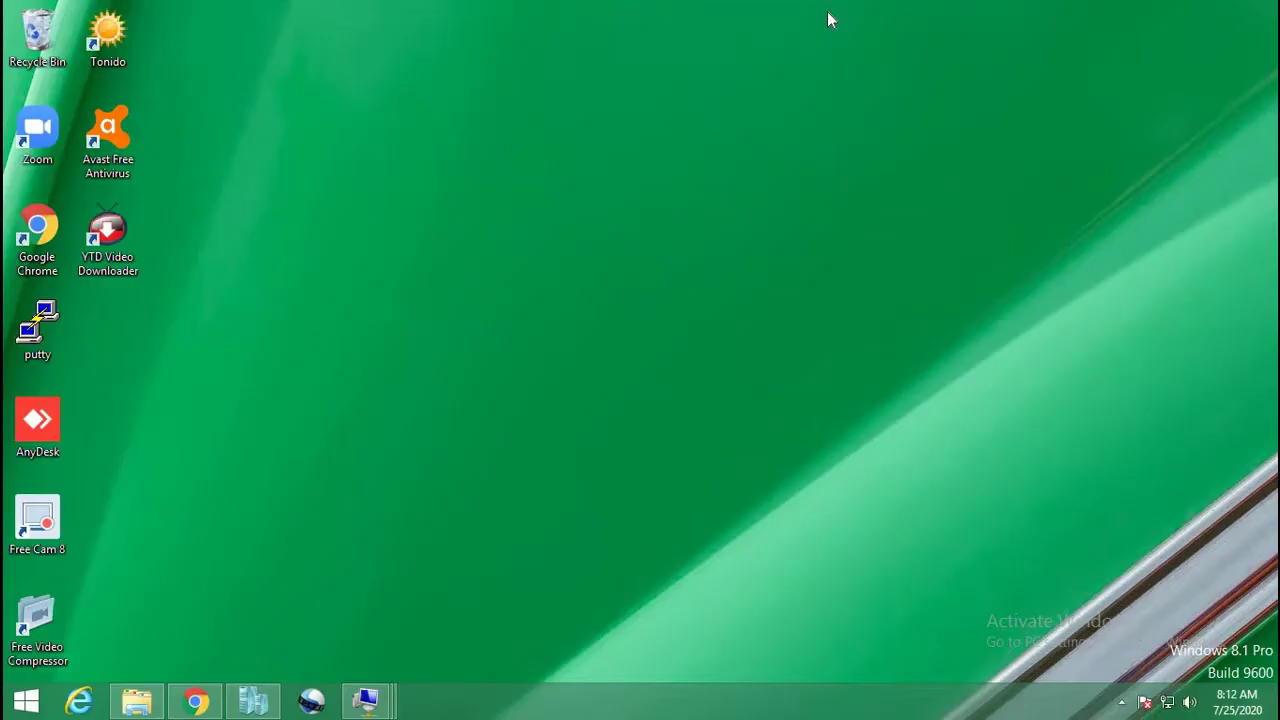
double_click(37, 240)
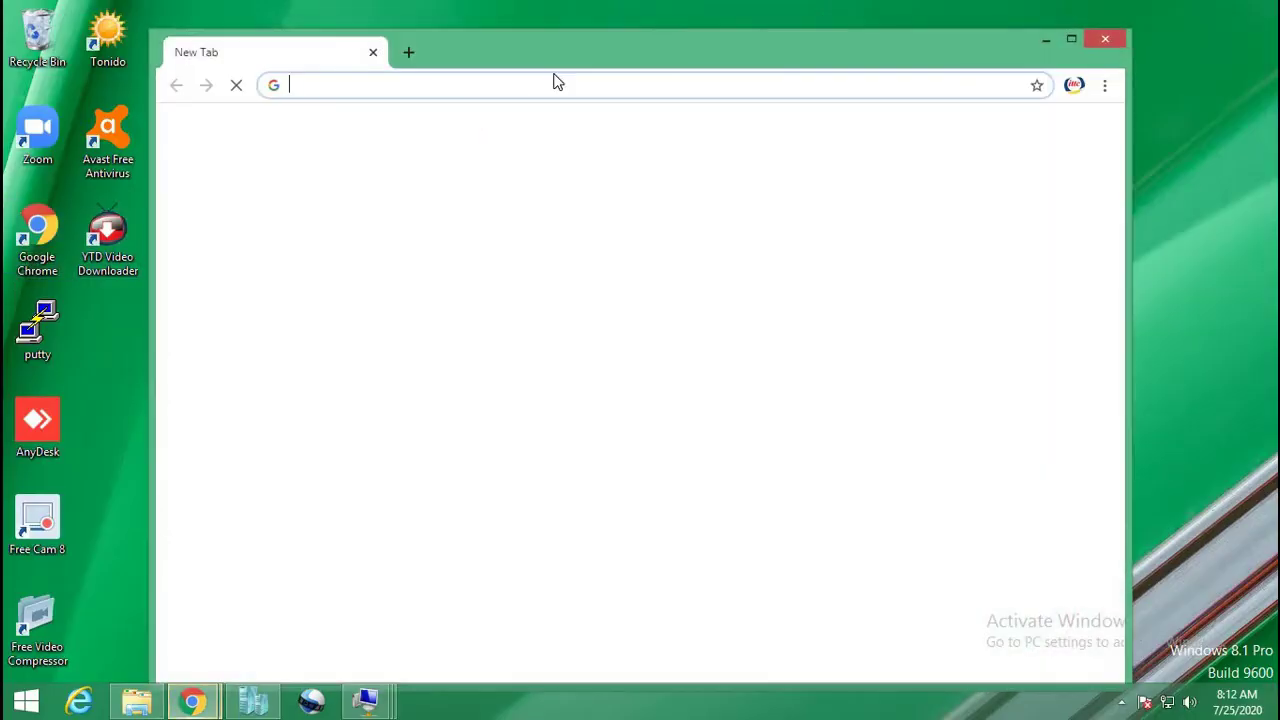
double_click(429, 58)
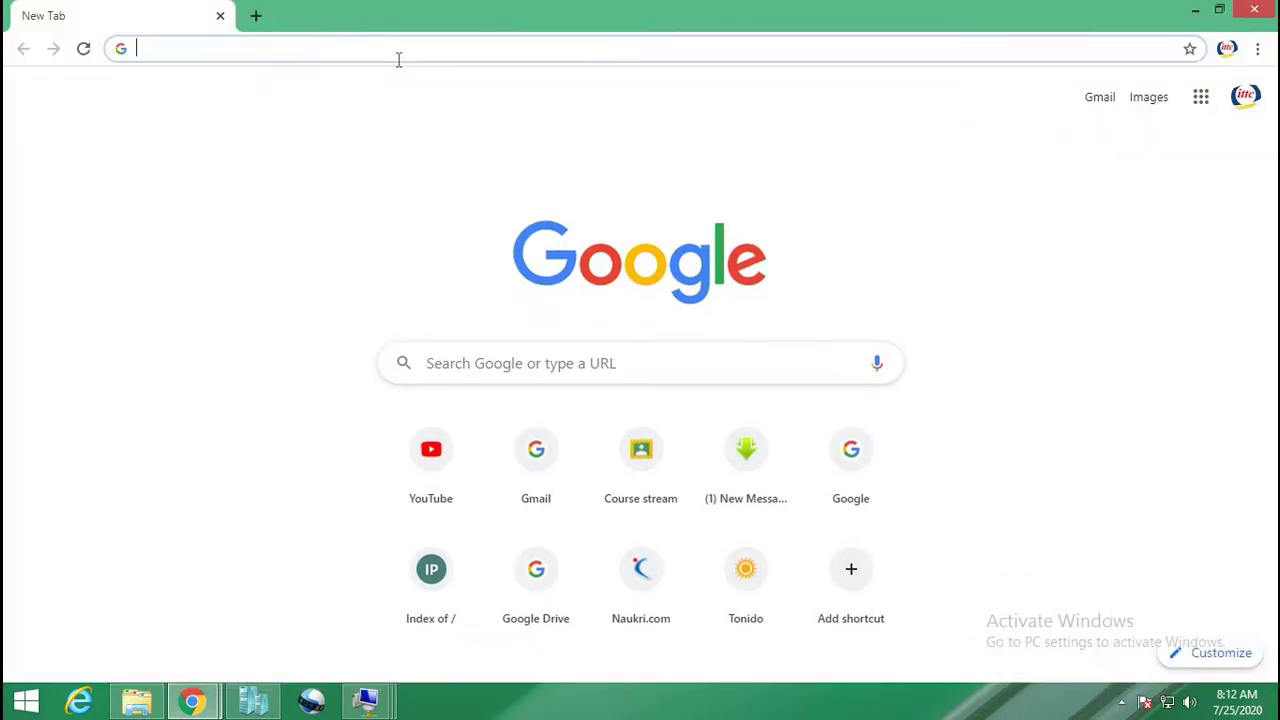
Load the router admin page at 192.168.1.240 and dismiss the Defender notification
left_click(398, 60)
type("192.168.1")
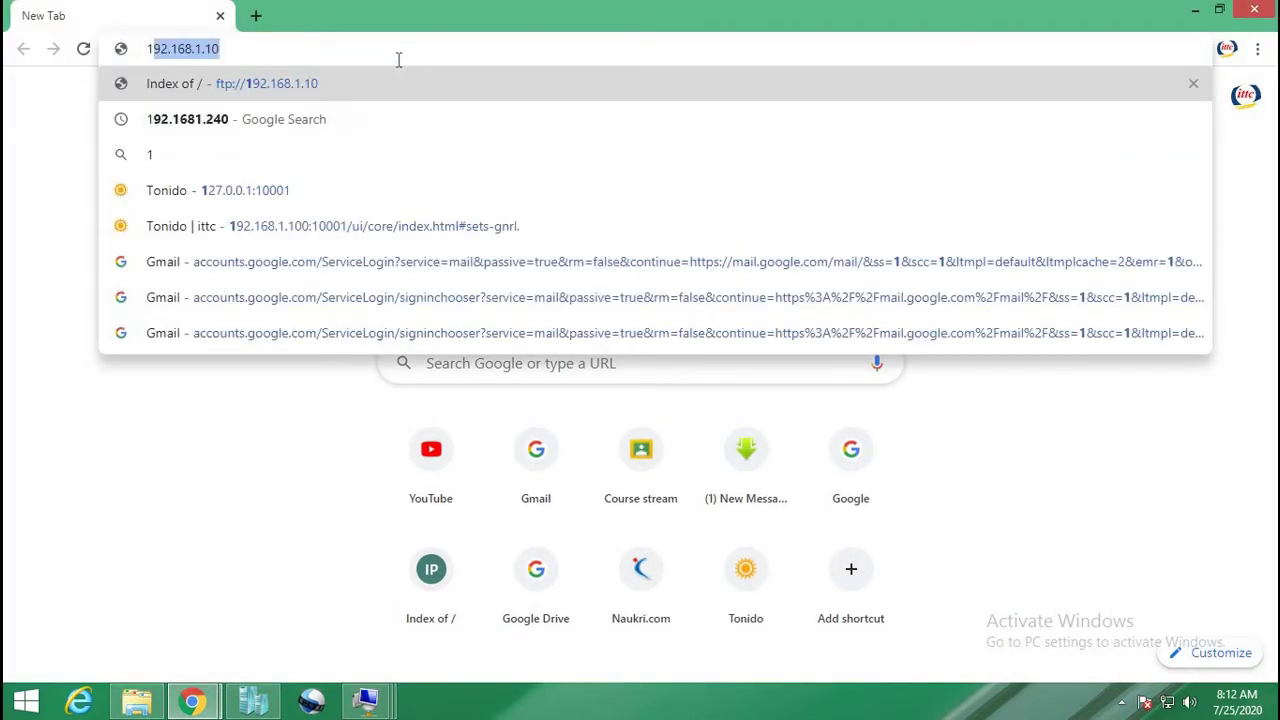
type(".240")
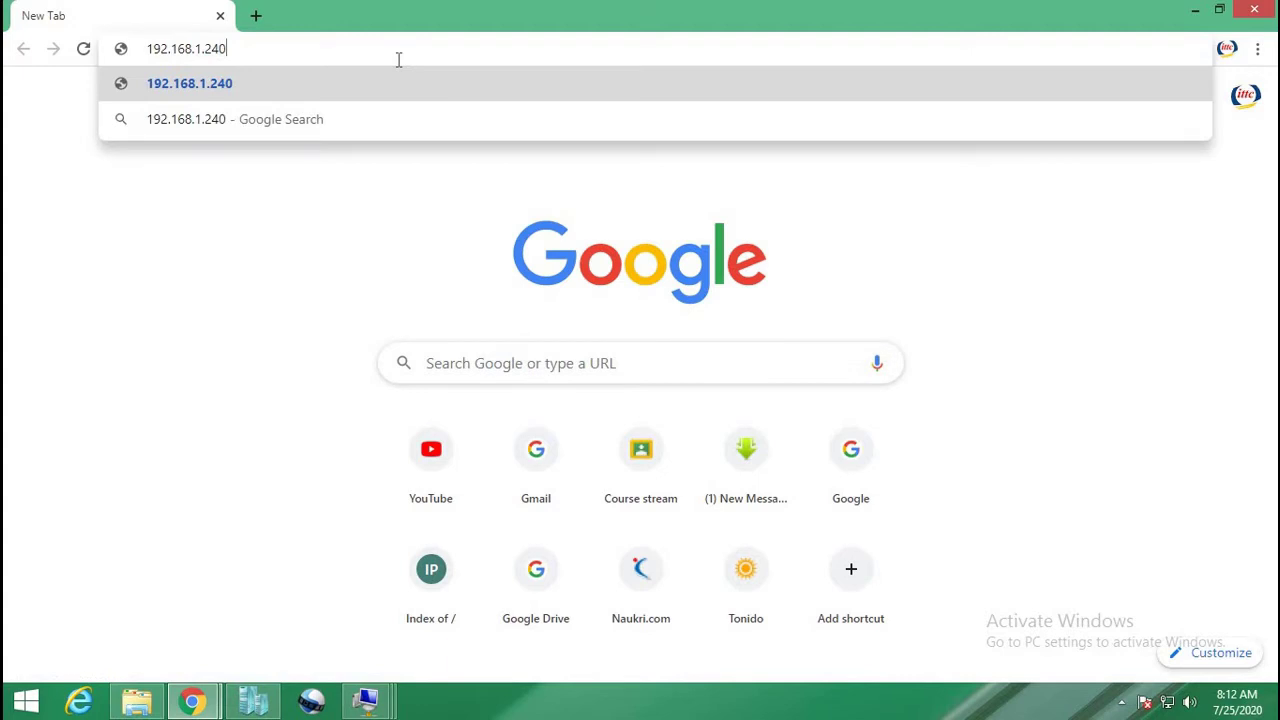
key("Return")
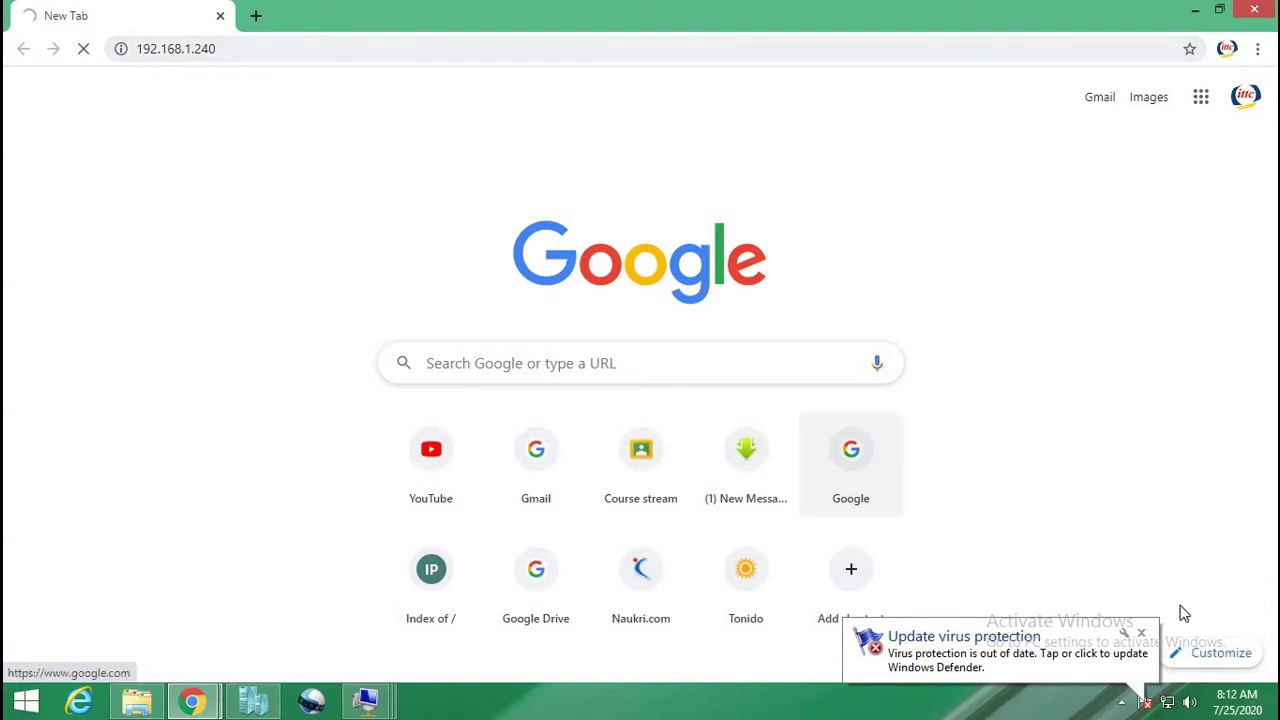
left_click(1141, 633)
left_click(268, 50)
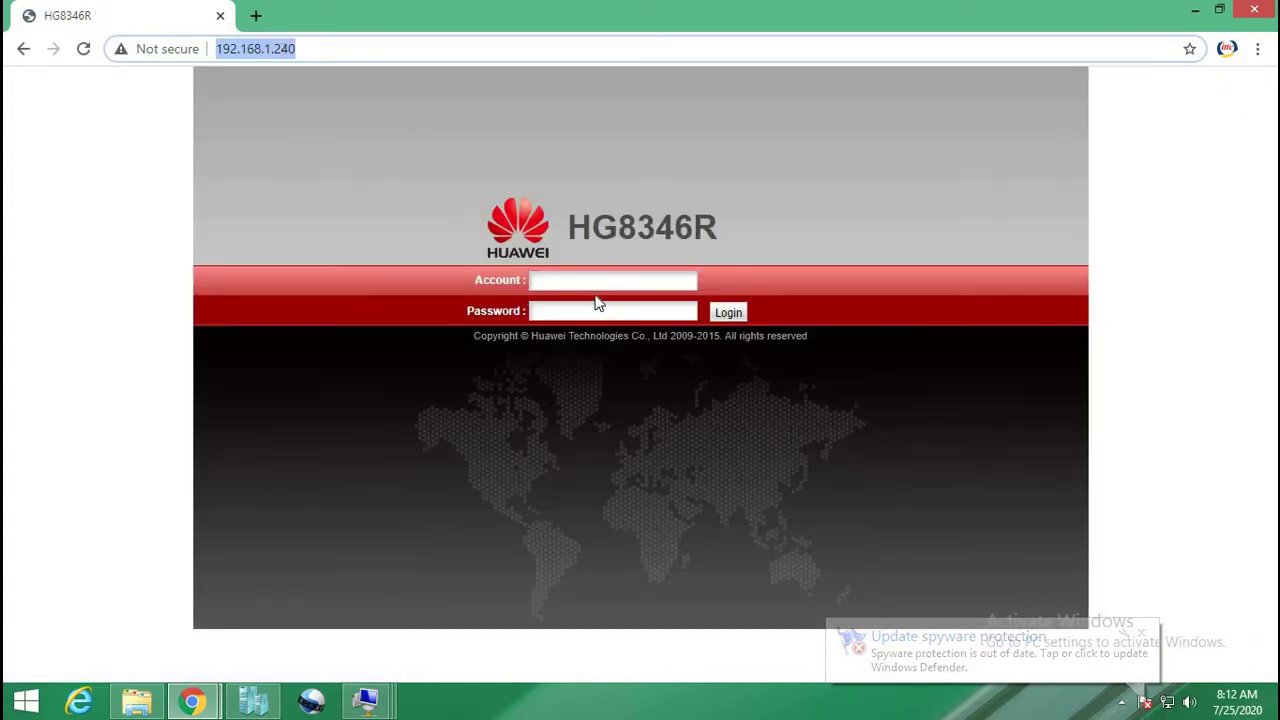
left_click(600, 283)
Log in to the router's web admin with the admin account and password
type("telecom")
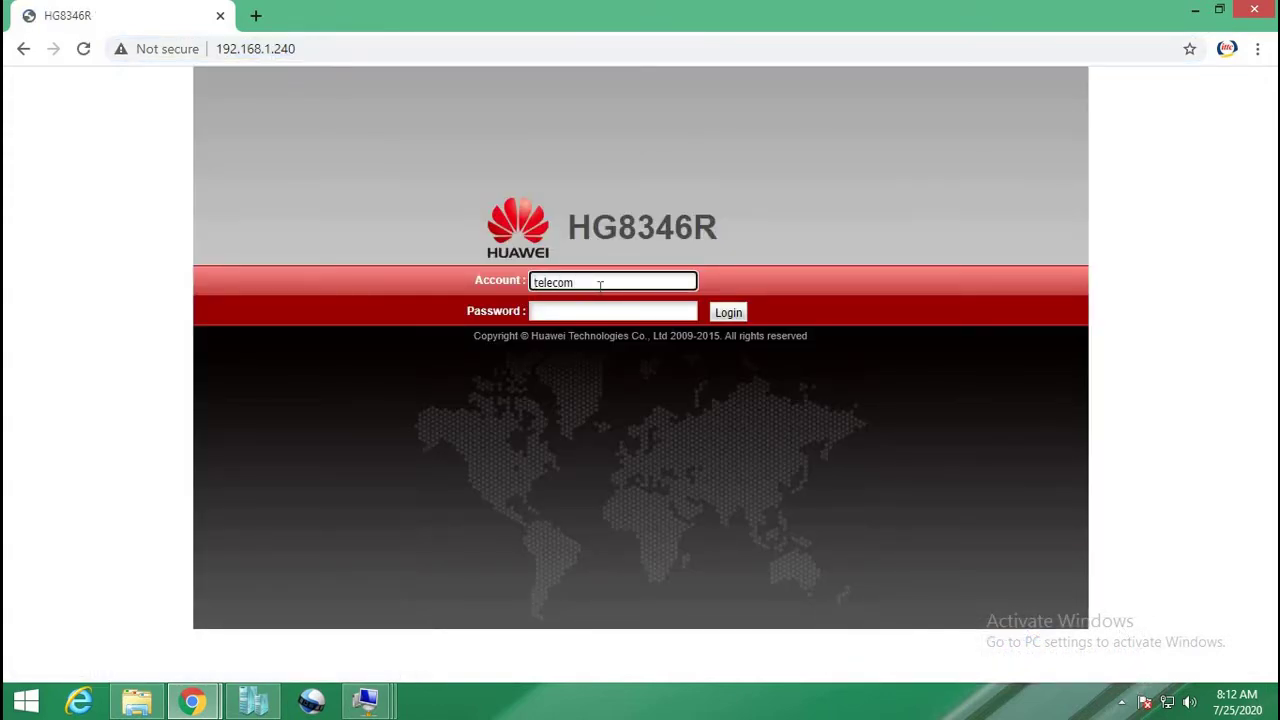
type("admin")
key("Tab")
type("admintel")
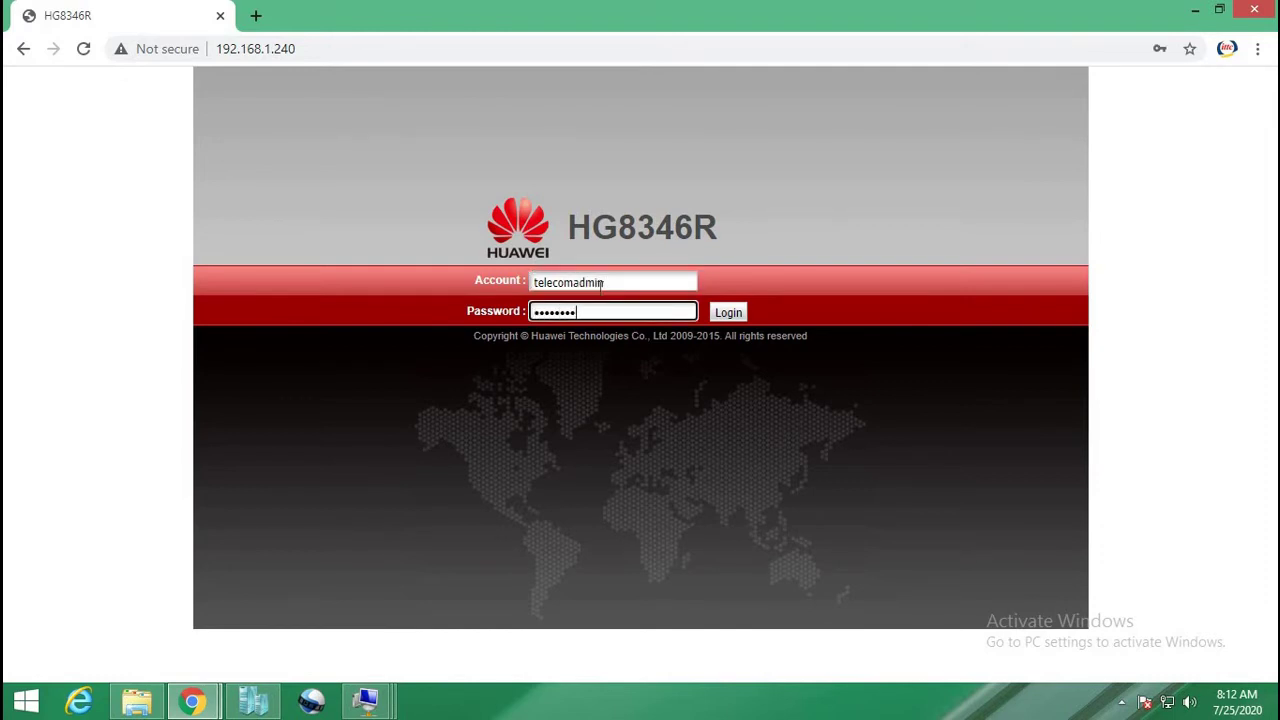
key("Return")
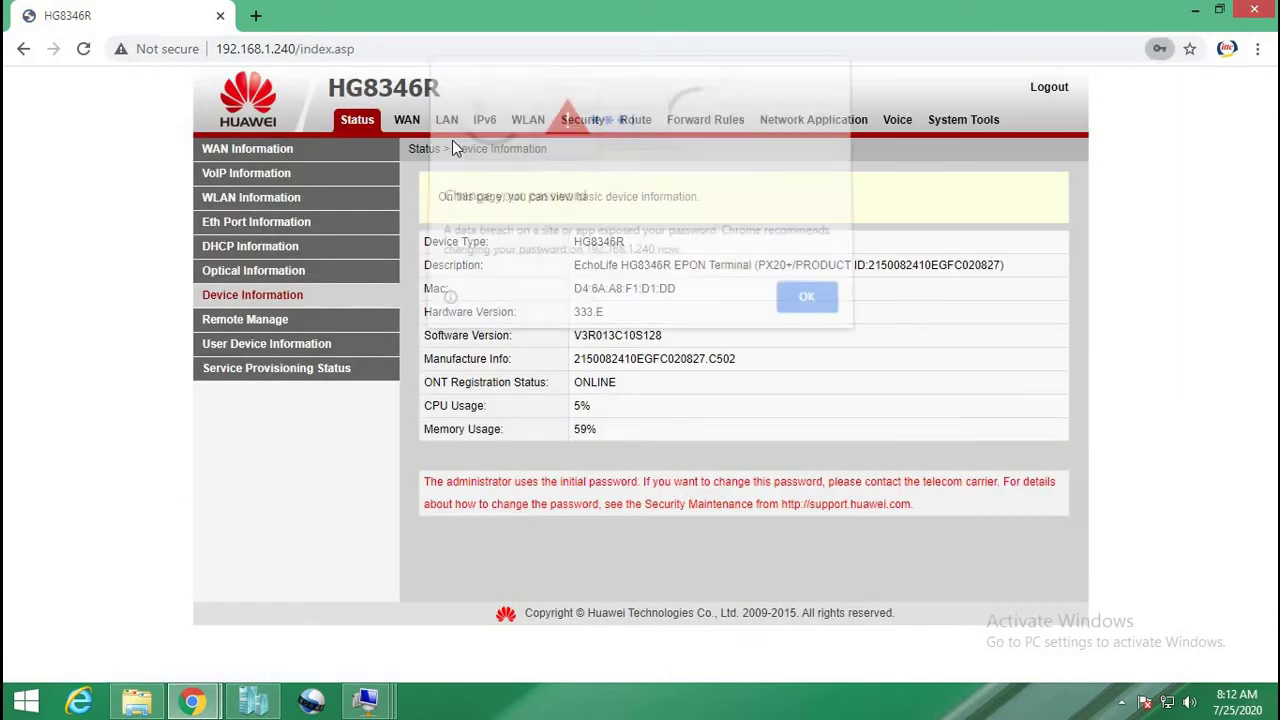
left_click(805, 301)
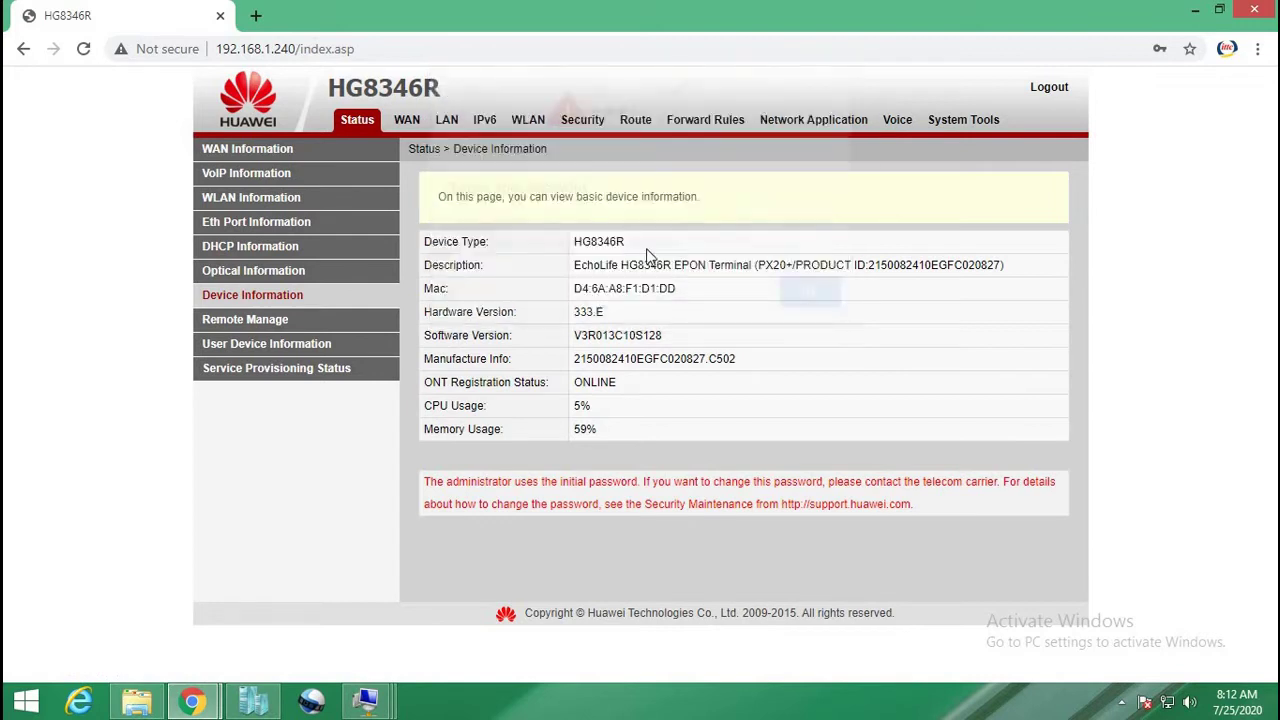
Open LAN > DHCP Server Configuration to view the router's DHCP pool fields
left_click(410, 124)
left_click(443, 127)
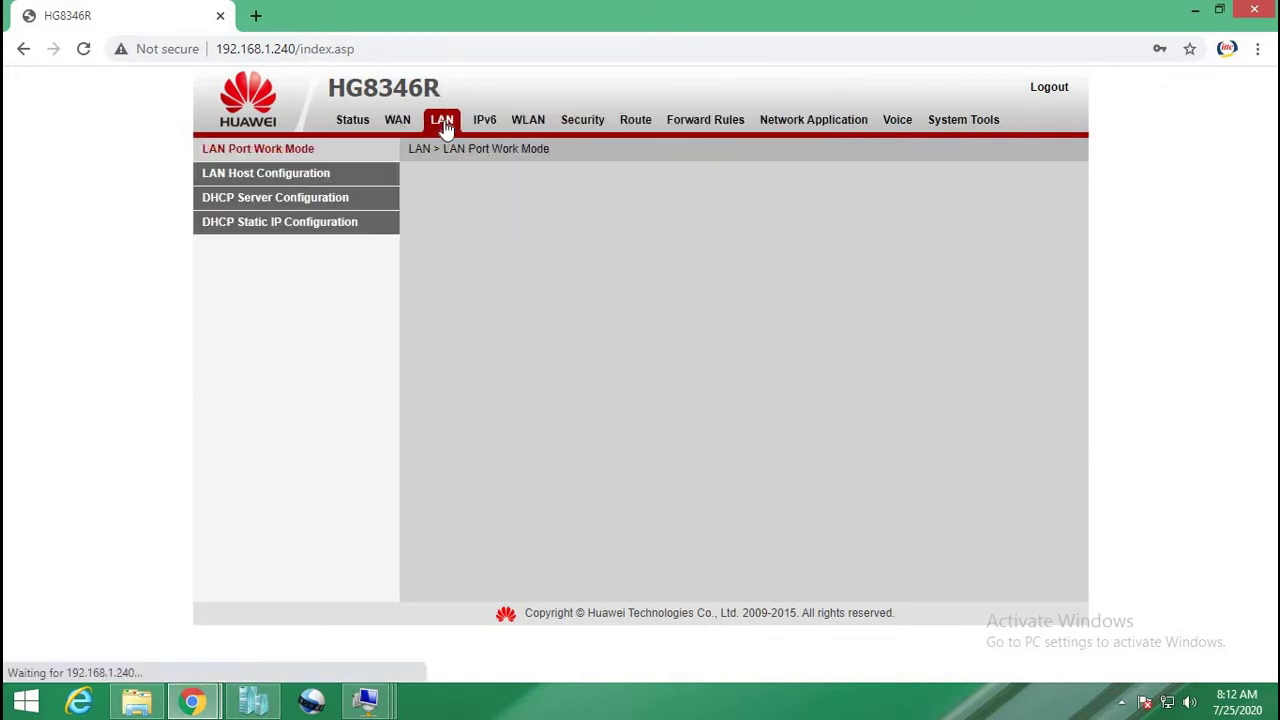
left_click(298, 200)
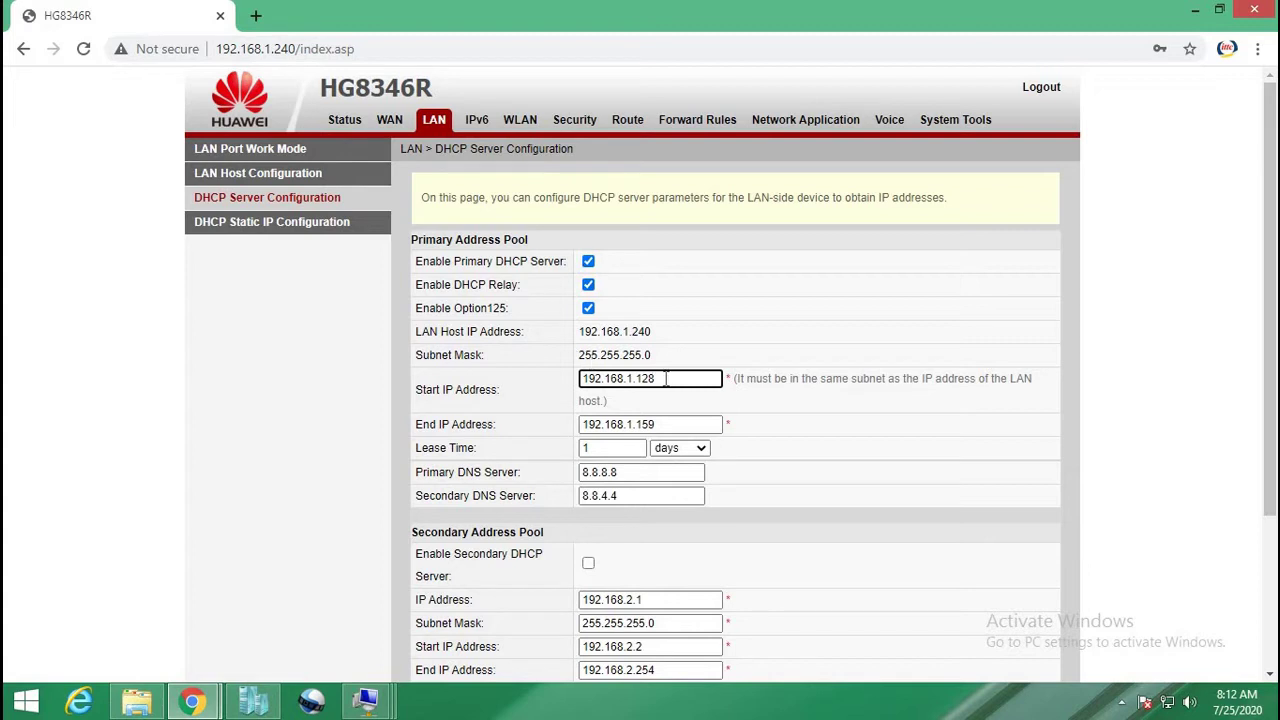
left_click(665, 422)
key("shift+Tab")
left_click(680, 424)
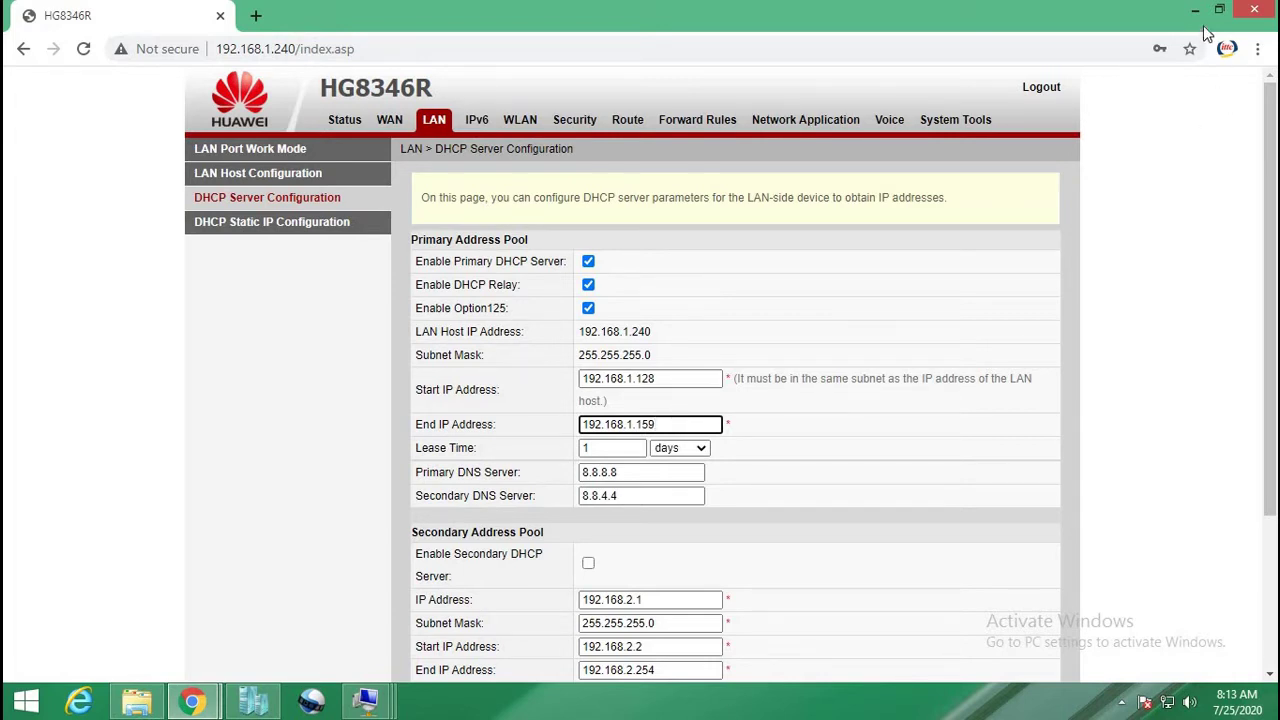
Review the router pool range 192.168.1.128–192.168.1.159, then minimize Chrome
left_click(672, 378)
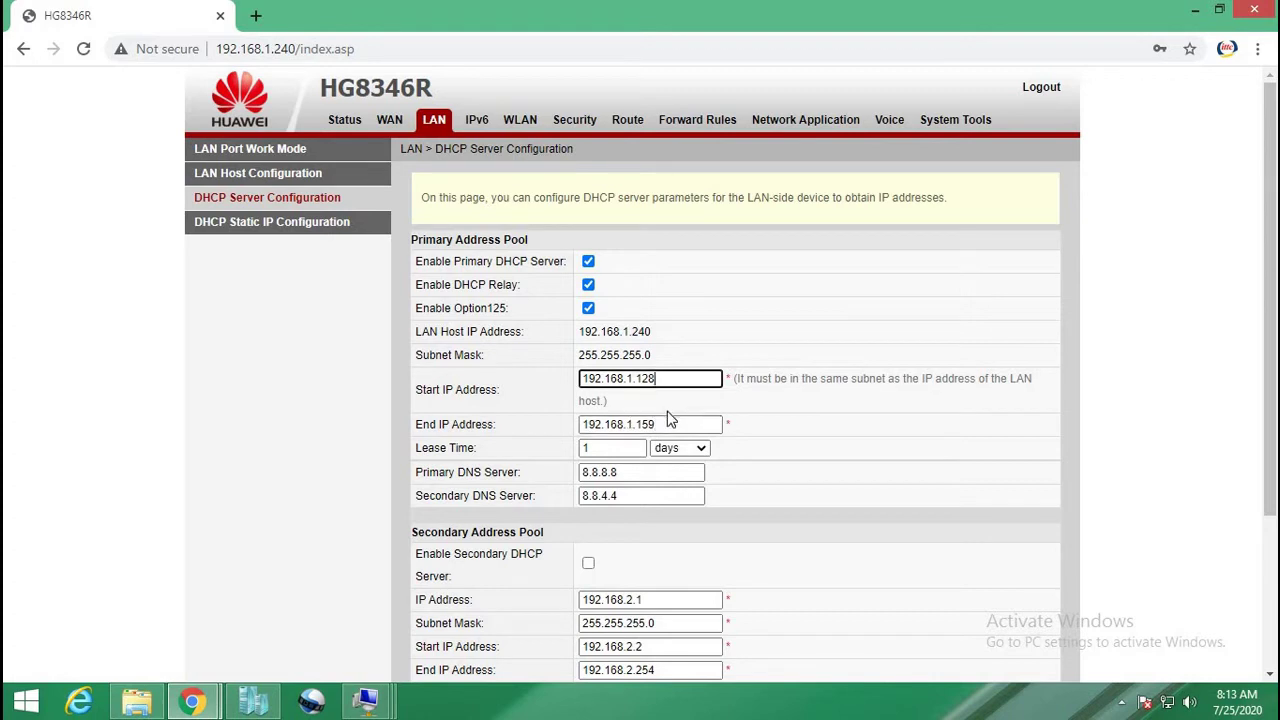
left_click(672, 422)
left_click(668, 380)
left_click(670, 422)
left_click(662, 378)
left_click(1195, 9)
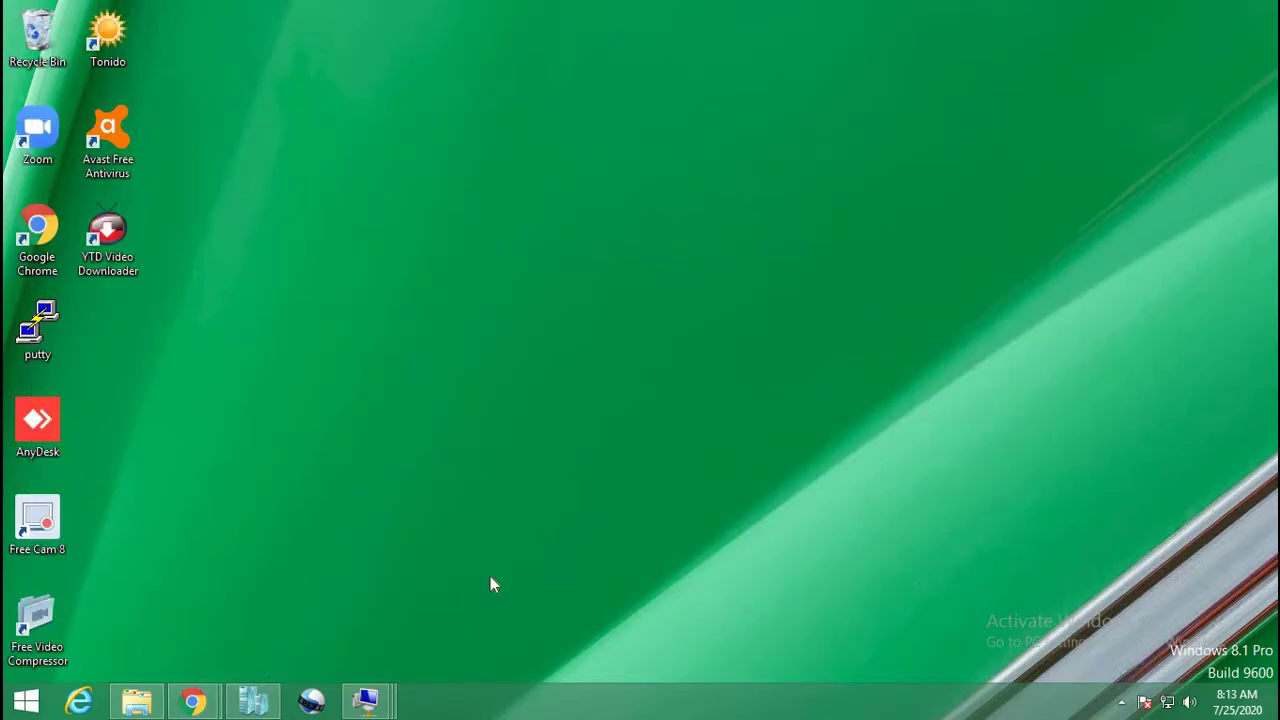
On win2016vm1, set the scope range 192.168.1.160–192.168.1.210 with mask 255.255.255.0
mouse_move(366, 700)
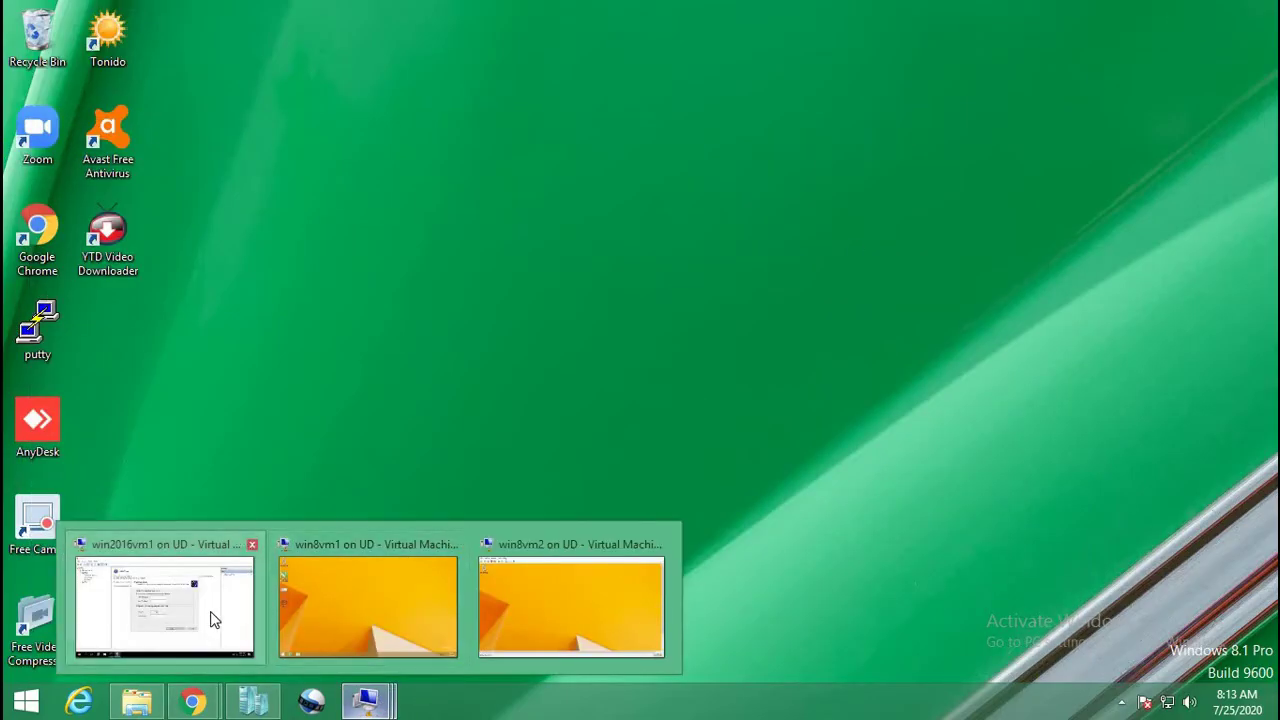
left_click(213, 619)
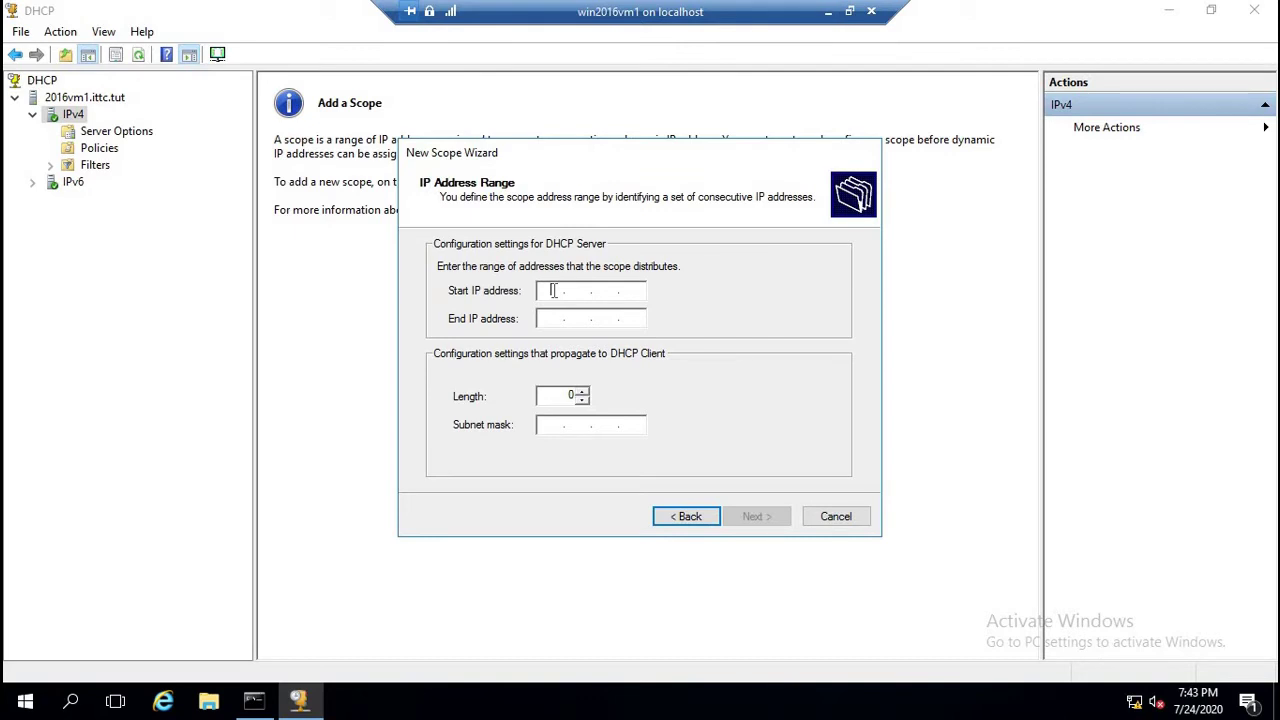
type("192.168.1.160")
left_click(542, 318)
type("192168")
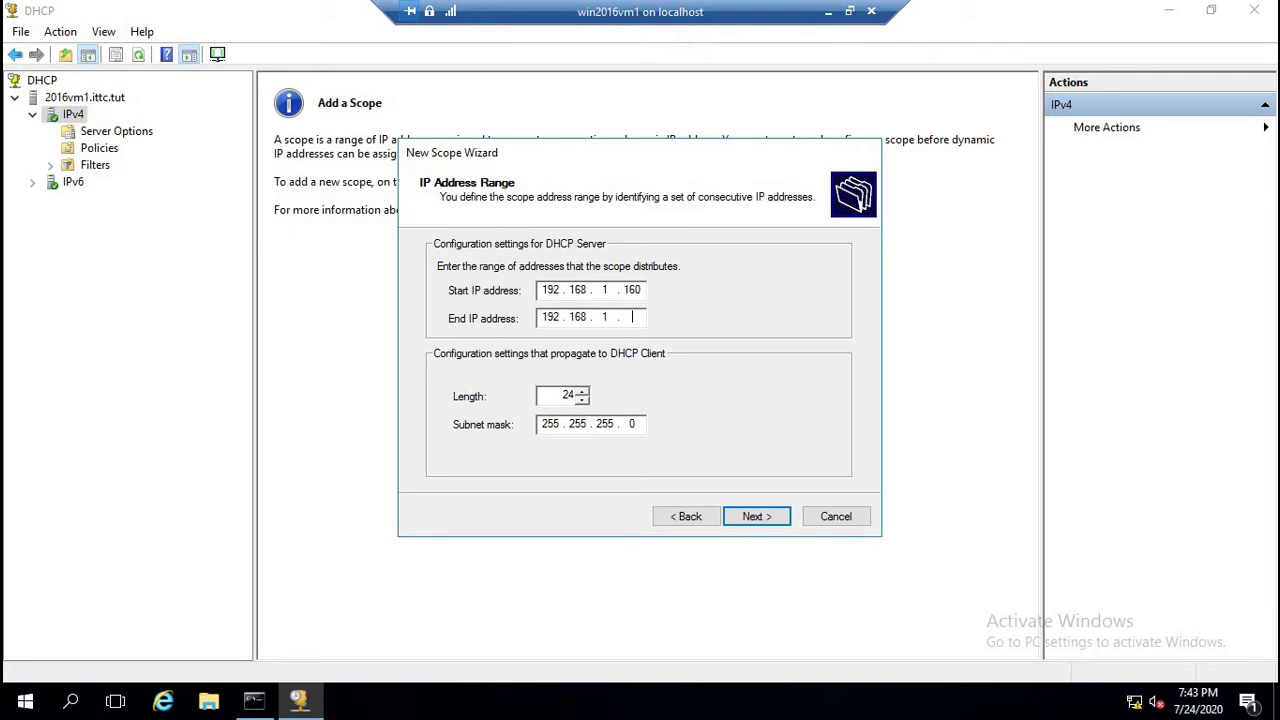
type("1.180")
key("BackSpace")
key("BackSpace")
key("BackSpace")
type("210")
left_click(601, 316)
type("1")
left_click(756, 518)
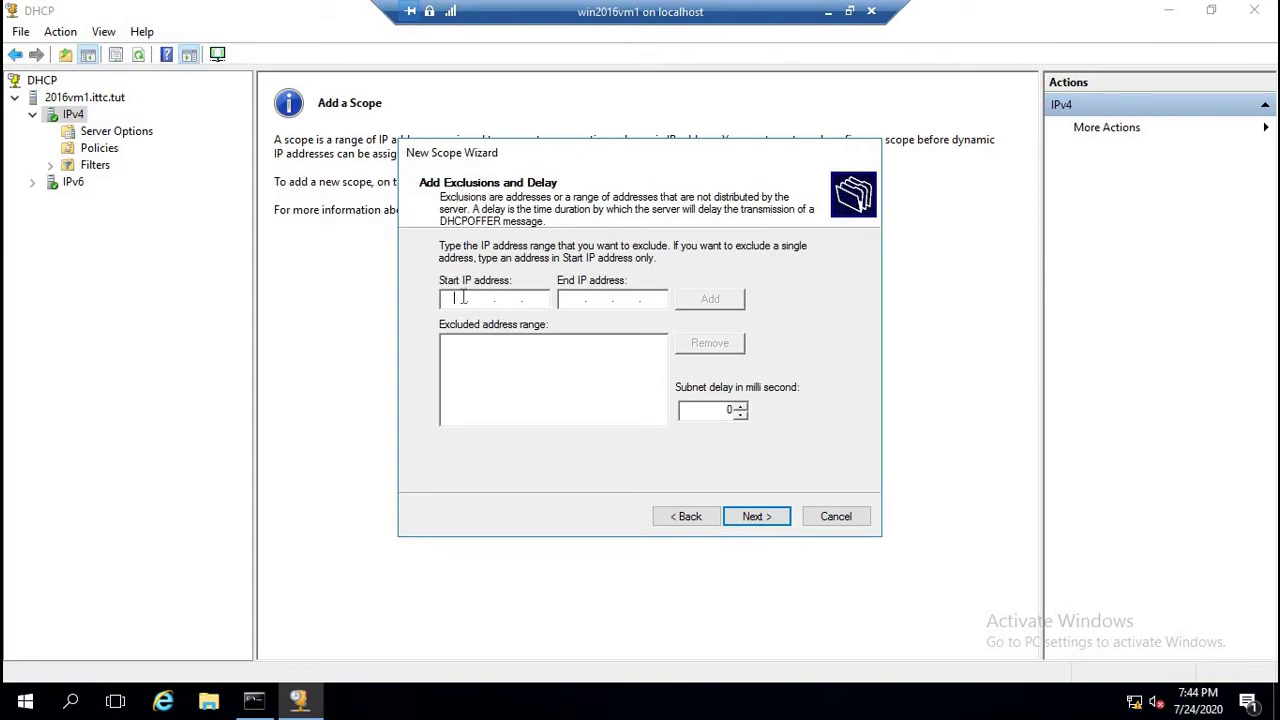
Add an exclusion range of 192.168.1.160 to 192.168.1.170 and proceed to lease duration
type("192.168.1.")
type("180")
left_click(588, 296)
type("192 . 168 . ")
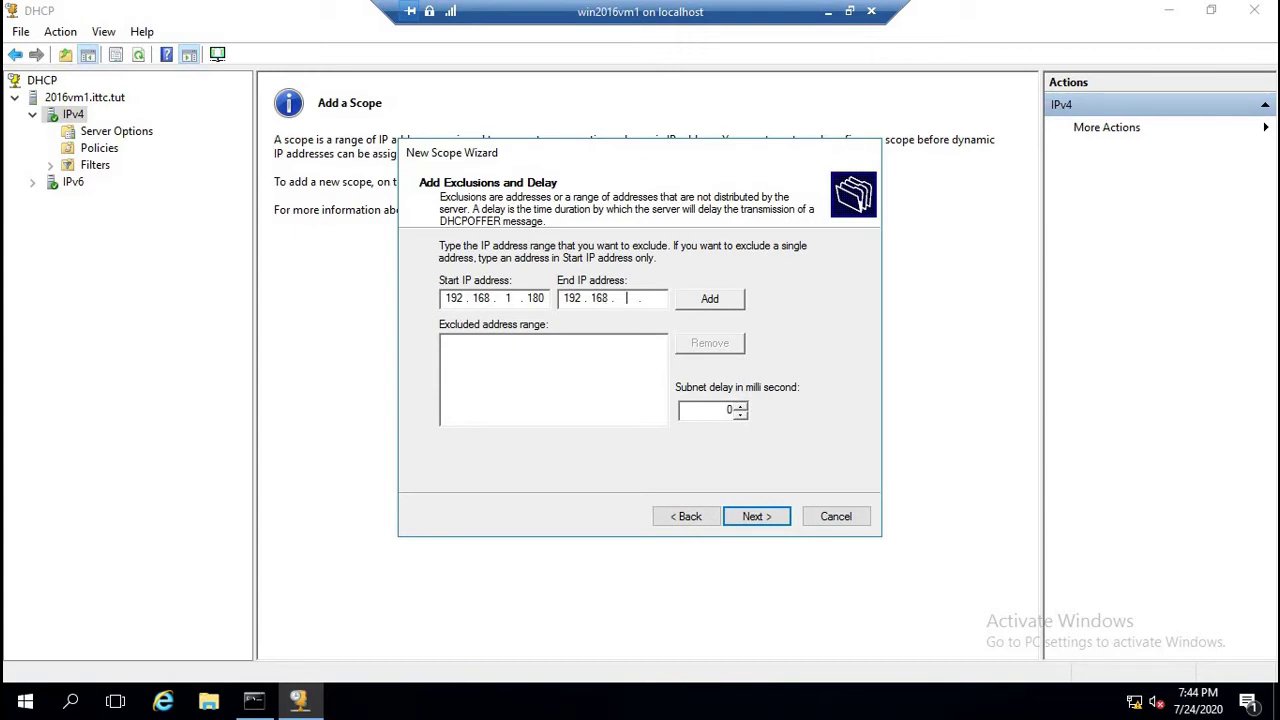
type("1 .")
double_click(547, 298)
type("160")
type("170")
left_click(713, 302)
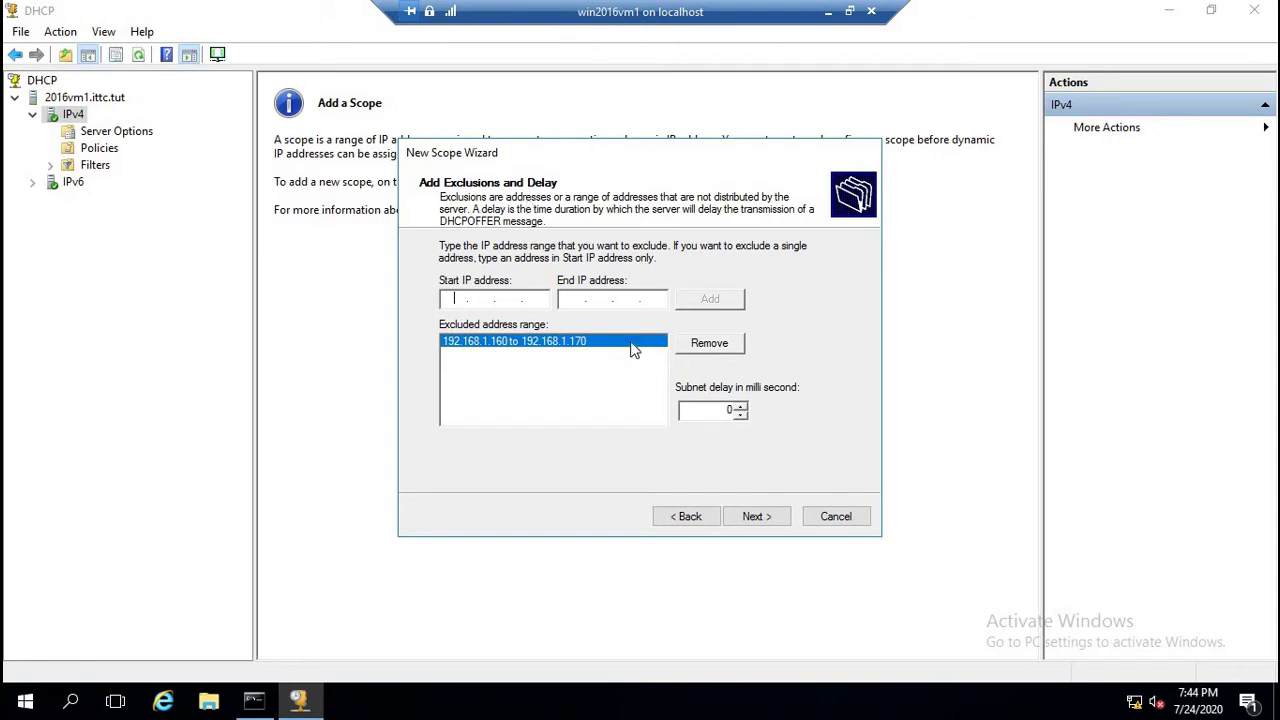
left_click(757, 518)
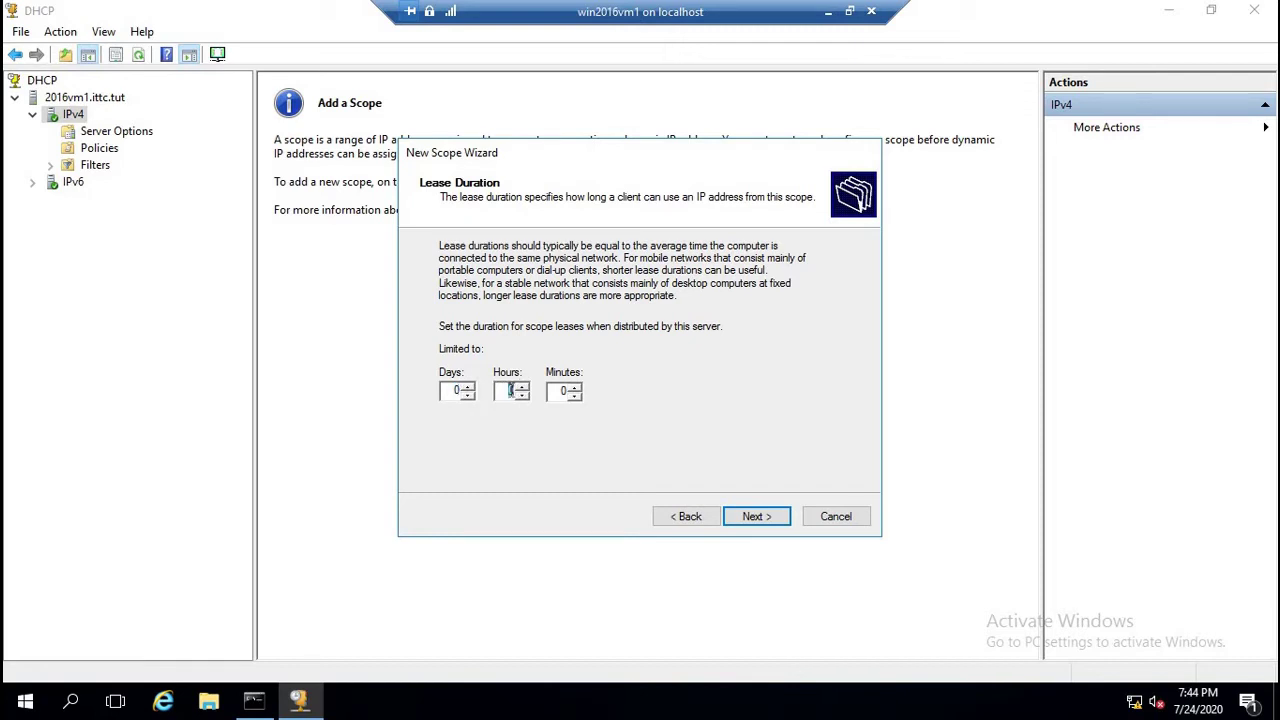
Set the scope lease to 0 days 3 hours 0 minutes and choose to configure DHCP options now
left_click(560, 391)
left_click(760, 530)
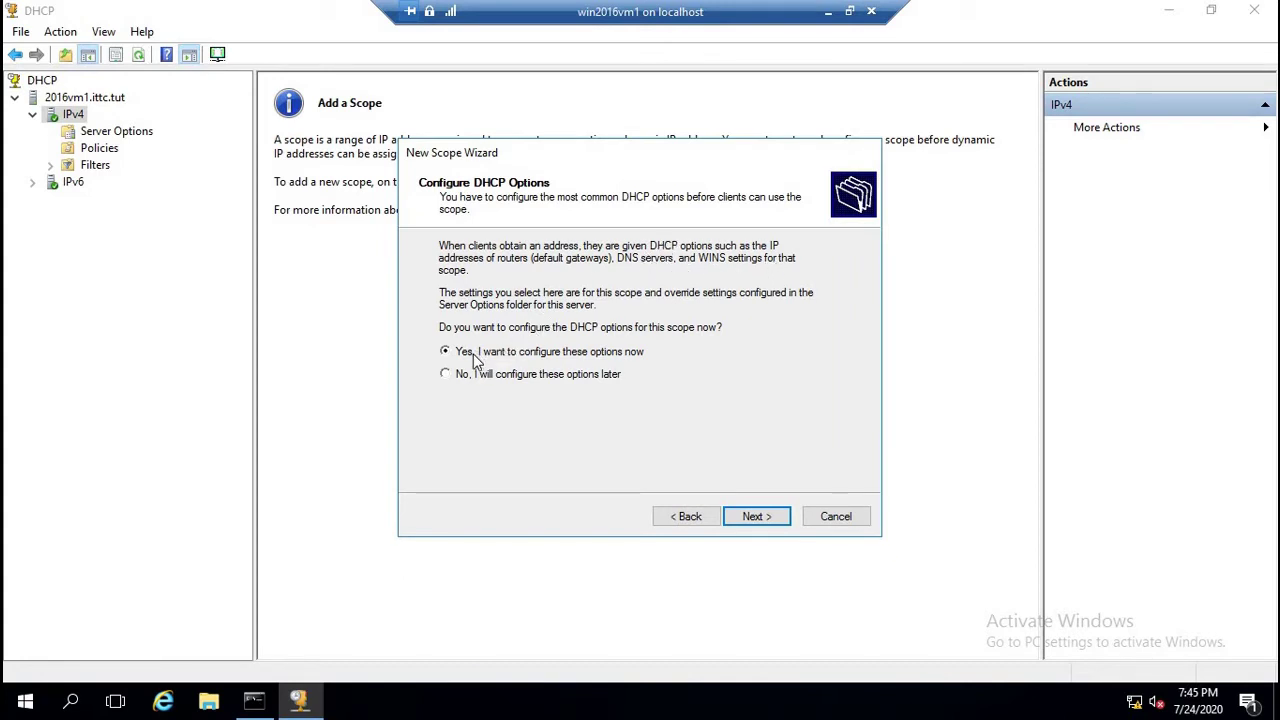
left_click(754, 517)
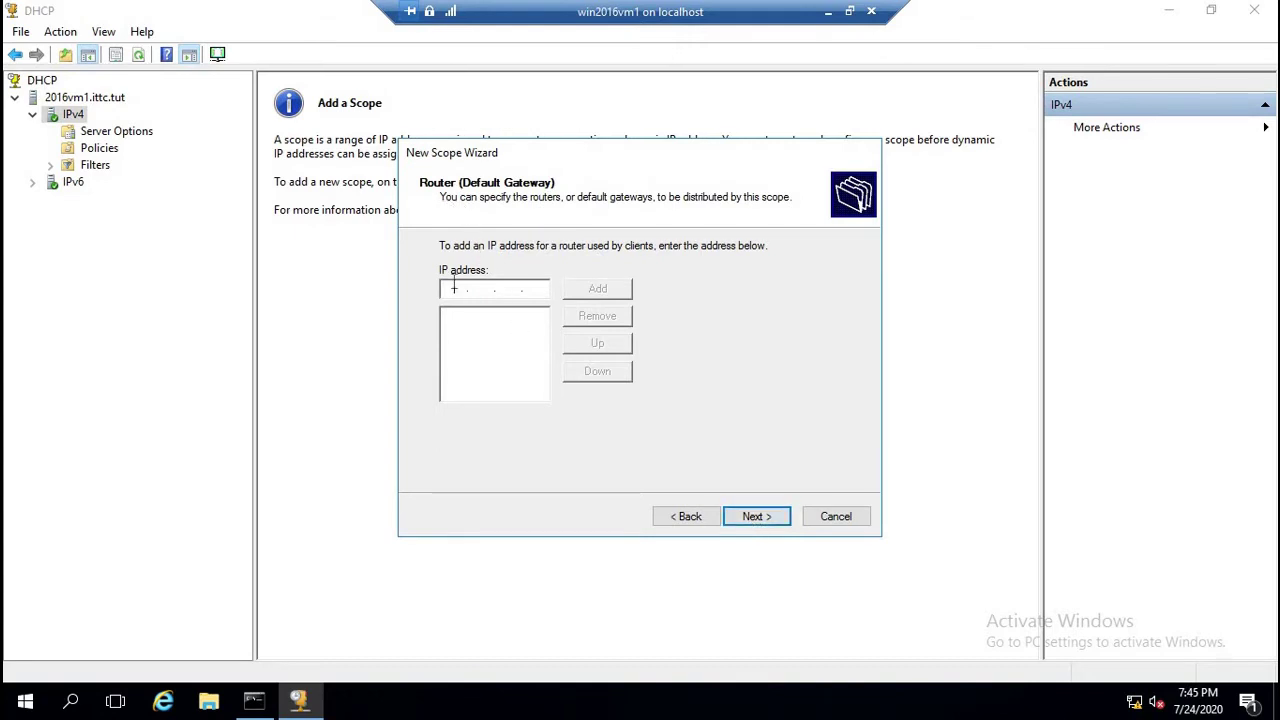
Add 192.168.1.240 as the scope's default gateway router
type("192.168.1.240")
left_click(597, 289)
left_click(755, 514)
Under parent domain ittc.tut, resolve and add DNS server 2016vm1 (192.168.1.105), removing the duplicate entry
left_click(561, 283)
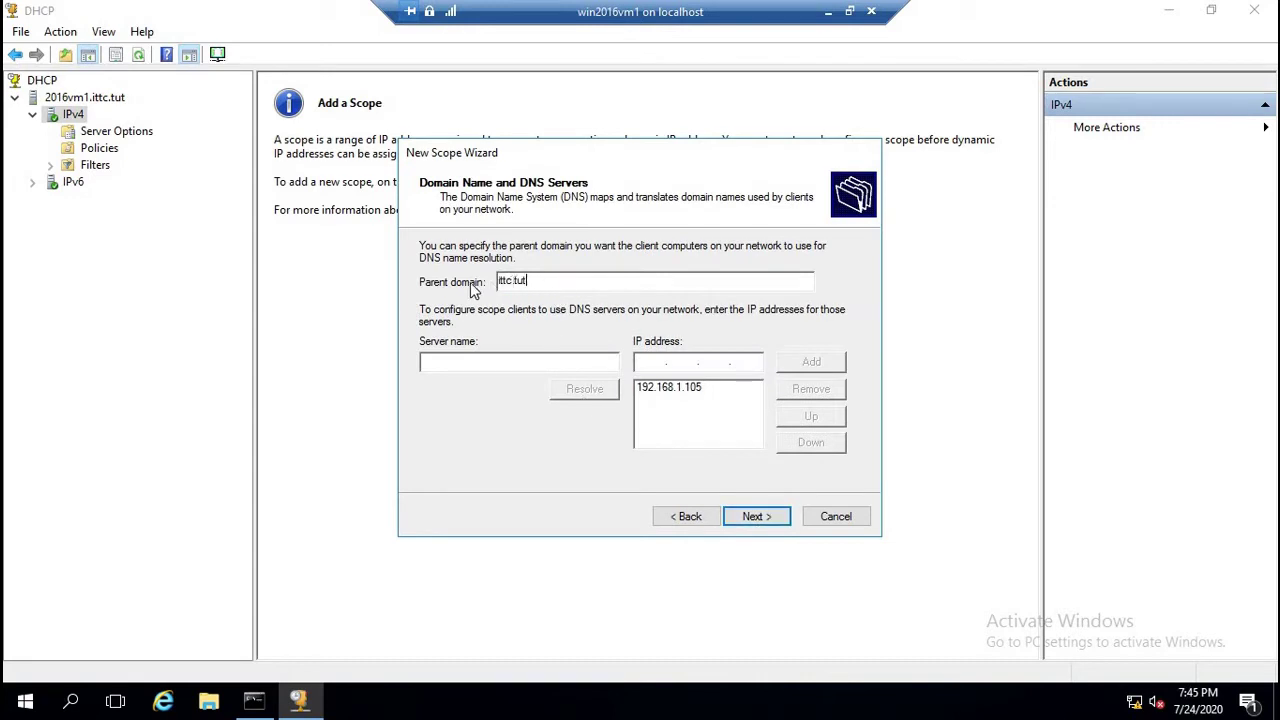
double_click(555, 281)
left_click(554, 282)
type("2016vm2")
key("BackSpace")
type("1")
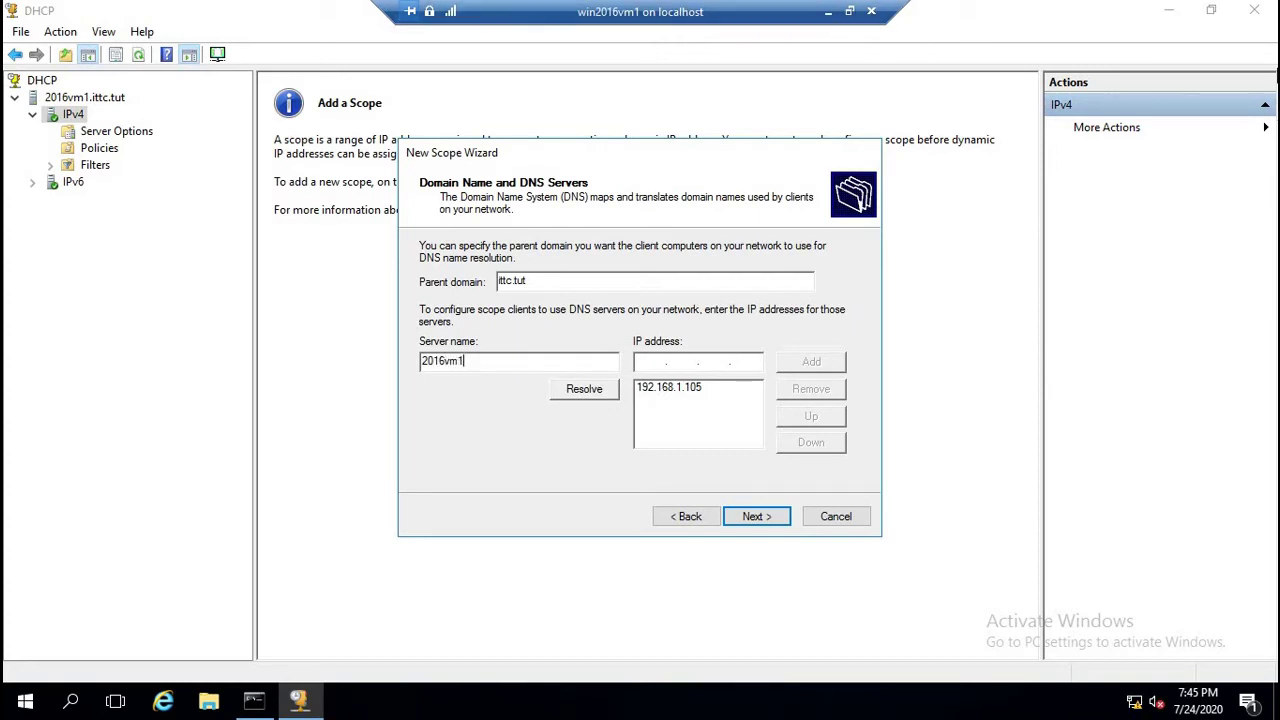
left_click(594, 389)
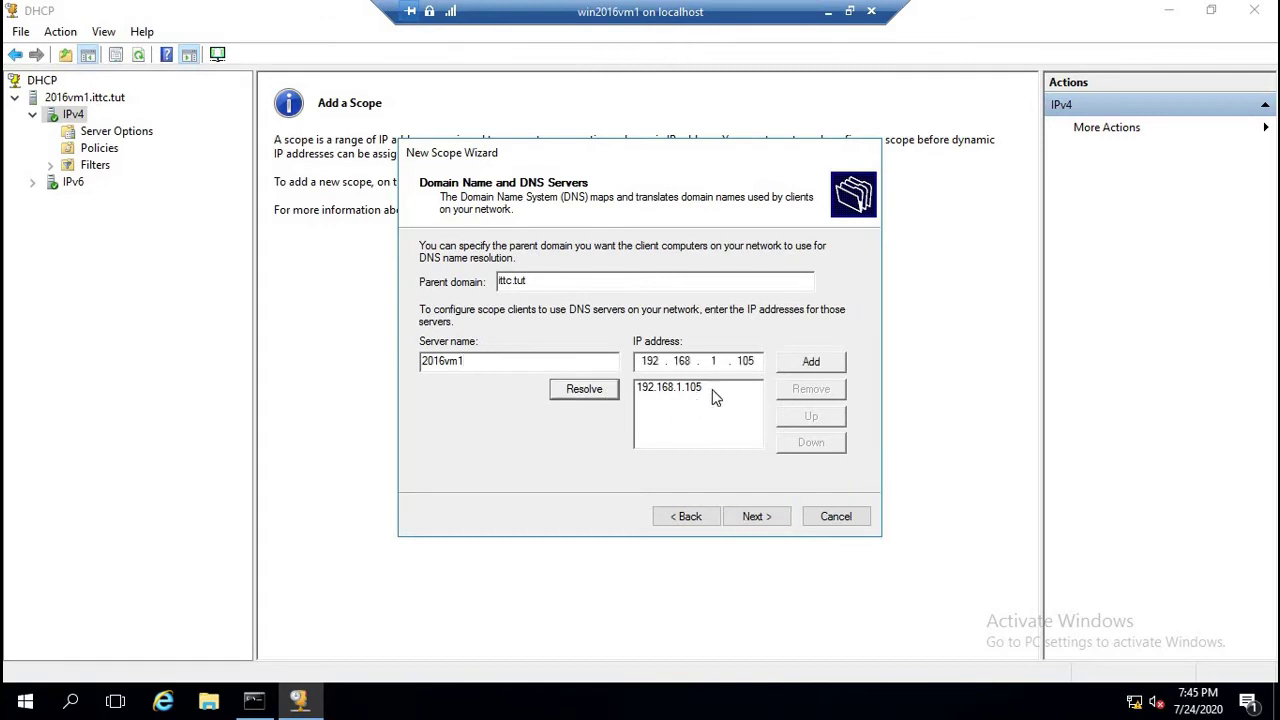
left_click(808, 363)
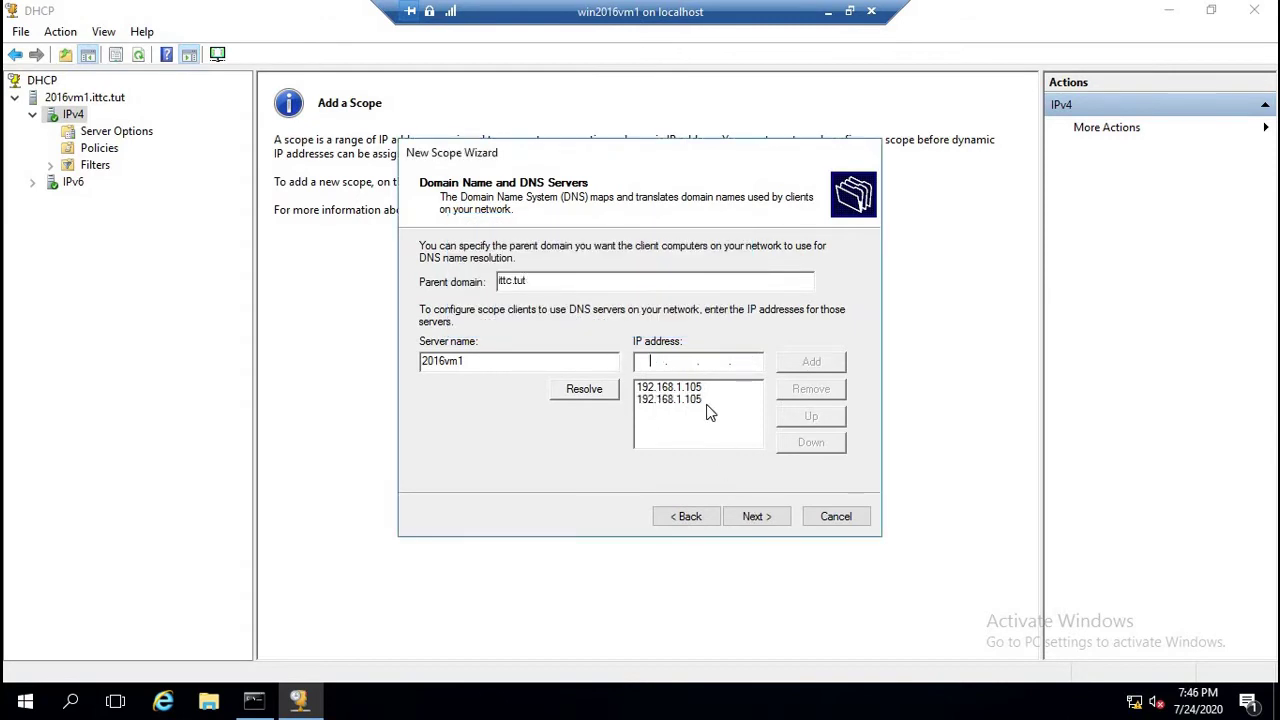
left_click(740, 416)
left_click(812, 389)
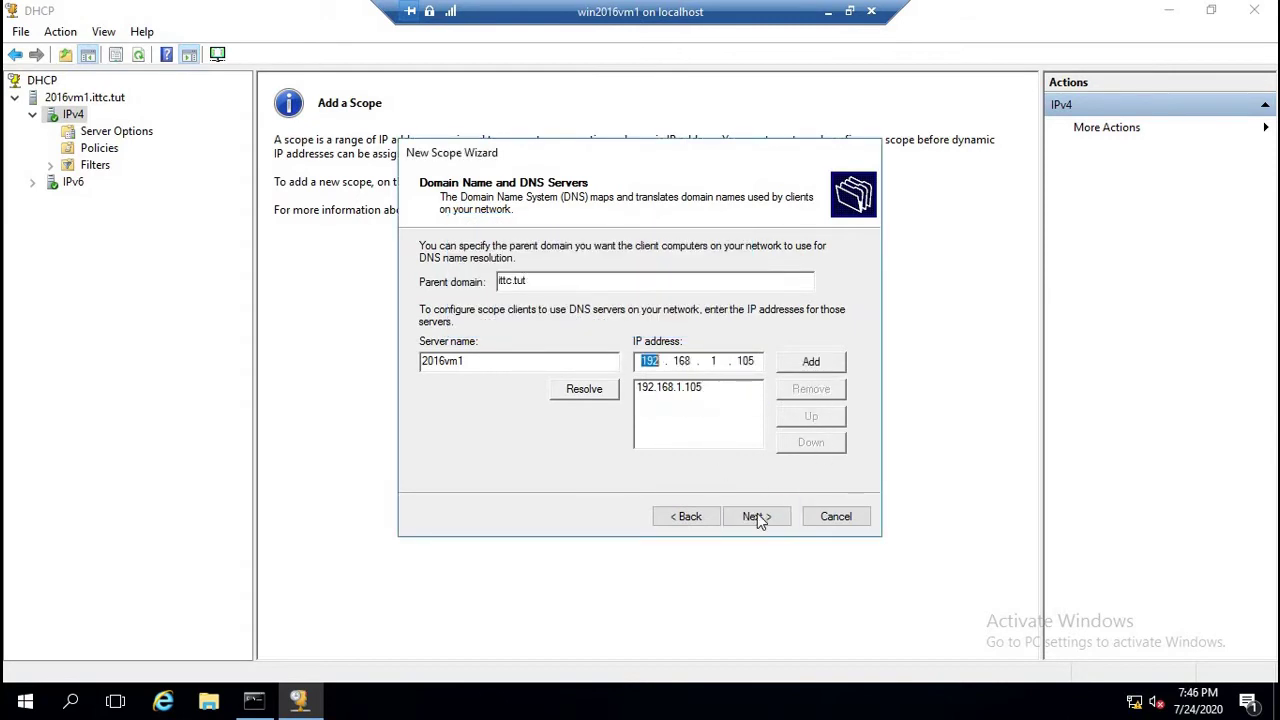
left_click(756, 516)
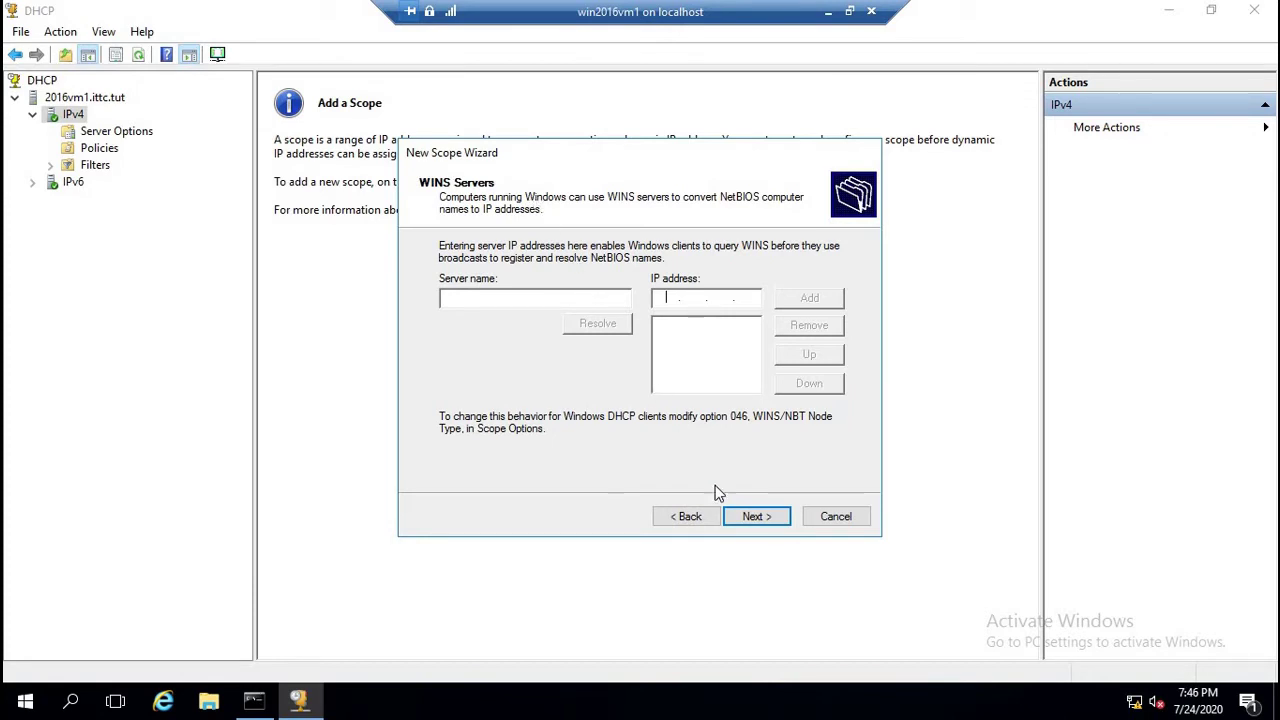
Skip WINS, finish and activate scope1, and refresh IPv4 to show it Active
left_click(757, 518)
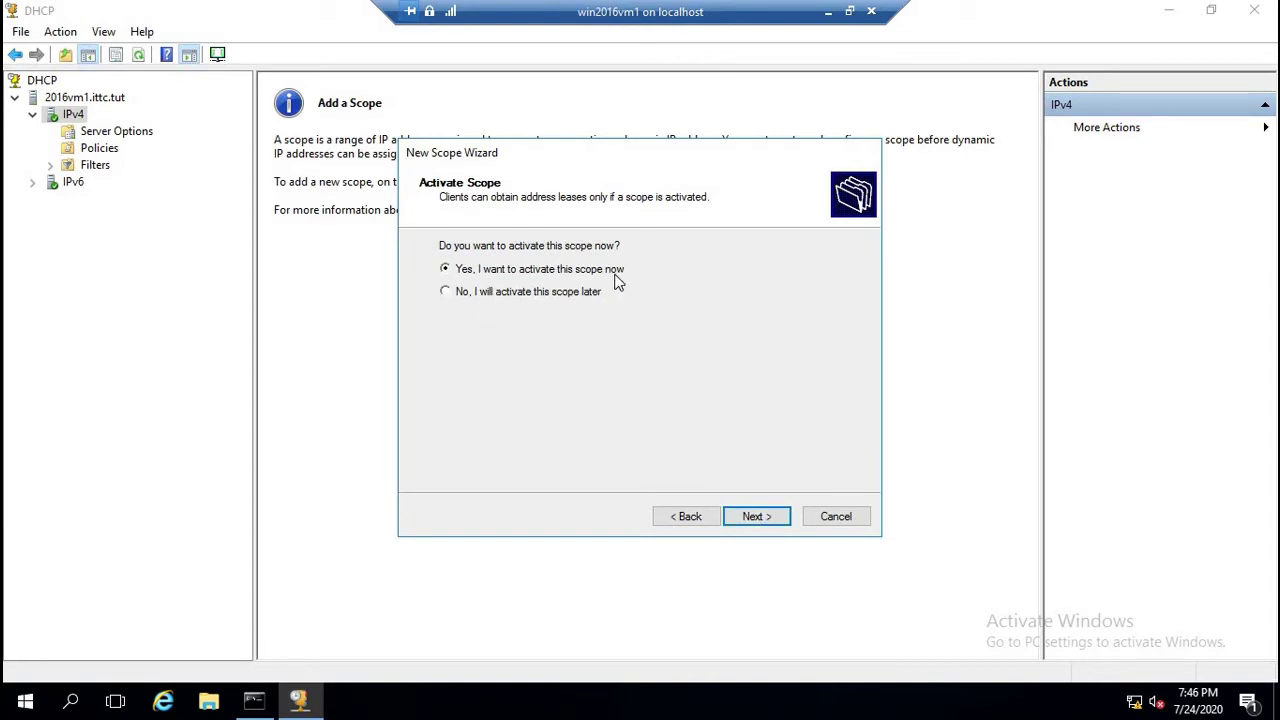
left_click(754, 515)
left_click(756, 516)
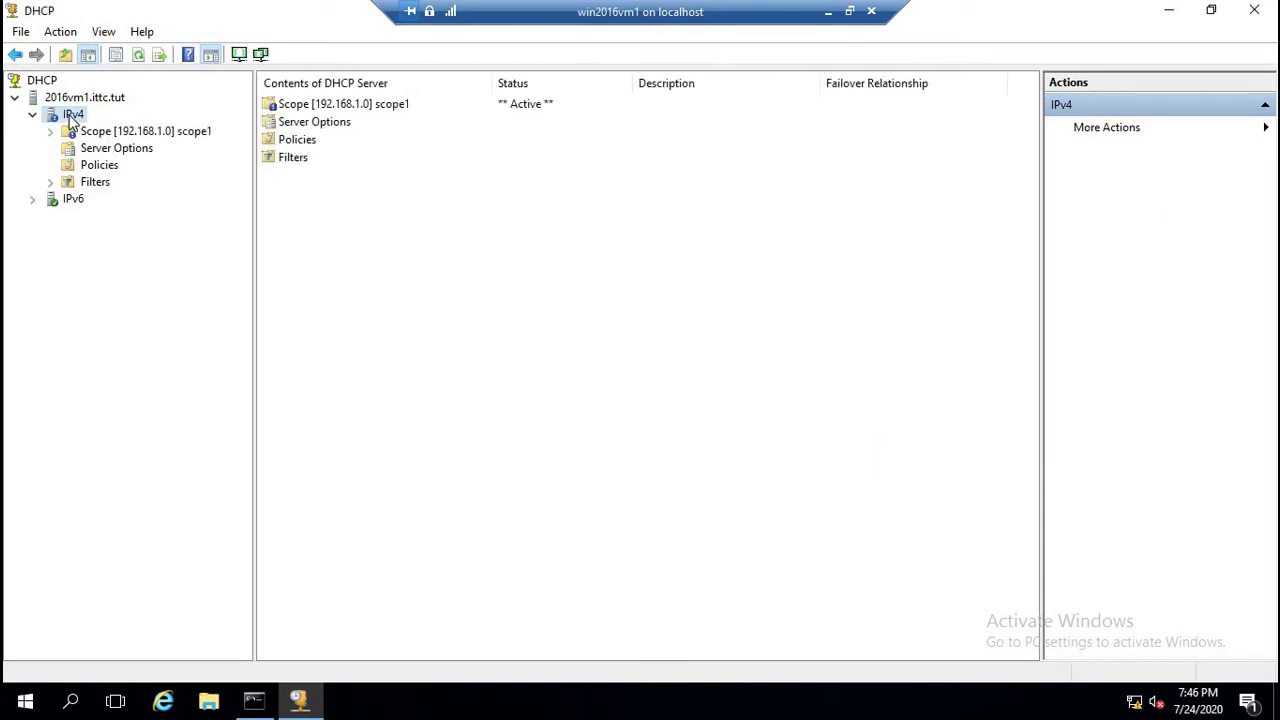
right_click(72, 118)
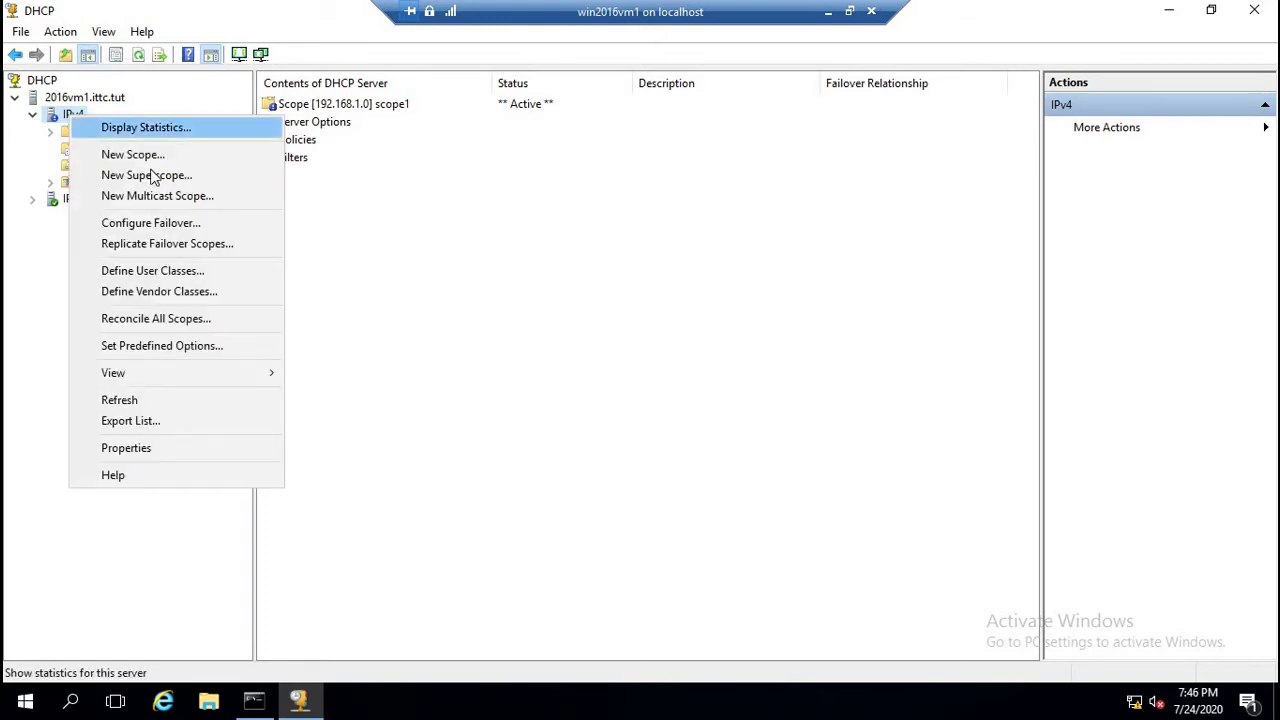
left_click(202, 400)
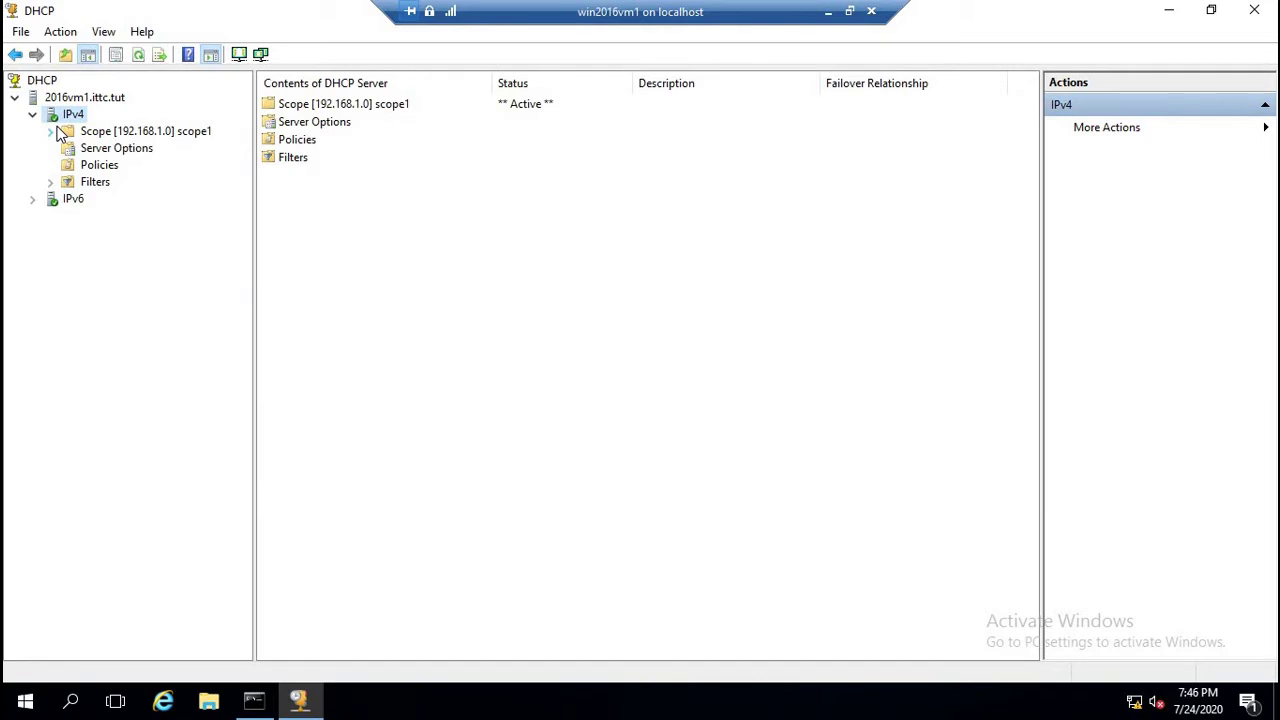
Review scope1's address pool (192.168.1.160–210, 160–170 excluded) and its empty lease list
double_click(116, 131)
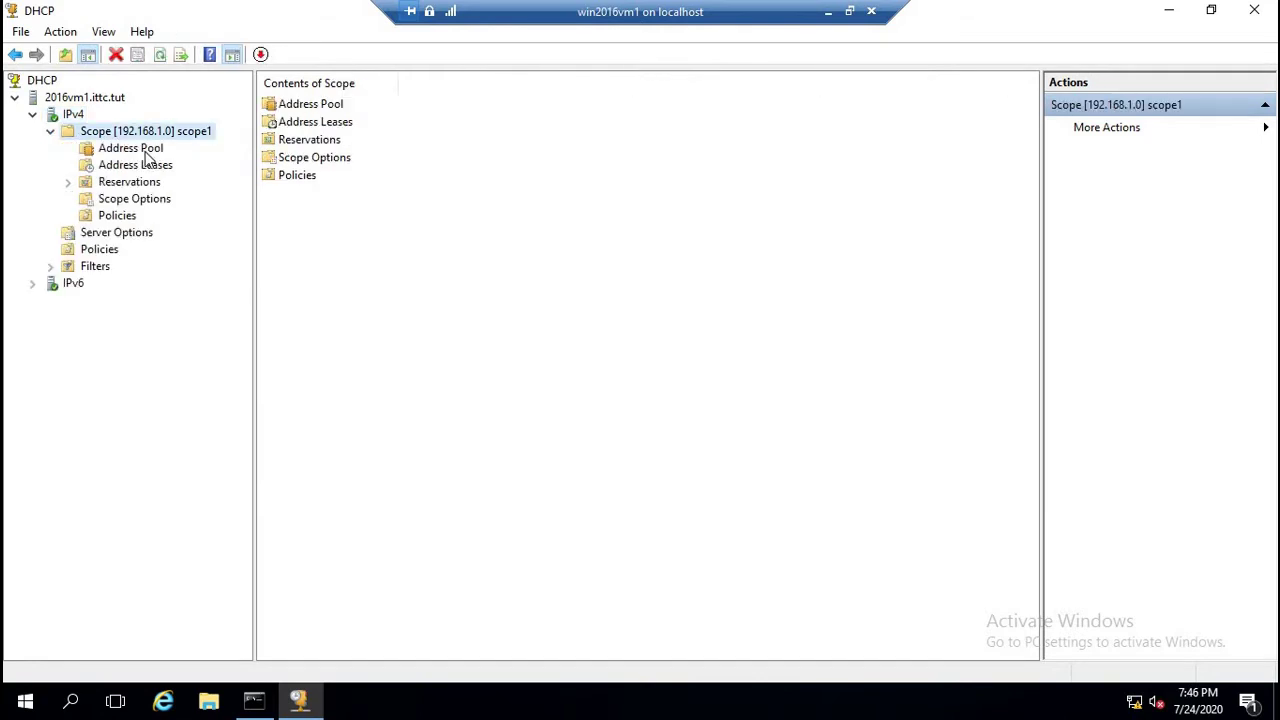
left_click(142, 150)
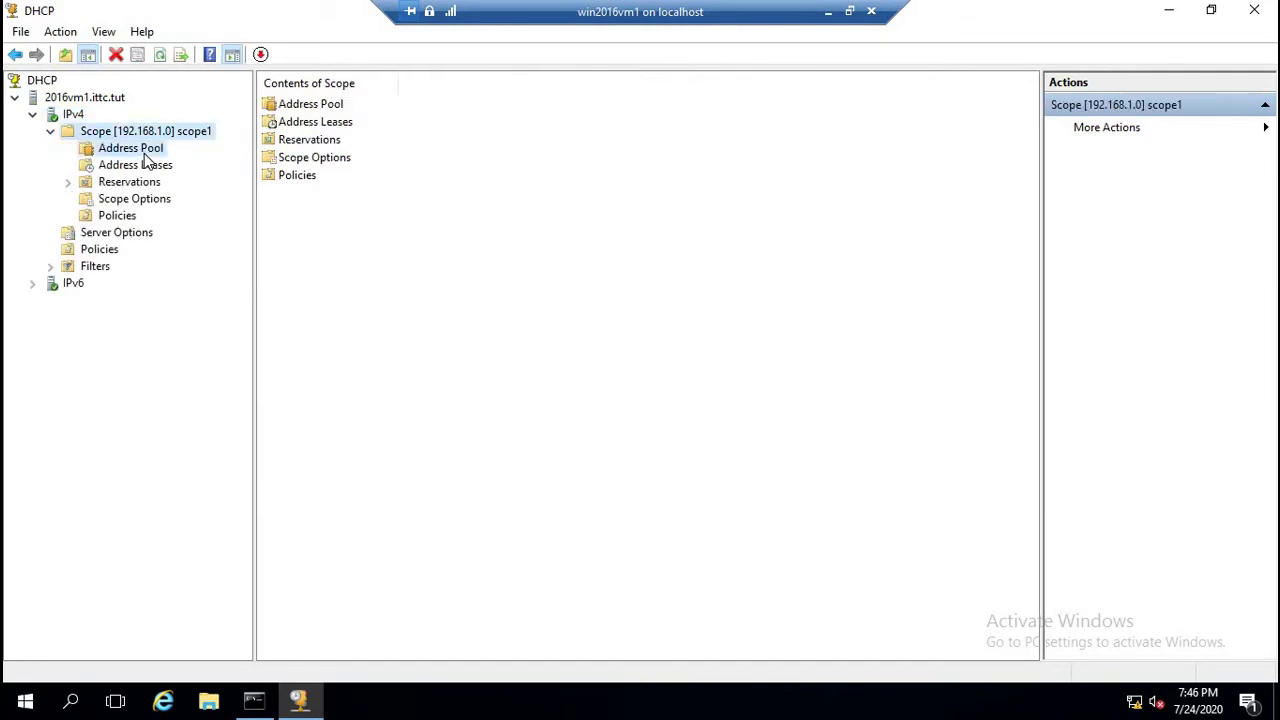
left_click(449, 109)
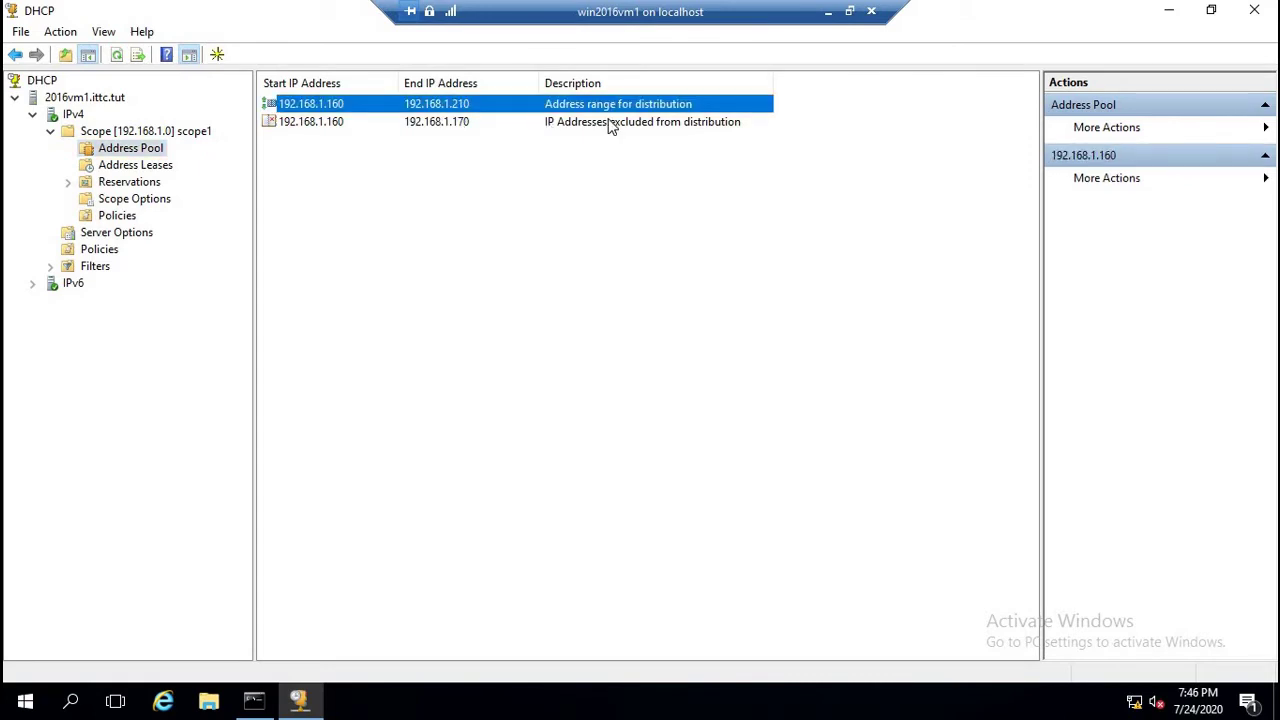
left_click(322, 125)
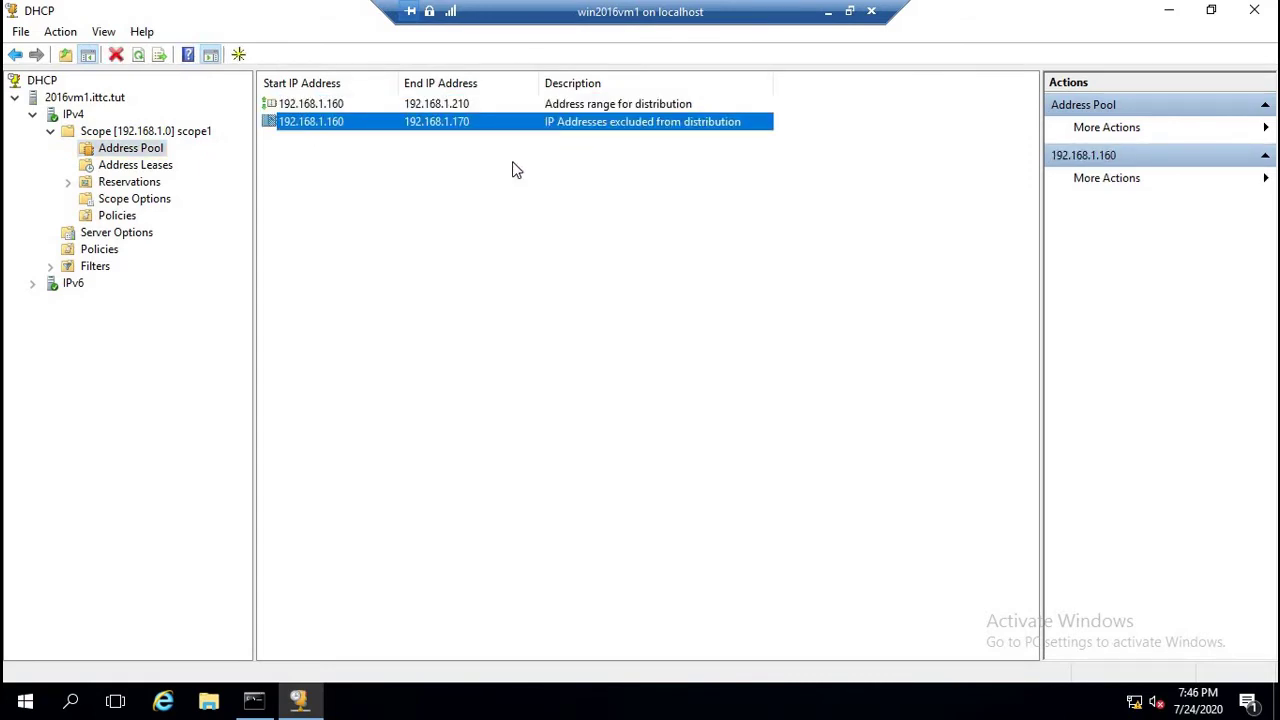
left_click(148, 168)
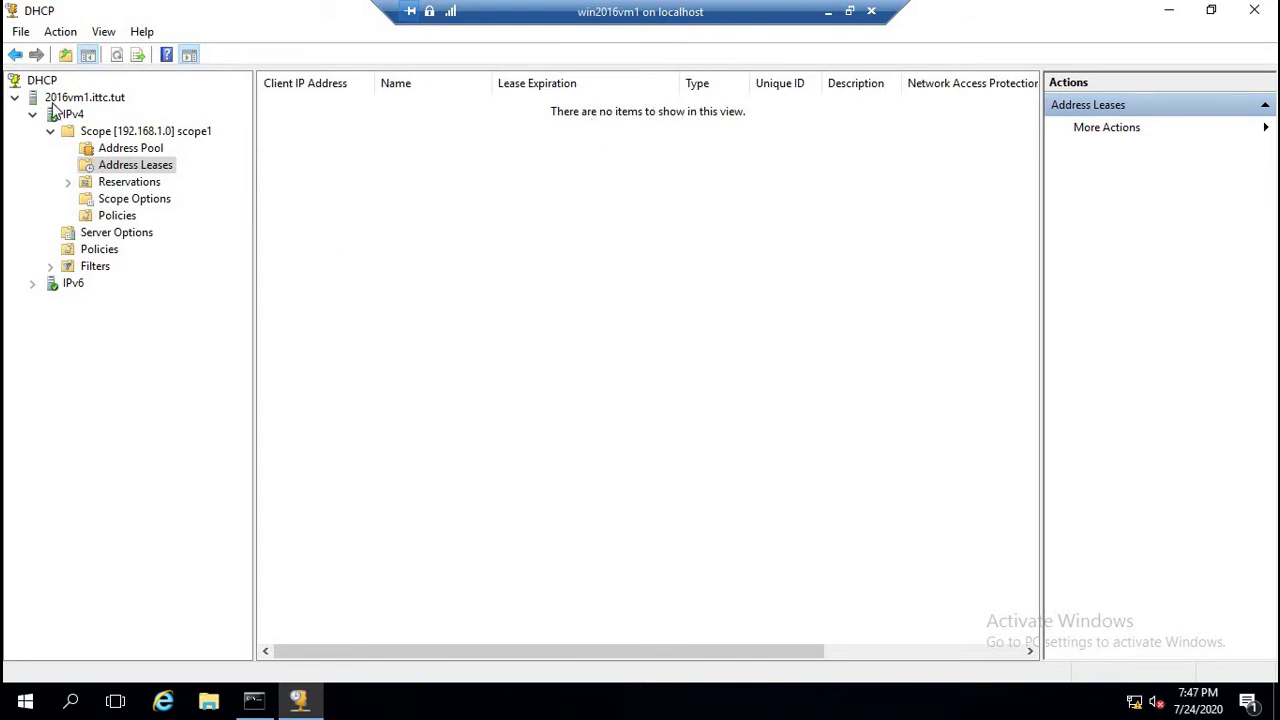
right_click(68, 117)
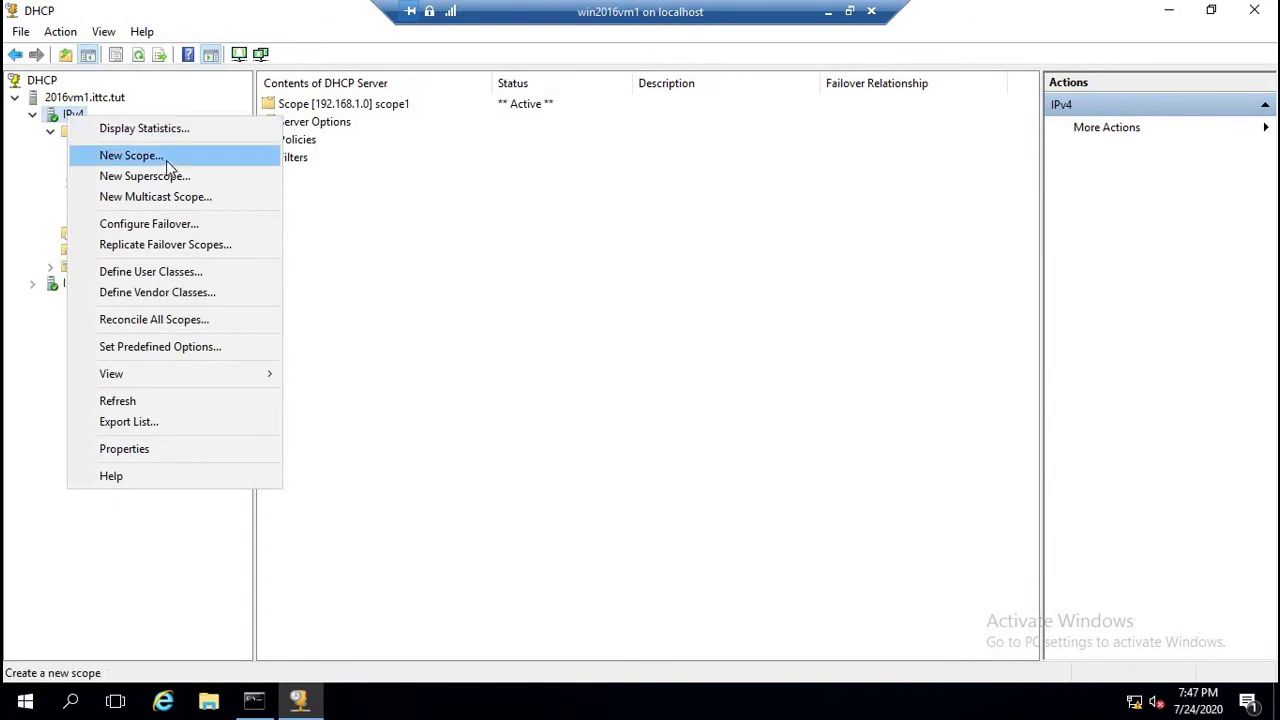
left_click(583, 257)
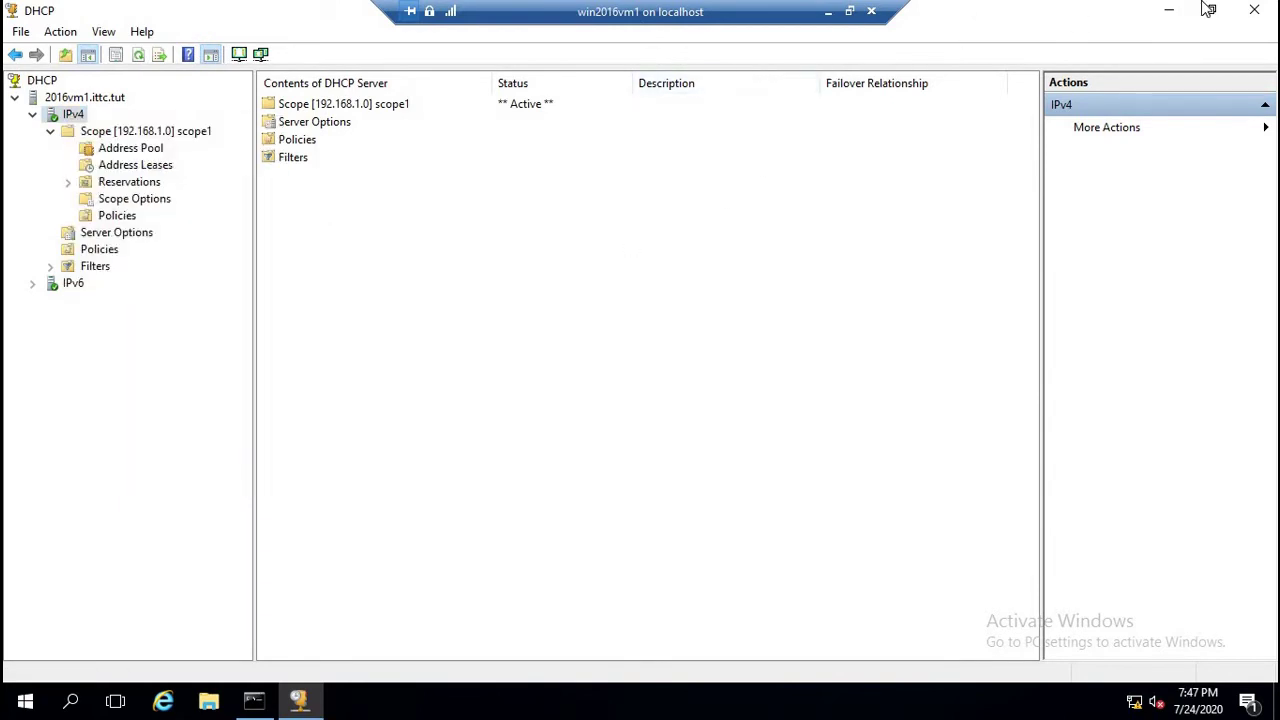
Leave the server session and bring up the win8vm1 client
left_click(829, 12)
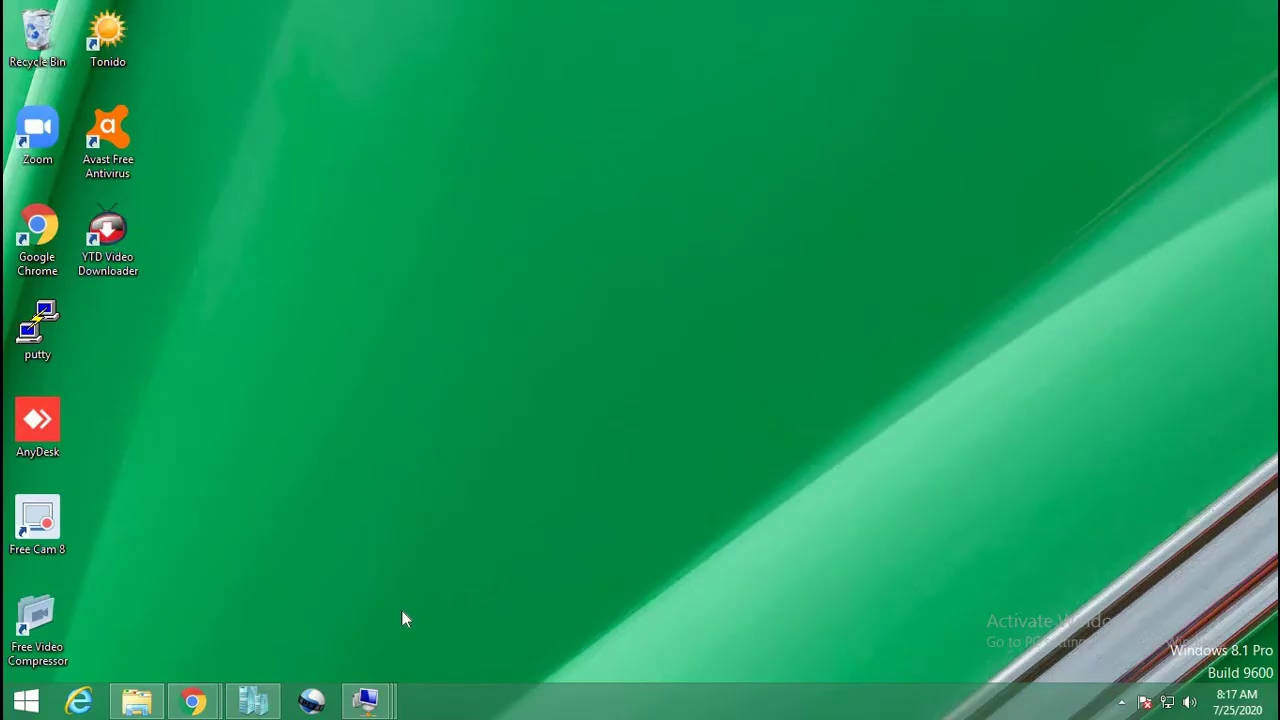
mouse_move(368, 690)
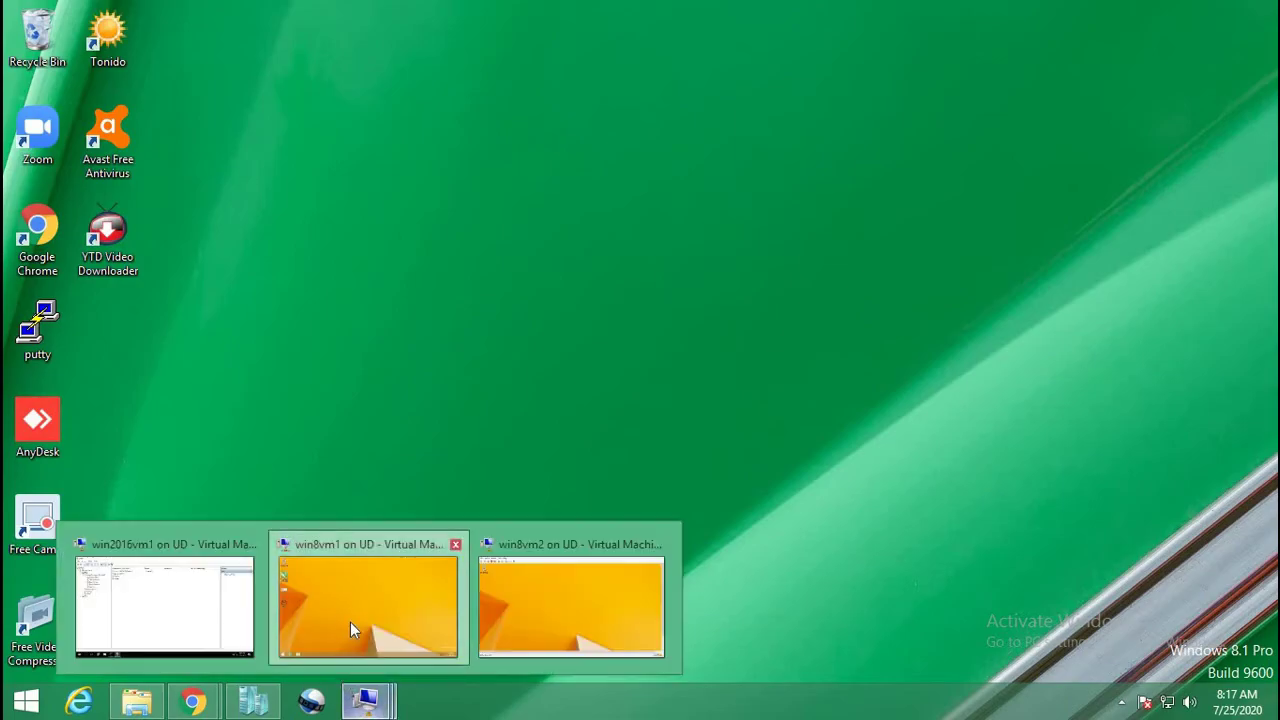
left_click(350, 622)
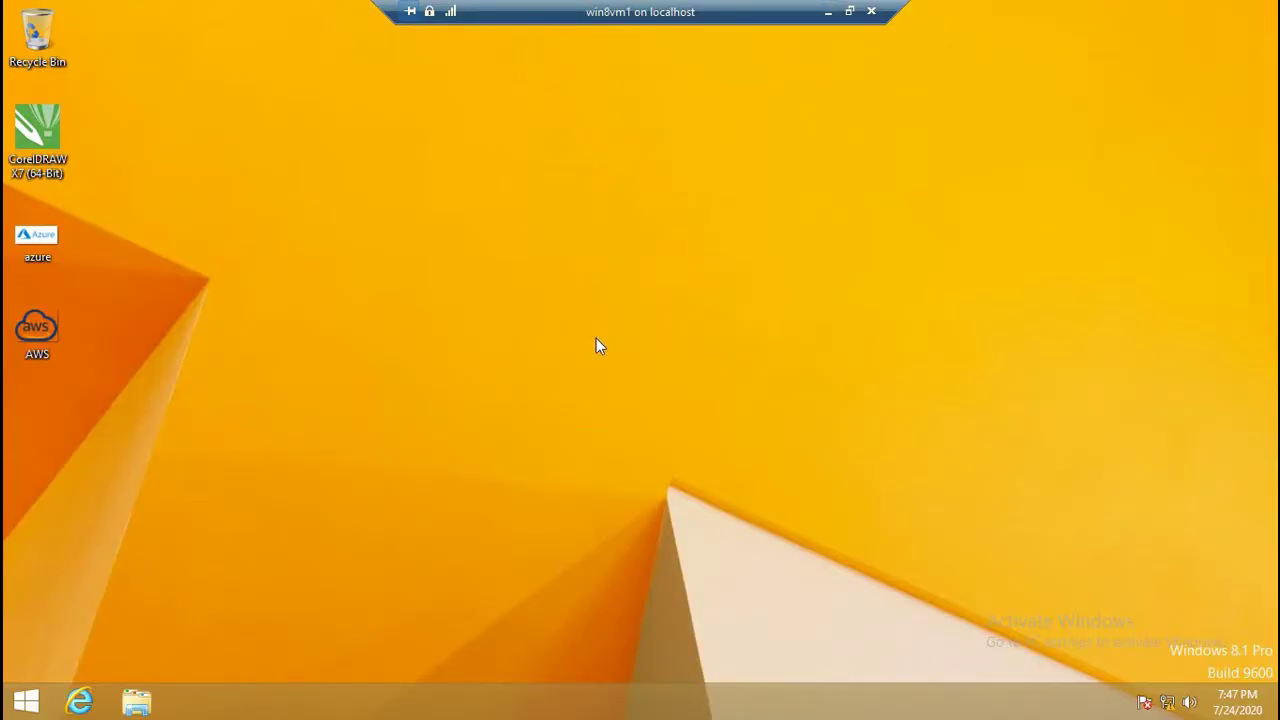
Set win8vm1's Ethernet IPv4 to obtain the DNS server address automatically
right_click(1168, 700)
left_click(1130, 683)
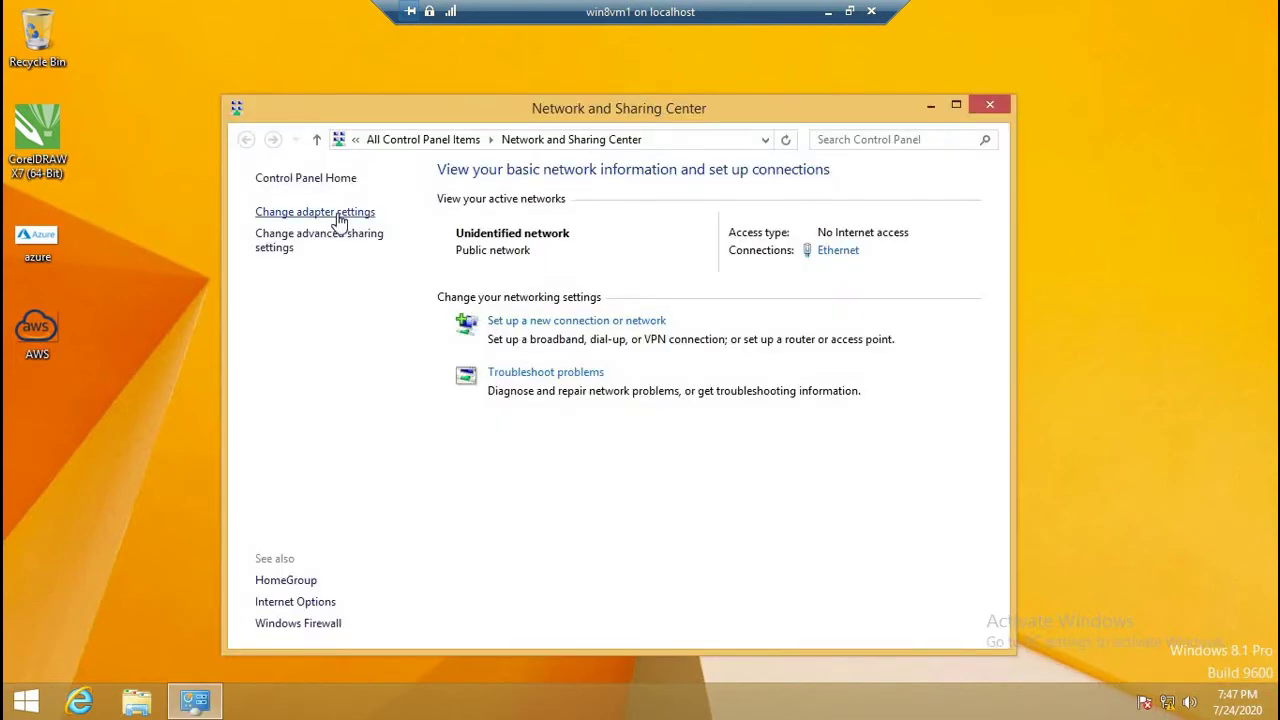
left_click(340, 213)
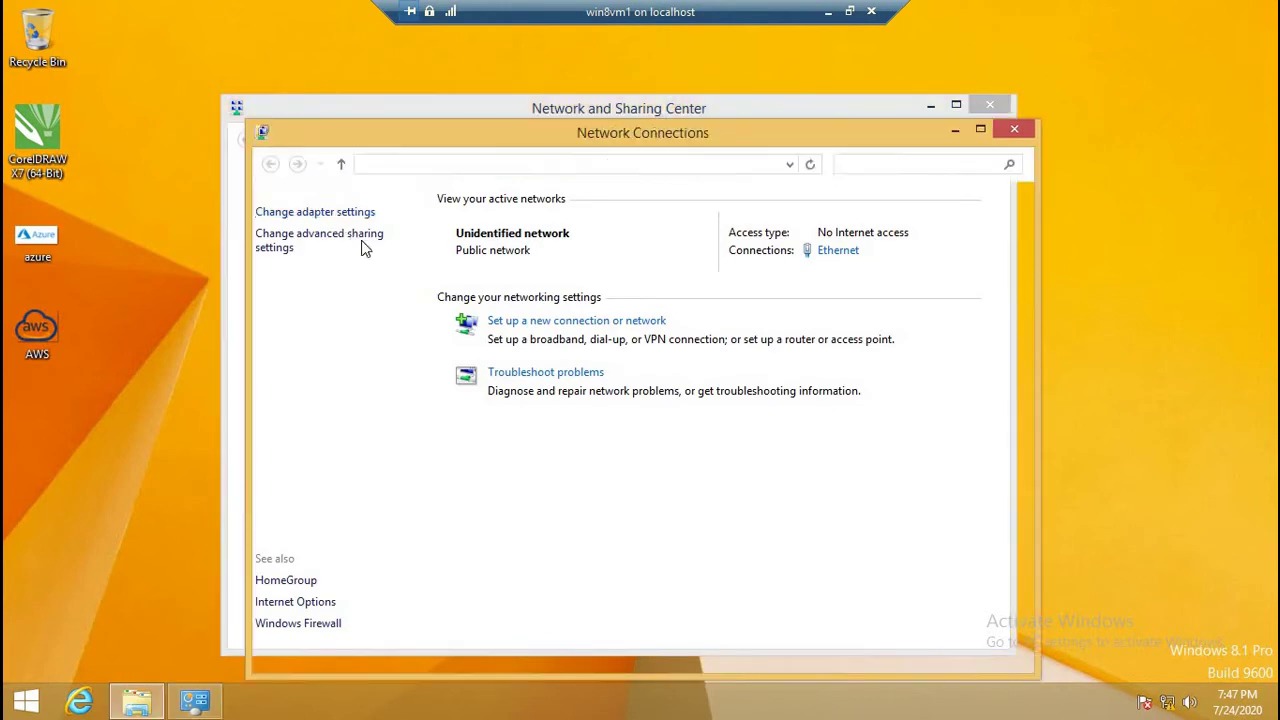
left_click(386, 263)
right_click(360, 244)
left_click(440, 420)
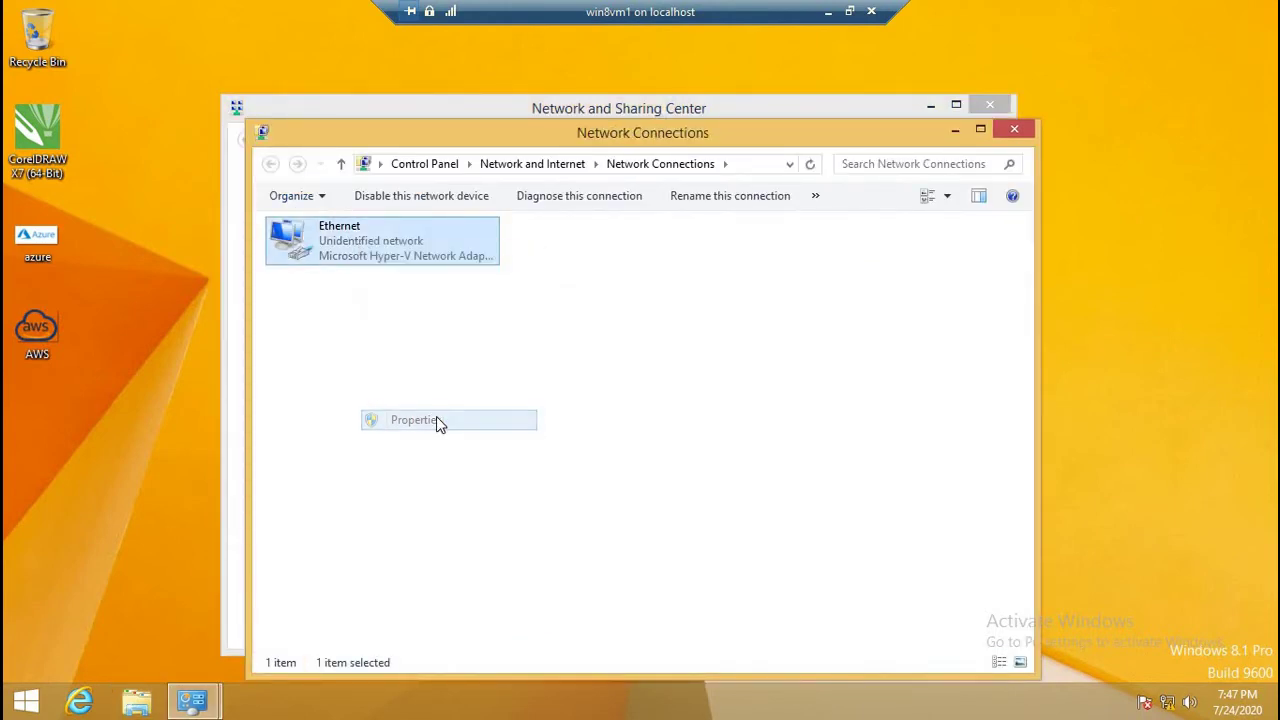
scroll(530, 445, "down", 1)
double_click(500, 459)
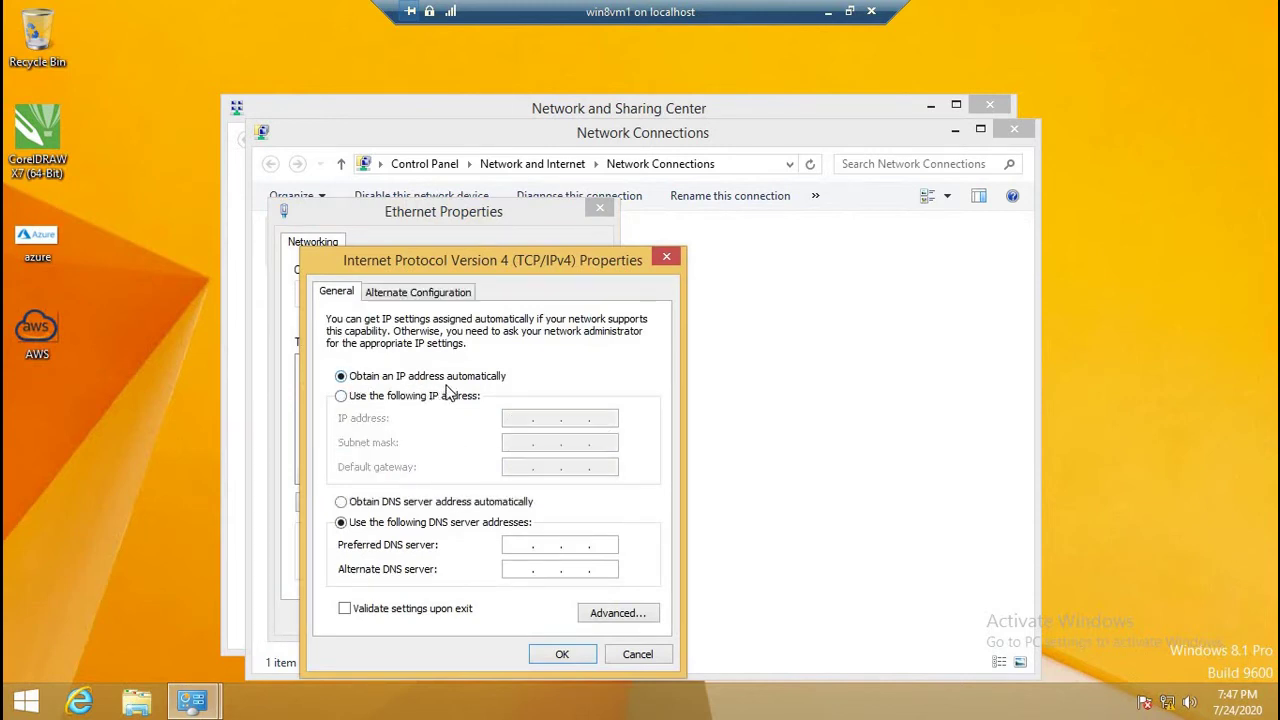
left_click(370, 504)
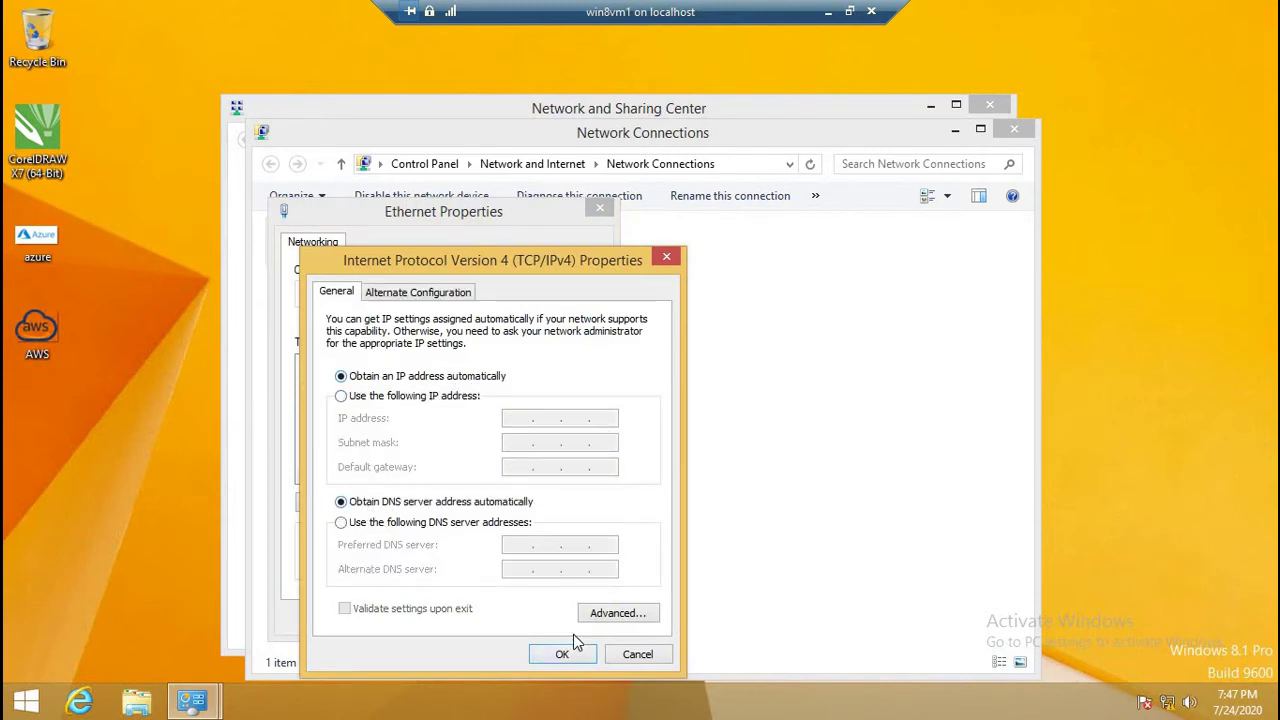
left_click(563, 655)
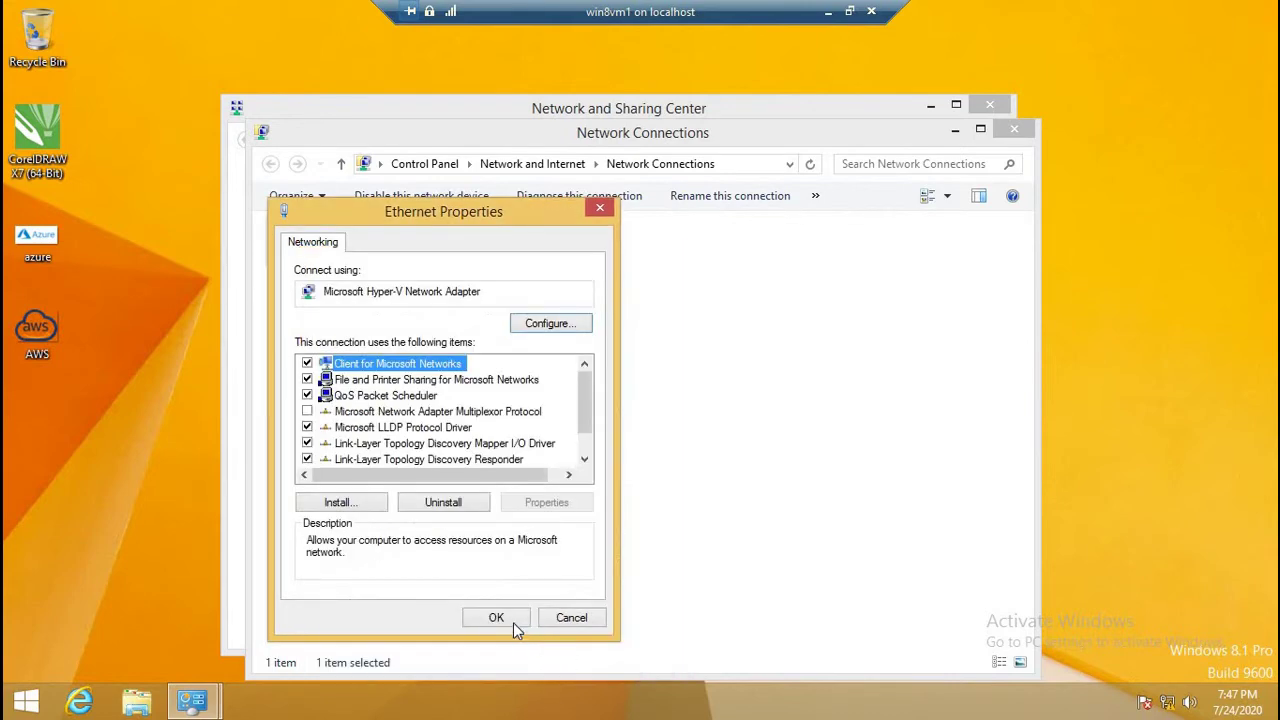
left_click(513, 622)
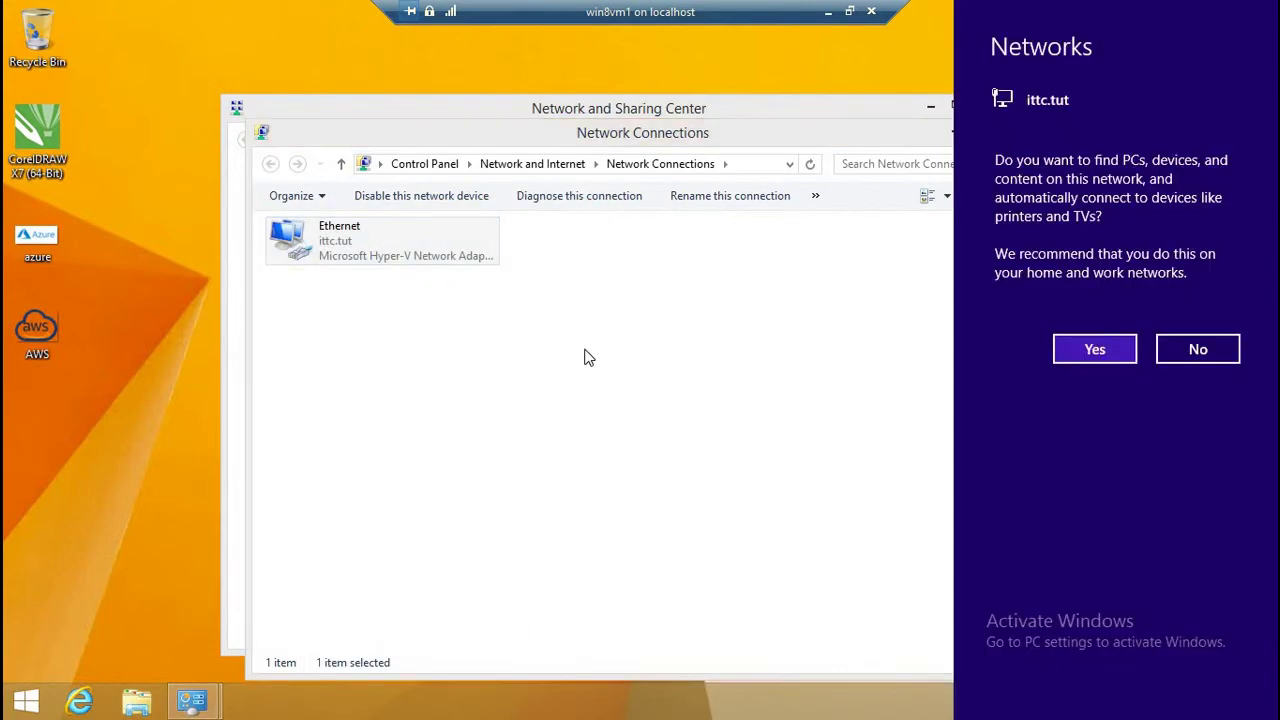
Dismiss the network prompt and confirm Ethernet's lease of 192.168.1.173 from DHCP server 192.168.1.105
left_click(330, 252)
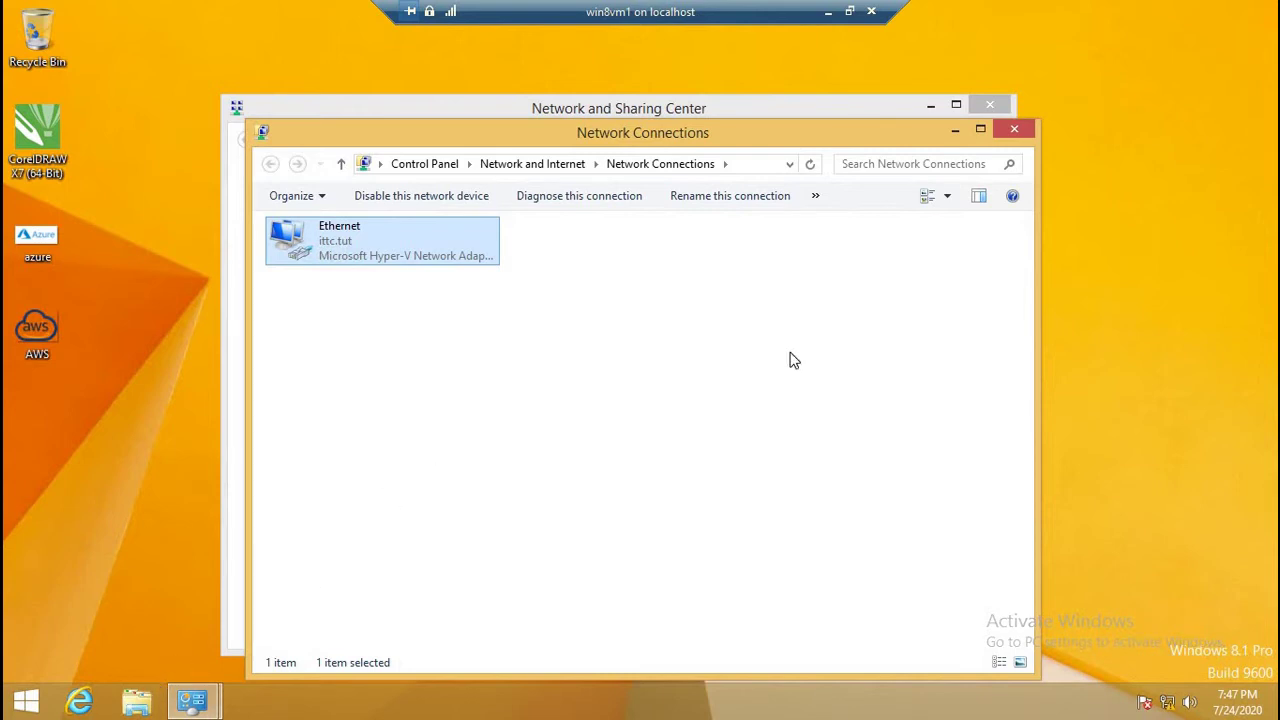
right_click(351, 234)
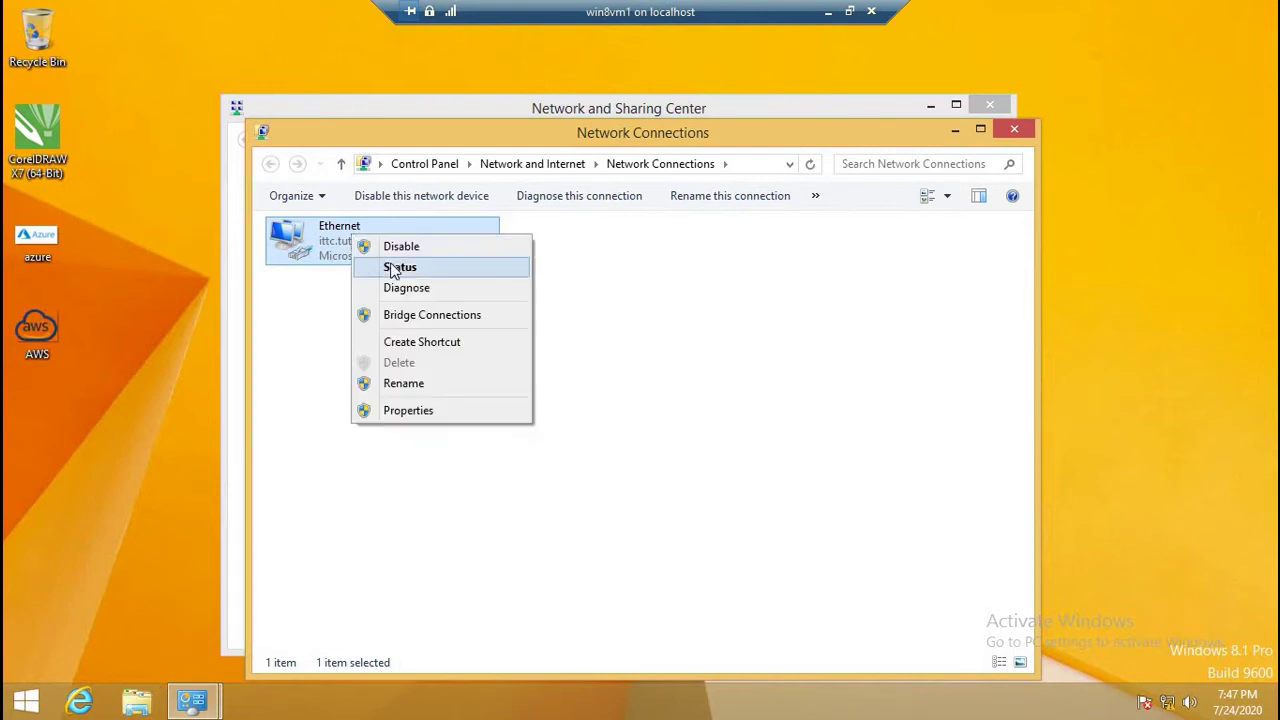
left_click(395, 266)
left_click(545, 342)
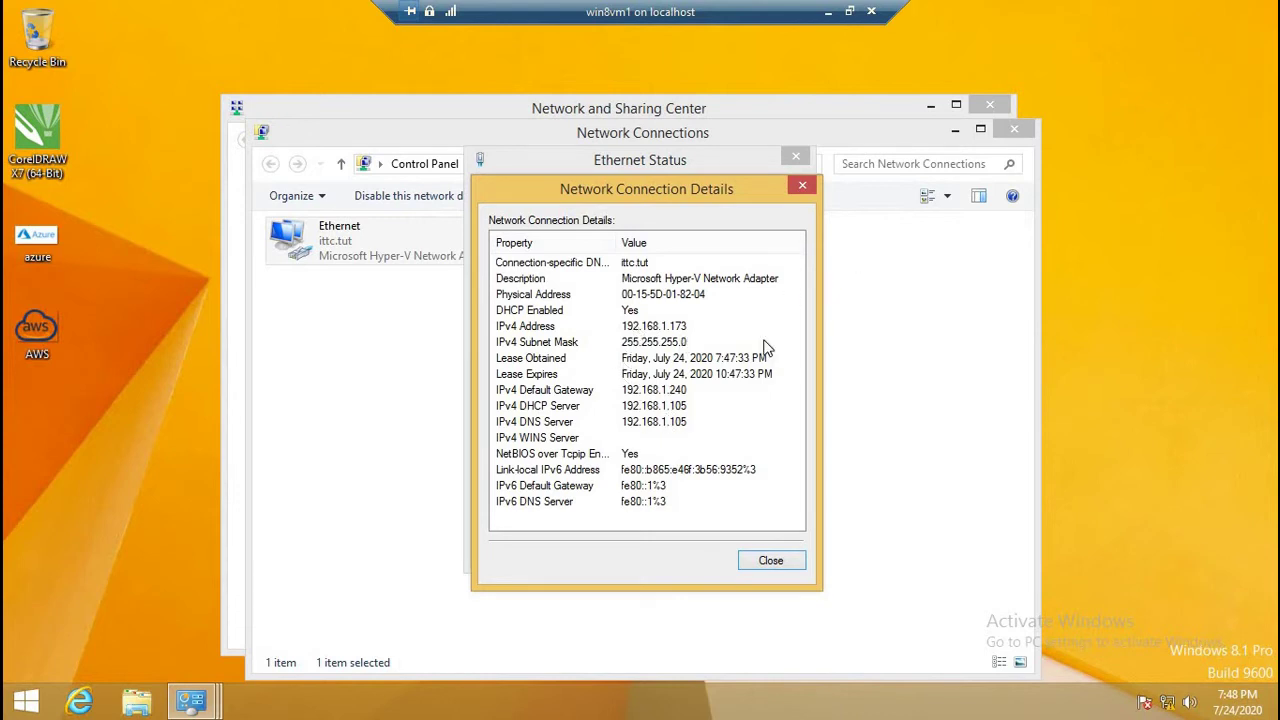
left_click(766, 562)
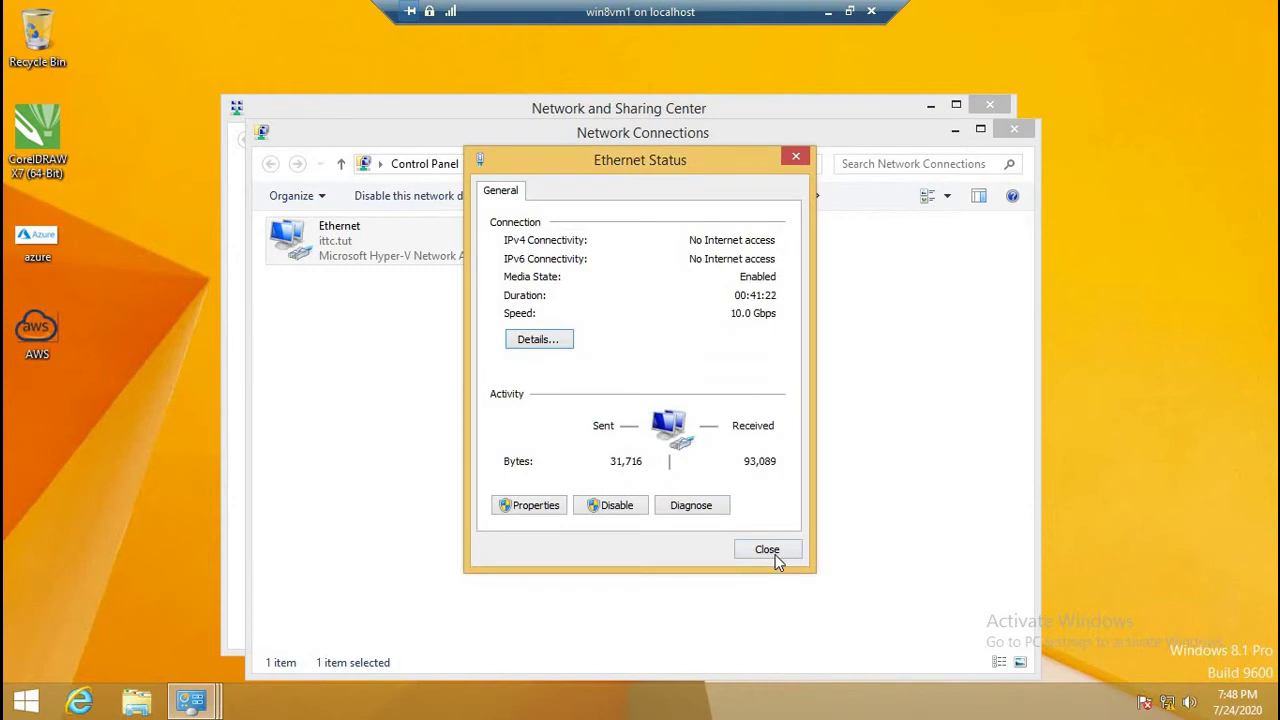
left_click(774, 556)
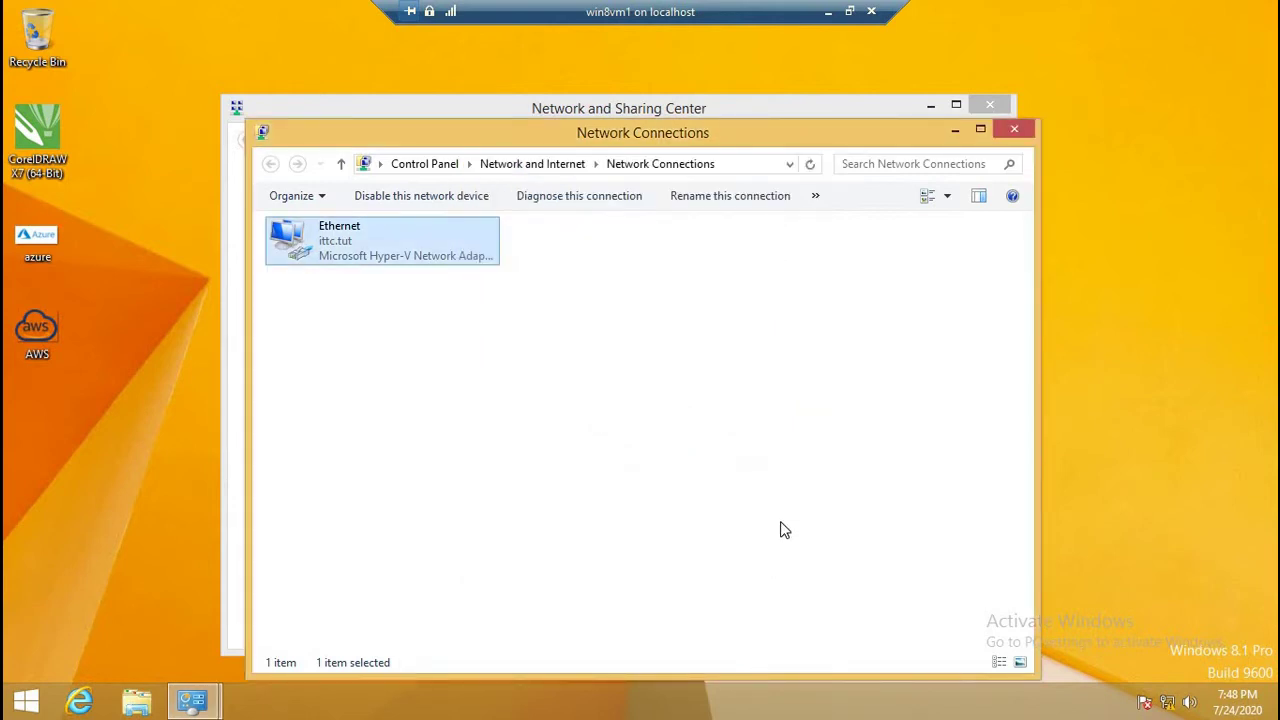
key("super+r")
Open cmd on win8vm1 and run ipconfig, then ipconfig /all
type("cmd")
key("Return")
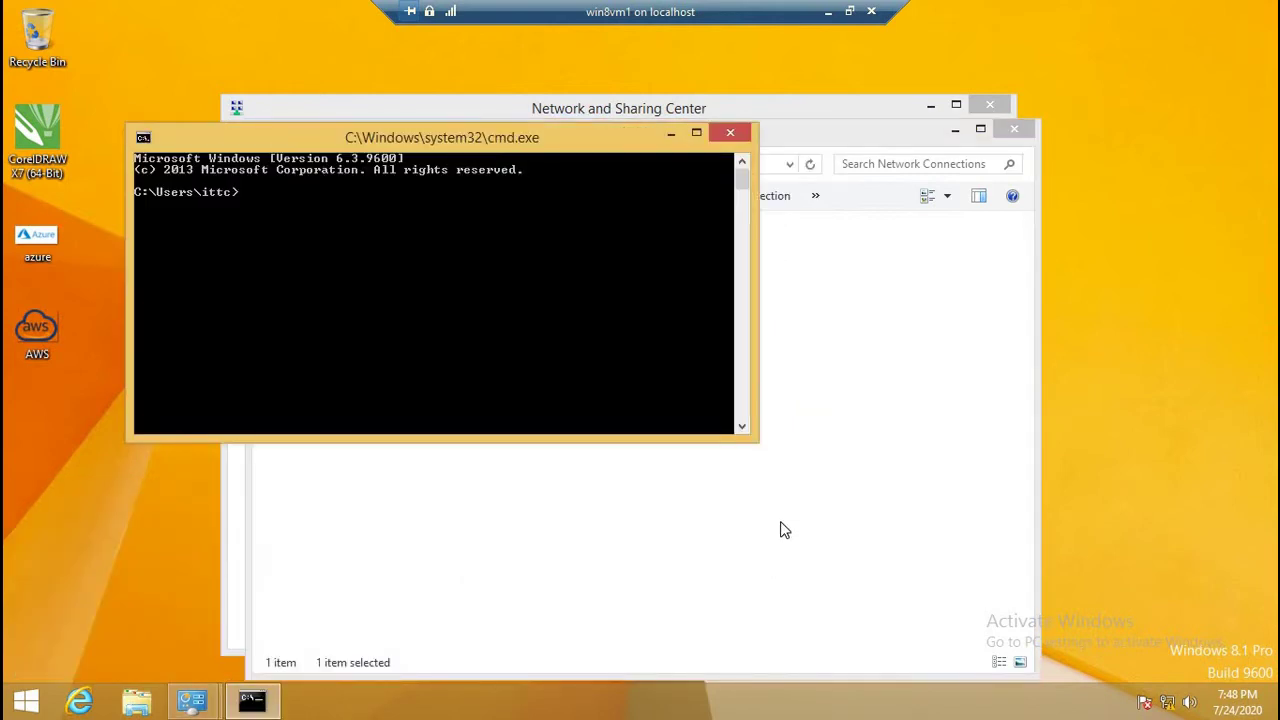
type("ipconfig")
key("Return")
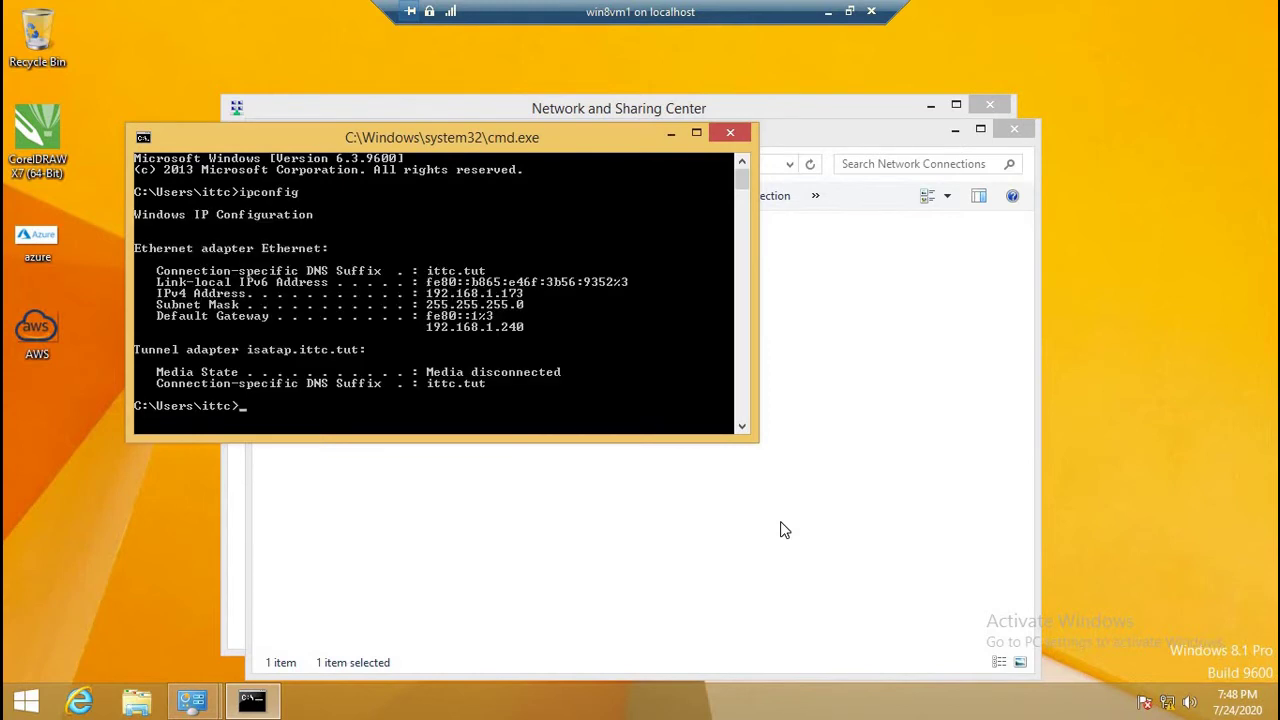
key("Up")
type("/all")
key("Return")
Enlarge the console, review the 192.168.1.173 lease, and enter ipconfig /release without running it
left_click_drag(742, 443, 765, 590)
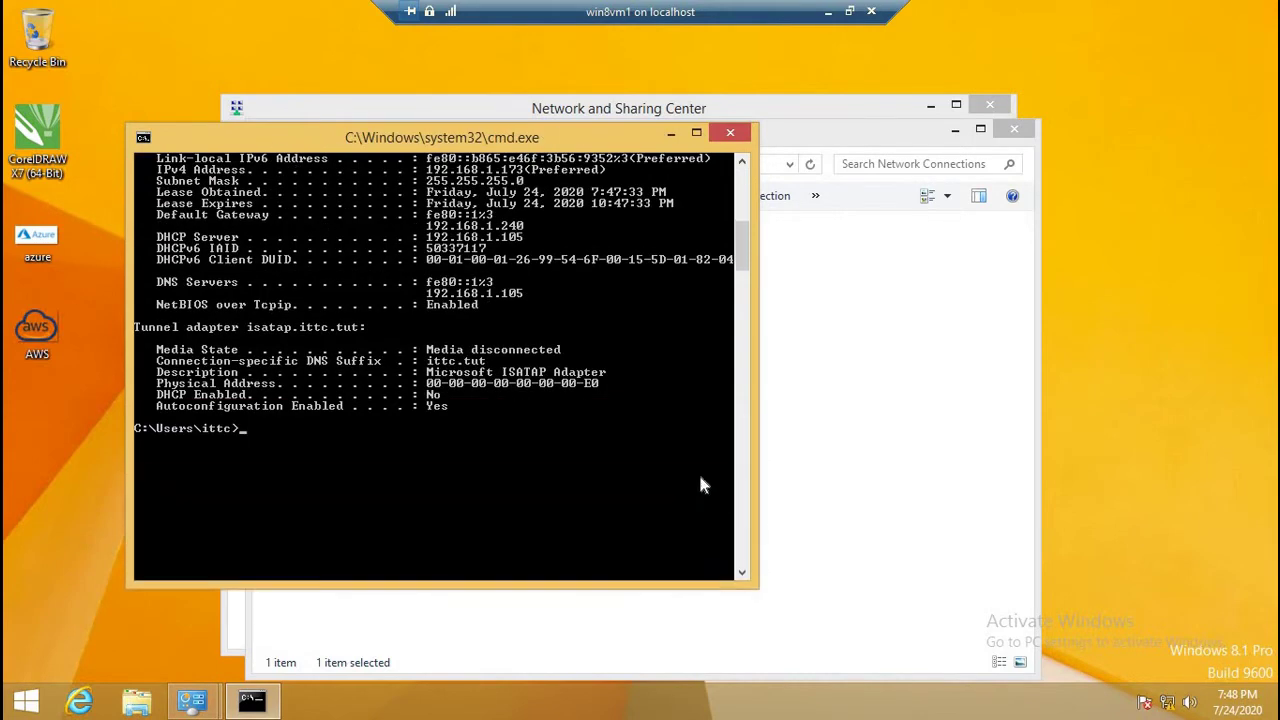
scroll(685, 462, "up", 3)
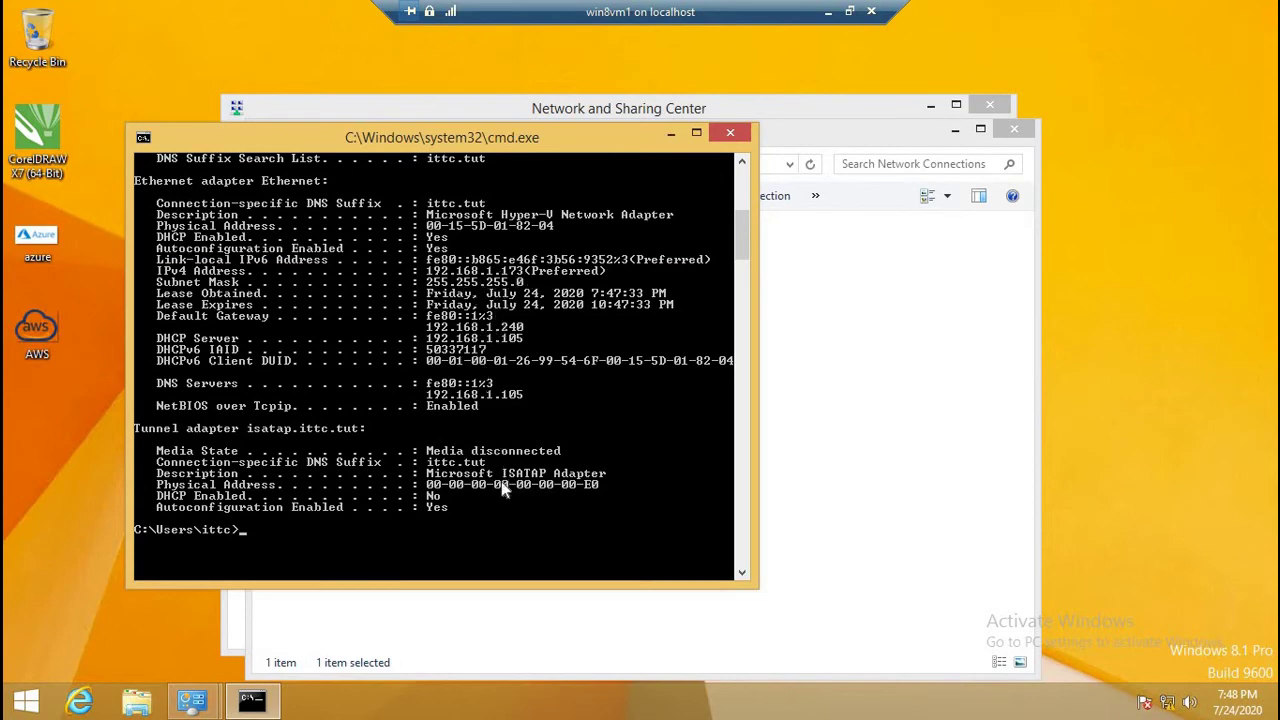
scroll(510, 466, "down", 2)
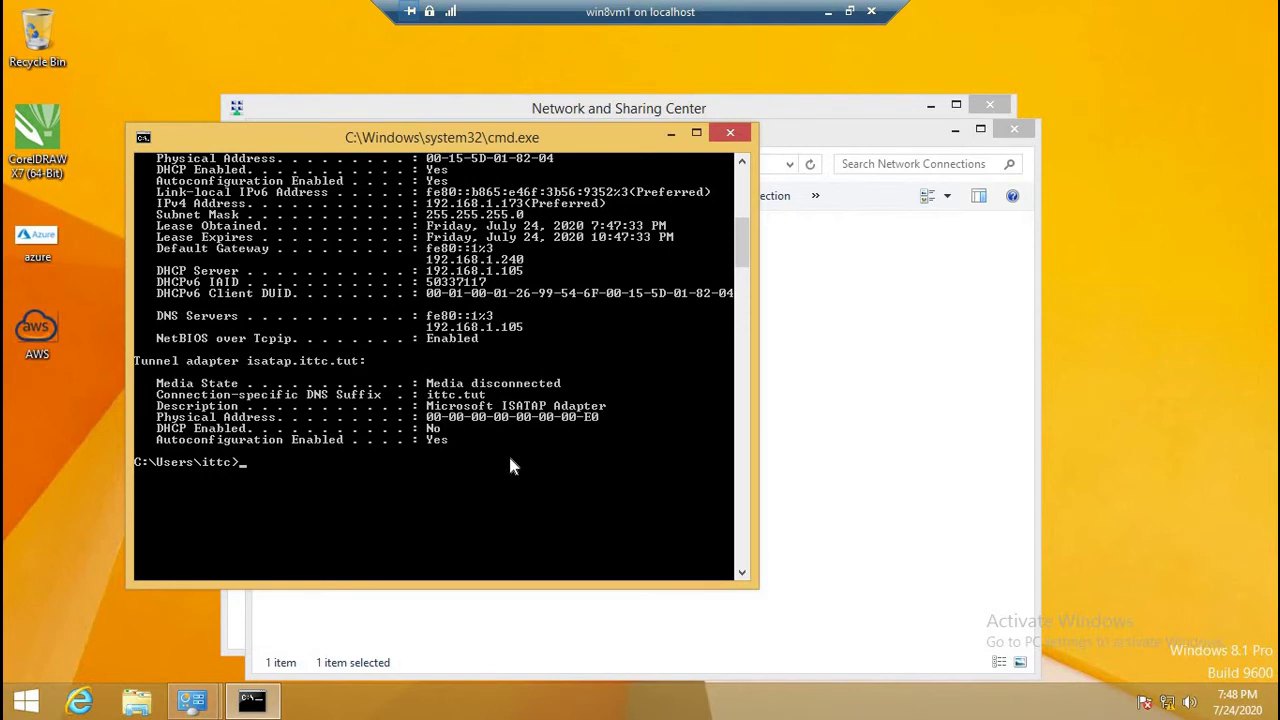
type("ipconfig /release")
Run ipconfig /release, then retry as ipconfig/release; both fail for lack of elevation
key("Return")
key("Up")
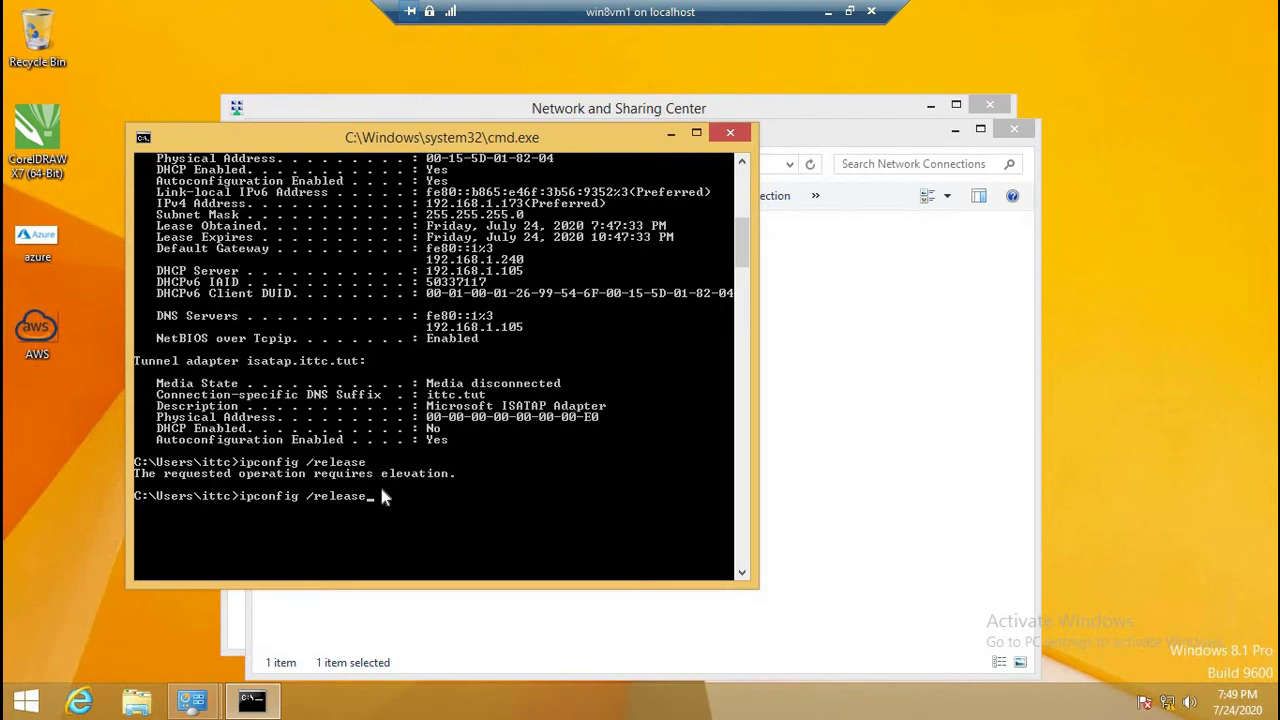
key("Left")
key("Left")
key("Left")
key("Left")
key("Left")
key("Left")
key("Left")
key("Left")
key("Left")
key("Delete")
key("Return")
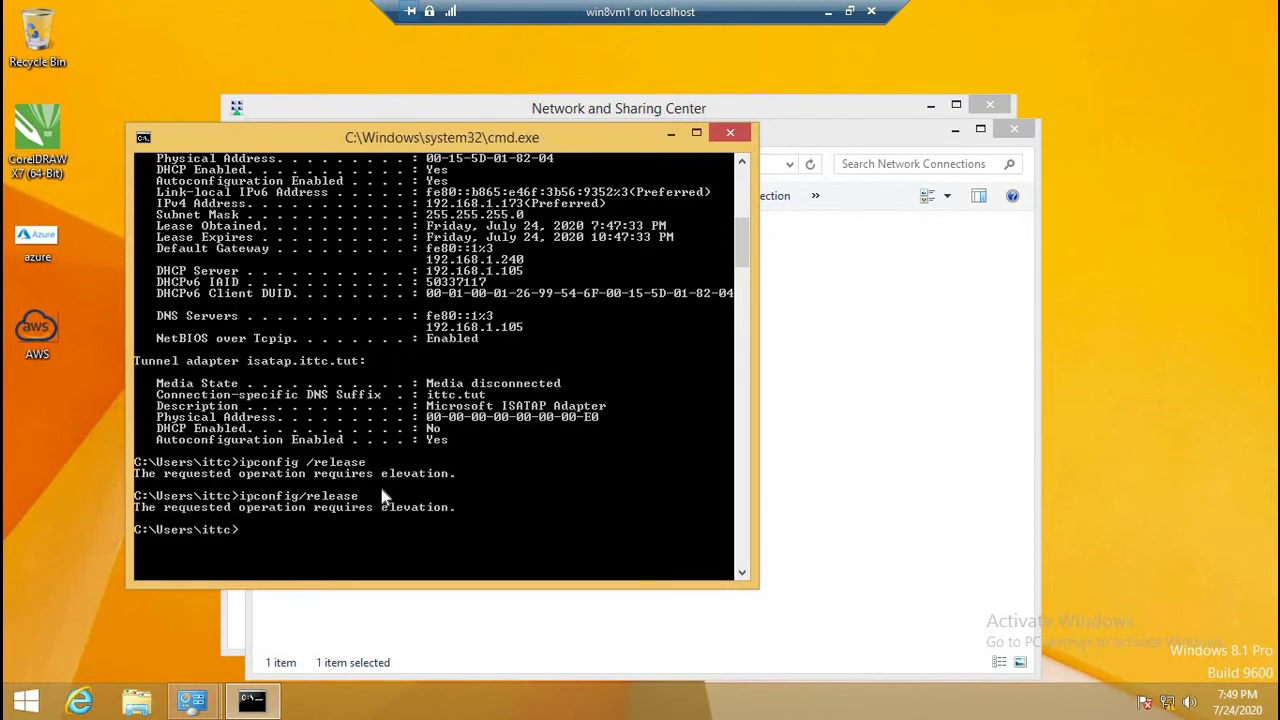
Run ipconfig/renew, and the client keeps address 192.168.1.173
key("Up")
key("BackSpace")
key("BackSpace")
key("BackSpace")
key("BackSpace")
key("BackSpace")
type("new")
key("Return")
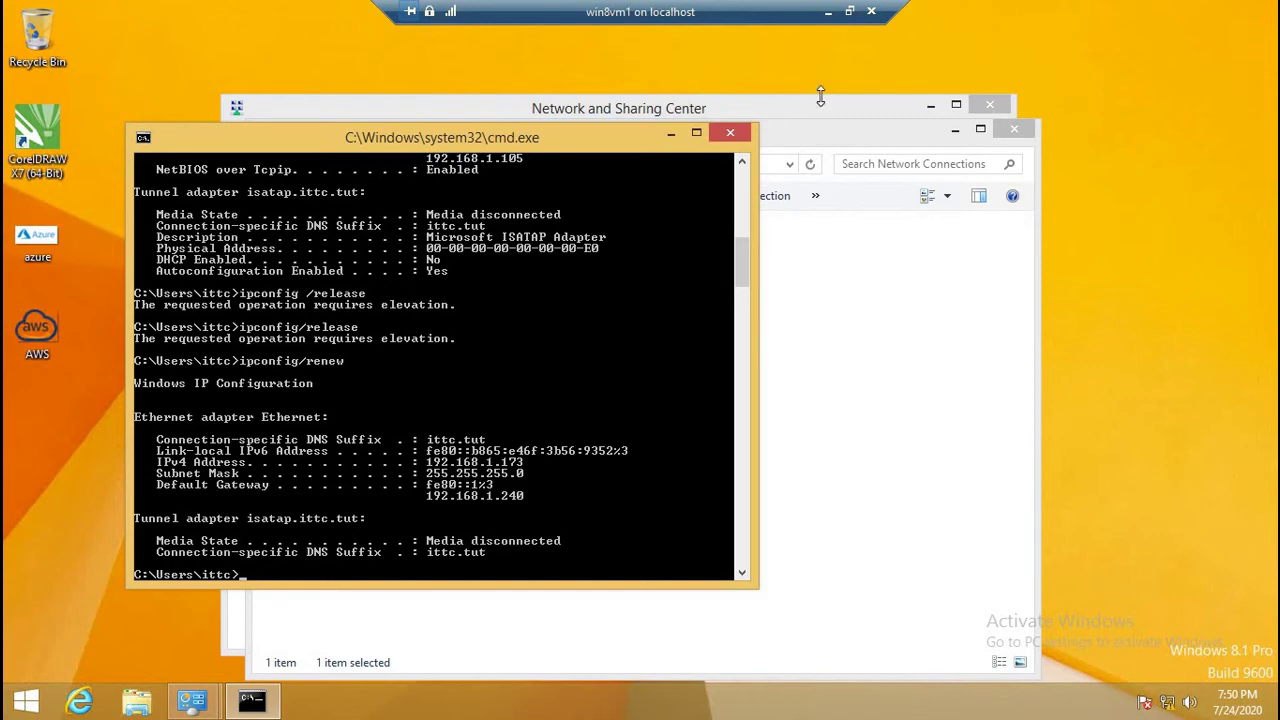
scroll(508, 338, "up", 11)
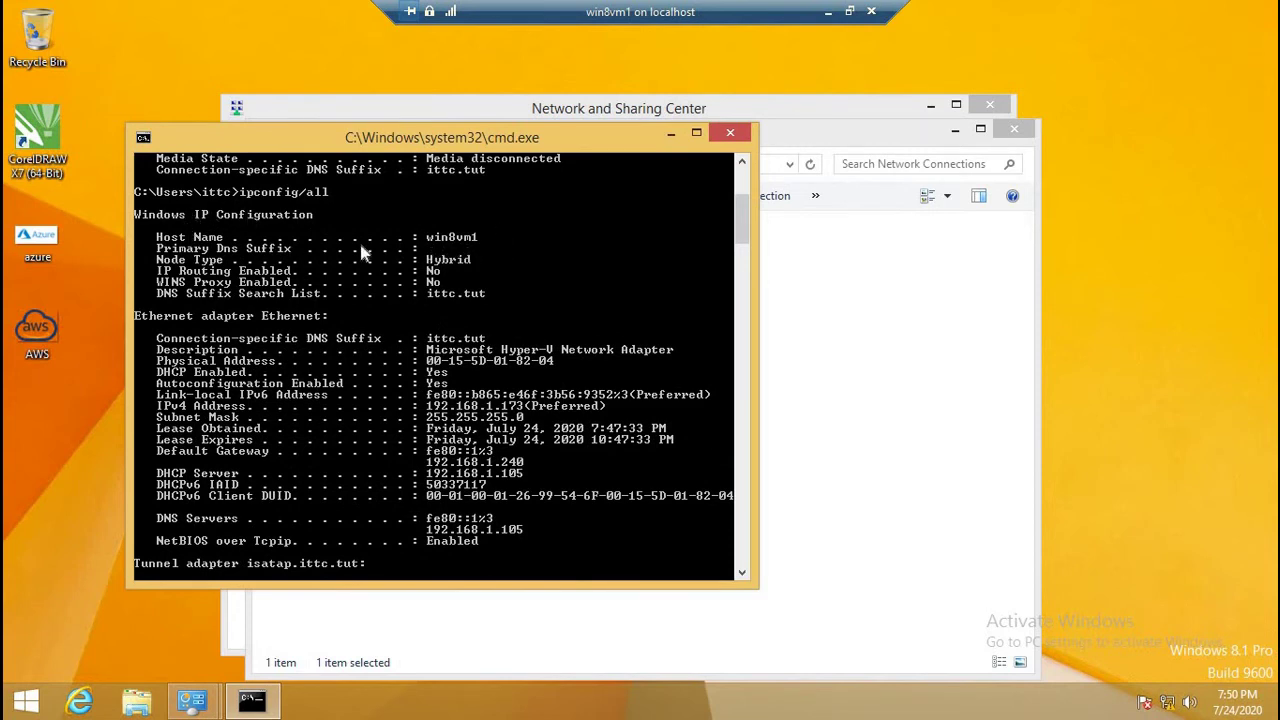
Switch to the win8vm2 VM in full screen and open its Network and Sharing Center
left_click(828, 12)
mouse_move(366, 700)
left_click(540, 612)
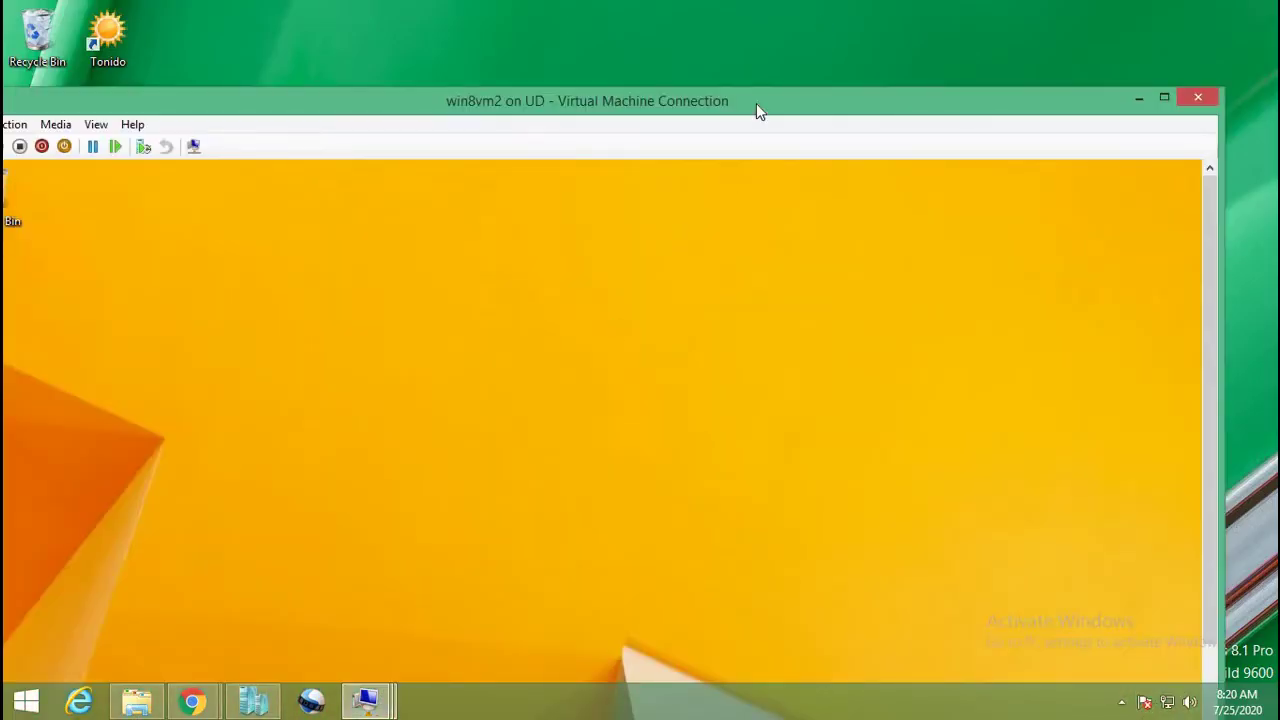
double_click(756, 105)
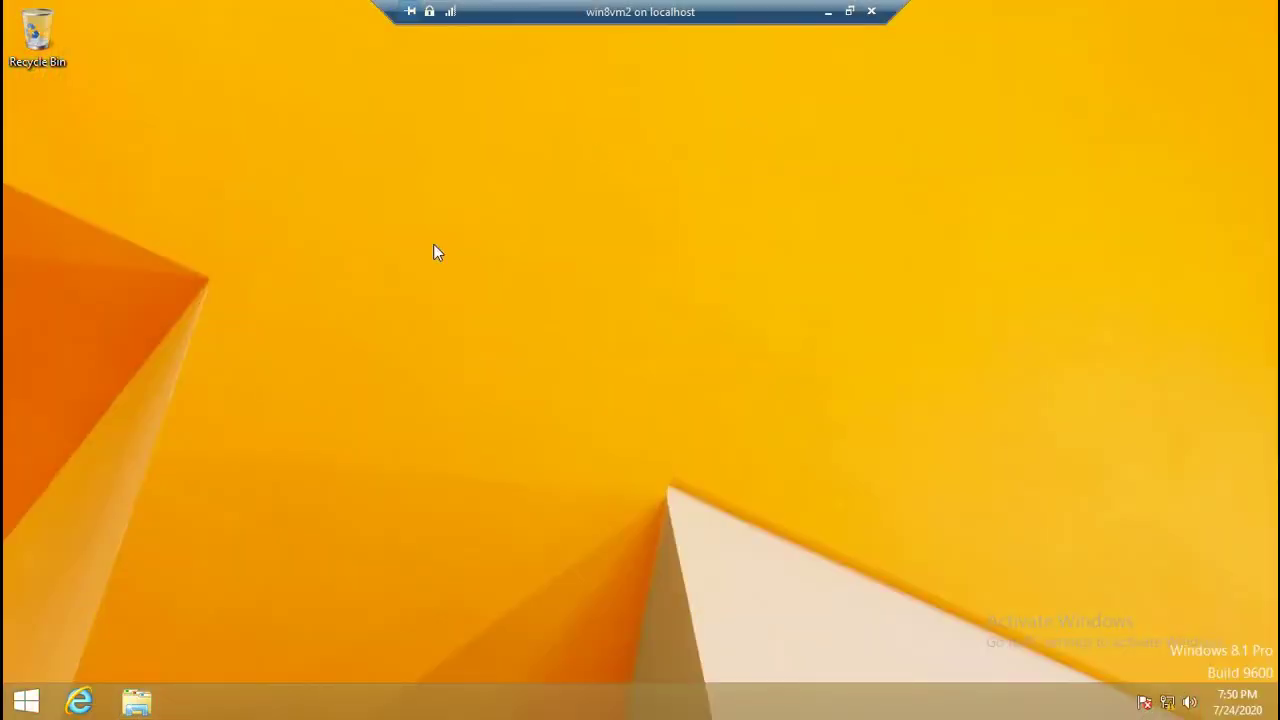
right_click(1166, 702)
left_click(1141, 685)
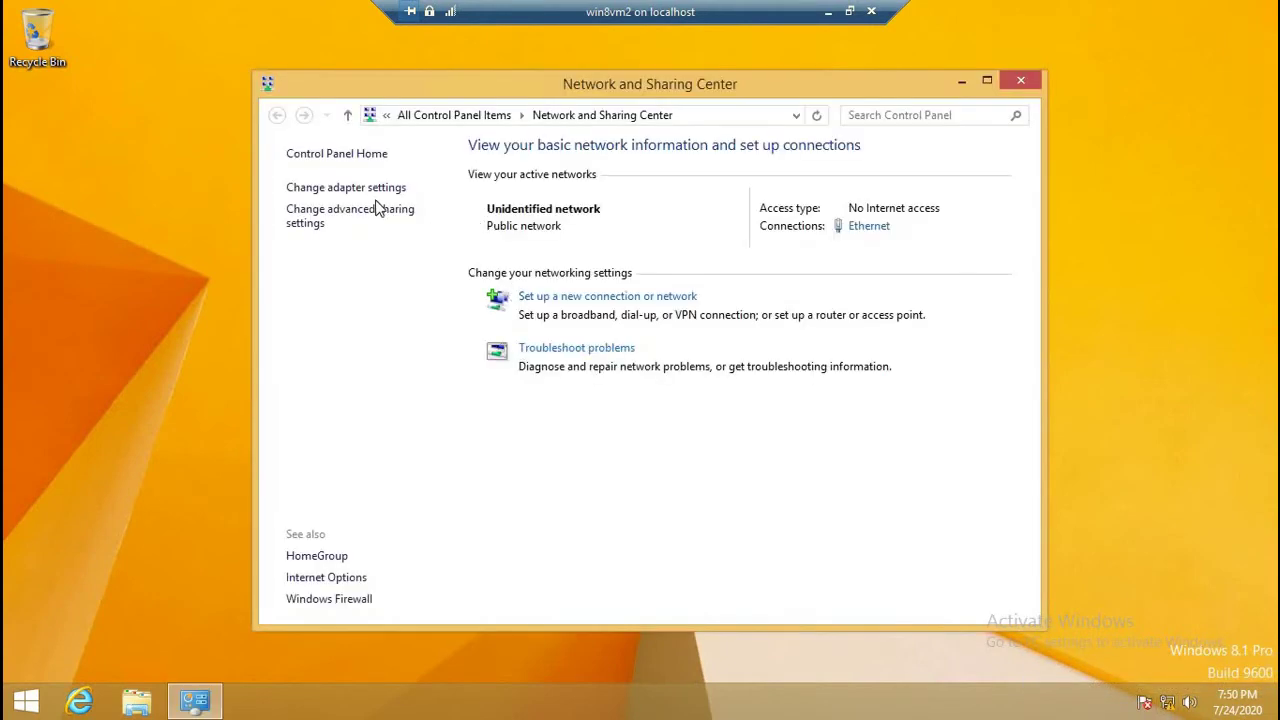
Switch win8vm2's Ethernet IPv4 from static to automatic IP and DNS, allowing discovery on ittc.tut
left_click(357, 188)
left_click(374, 212)
right_click(373, 203)
left_click(337, 297)
right_click(382, 219)
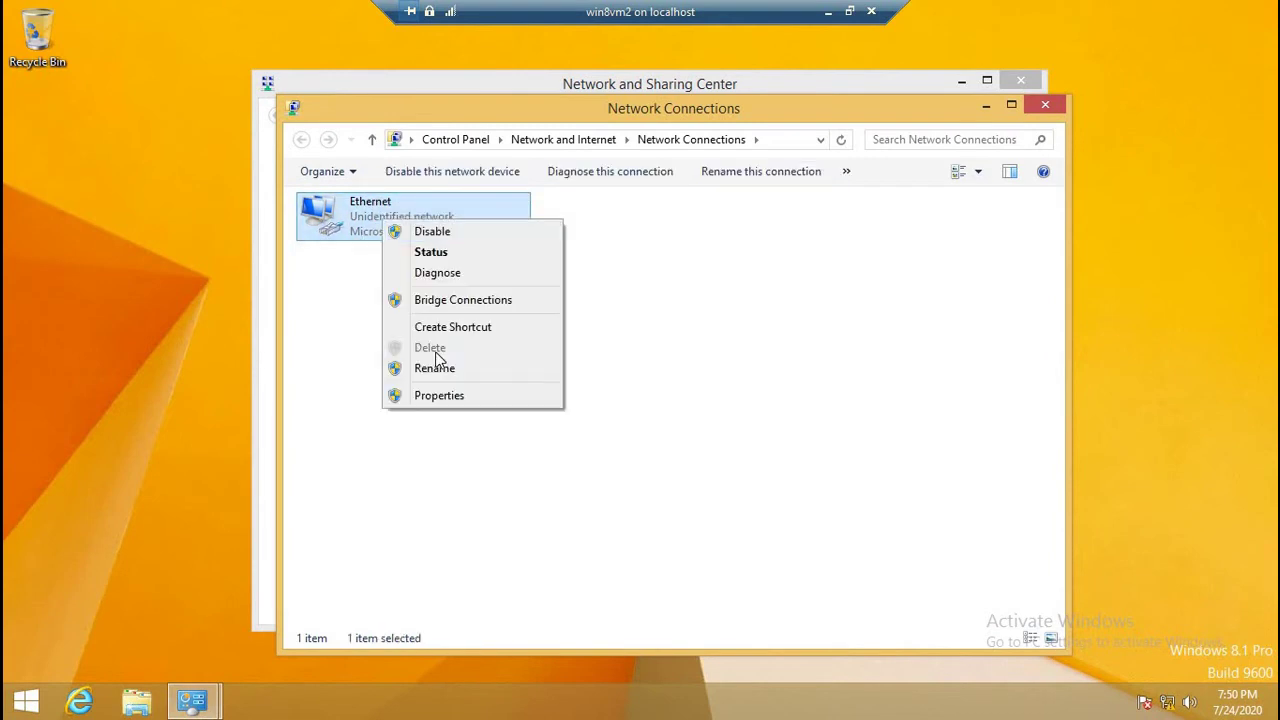
left_click(440, 395)
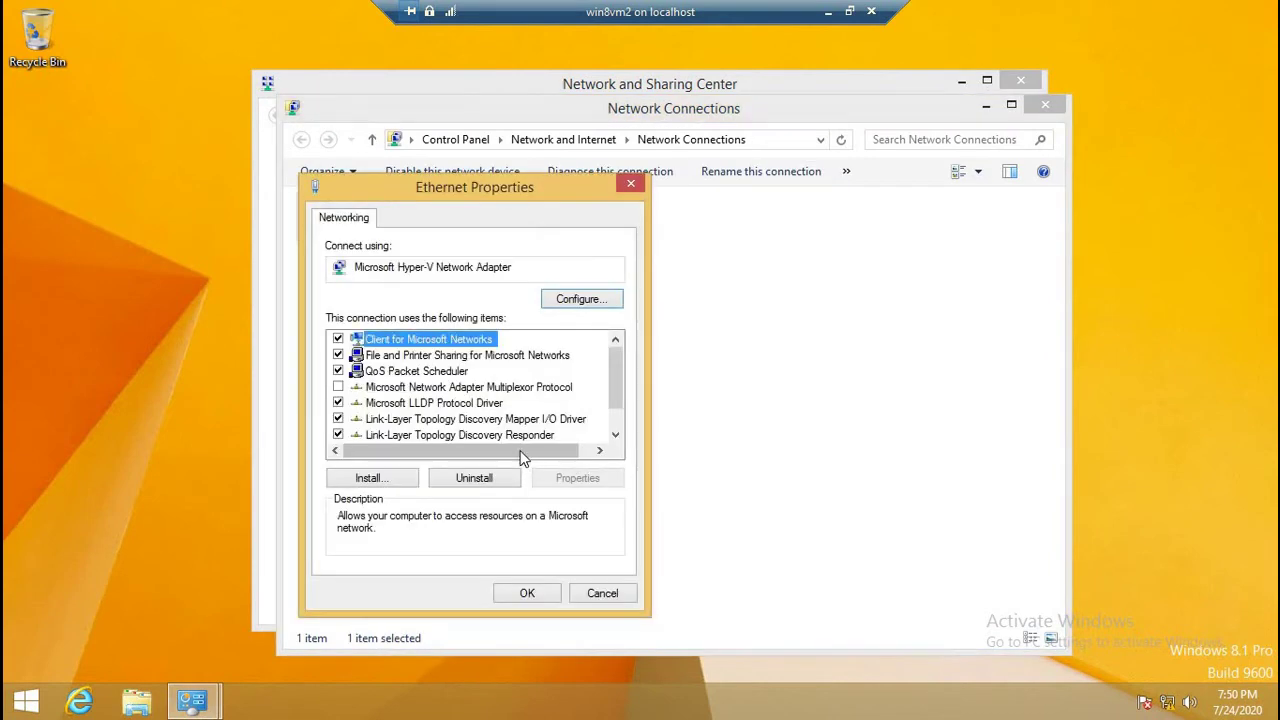
scroll(525, 430, "down", 1)
double_click(529, 435)
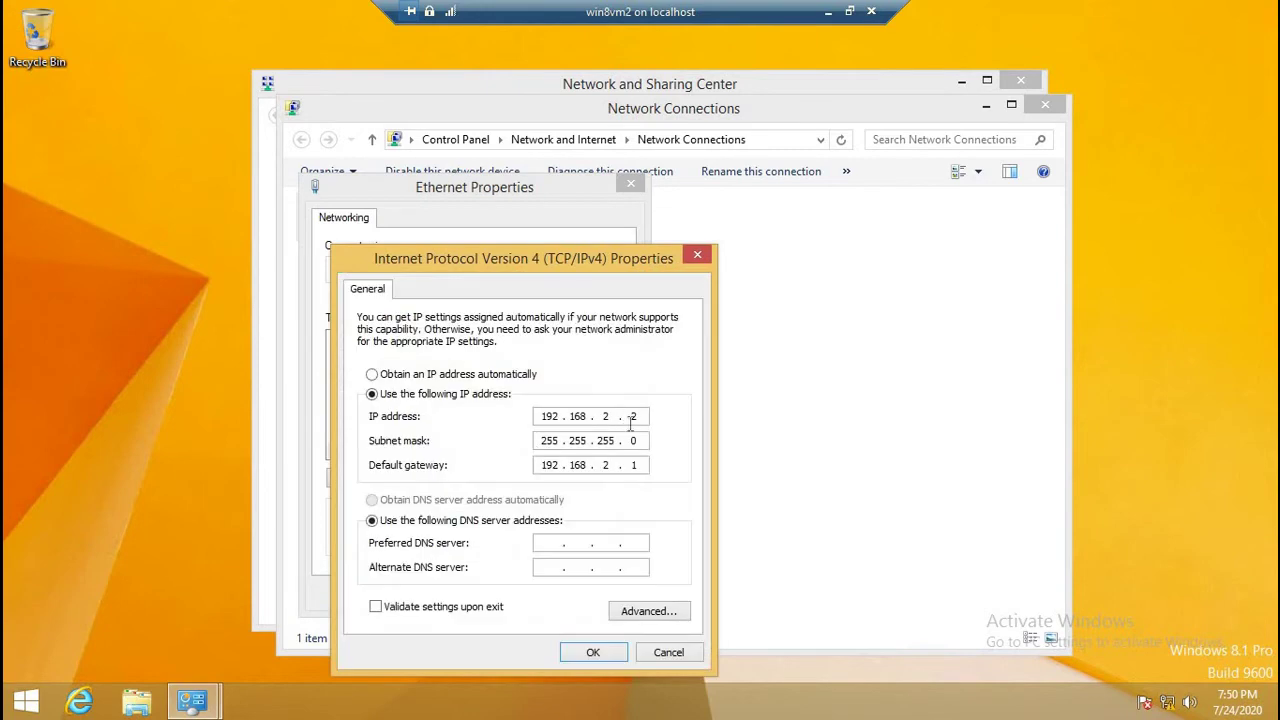
left_click(392, 378)
left_click(405, 500)
left_click(590, 652)
left_click(518, 594)
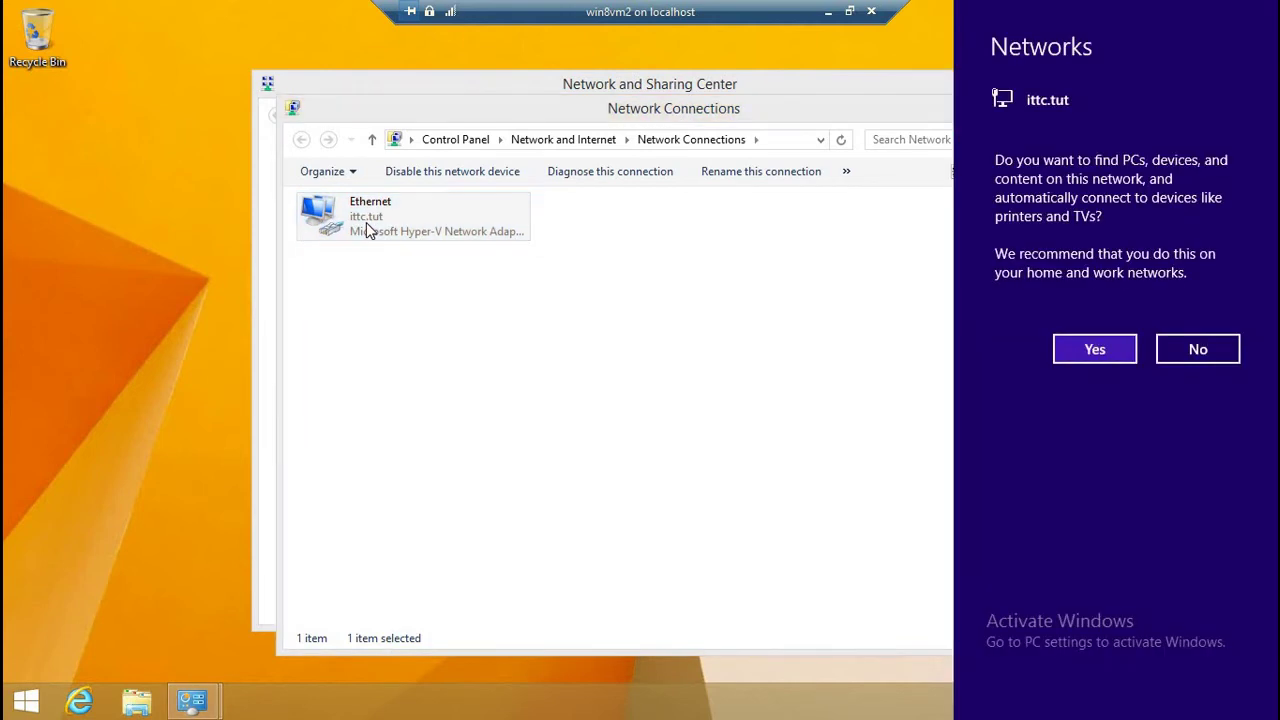
left_click(1094, 349)
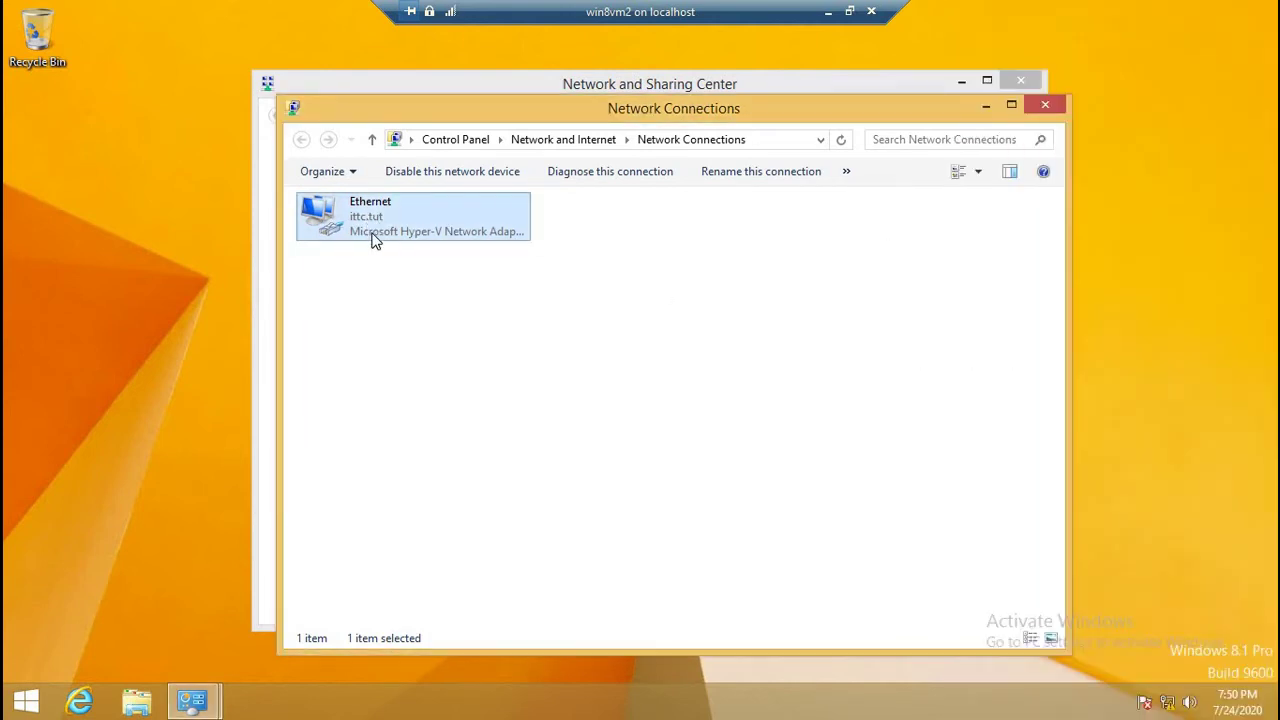
right_click(371, 220)
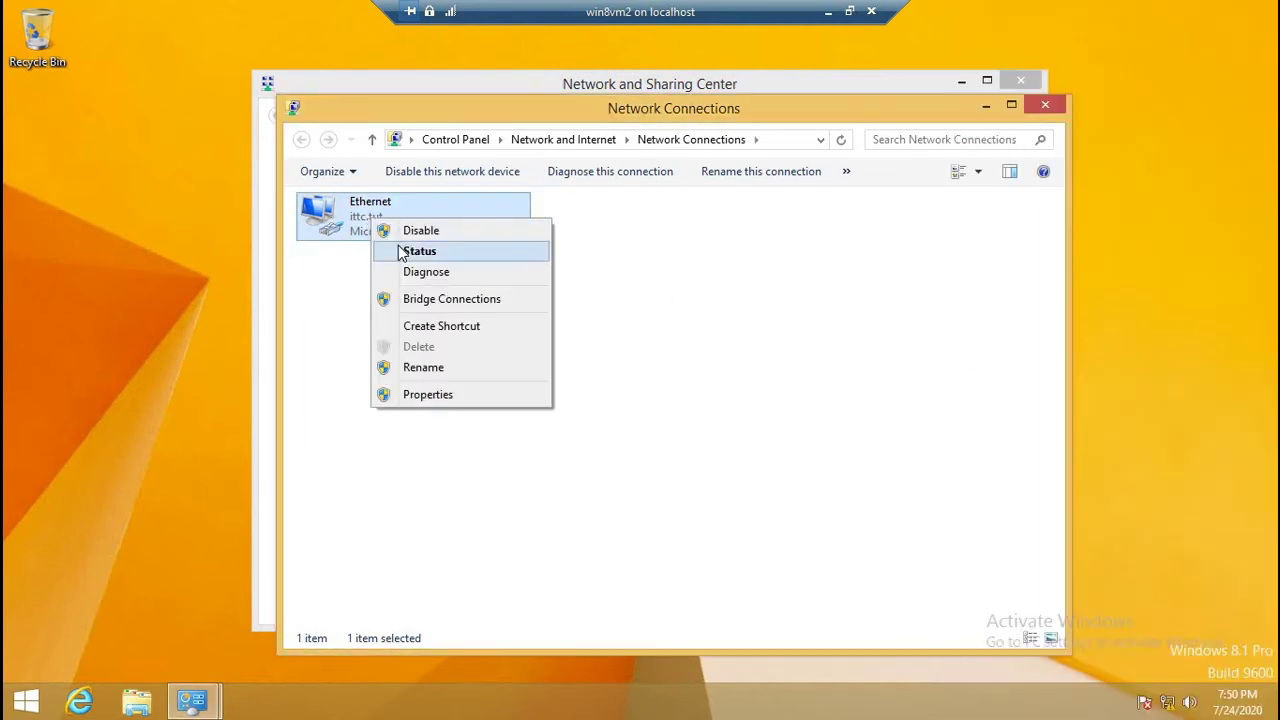
Confirm win8vm2 leased 192.168.1.175 from DHCP server 192.168.1.105, then minimize the VM
left_click(400, 251)
left_click(561, 349)
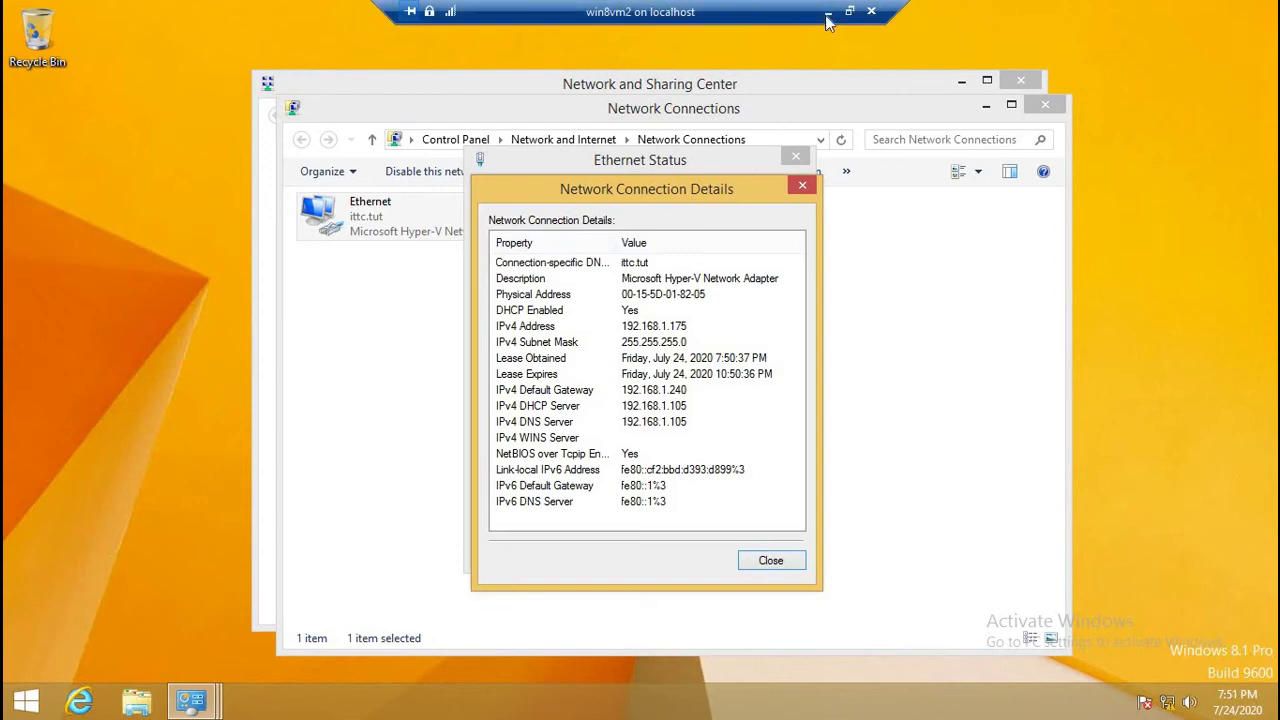
left_click(828, 18)
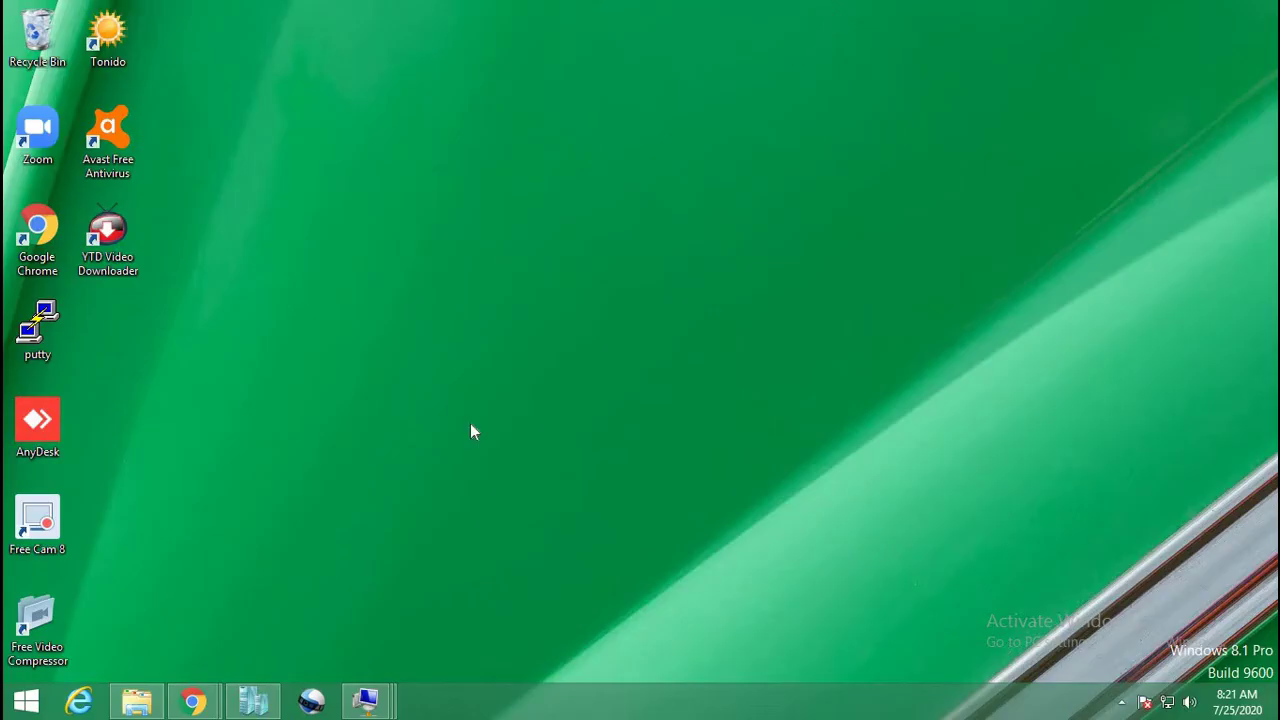
Return to the server's DHCP console and refresh scope1's address leases list
left_click(366, 697)
left_click(206, 618)
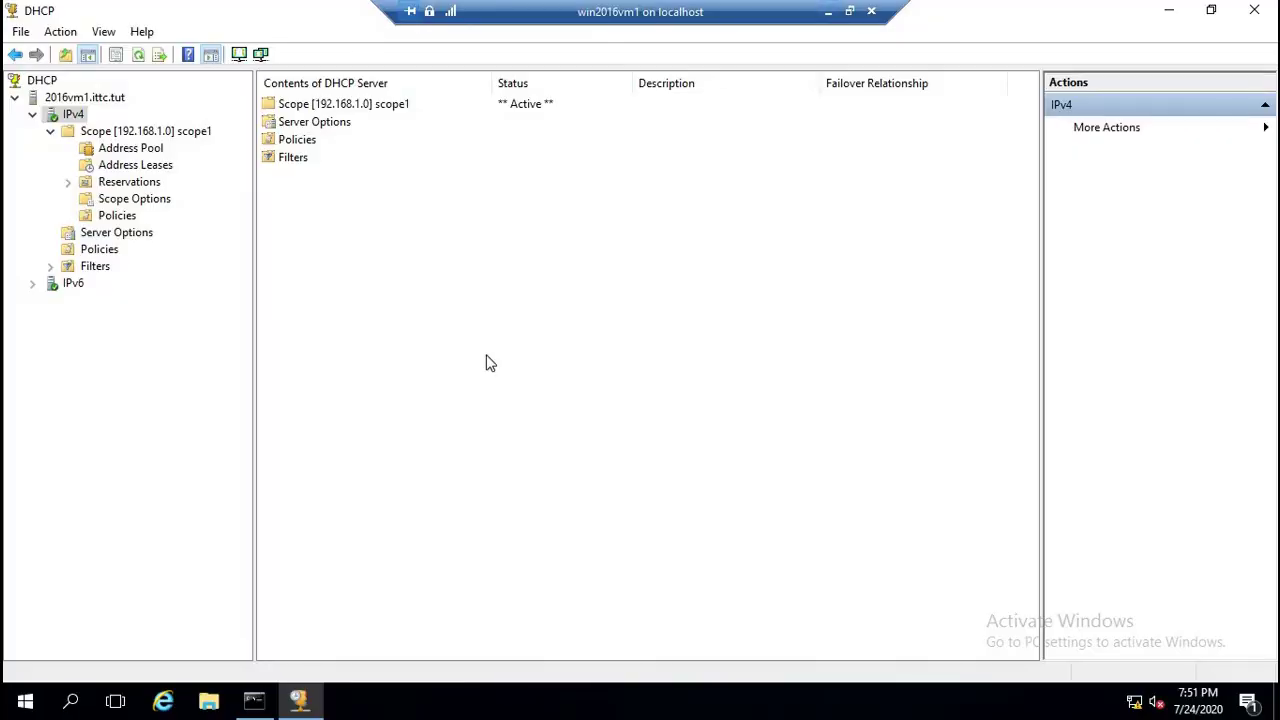
left_click(140, 168)
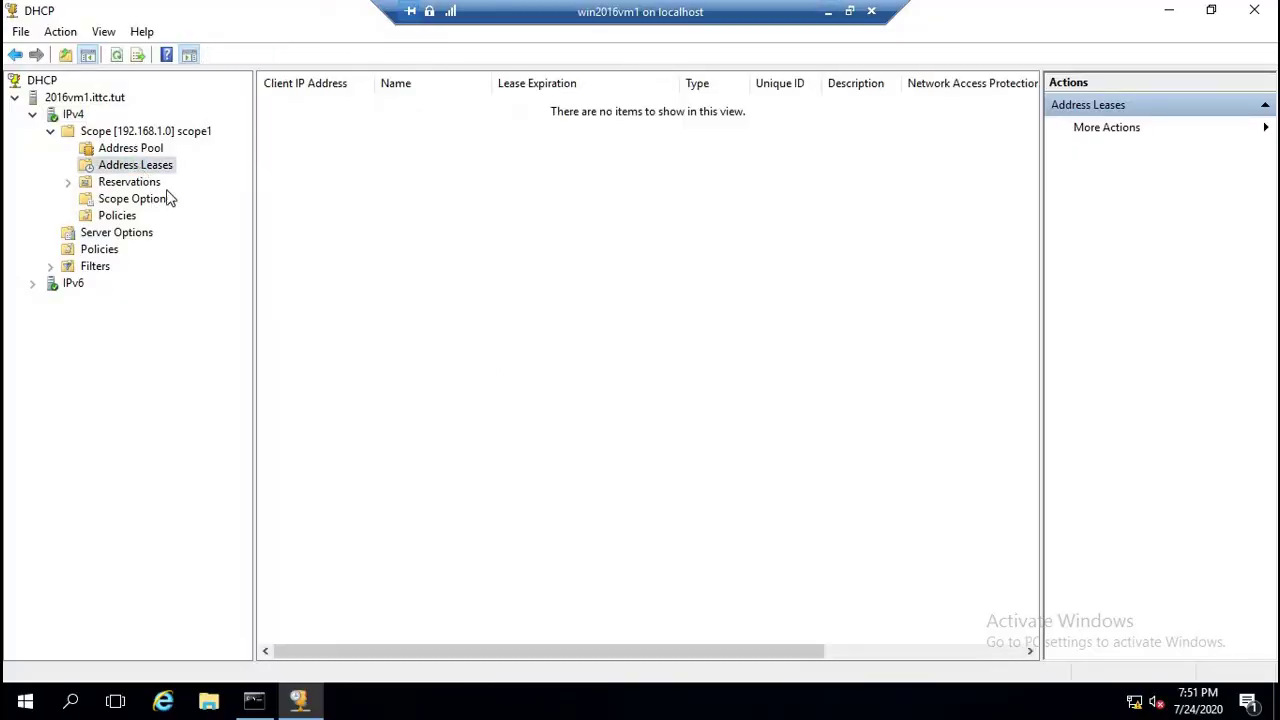
right_click(382, 244)
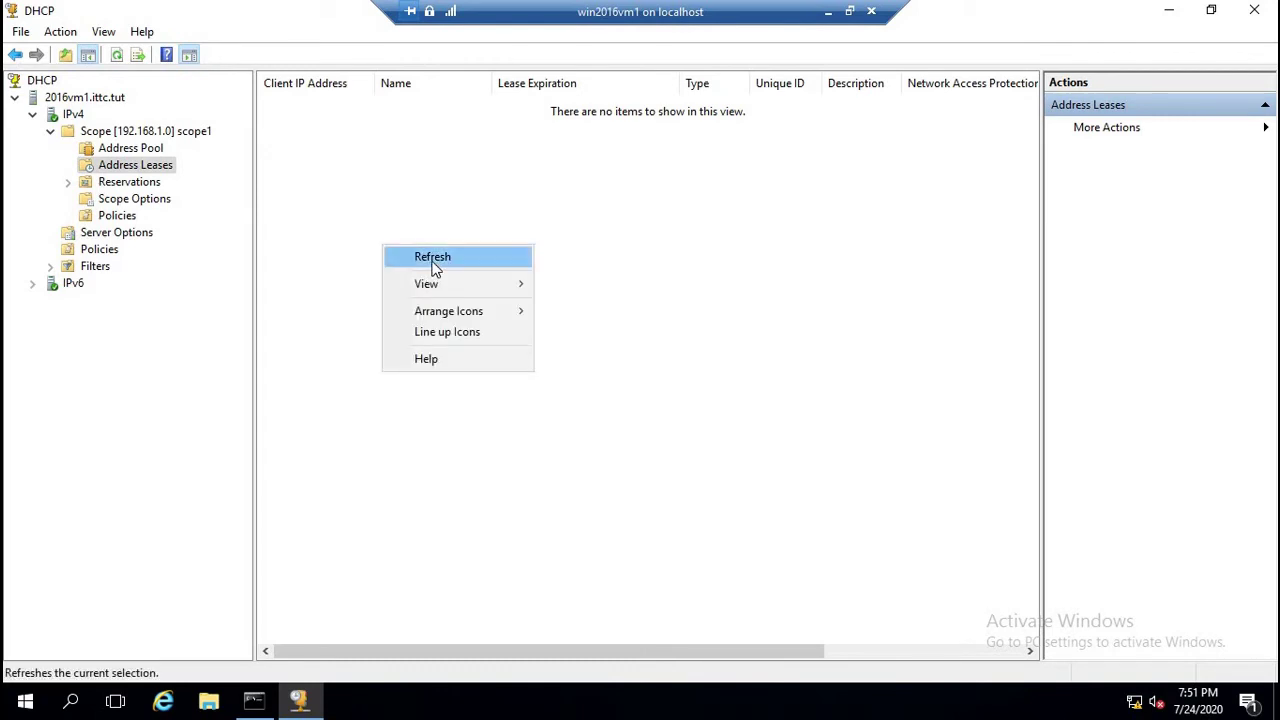
left_click(431, 259)
Inspect the 192.168.1.173 and 192.168.1.175 leases and their options without deleting anything
left_click(346, 106)
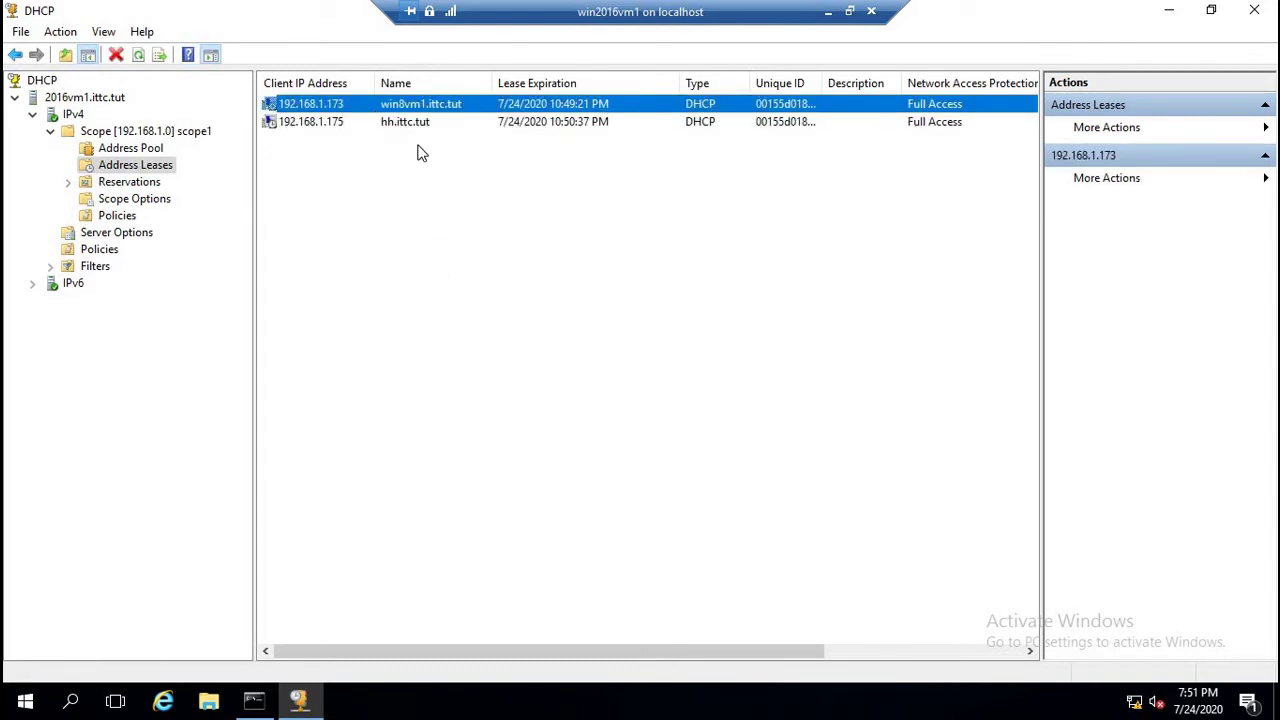
left_click(401, 136)
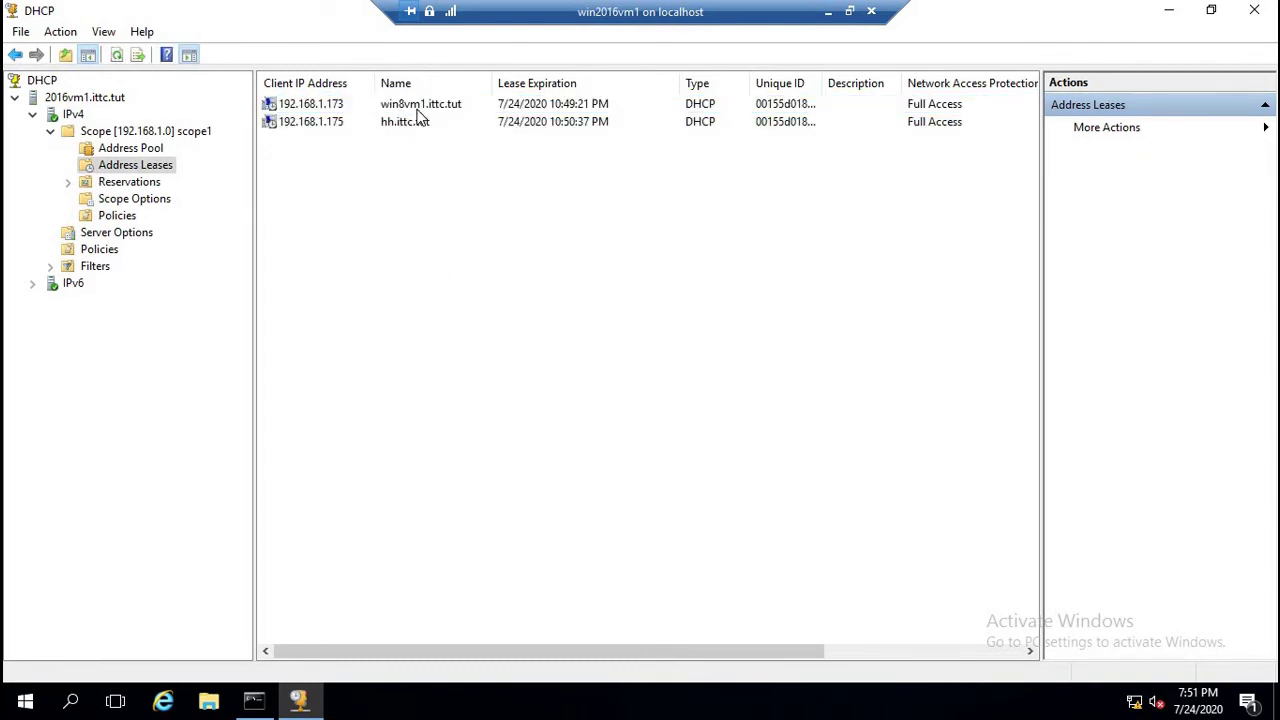
left_click(337, 106)
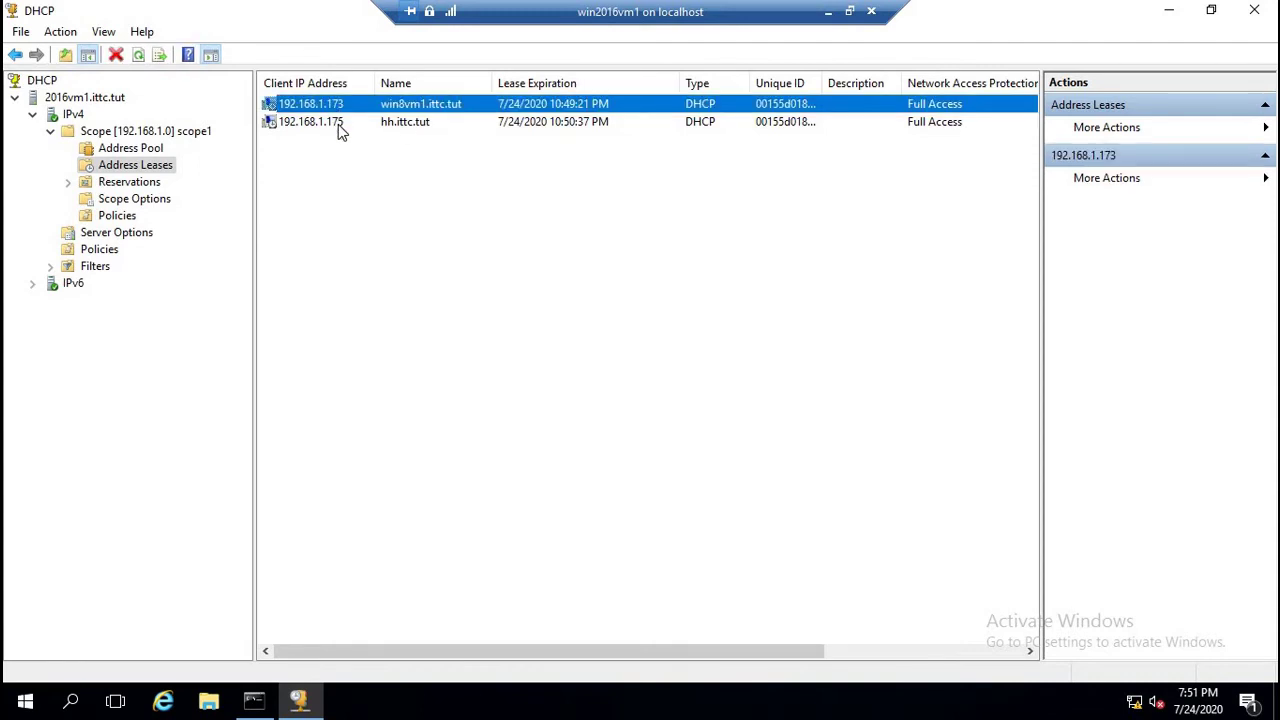
left_click(404, 126)
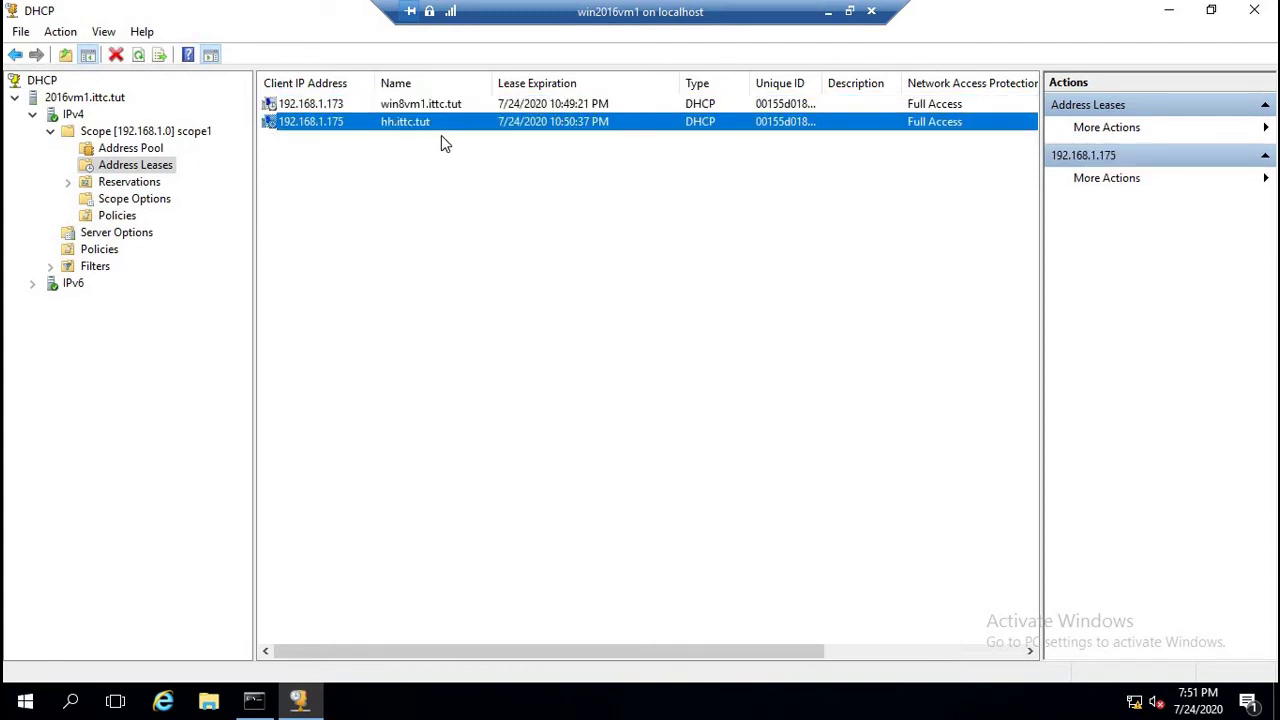
left_click(339, 136)
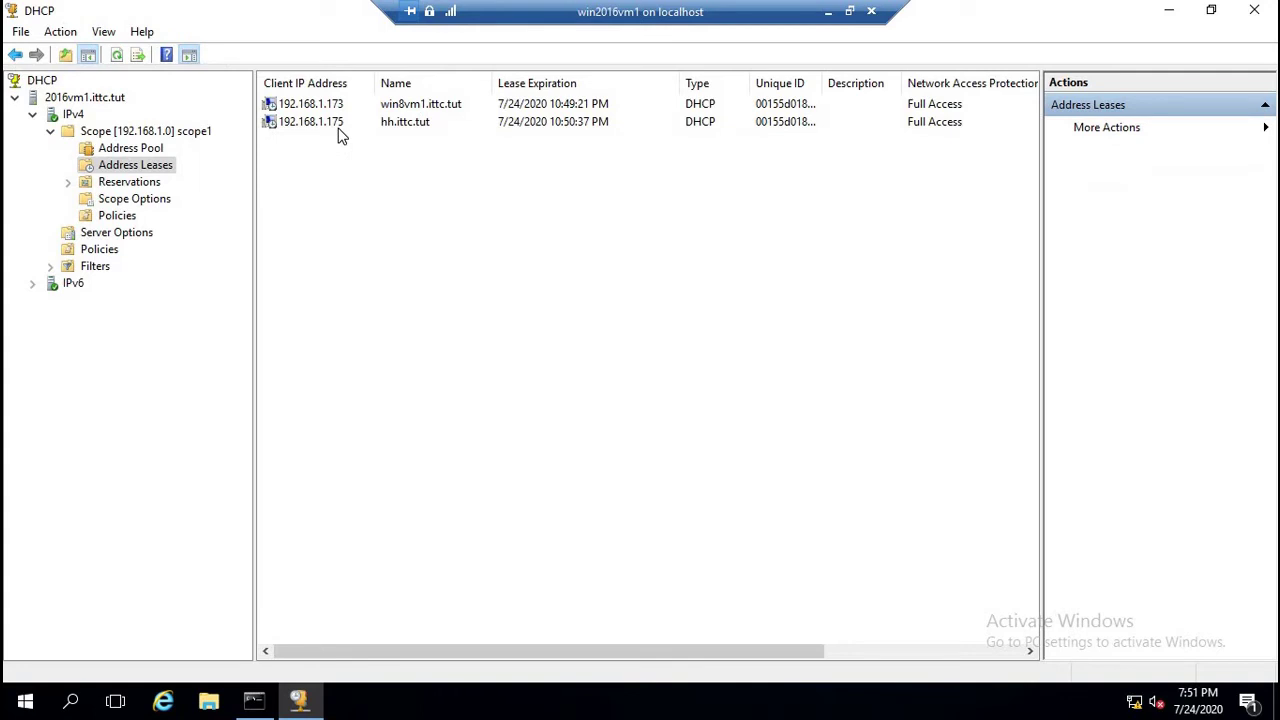
left_click_drag(345, 237, 472, 106)
left_click(343, 152)
left_click(343, 124)
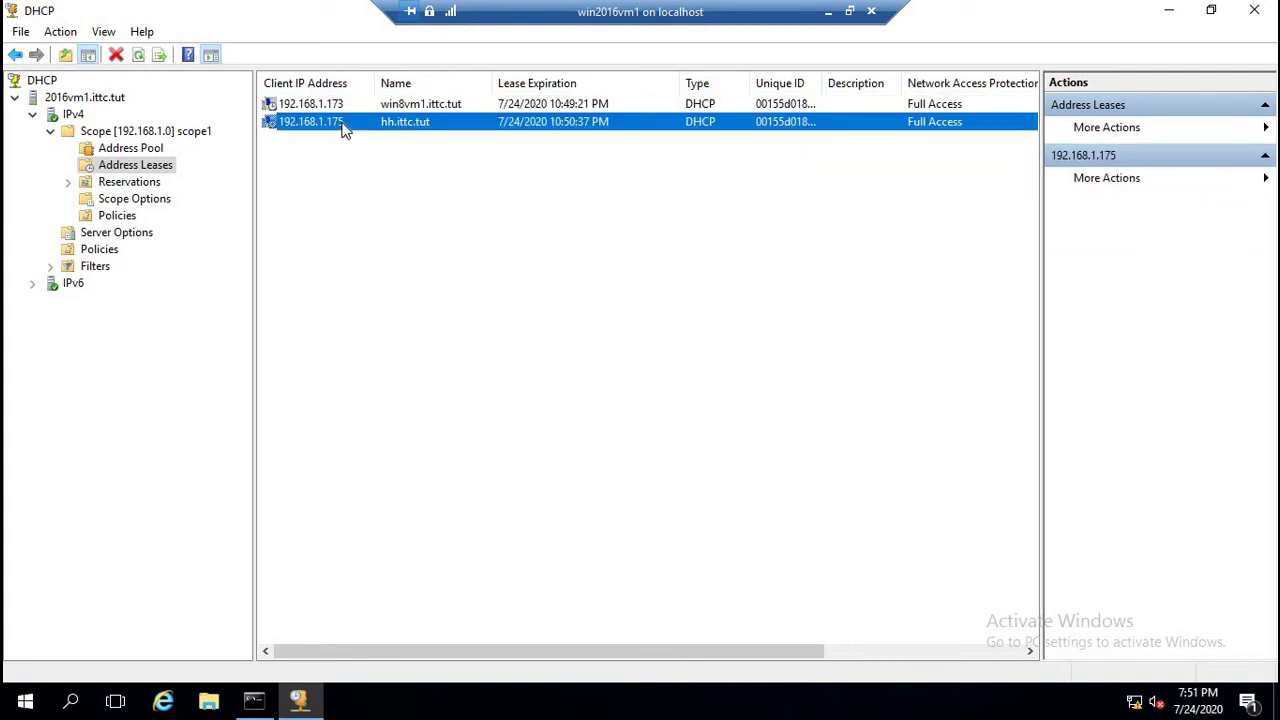
right_click(341, 125)
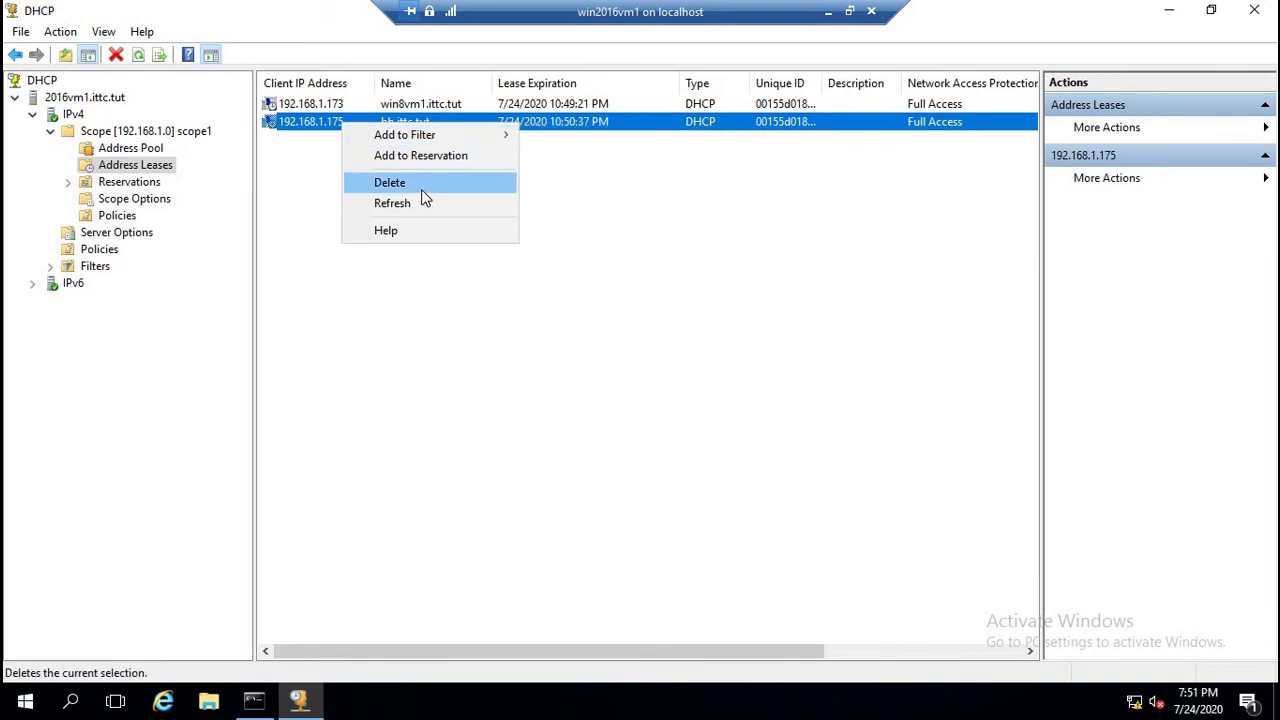
left_click(646, 279)
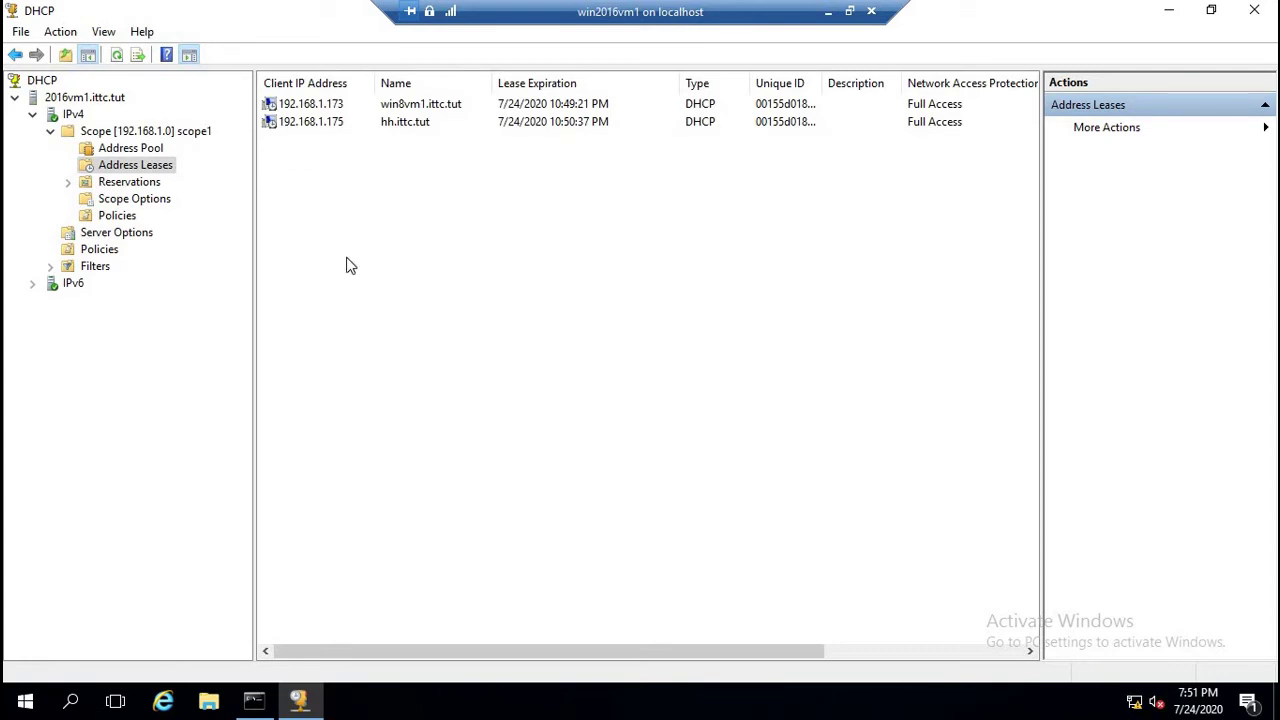
Check the empty Reservations page, widen the Unique ID column, and bring Command Prompt forward
left_click(130, 182)
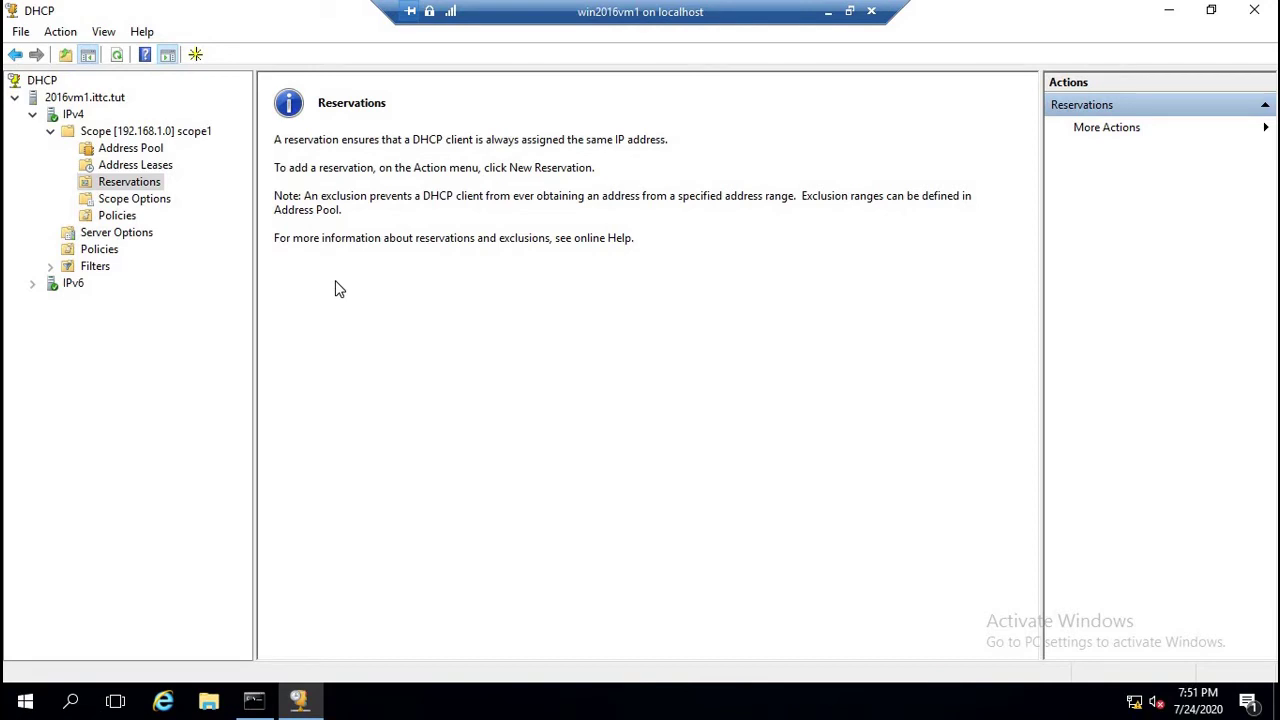
left_click(140, 166)
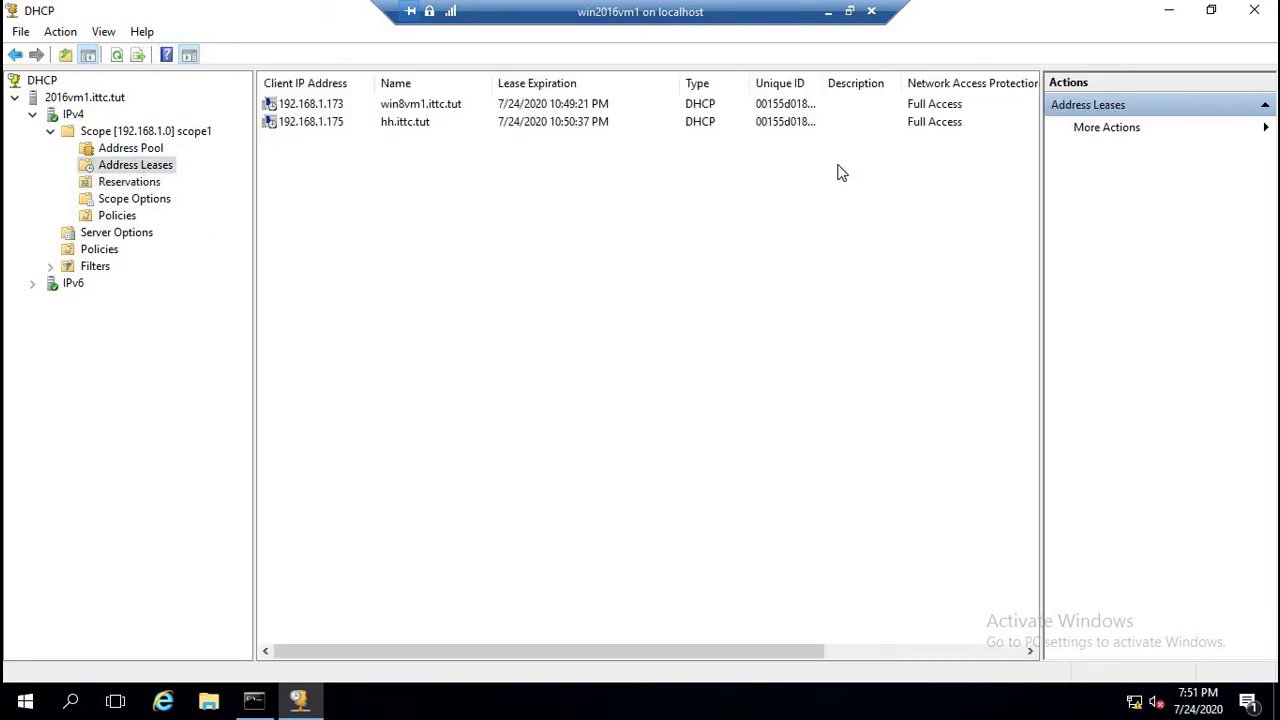
left_click_drag(823, 83, 921, 84)
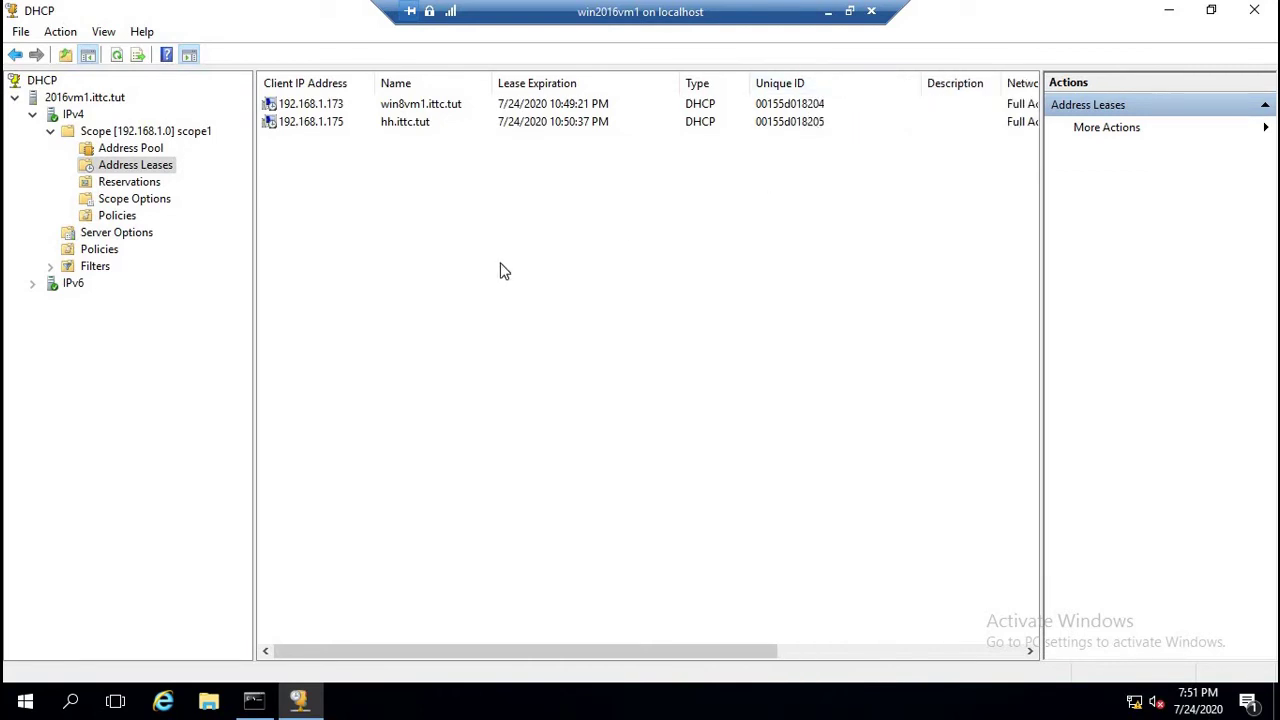
left_click(139, 182)
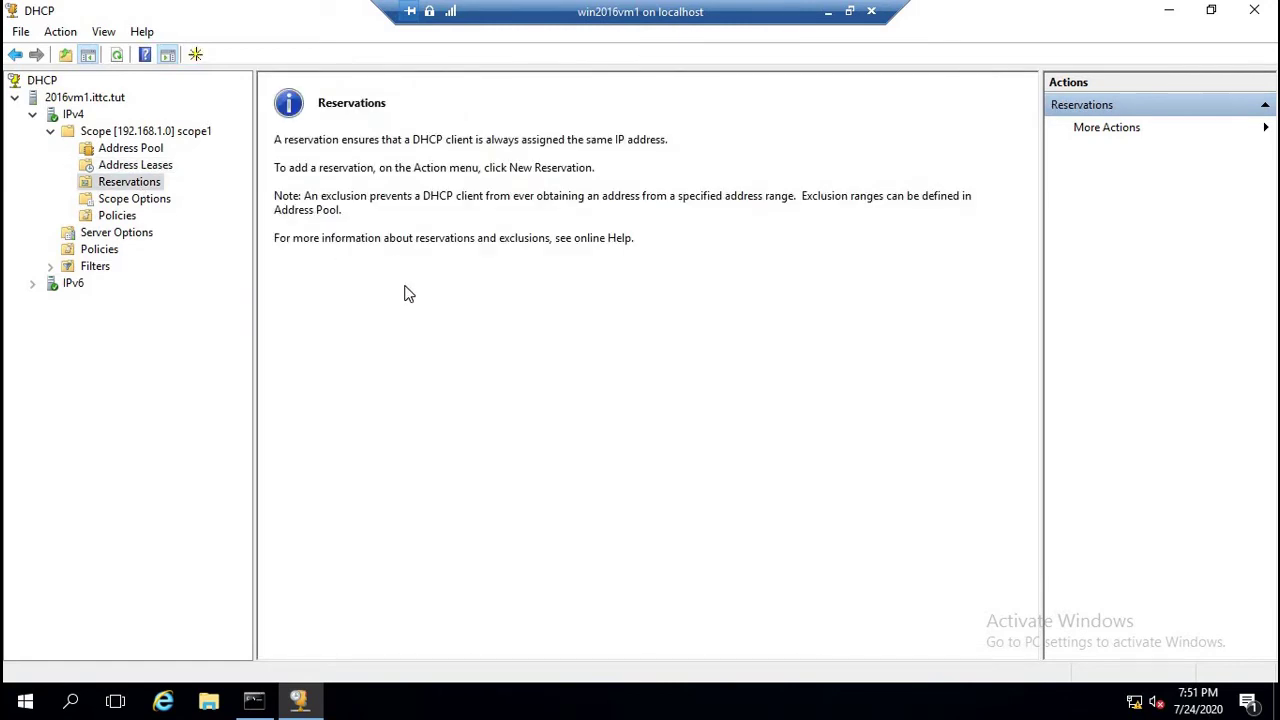
left_click(1160, 22)
left_click(254, 700)
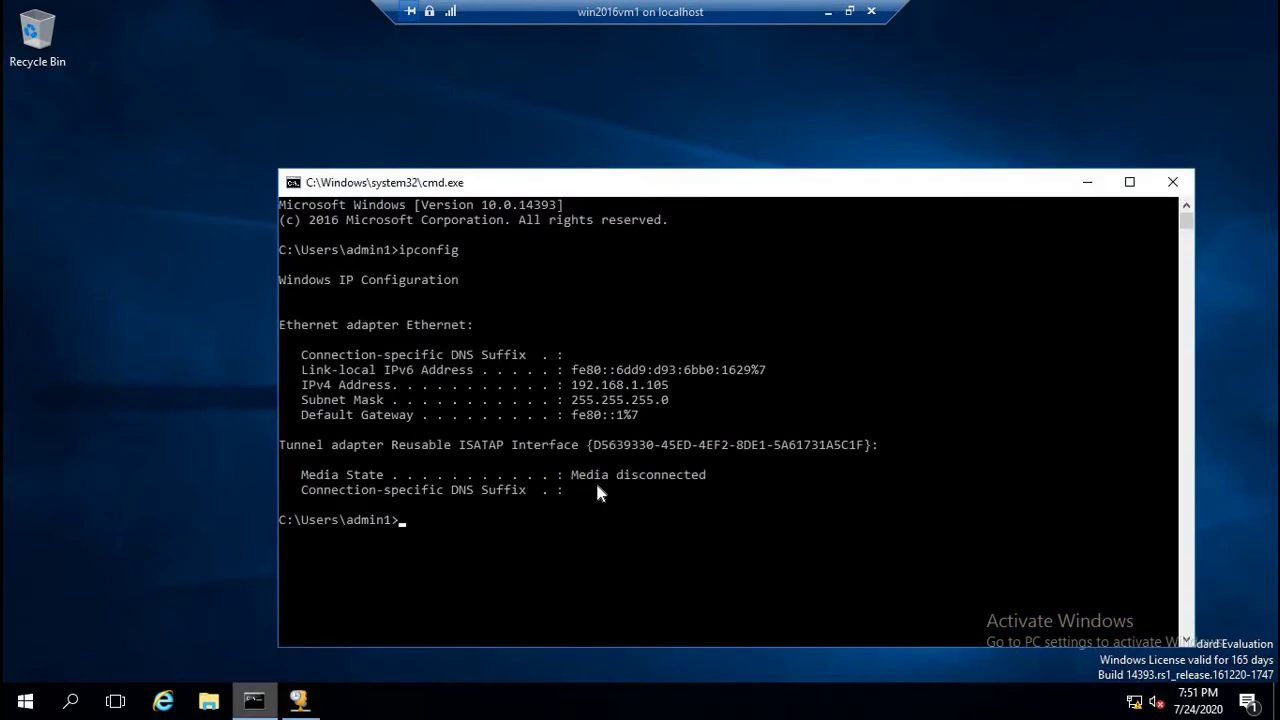
Run arp -a and getmac to list the clients' MACs and the server's 00-15-5D-01-82-03
type("arp -a")
key("Return")
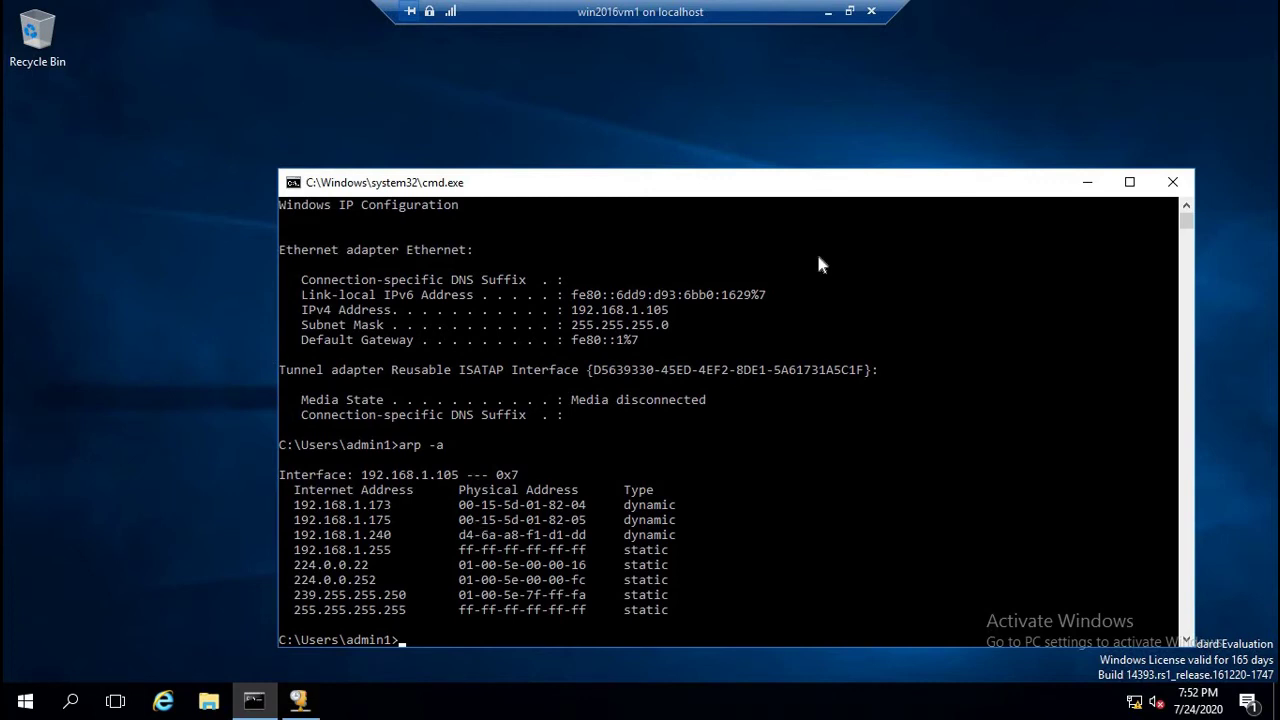
left_click_drag(756, 188, 718, 106)
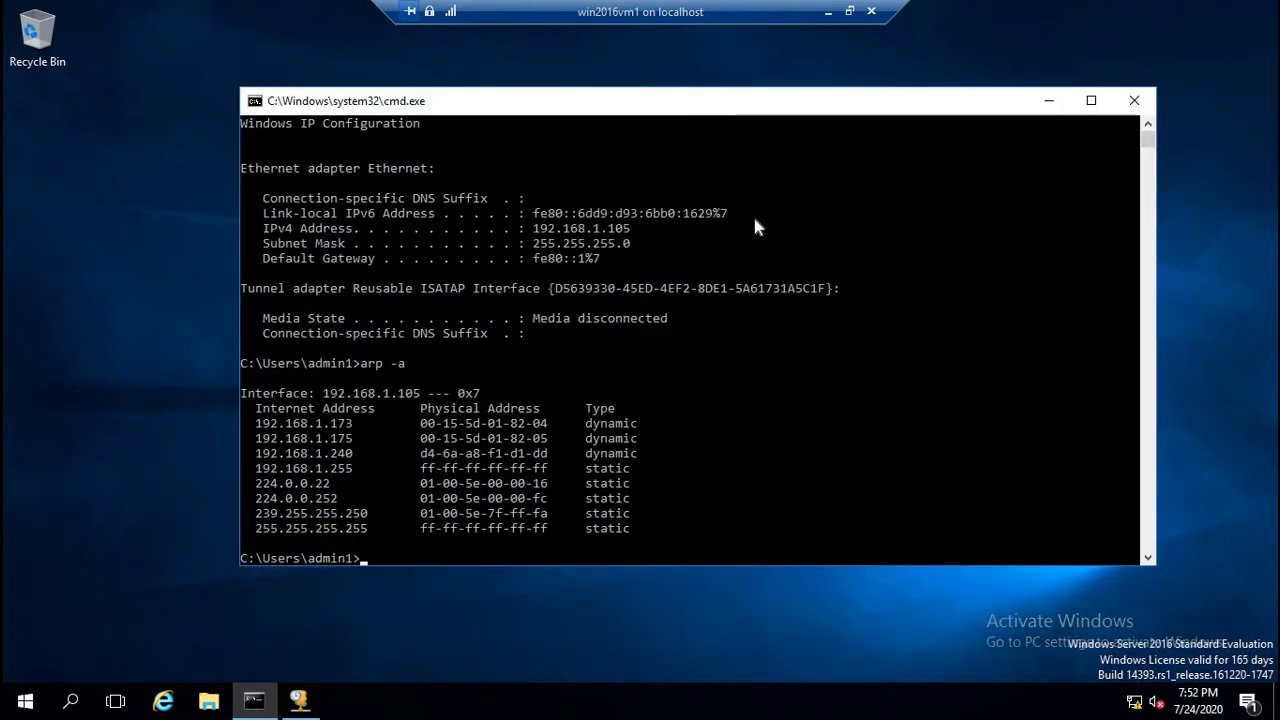
type("get")
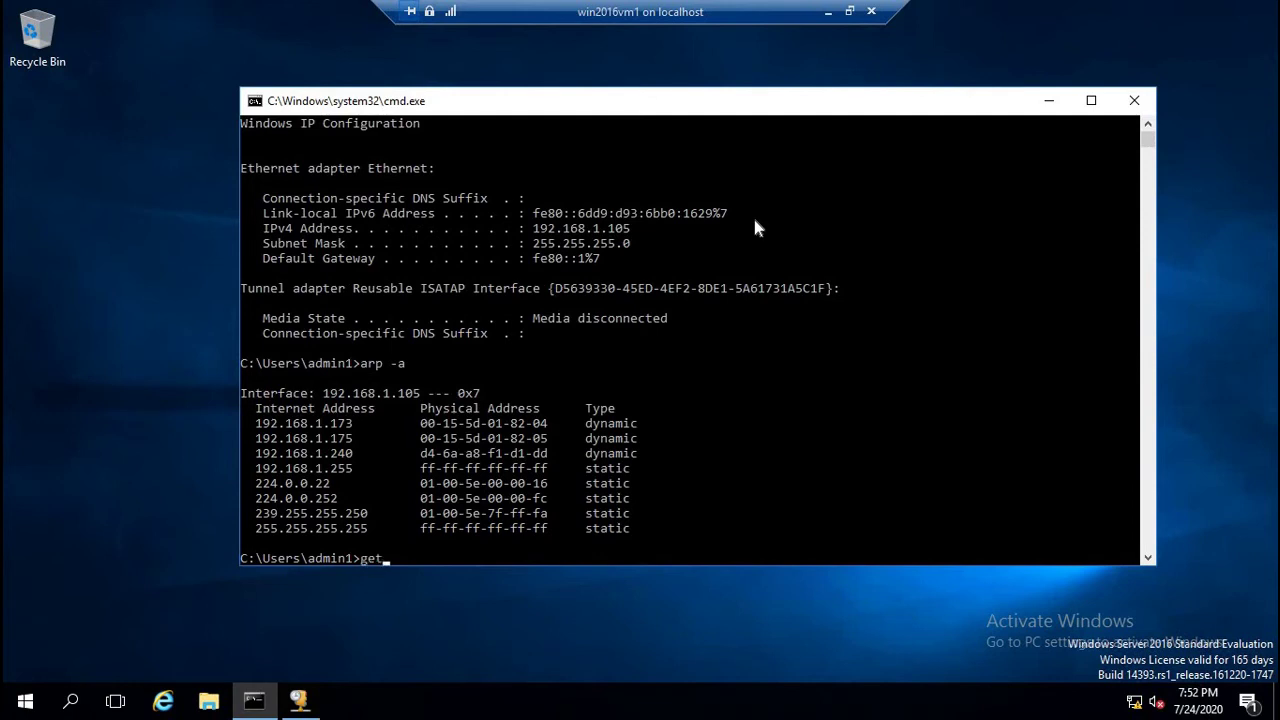
type("mac")
key("Return")
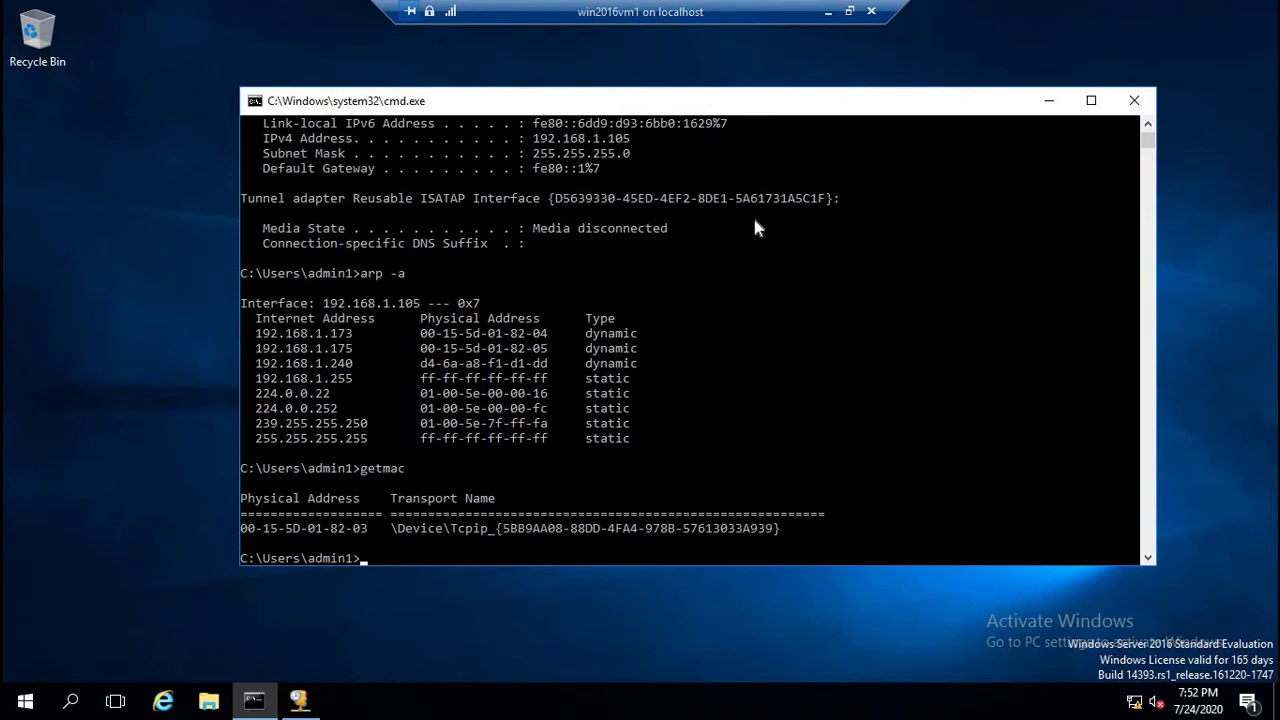
key("Up")
key("Up")
Try saving the arp -a output to c:\maclist.txt, which returns Access is denied
type(">c:\\maclist.txt")
key("Return")
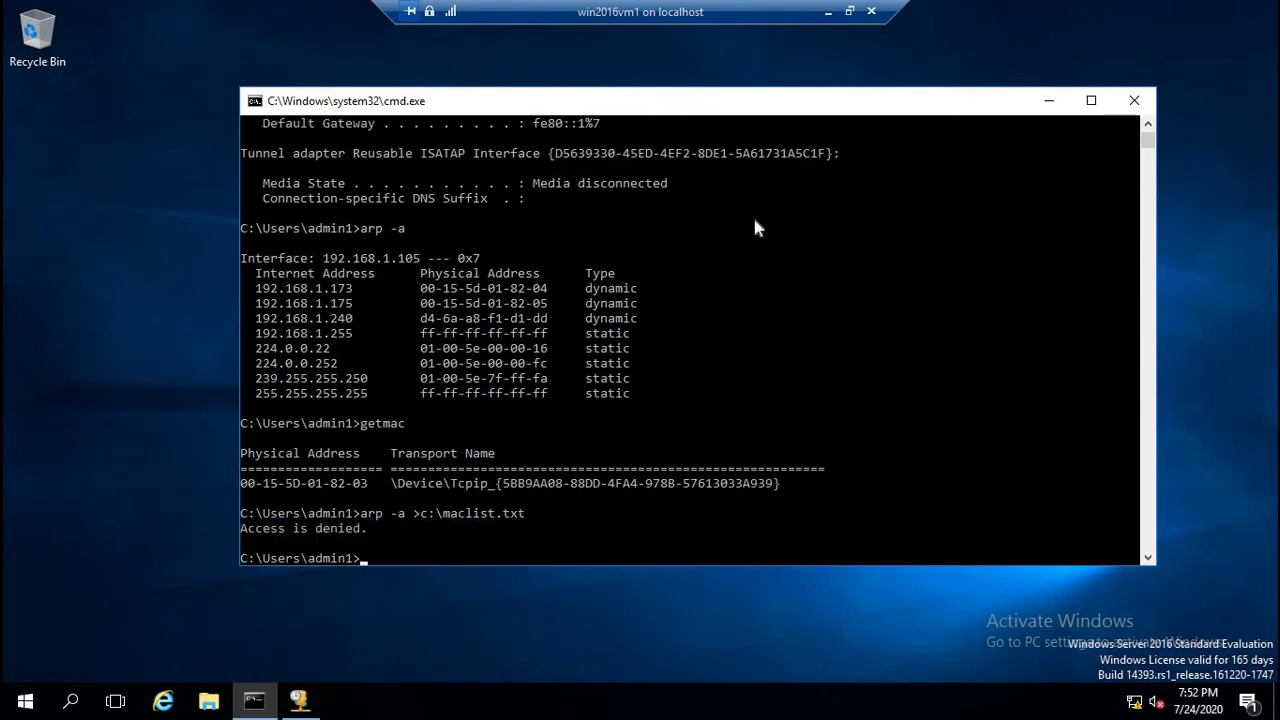
key("Up")
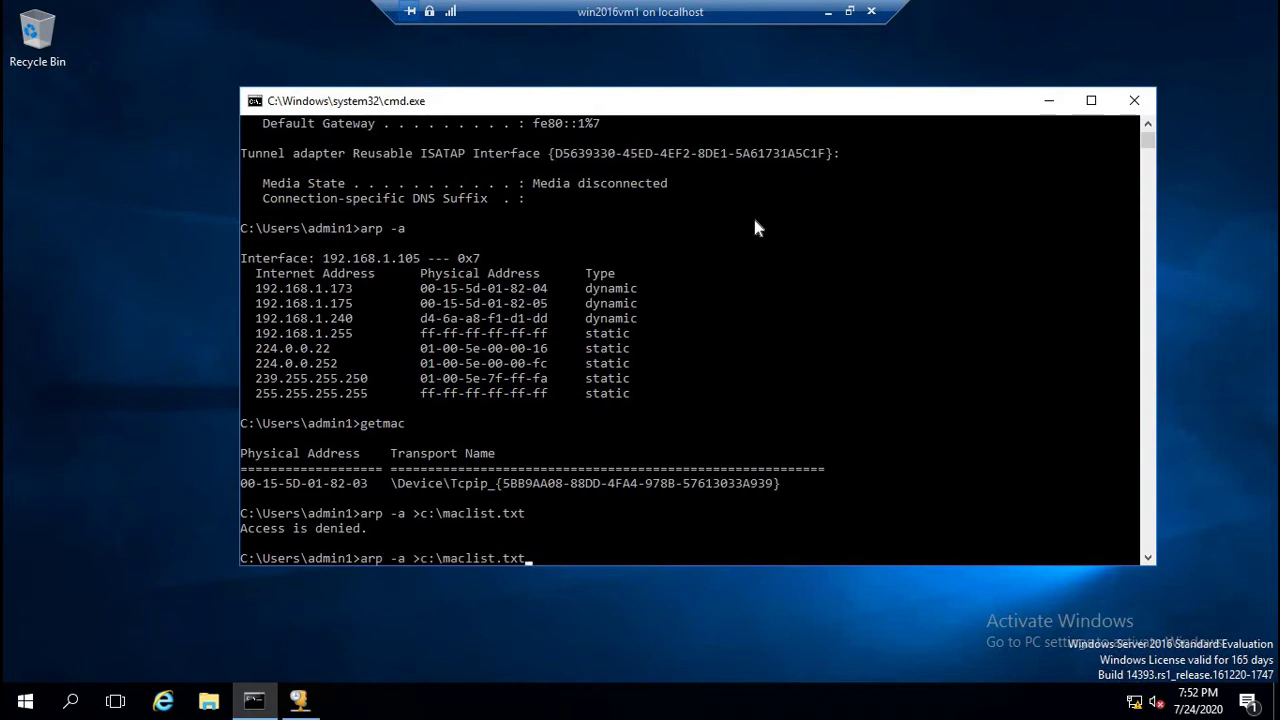
key("Return")
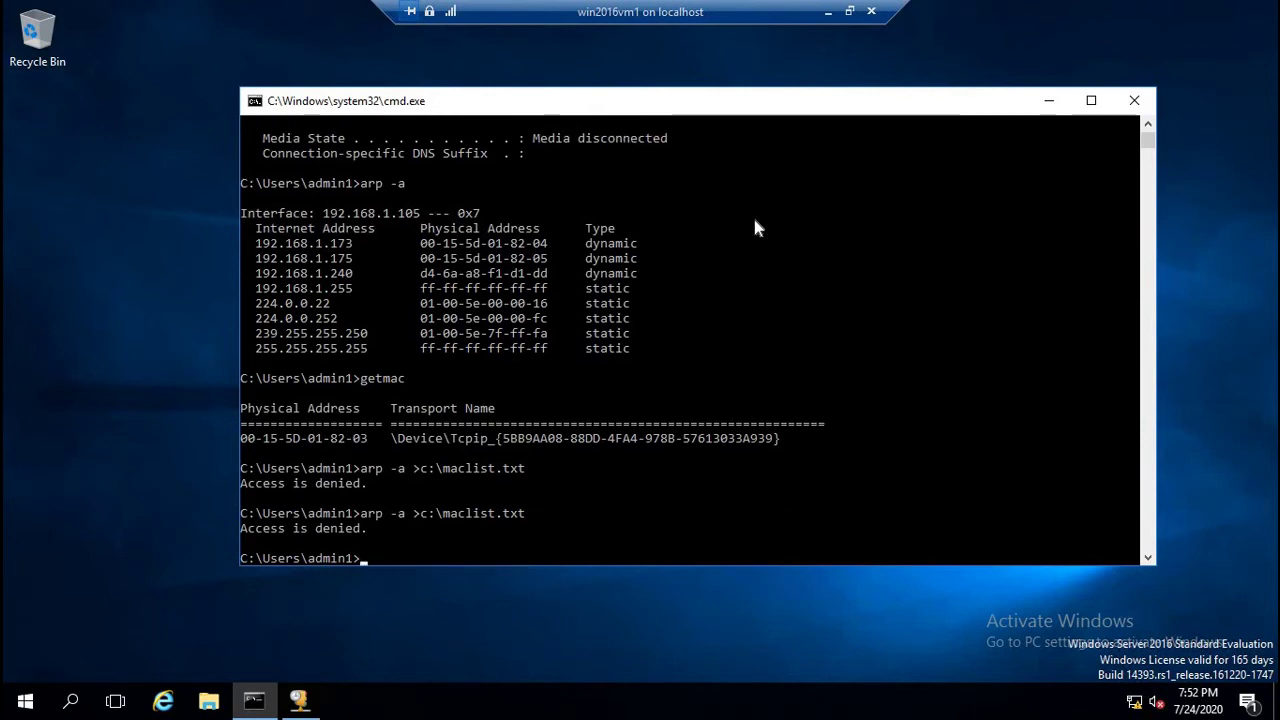
Create the c:\mac folder with mkdir, correcting the path until it succeeds
type("mkdir /mac")
key("Return")
key("Up")
key("Left")
key("Left")
key("Left")
key("Left")
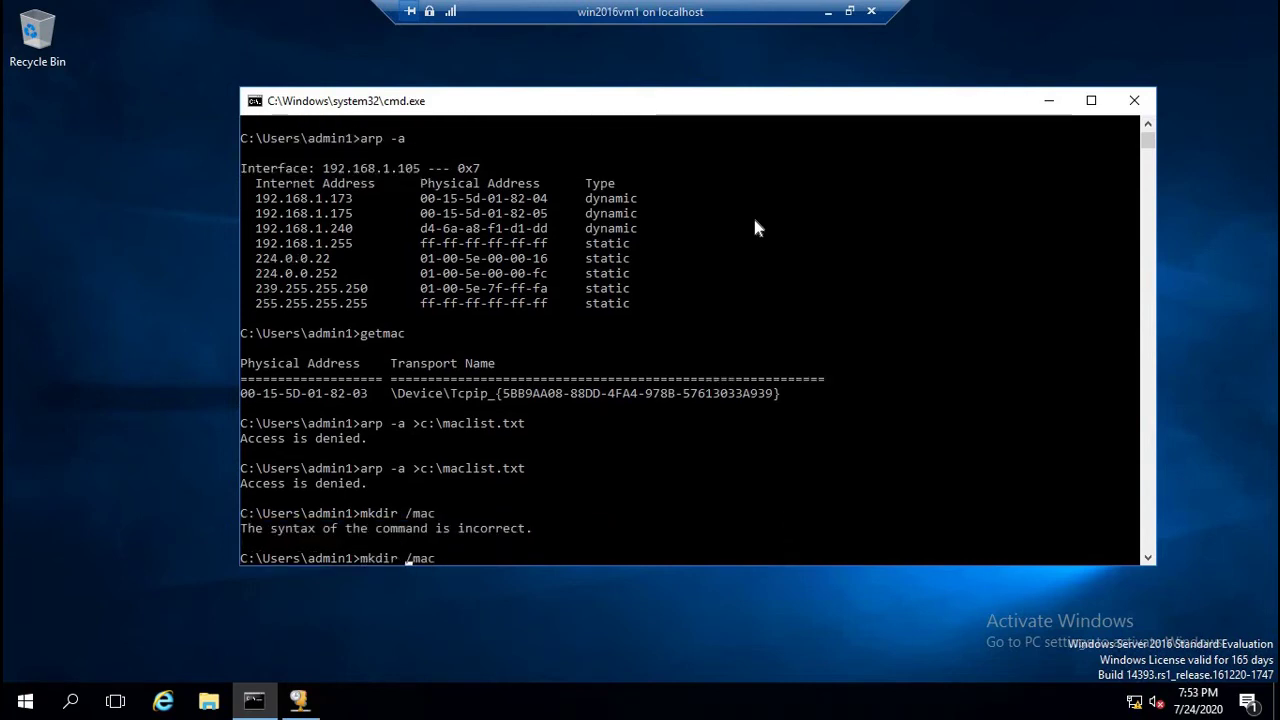
type("c:")
key("Return")
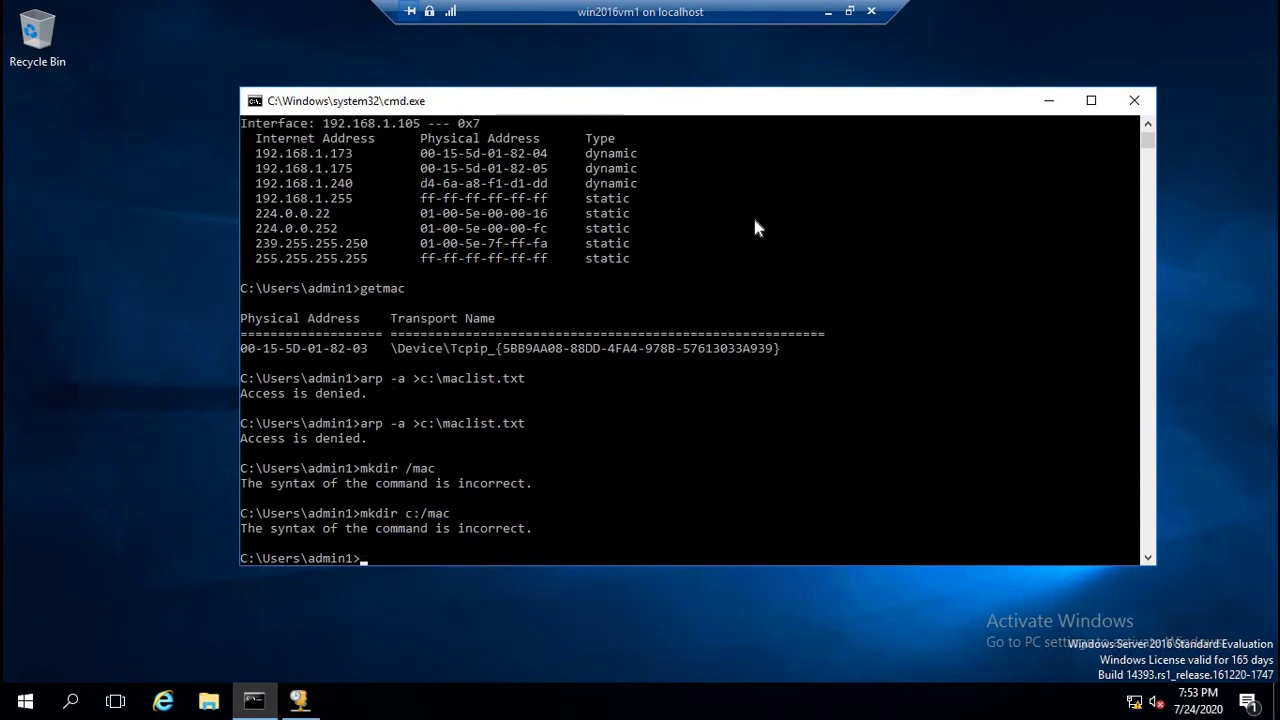
key("Up")
key("Left")
key("Left")
key("Left")
key("BackSpace")
type("\\")
key("Return")
Save the ARP table to c:\mac\maclist.txt and close the Command Prompt
key("Up")
key("Up")
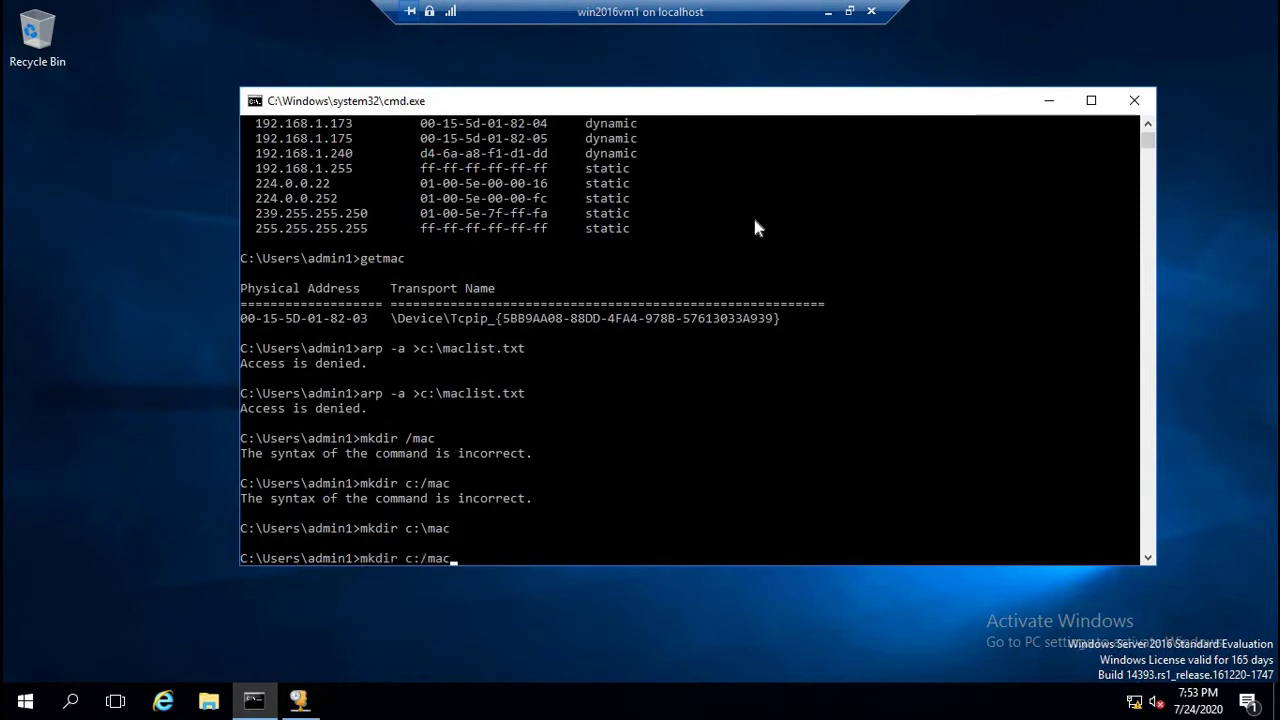
key("Up")
key("Up")
key("Left")
key("Left")
key("Left")
key("Left")
key("Left")
key("Left")
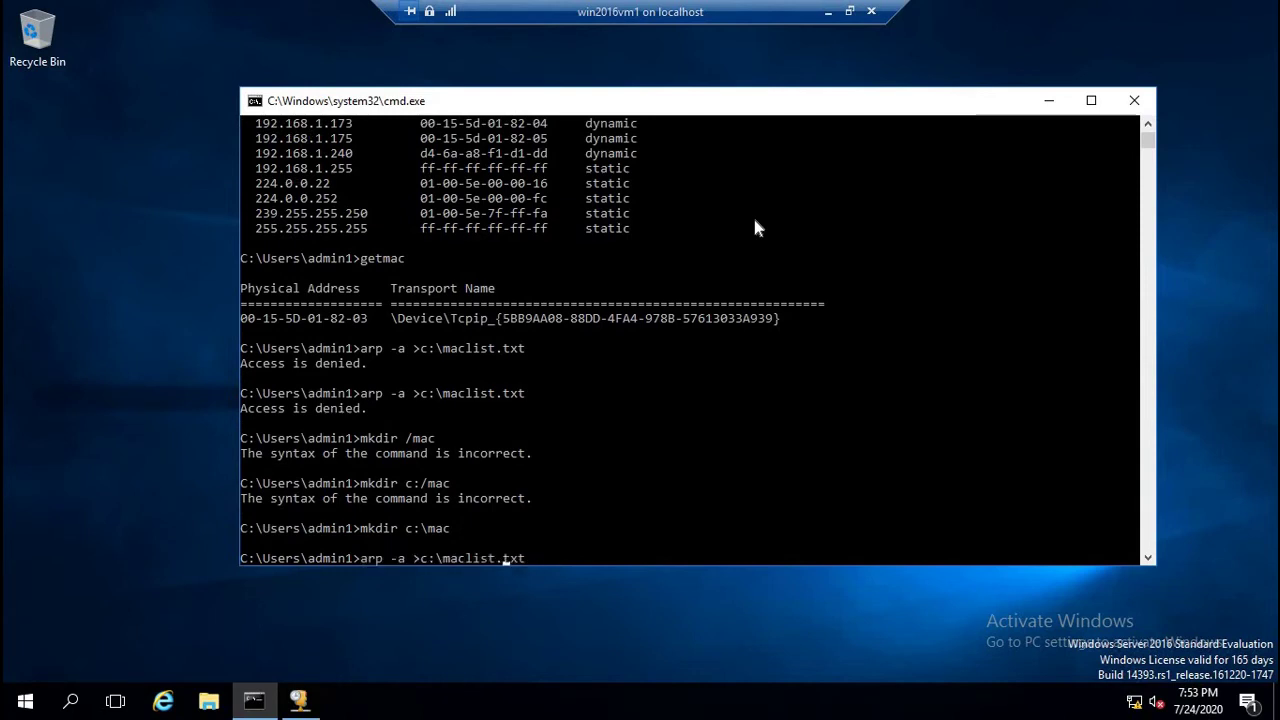
key("Left")
key("Left")
key("Left")
type("mac")
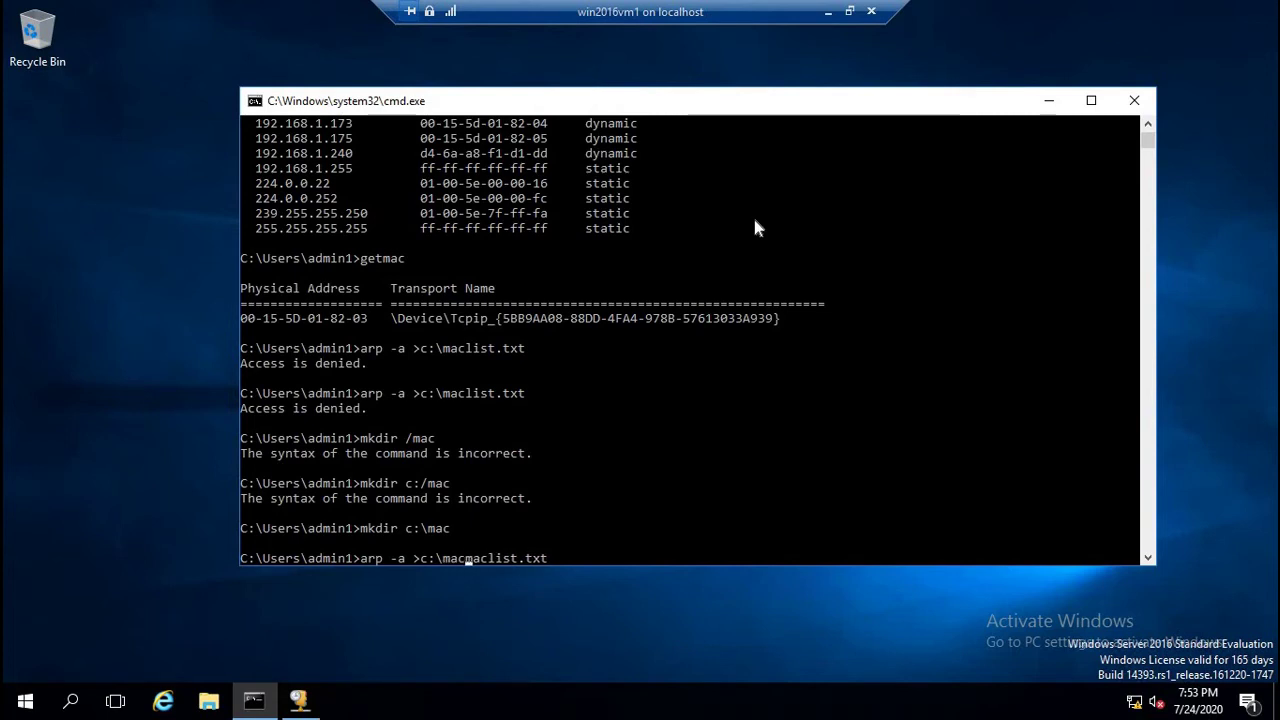
type("\\")
key("Return")
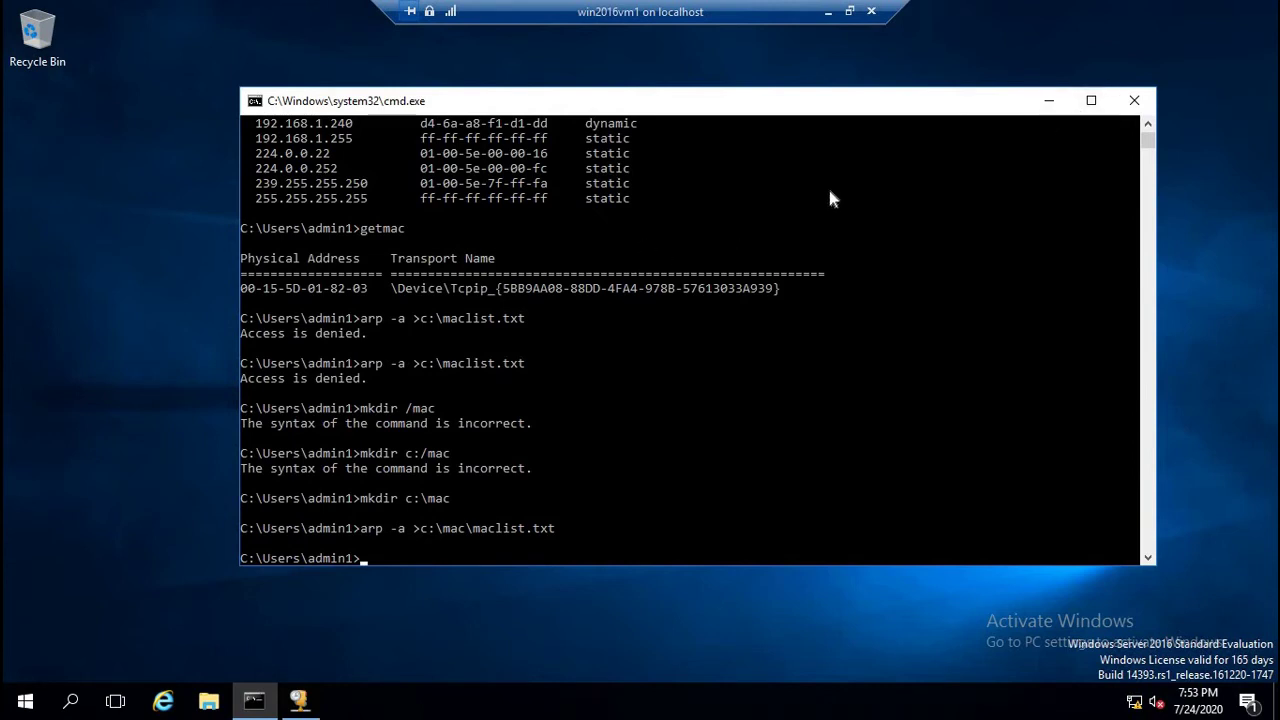
left_click(1134, 100)
Open maclist.txt from C:\mac in Notepad, browsing through This PC > Local Disk (C:)
left_click(209, 702)
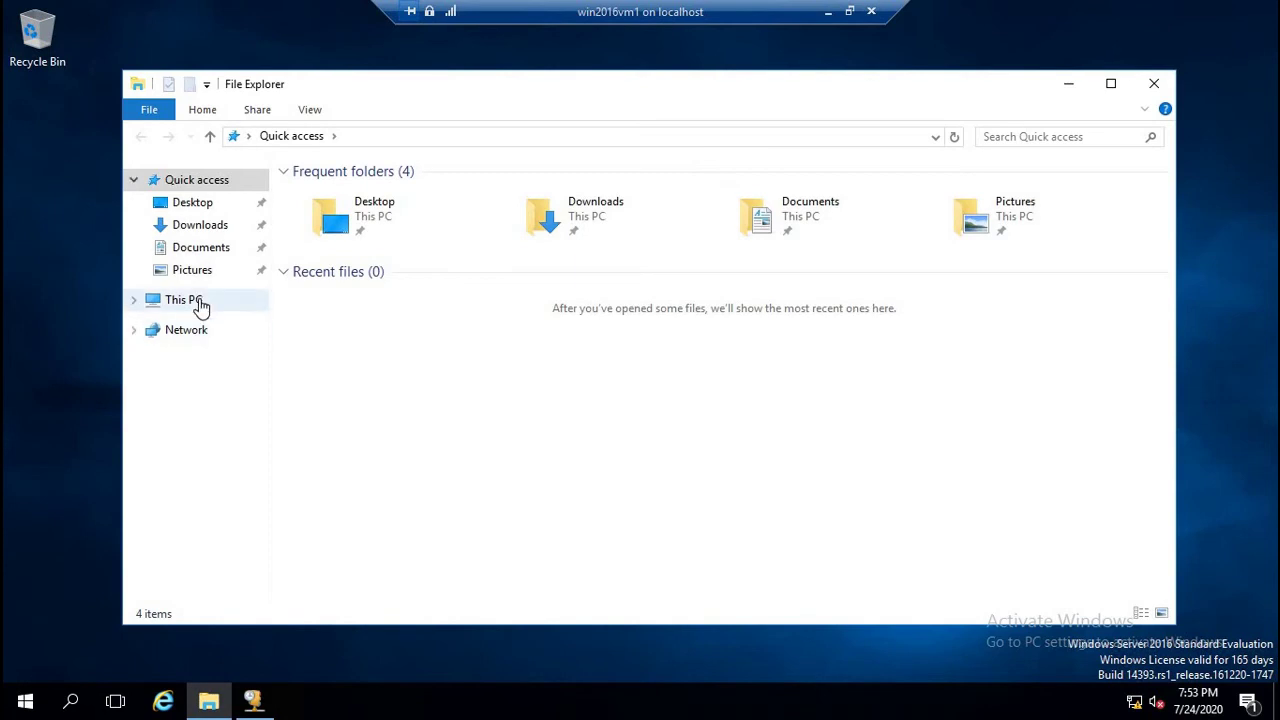
left_click(200, 305)
double_click(572, 342)
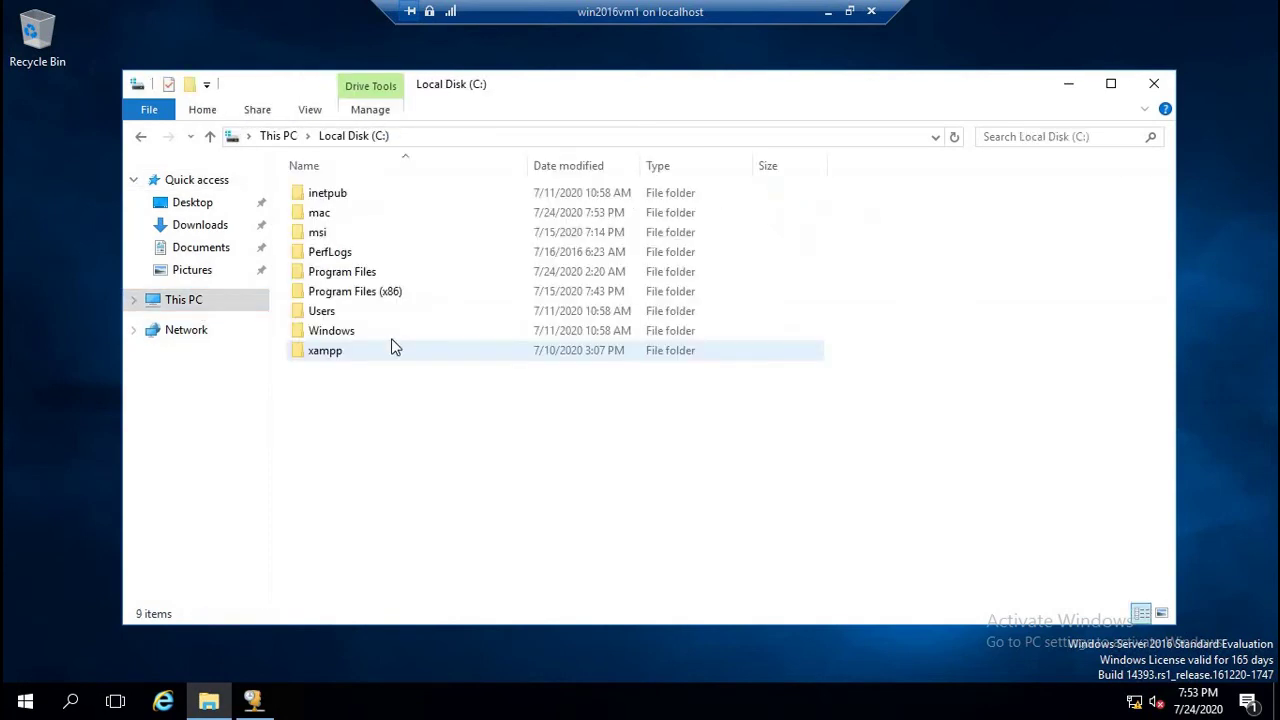
double_click(326, 214)
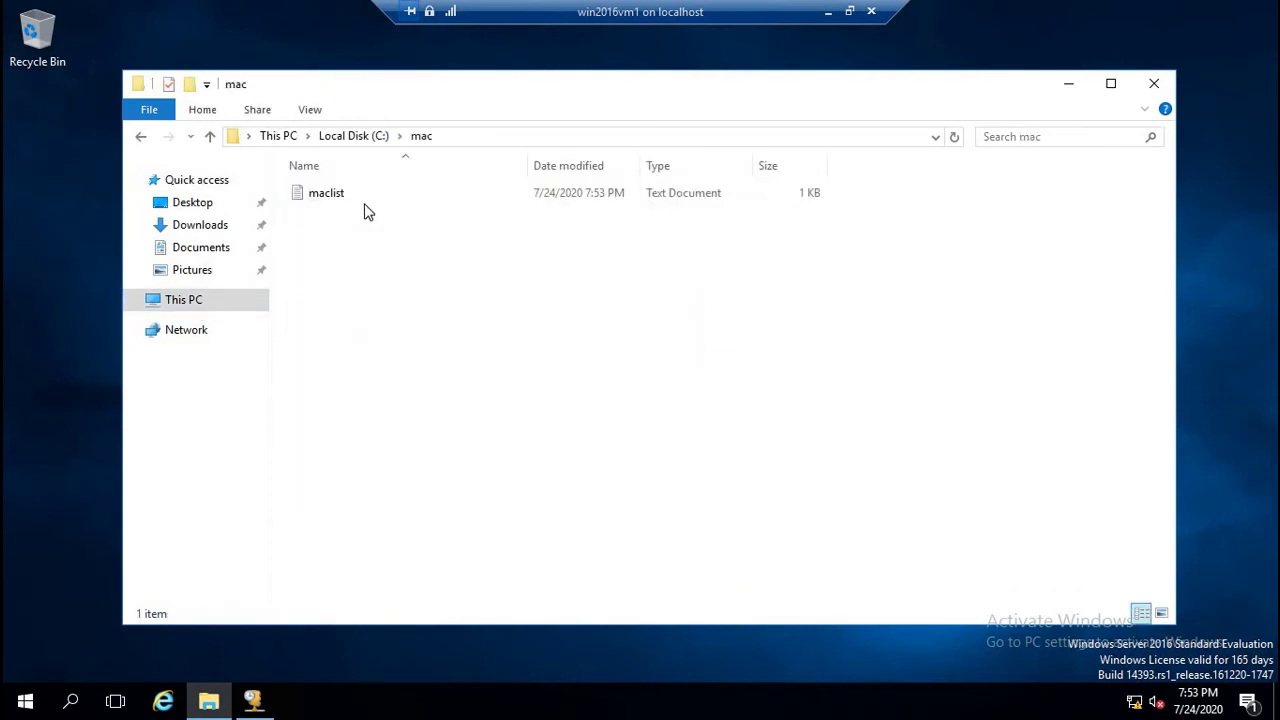
double_click(368, 195)
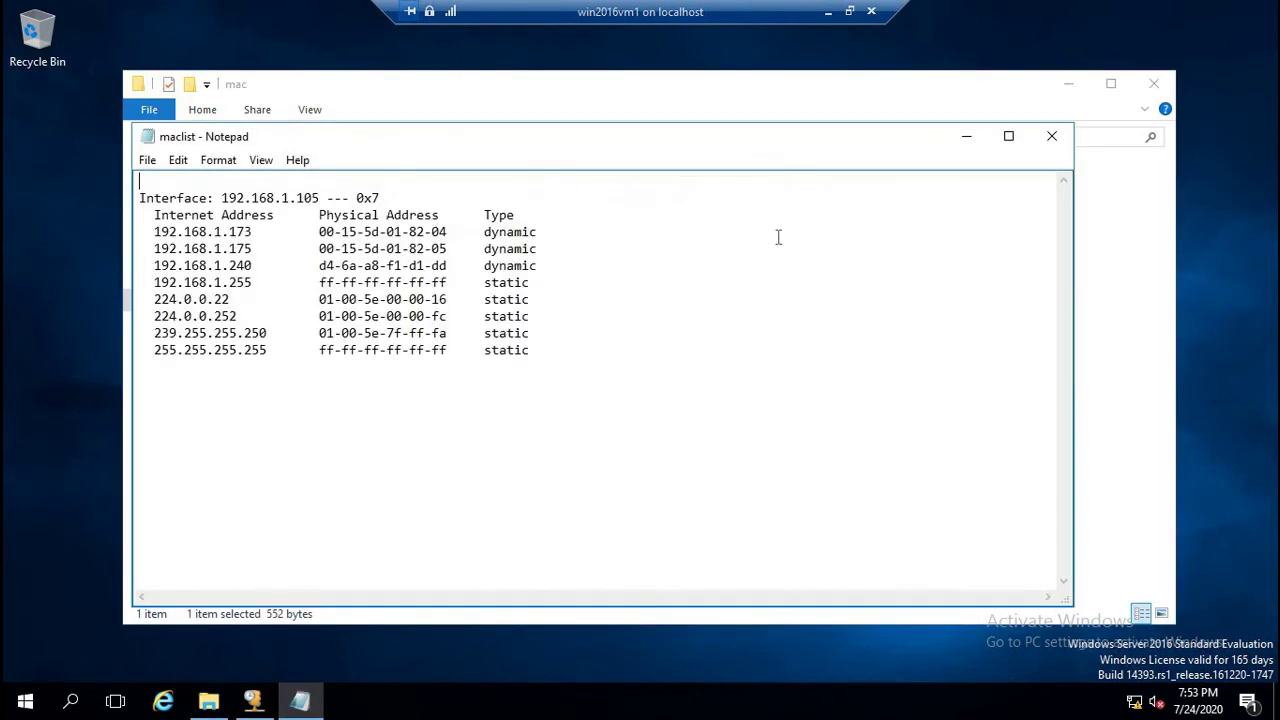
Close File Explorer and arrange the Notepad maclist and DHCP console windows side by side
left_click(1154, 83)
left_click_drag(826, 143, 986, 144)
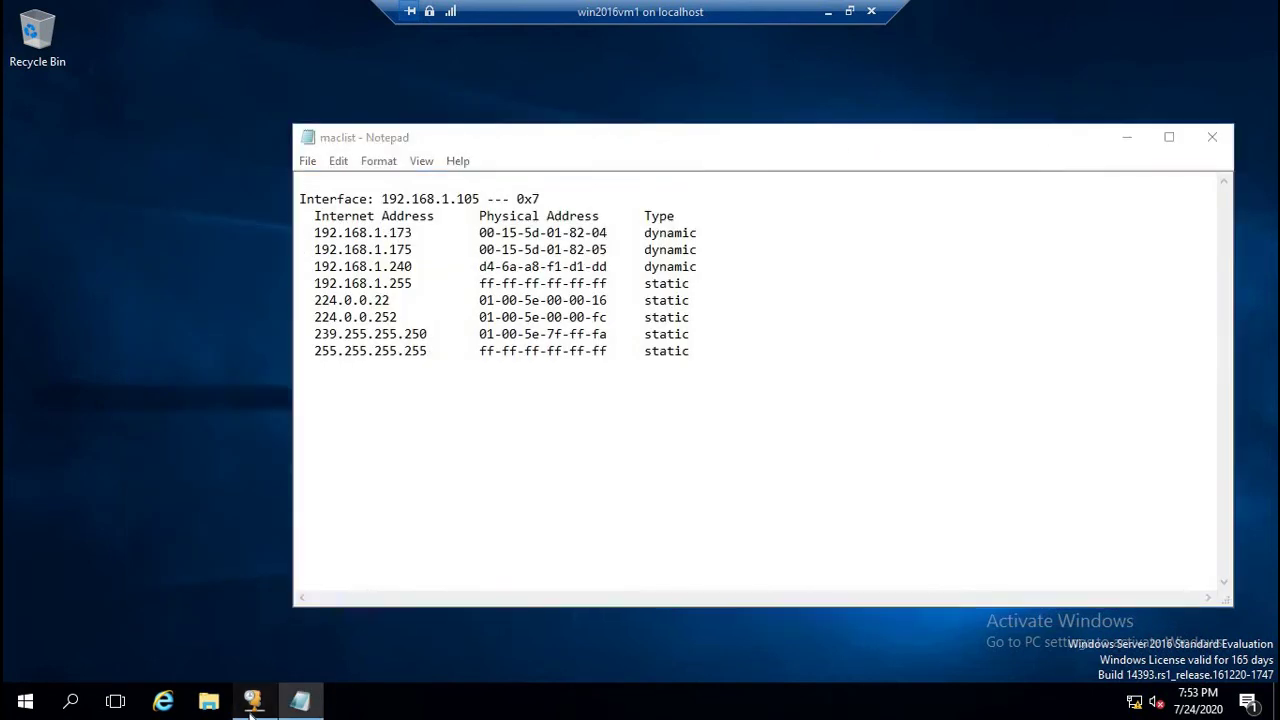
left_click(252, 701)
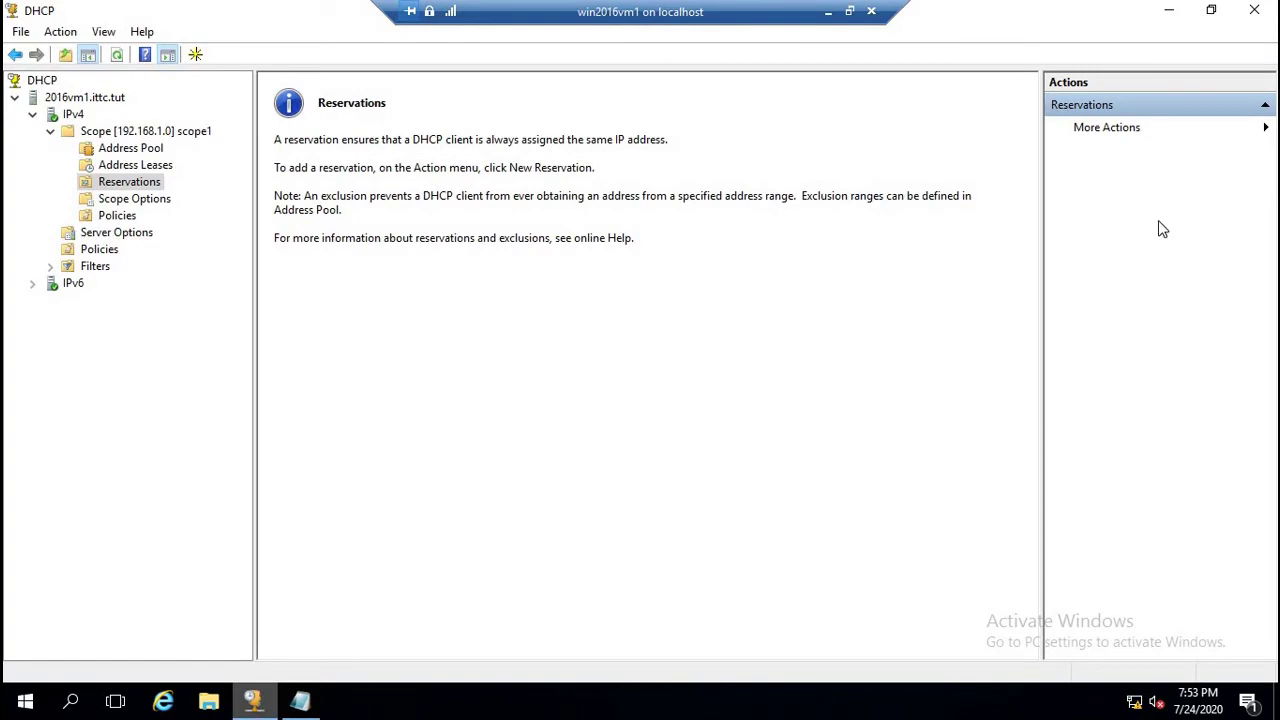
left_click(1211, 10)
left_click(1021, 160)
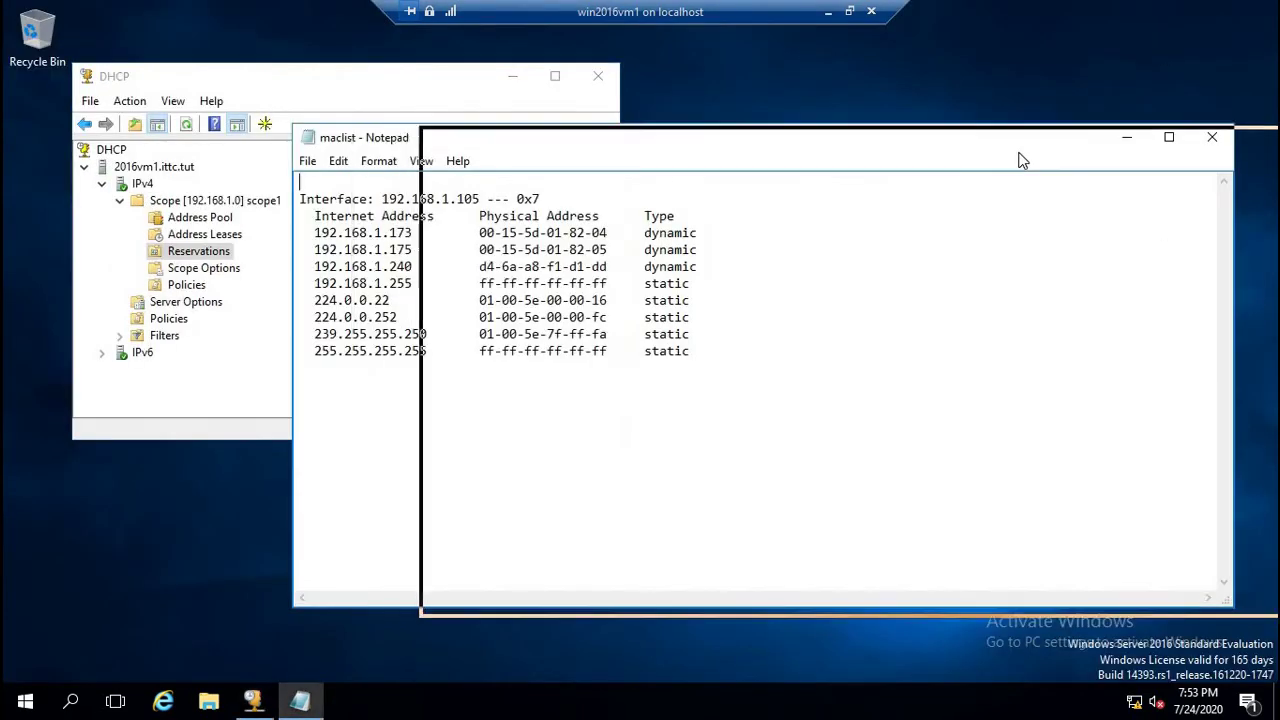
left_click_drag(1021, 160, 1031, 166)
left_click_drag(1014, 271, 1090, 252)
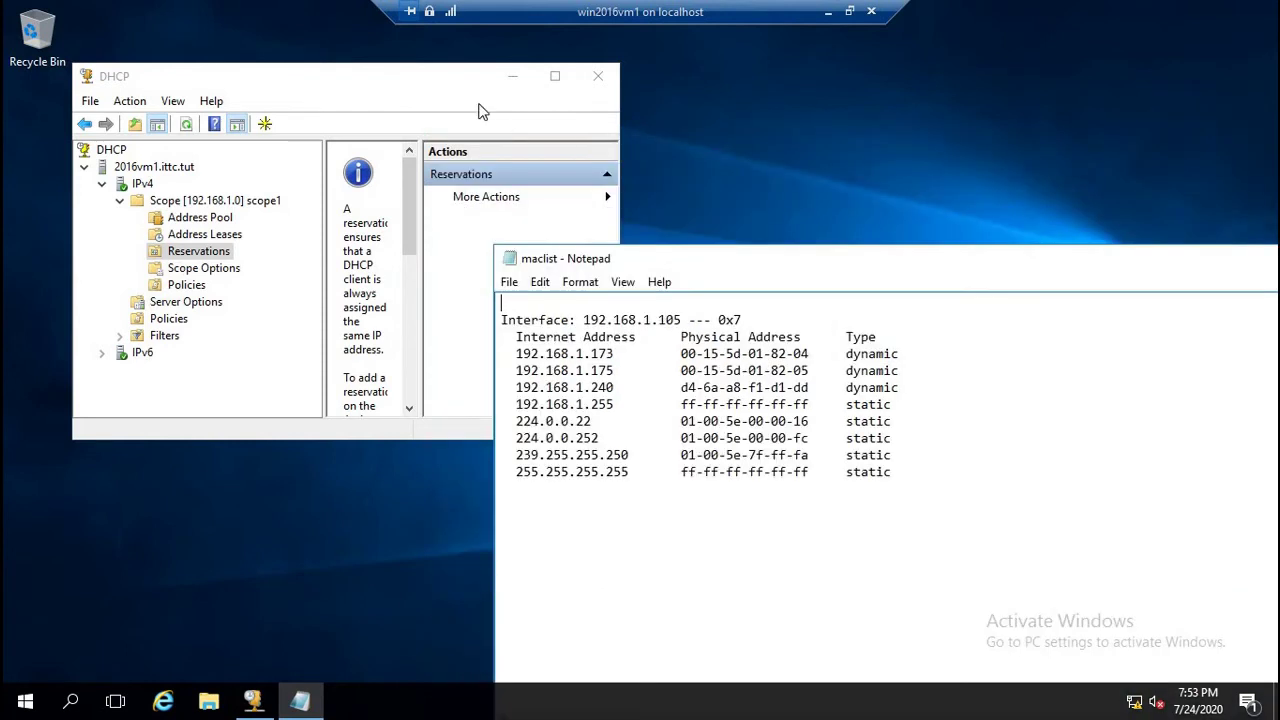
left_click(467, 114)
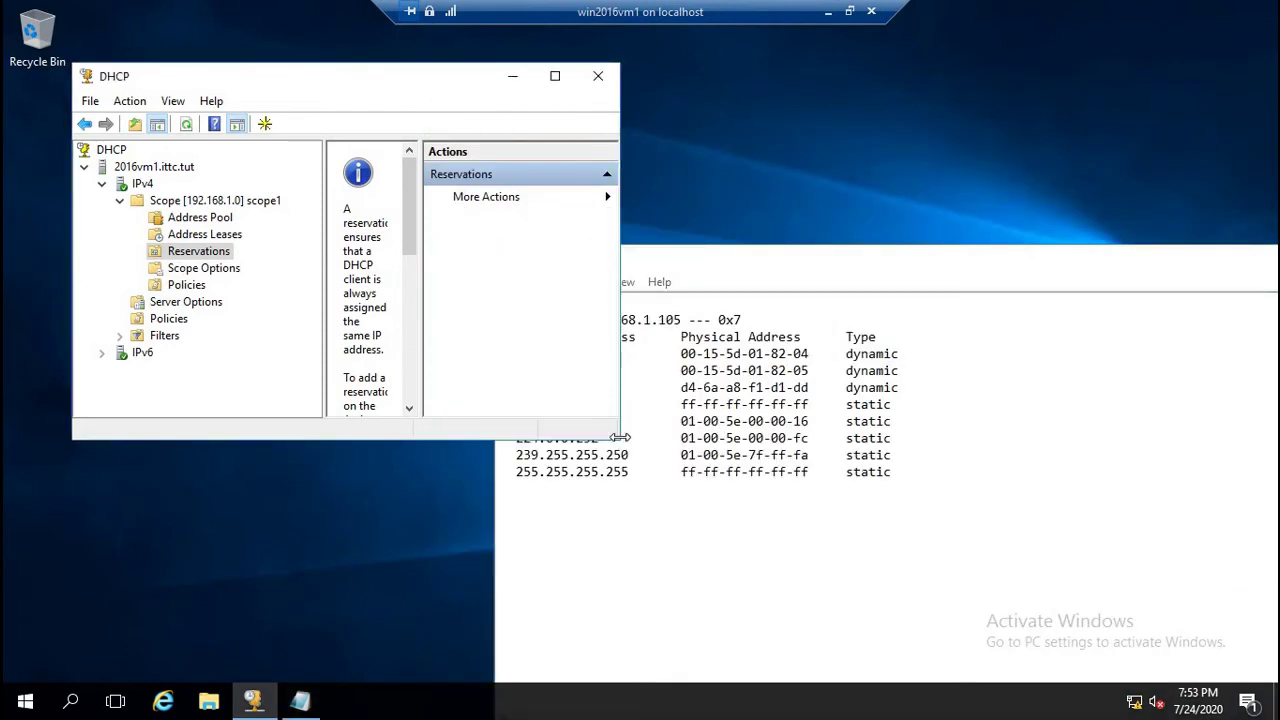
left_click_drag(620, 437, 801, 440)
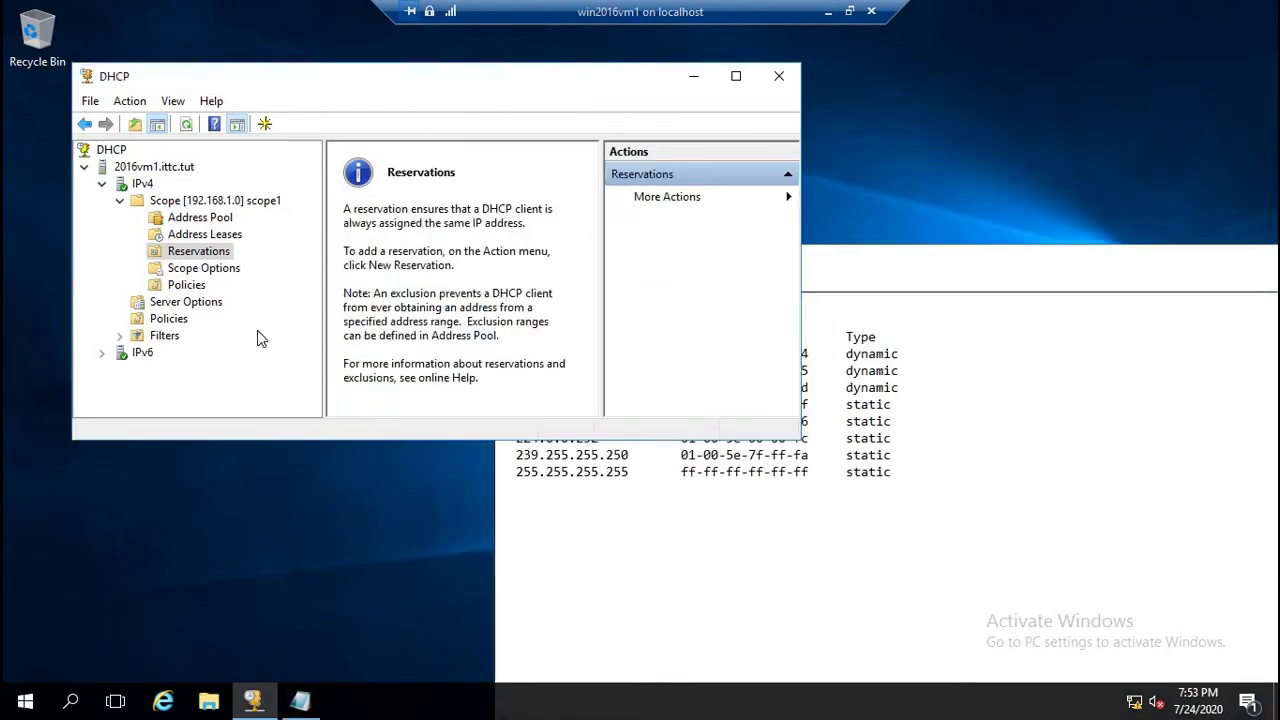
Start a new reservation and enter its name and the 192.168.1.181 address
right_click(187, 251)
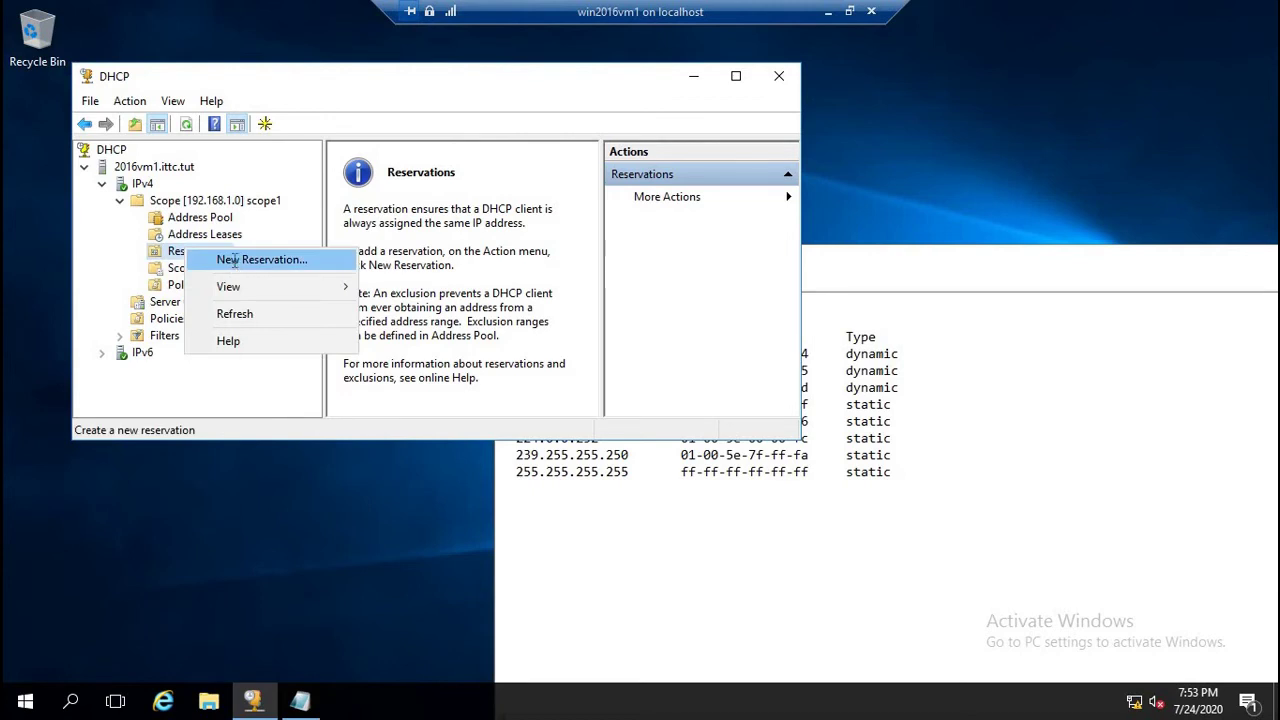
left_click(233, 261)
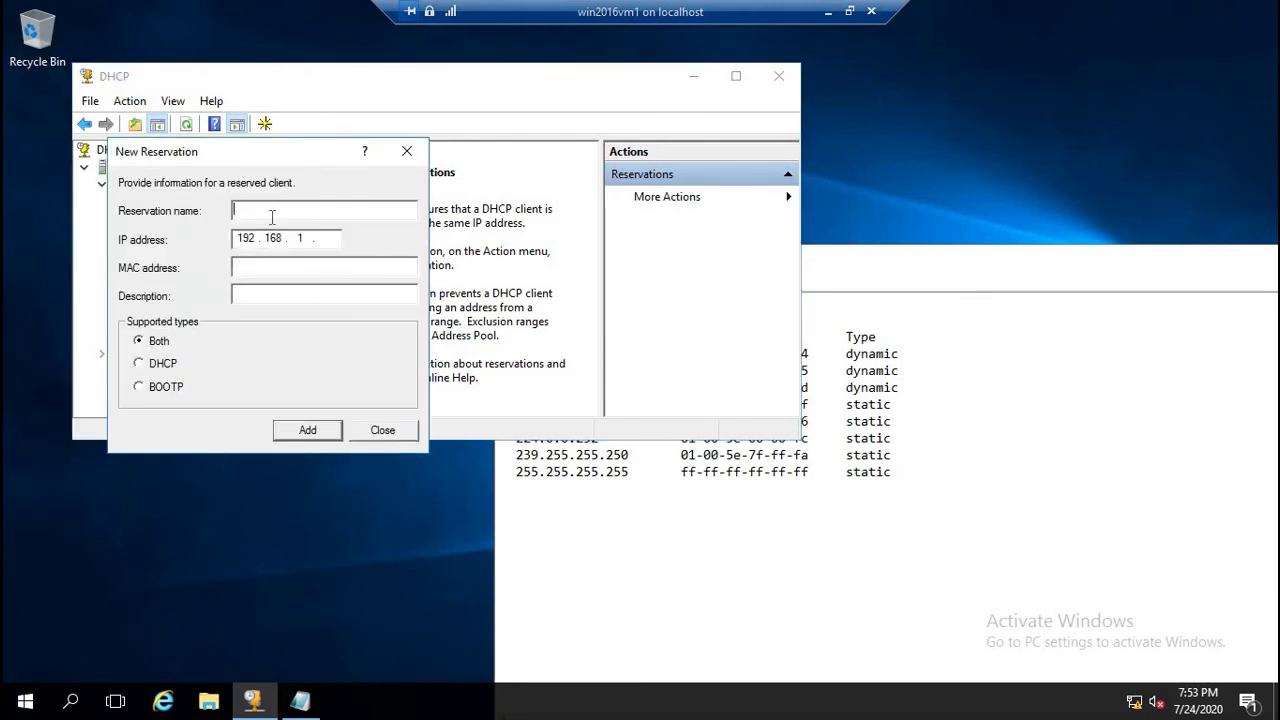
type("vm")
type("80")
key("BackSpace")
type("181")
Paste MAC 00-15-5d-01-82-04 from maclist, describe the reservation vm1, and add it
left_click(1039, 383)
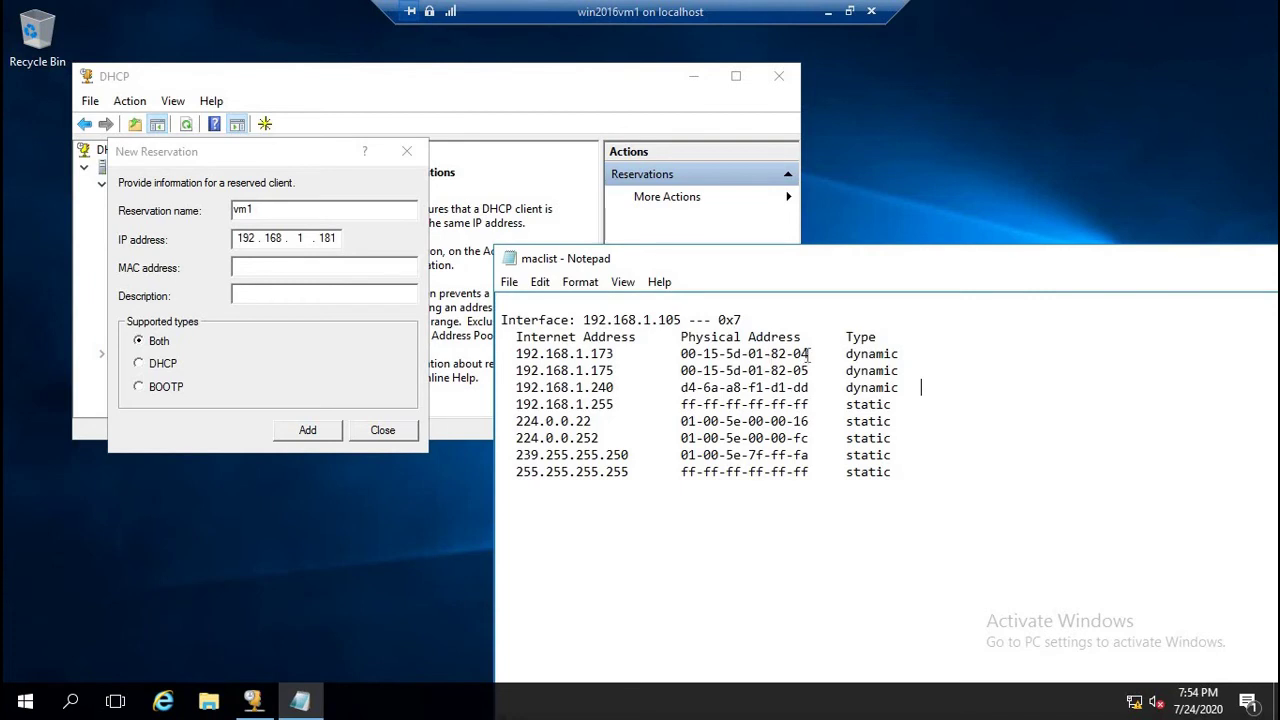
left_click_drag(810, 354, 703, 354)
left_click_drag(684, 354, 681, 354)
key("super+c")
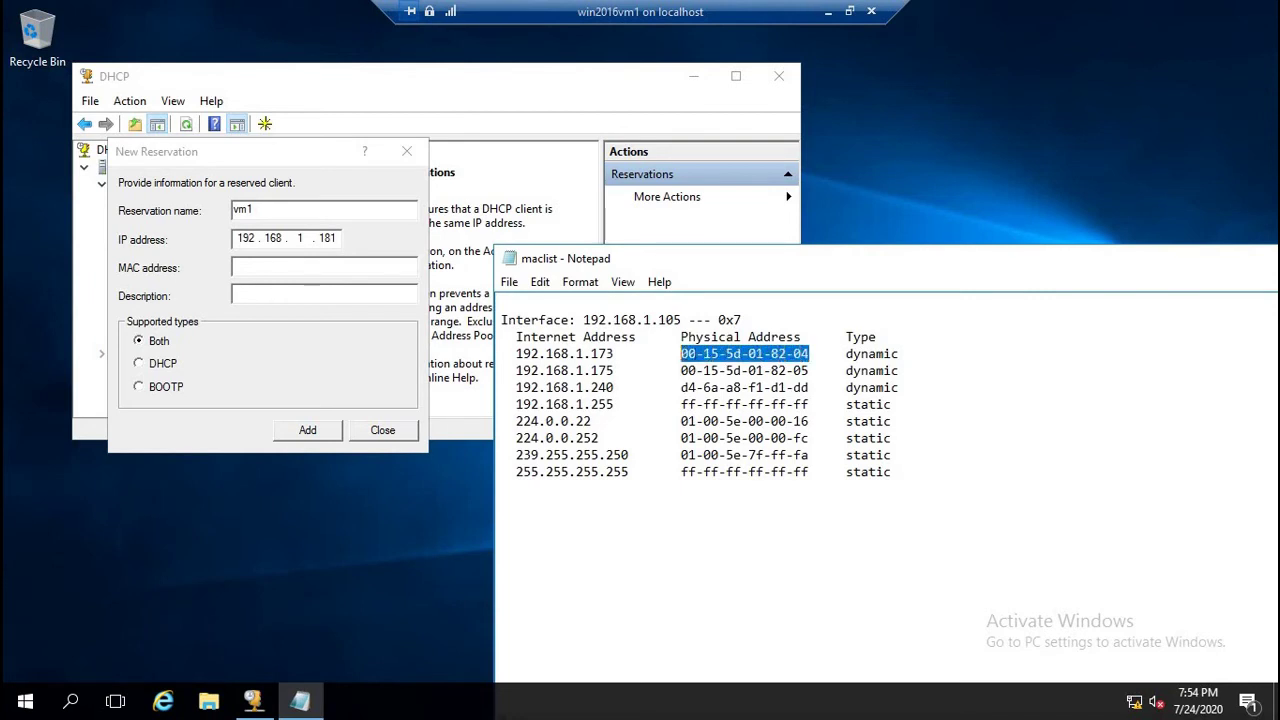
right_click(693, 354)
left_click(738, 414)
left_click(260, 266)
right_click(260, 266)
left_click(320, 349)
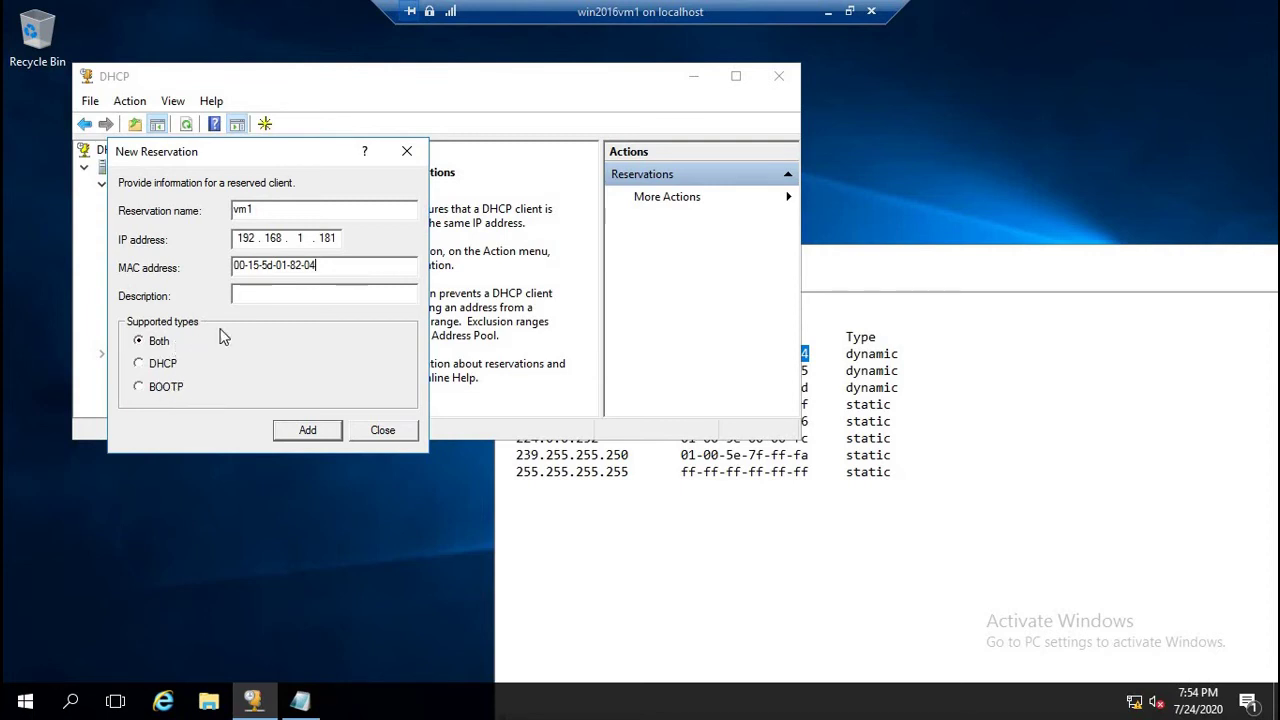
left_click(273, 291)
type("vm1")
left_click(312, 430)
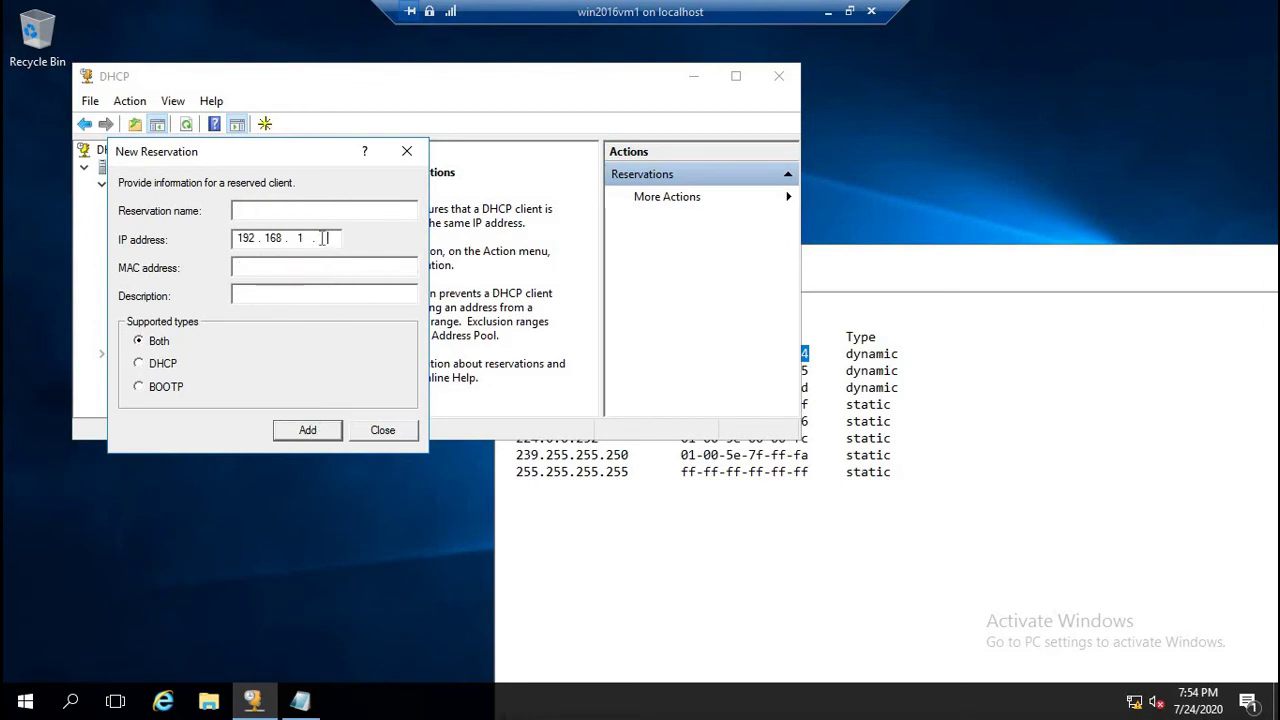
Fill in the second reservation: address 192.168.1.182, name vm2, description hh
type("182")
left_click(246, 210)
type("vm2")
left_click(262, 296)
type("hh")
Paste MAC 00-15-5d-01-82-05 from maclist, add the vm2 reservation, and close the dialog
left_click(877, 517)
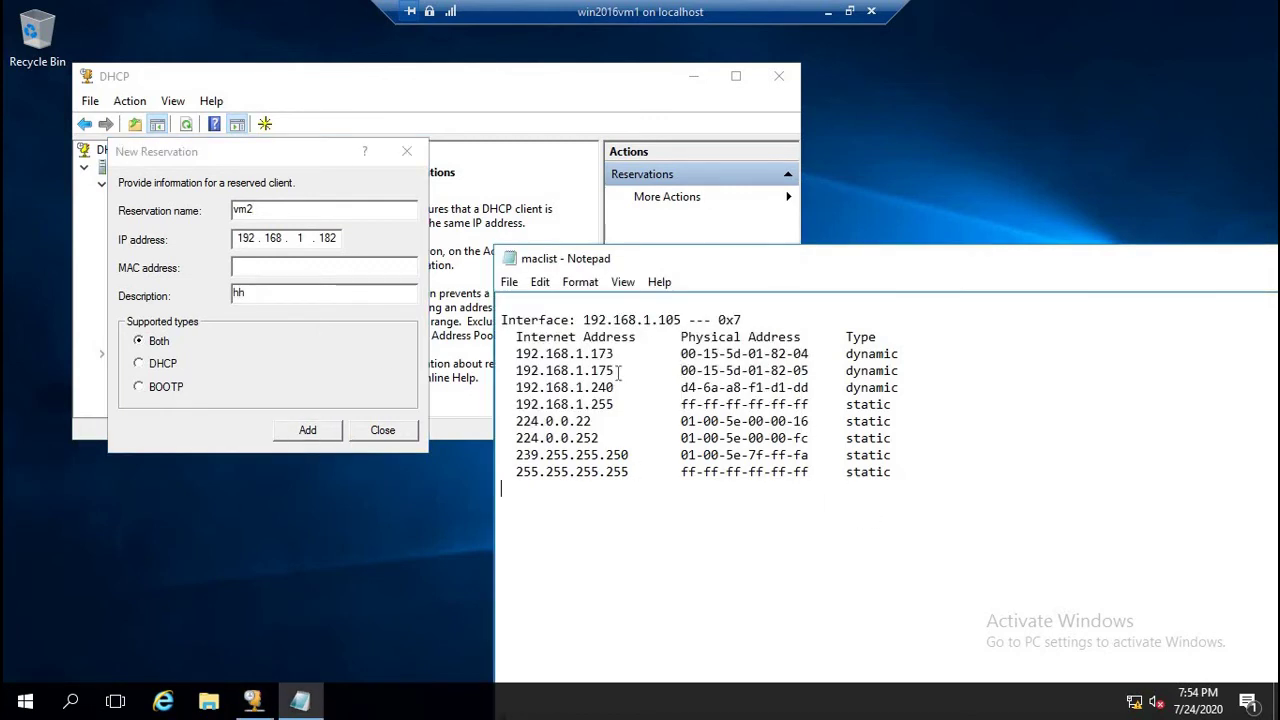
left_click_drag(812, 370, 681, 370)
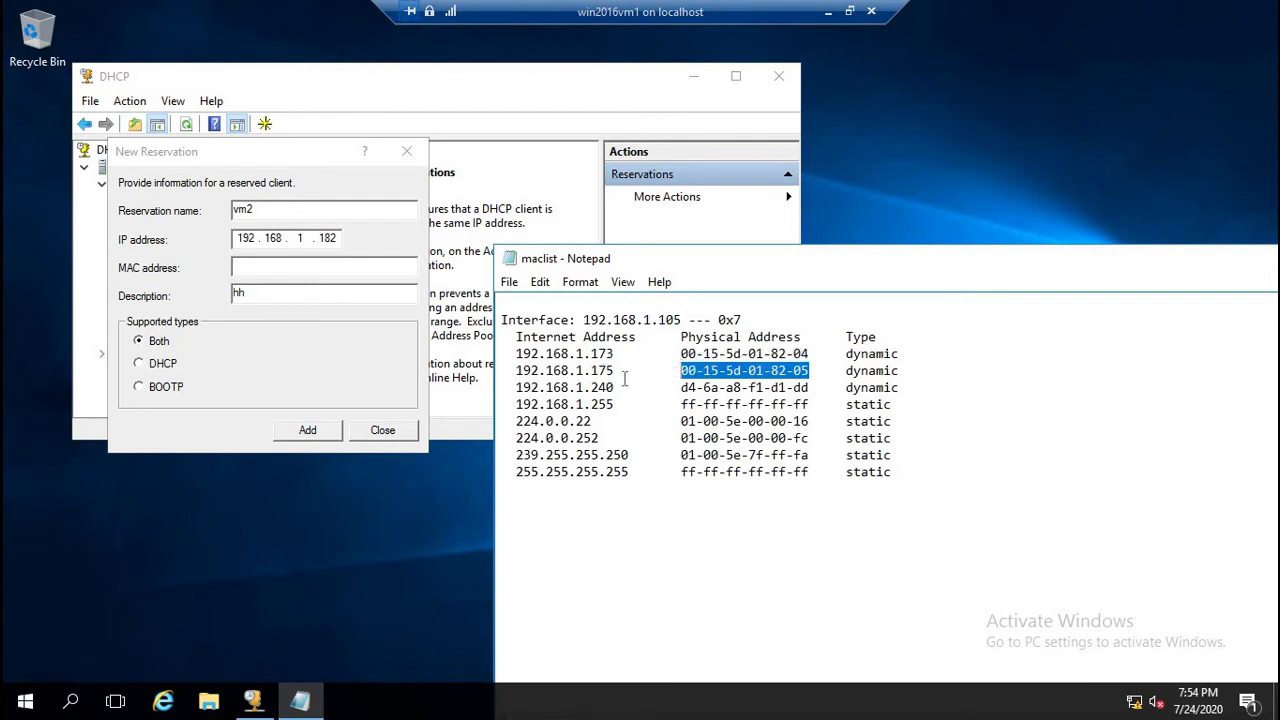
right_click(688, 372)
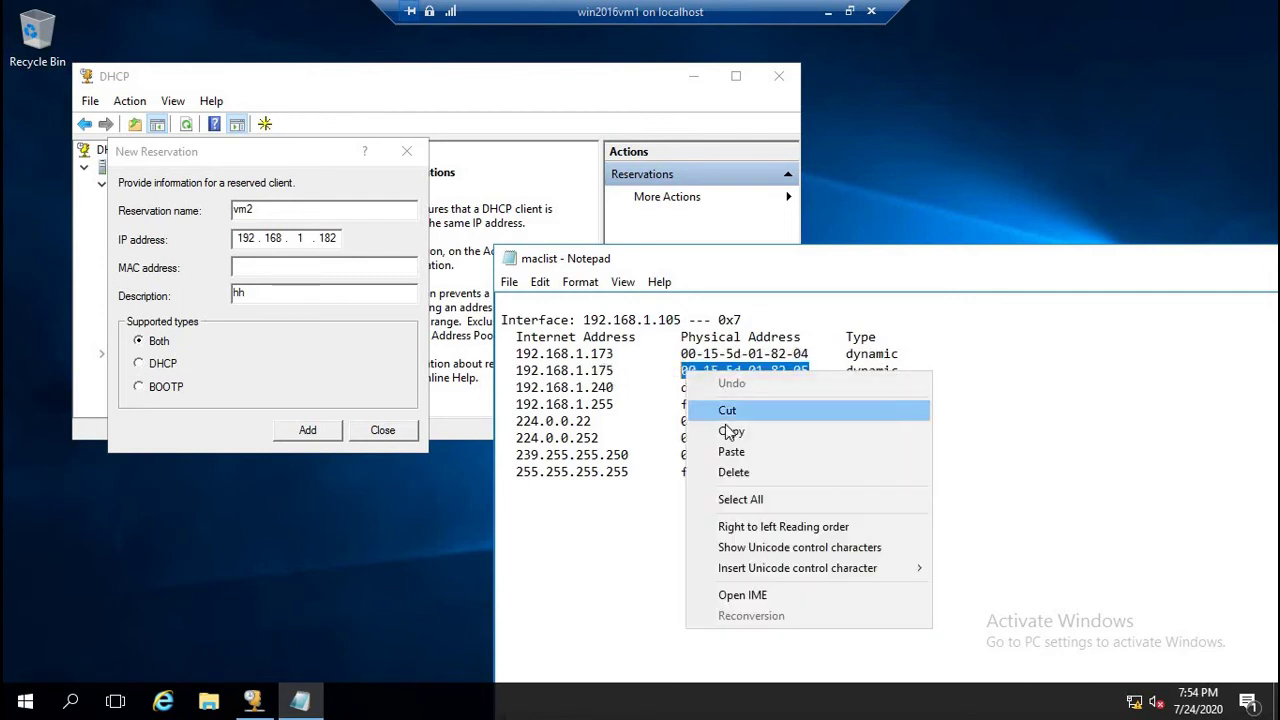
left_click(731, 431)
left_click(260, 267)
right_click(260, 267)
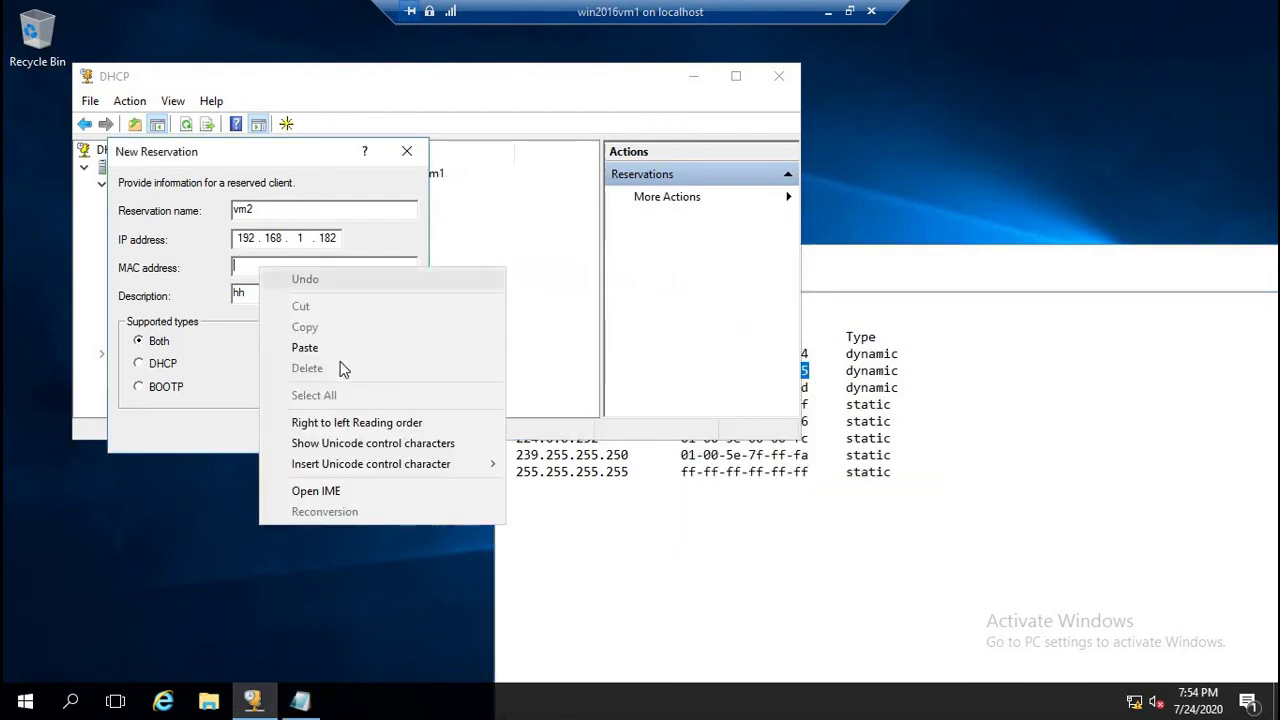
left_click(340, 349)
left_click(330, 432)
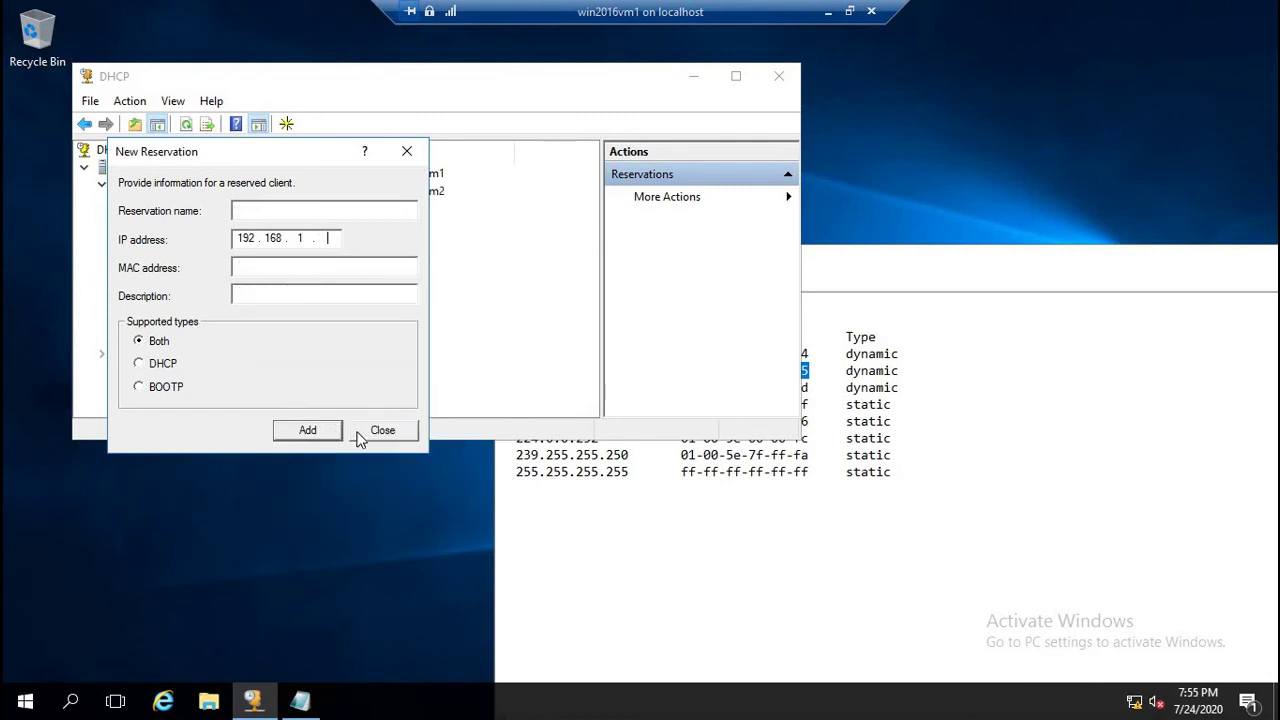
left_click(380, 431)
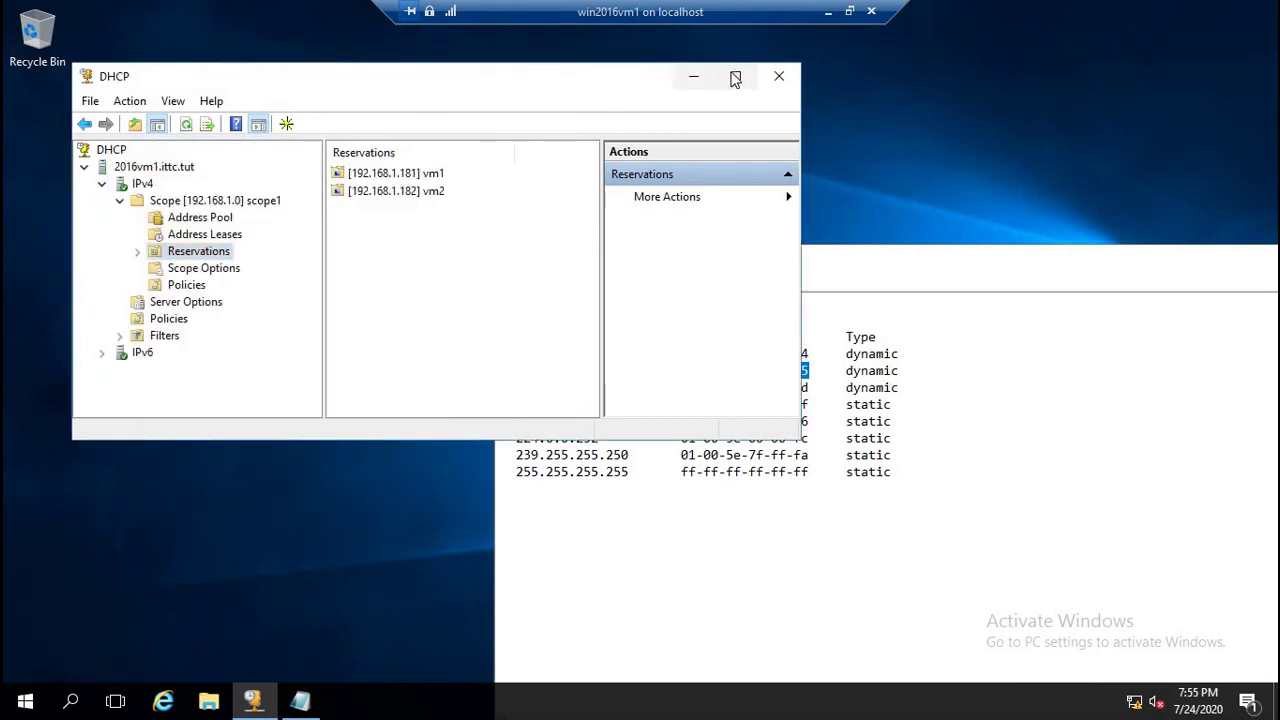
left_click(736, 76)
Expand Reservations and review the vm1 and vm2 options, including 003 Router
double_click(153, 184)
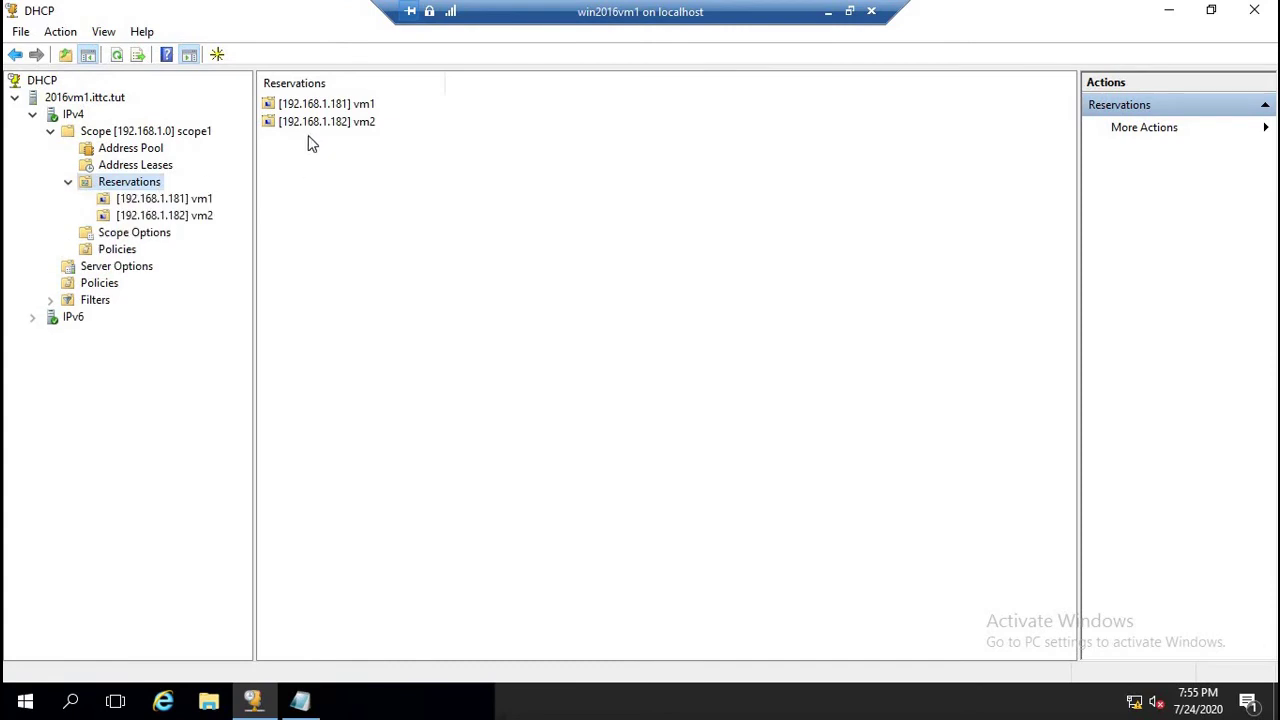
left_click(199, 201)
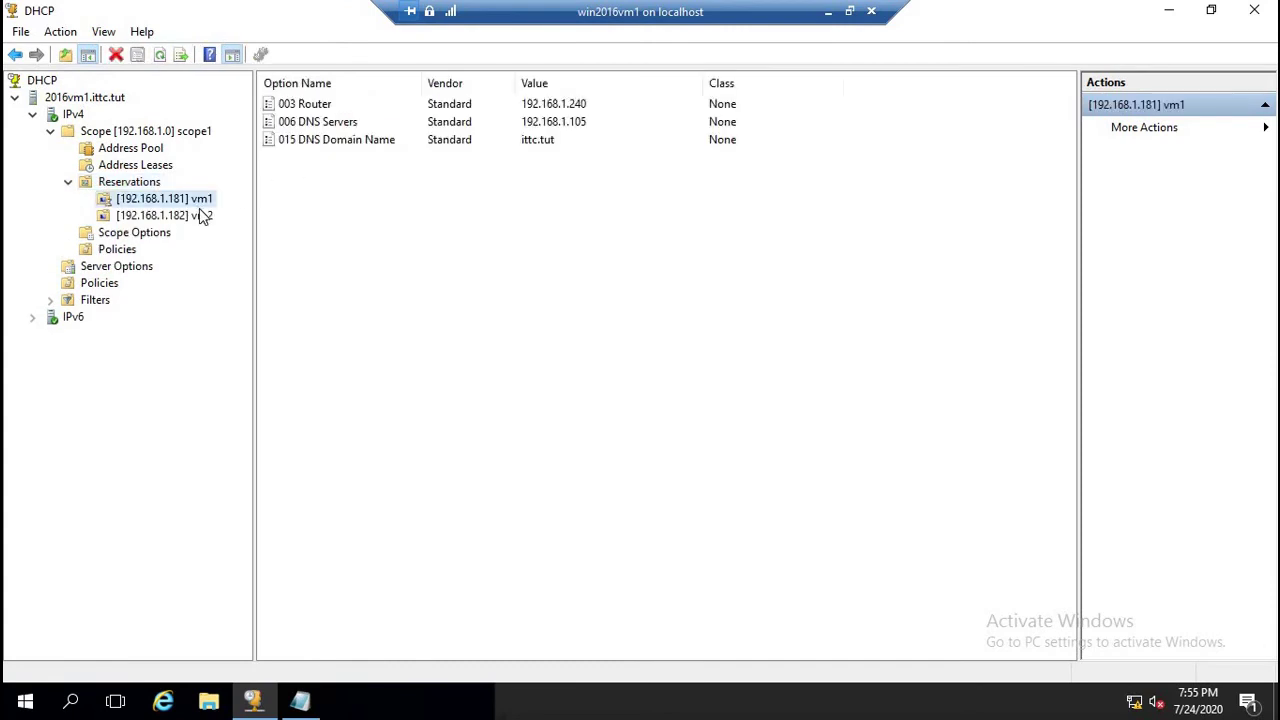
left_click(532, 105)
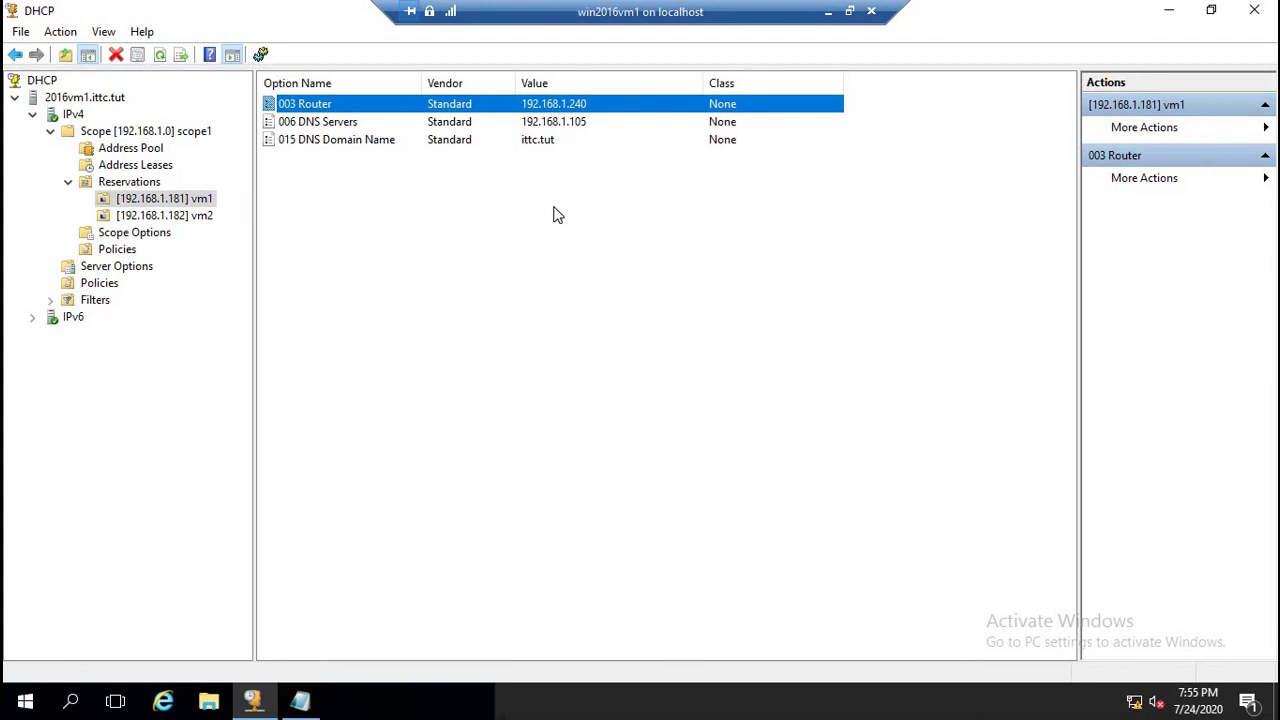
left_click(165, 215)
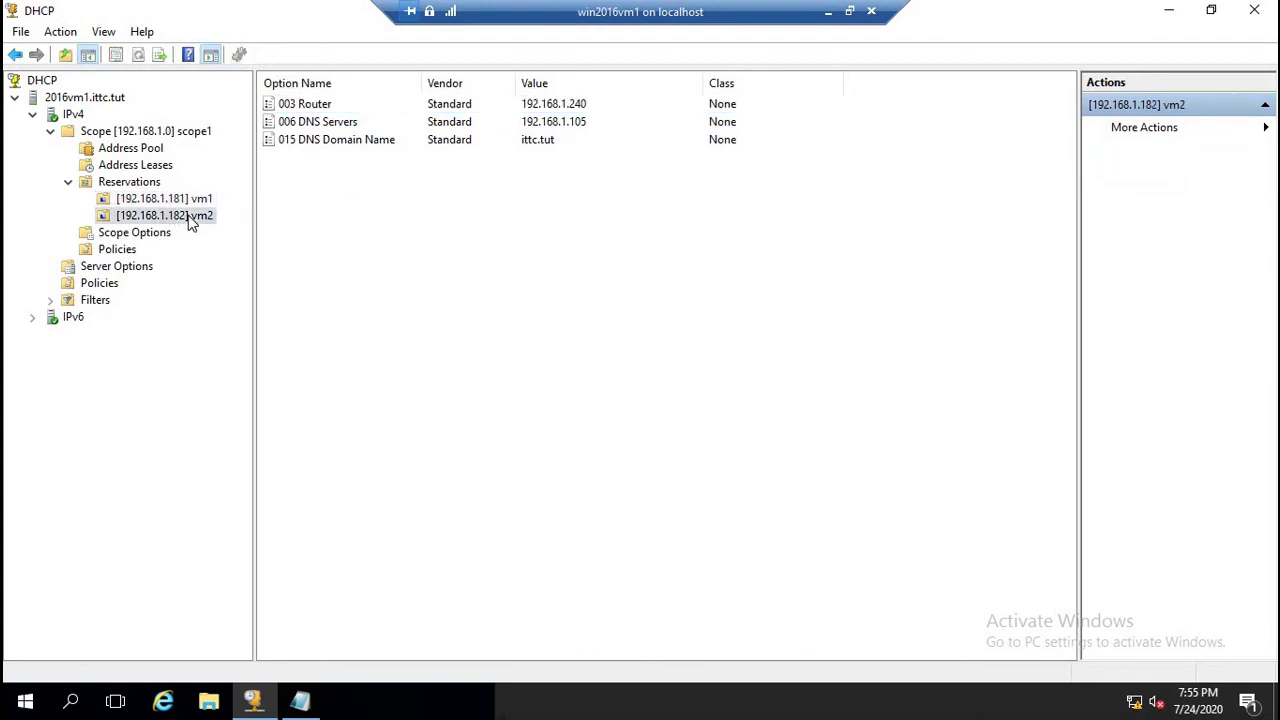
left_click(140, 182)
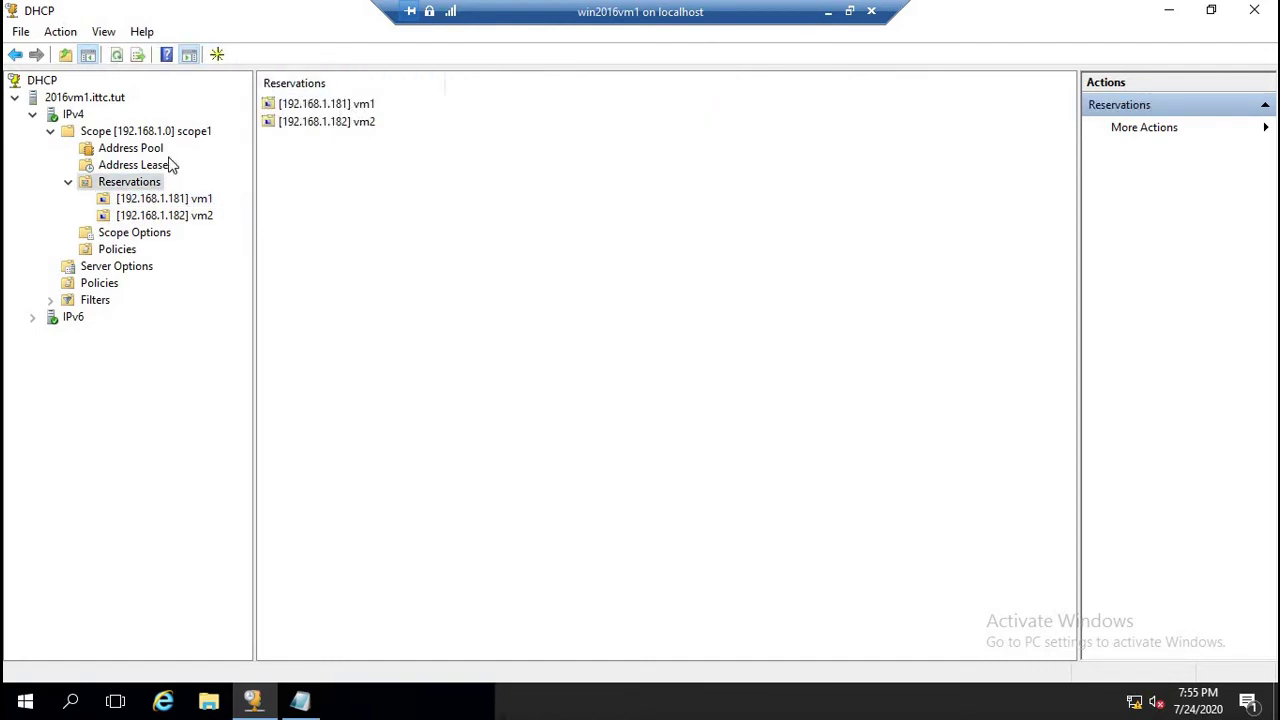
View the Address Pool, then the leases showing the 192.168.1.181 and .182 reservations
left_click(137, 149)
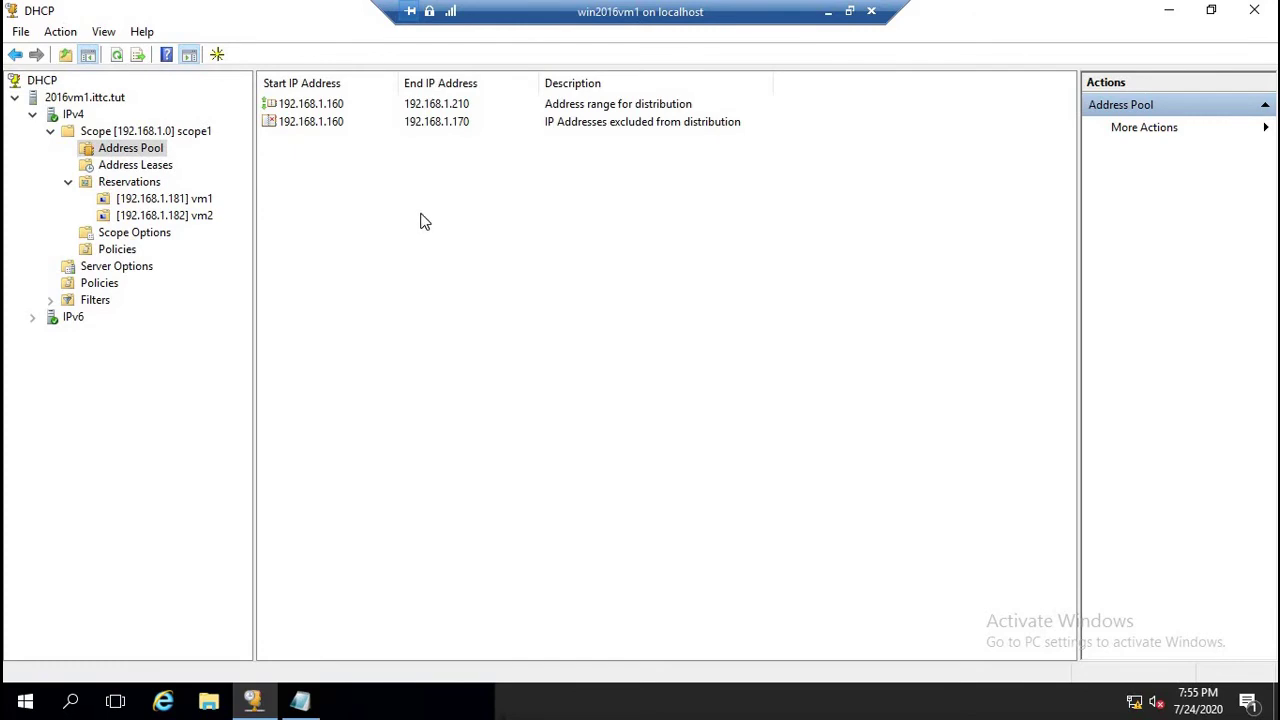
left_click(163, 166)
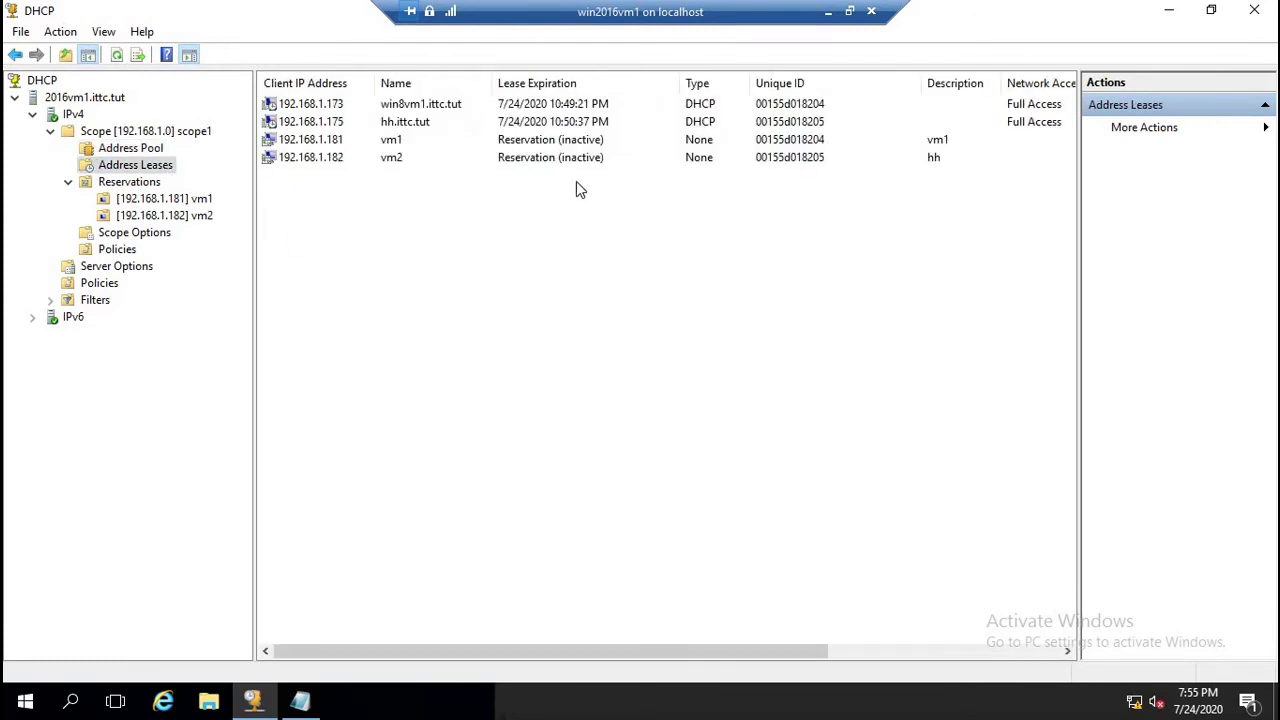
left_click(352, 142)
left_click(358, 160)
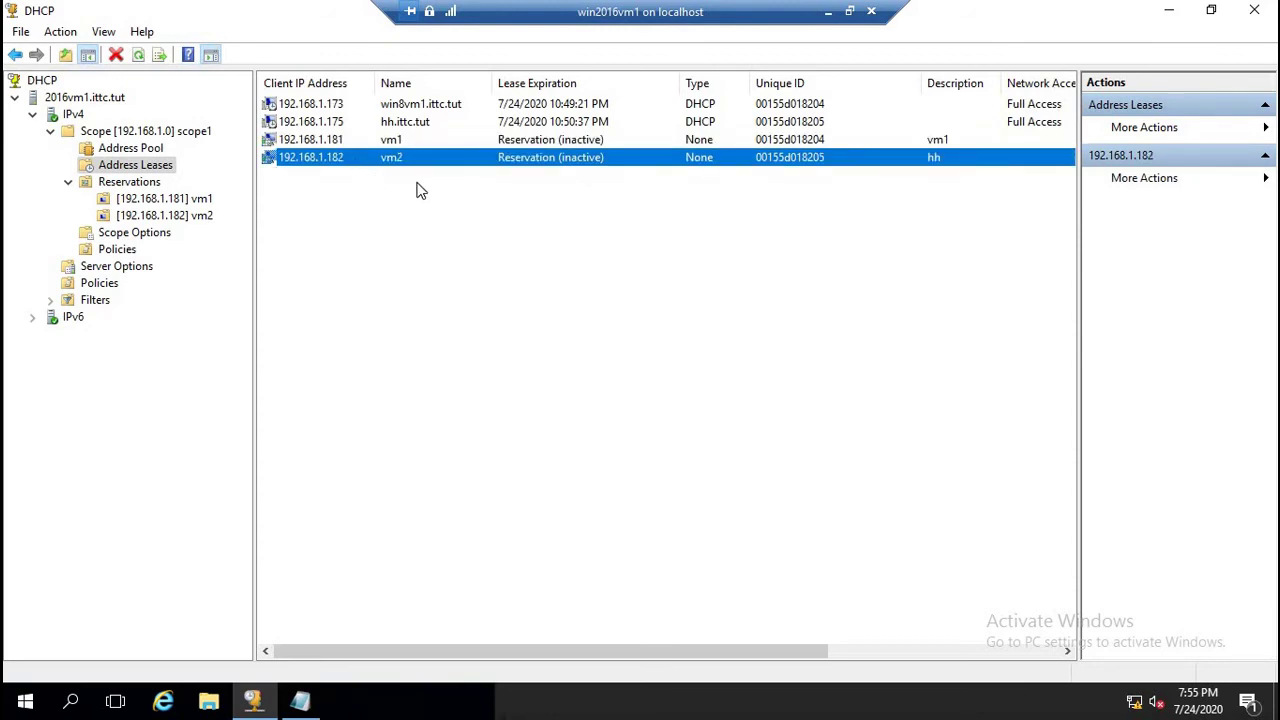
left_click(405, 192)
left_click(402, 145)
left_click(600, 157)
Compare the .173/.175 lease MACs with the vm1/vm2 reservations, then minimize the server session
left_click(563, 108)
left_click(567, 122)
left_click(560, 106)
left_click(560, 121)
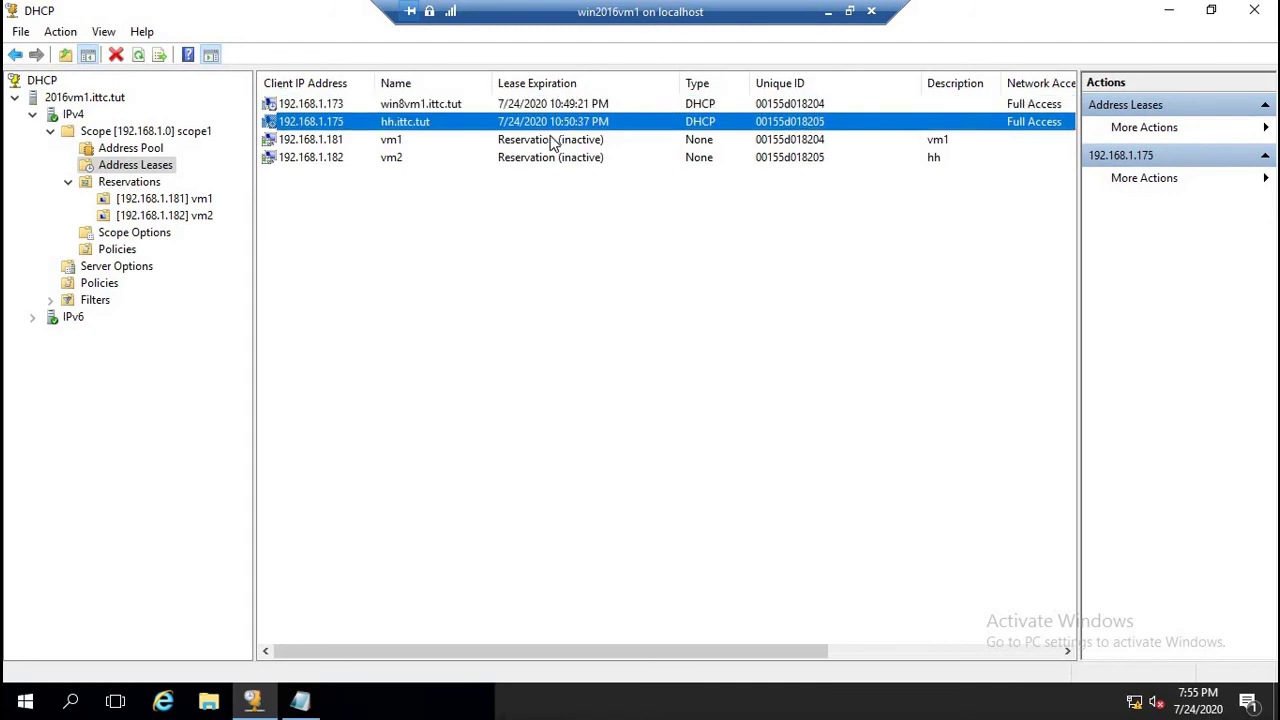
left_click(540, 106)
left_click(537, 130)
left_click(533, 157)
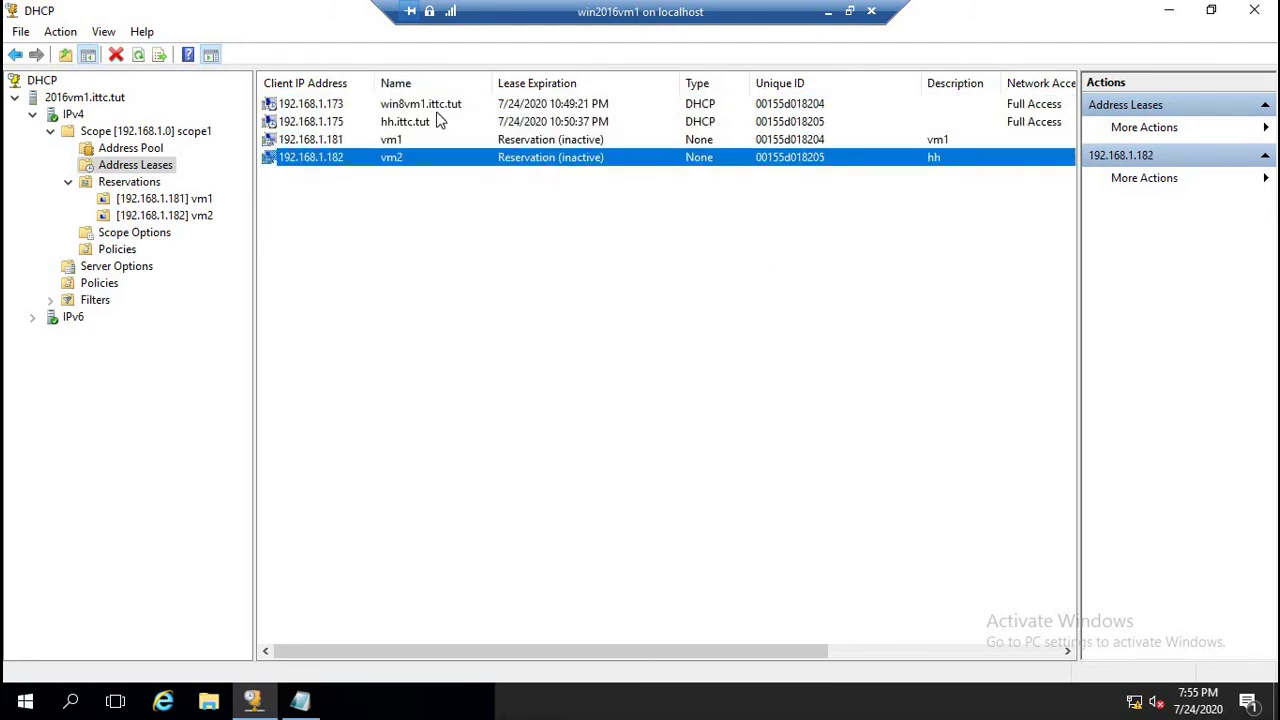
left_click(359, 106)
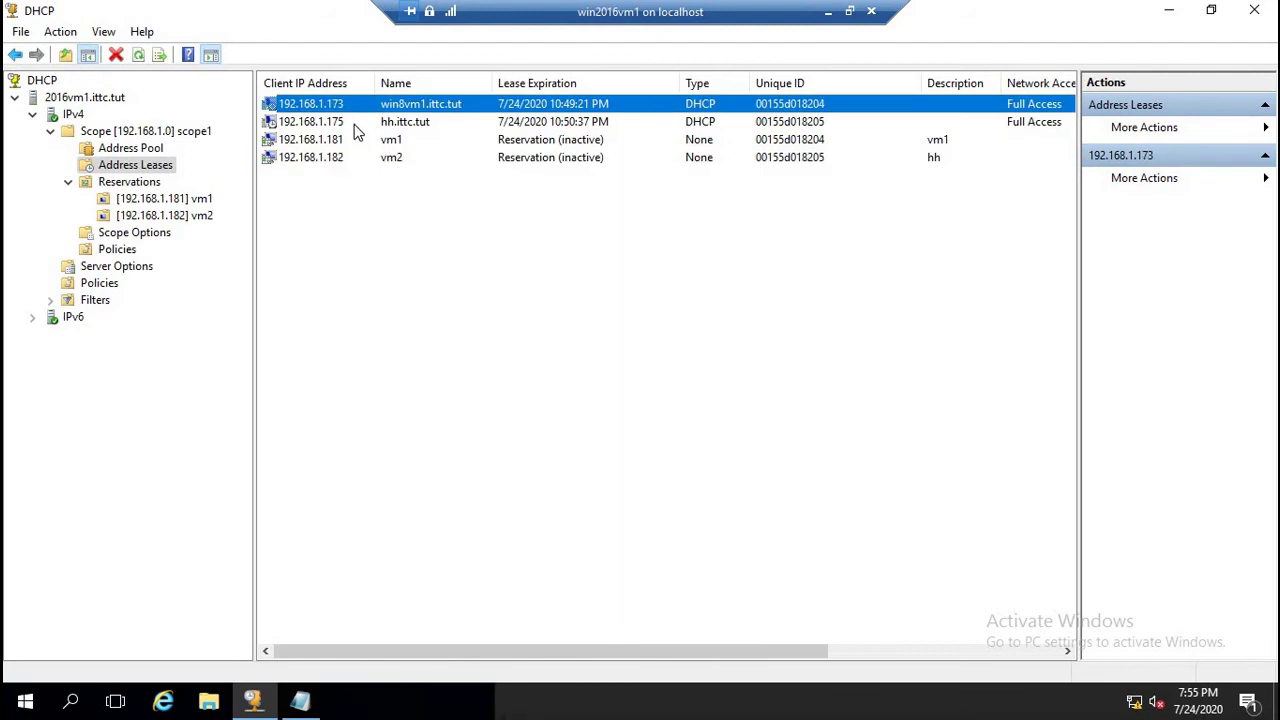
left_click(357, 125)
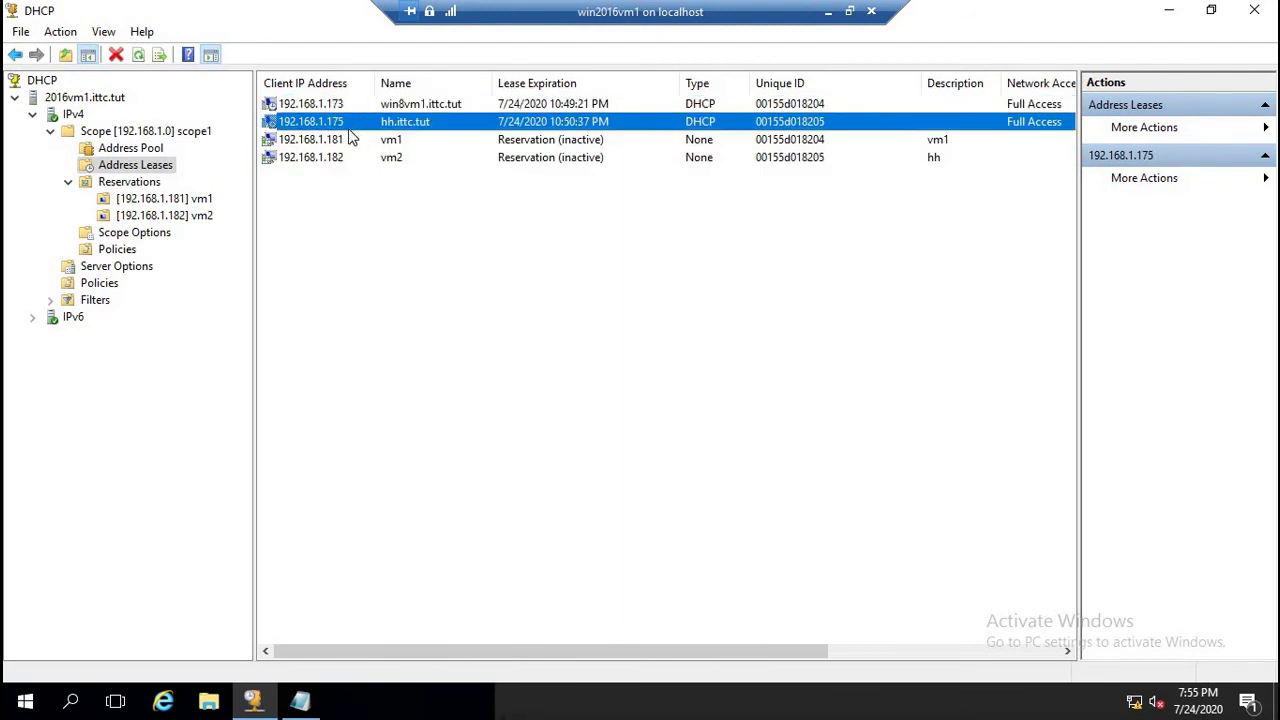
left_click(348, 140)
left_click(349, 156)
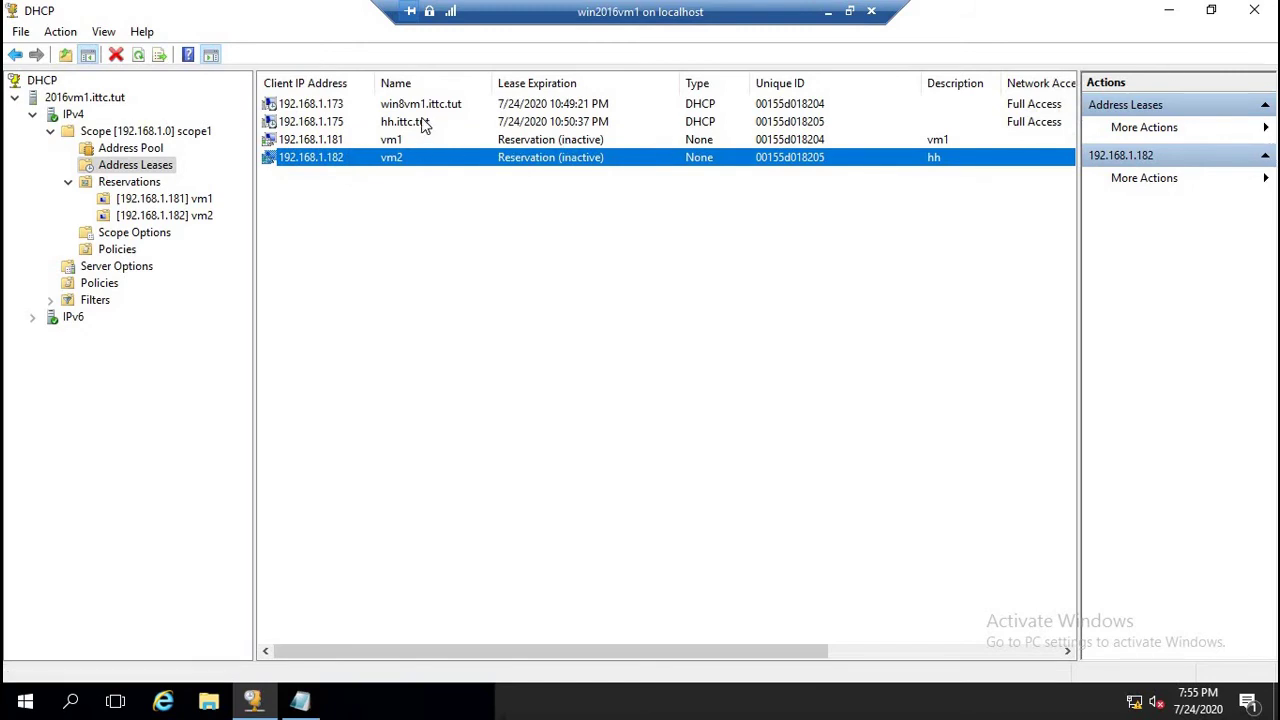
left_click(827, 16)
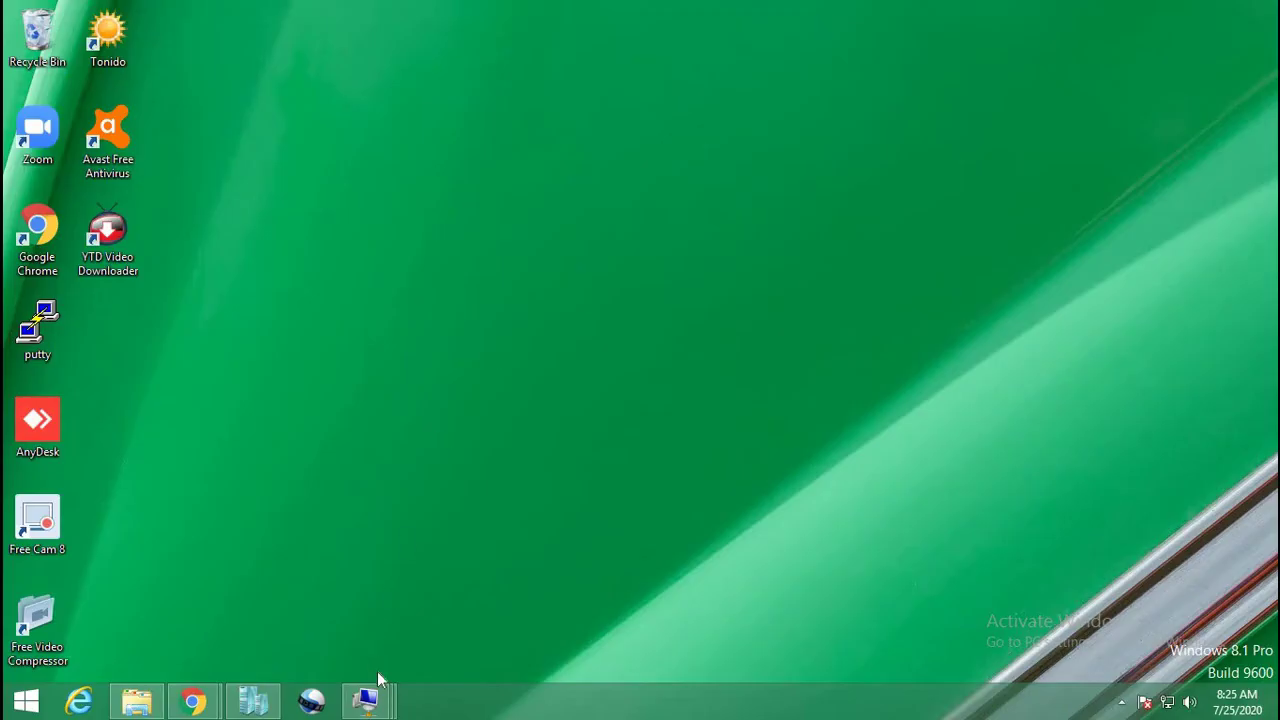
On win8vm1, release the client's DHCP lease and display its IP configuration
left_click(363, 610)
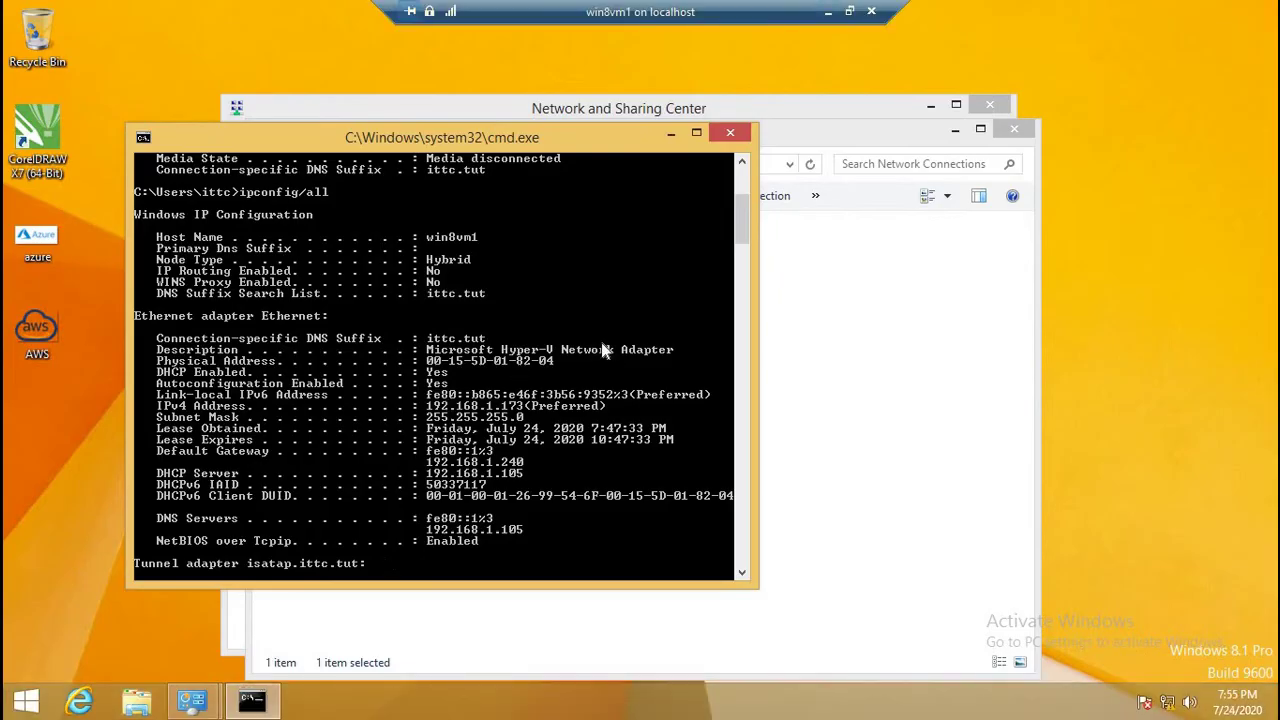
scroll(603, 350, "down", 11)
key("Up")
key("Up")
key("Return")
key("Up")
key("Up")
key("Up")
key("Up")
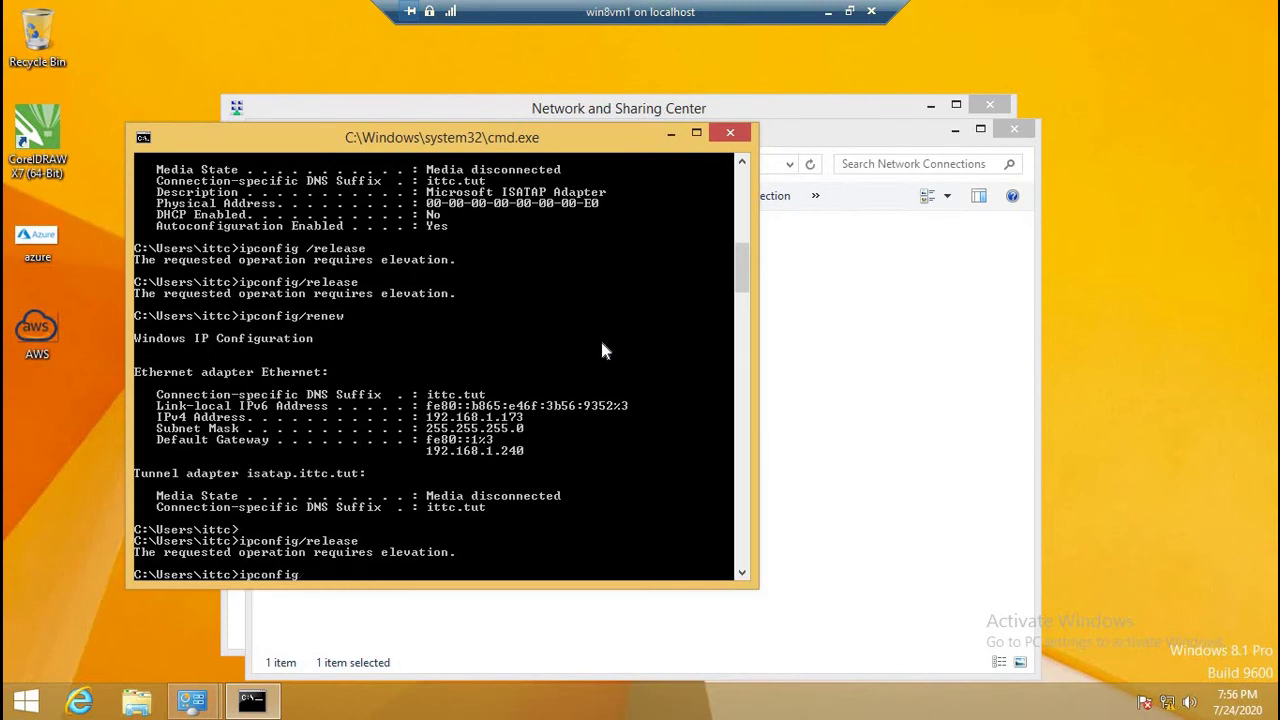
key("Return")
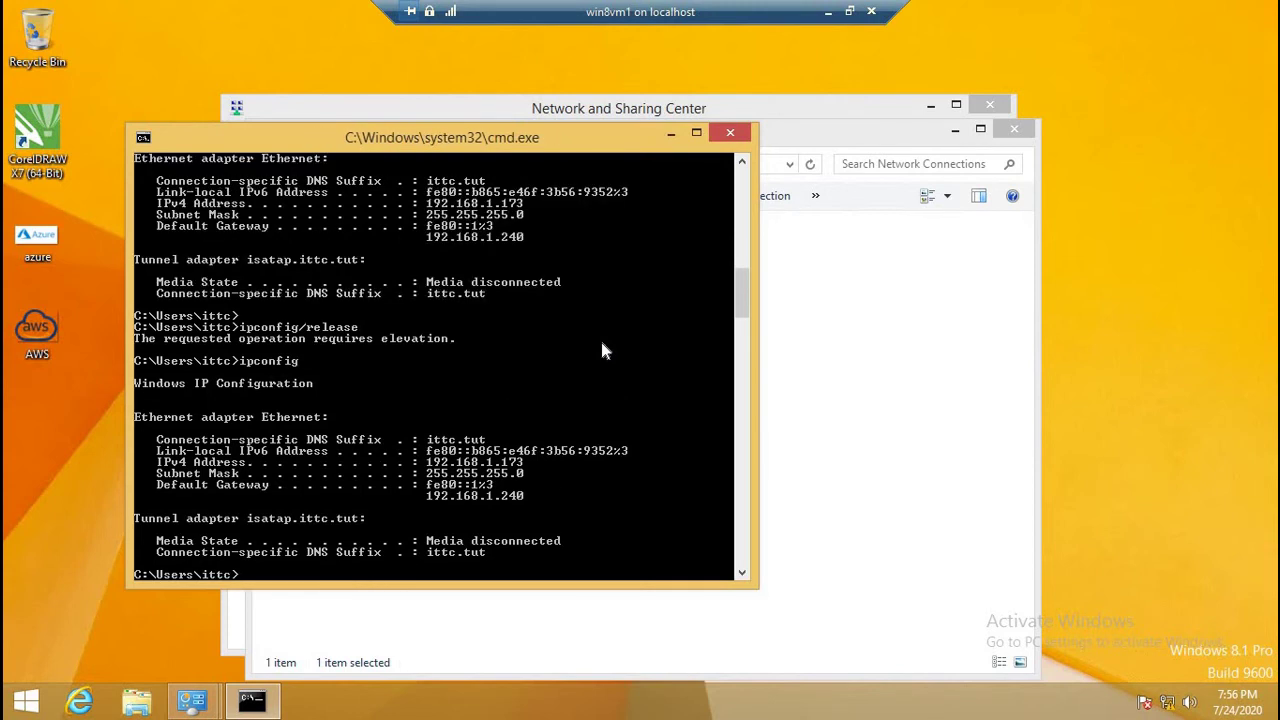
Run ipconfig /renew, then rerun it with corrected spacing after the NCB error
key("Up")
type("/renew")
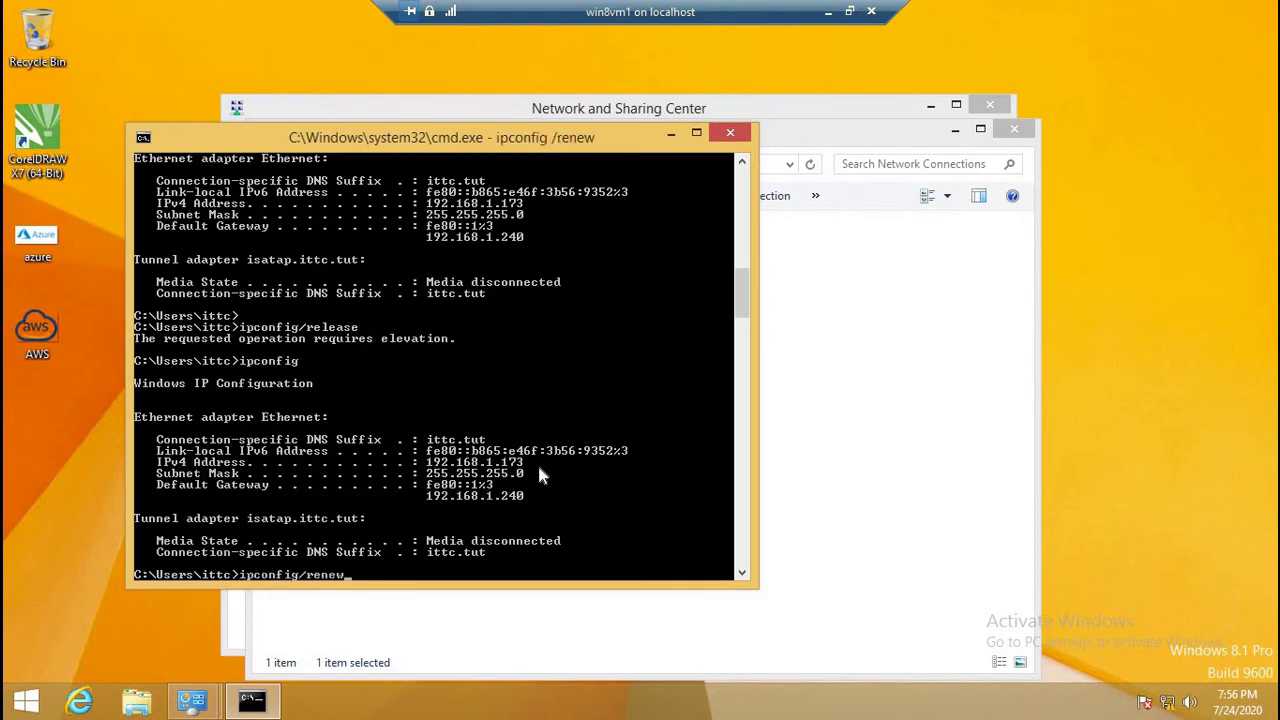
key("Return")
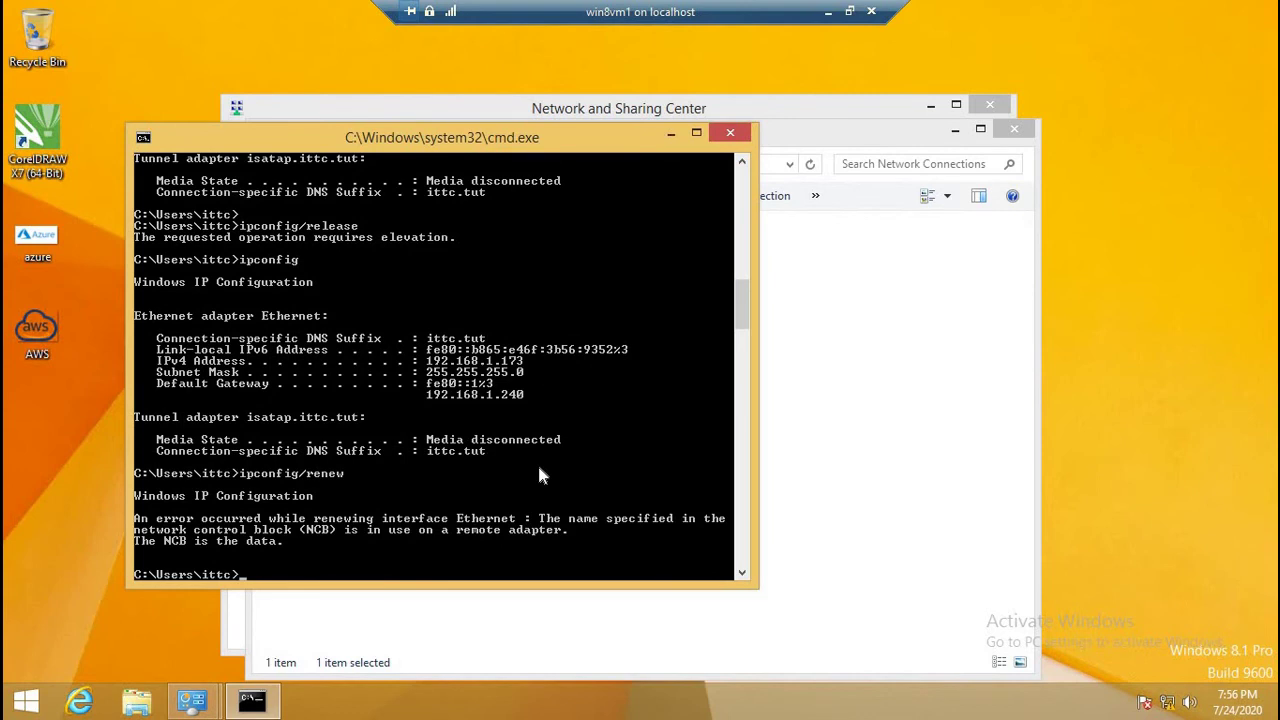
key("Up")
key("Left")
key("Left")
key("Left")
key("Left")
key("Left")
key("Left")
key("Return")
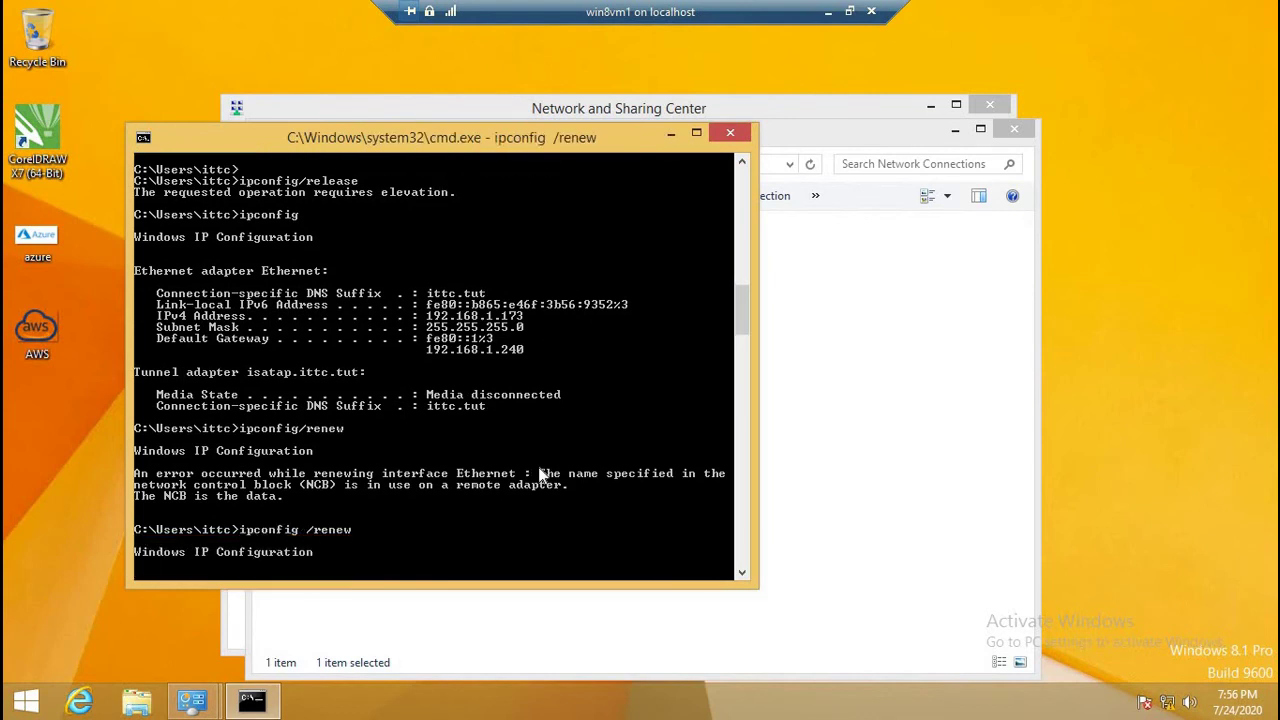
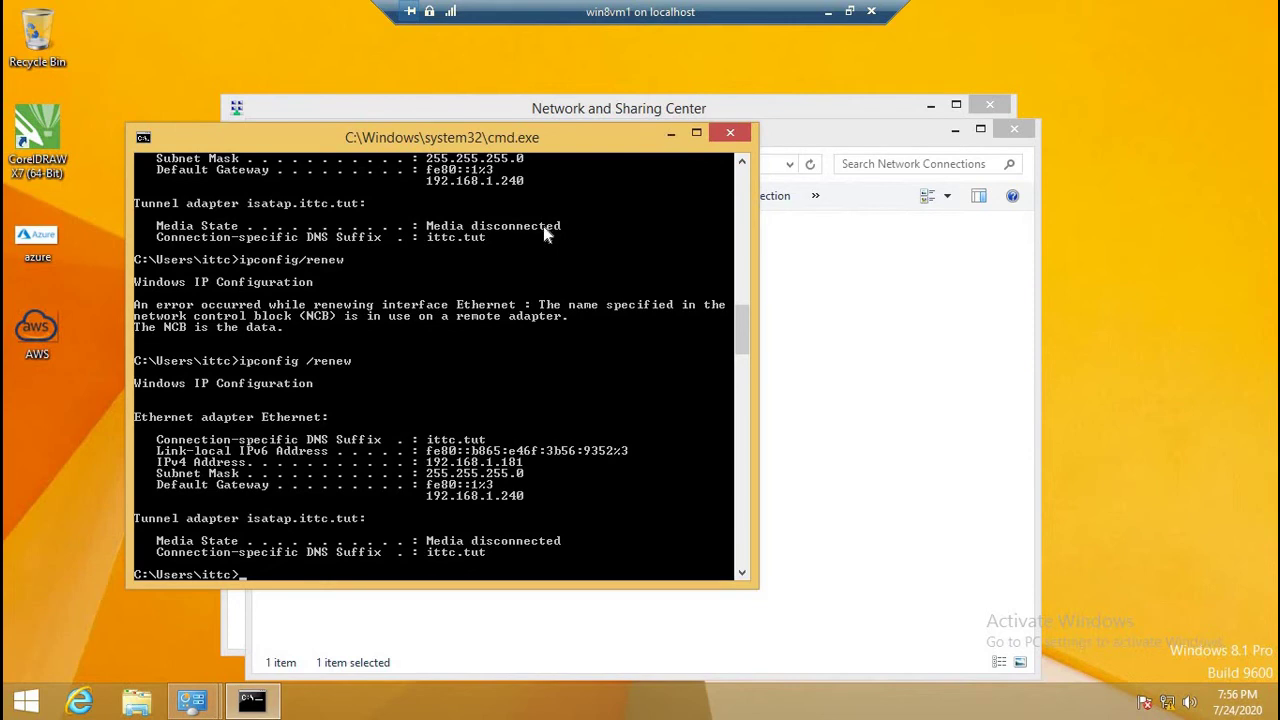
Switch from win8vm1 to win8vm2 and close its old Ethernet details and status windows
left_click(828, 11)
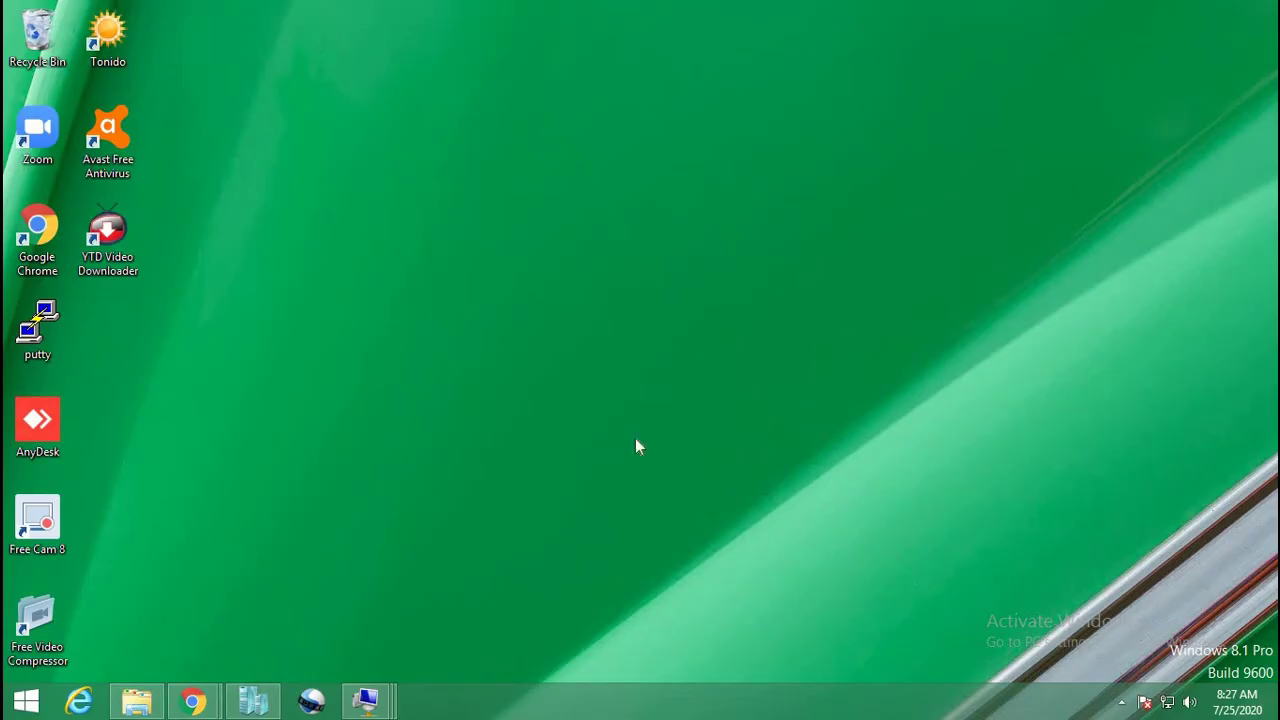
mouse_move(366, 700)
left_click(586, 630)
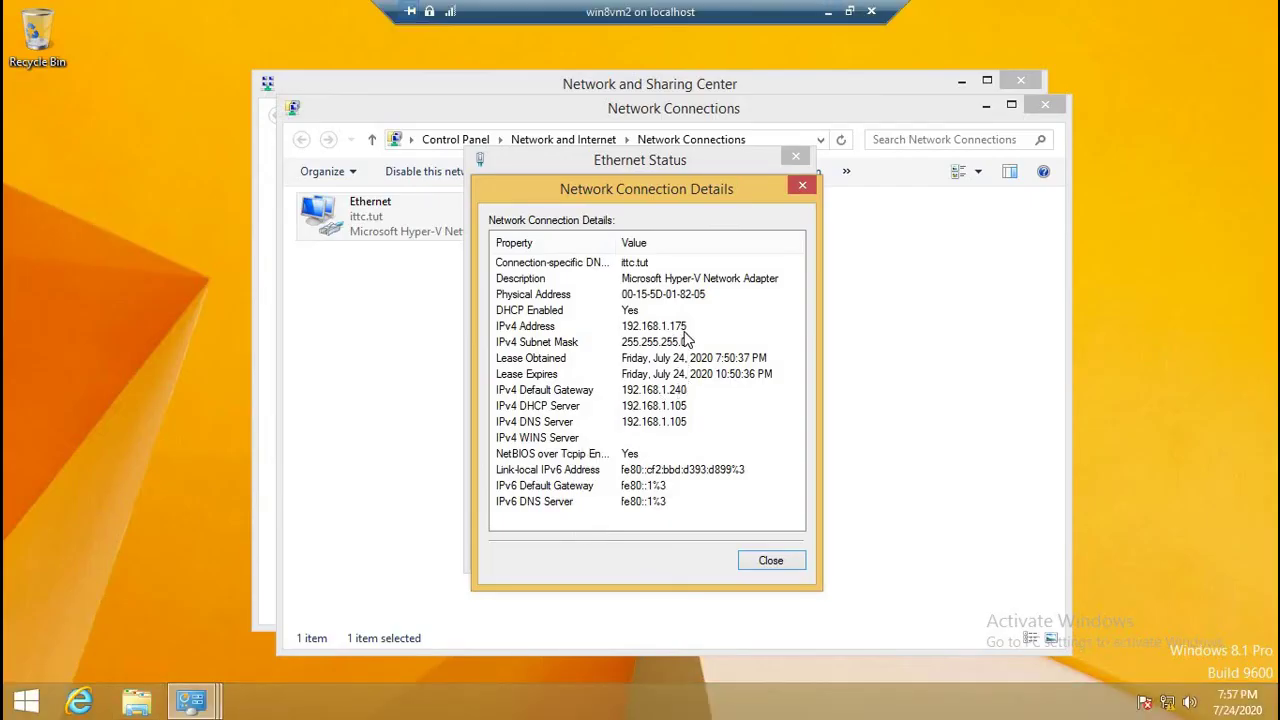
left_click(783, 566)
left_click(777, 551)
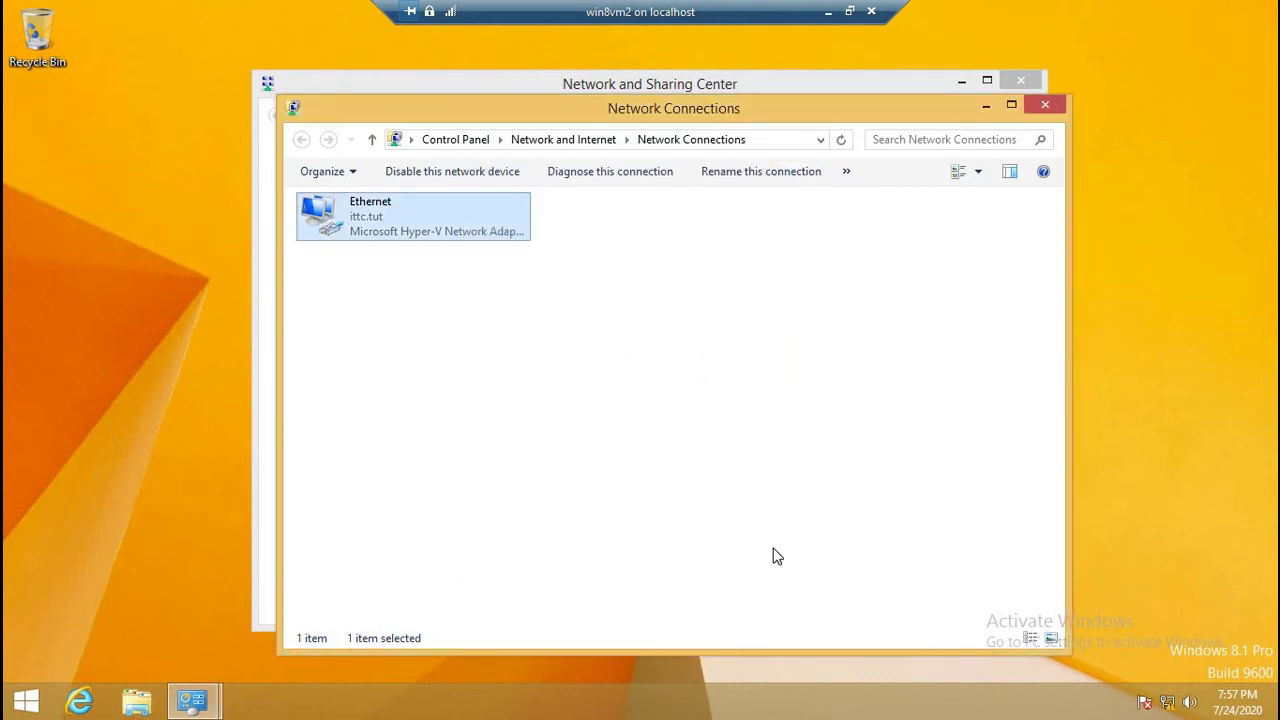
Disable and re-enable win8vm2's Ethernet, then confirm its lease 192.168.1.182 from 192.168.1.105
right_click(389, 202)
left_click(439, 215)
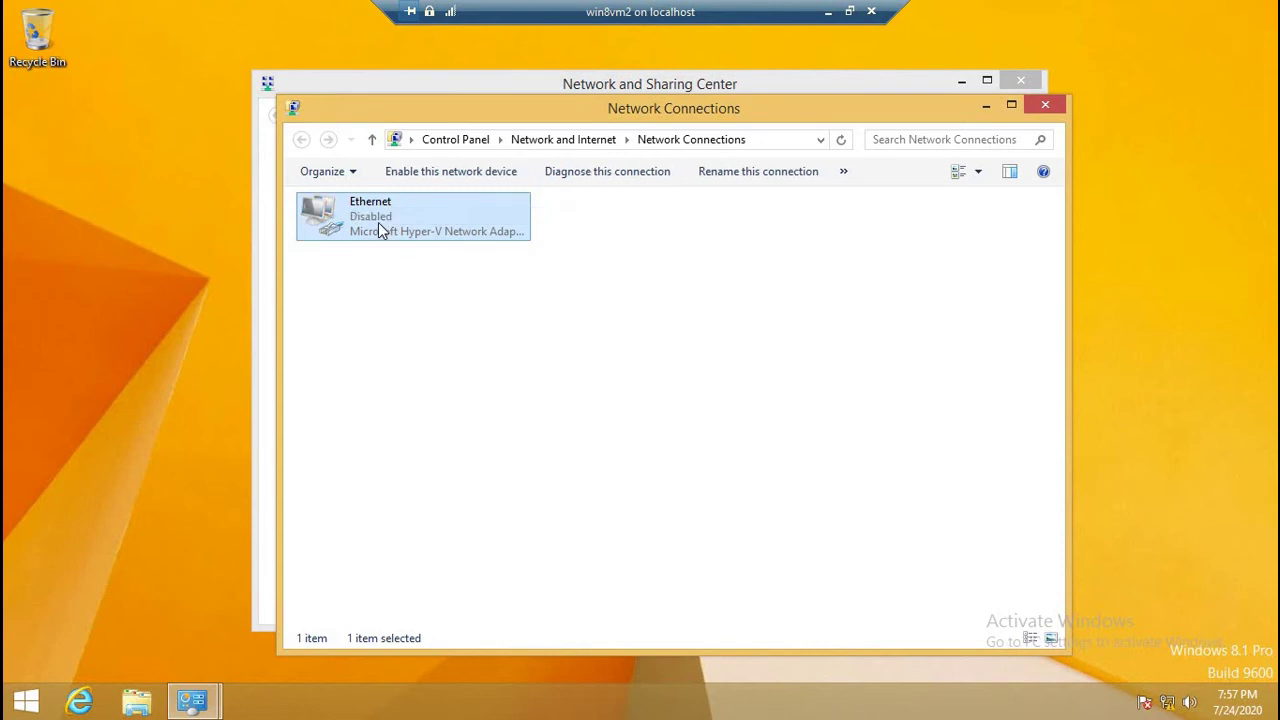
right_click(378, 216)
left_click(412, 226)
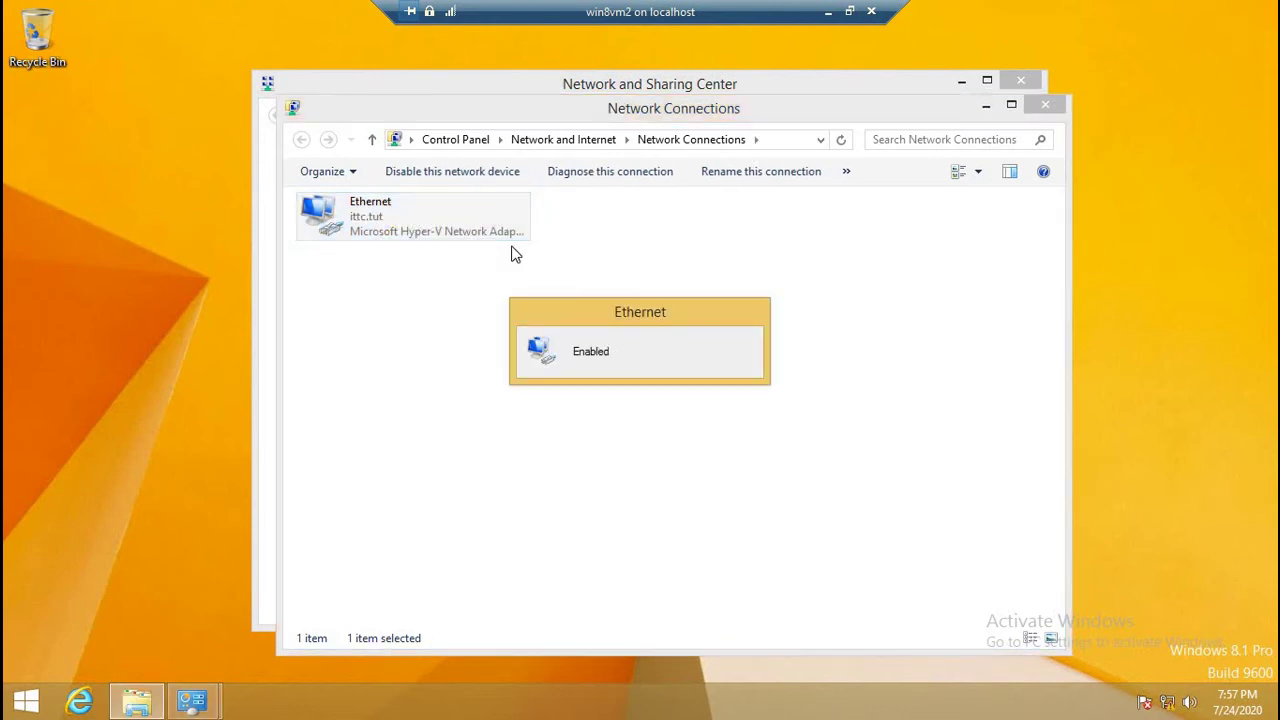
right_click(362, 218)
left_click(412, 250)
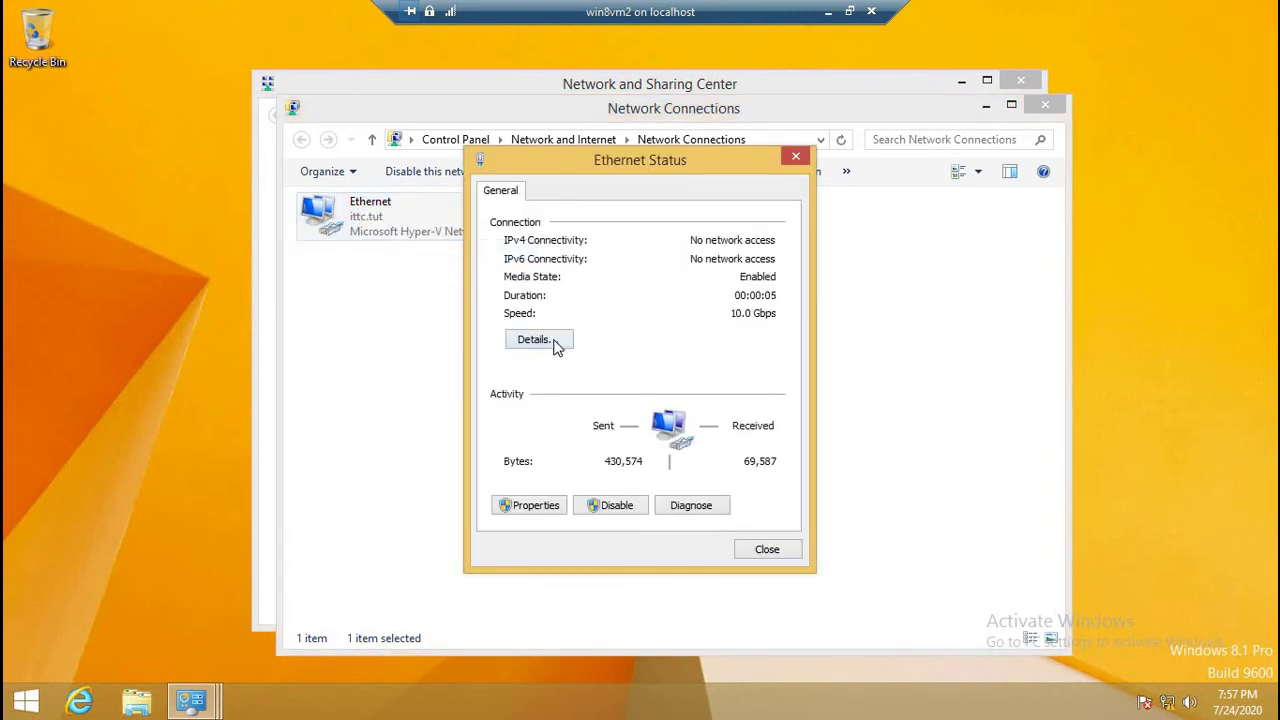
left_click(555, 341)
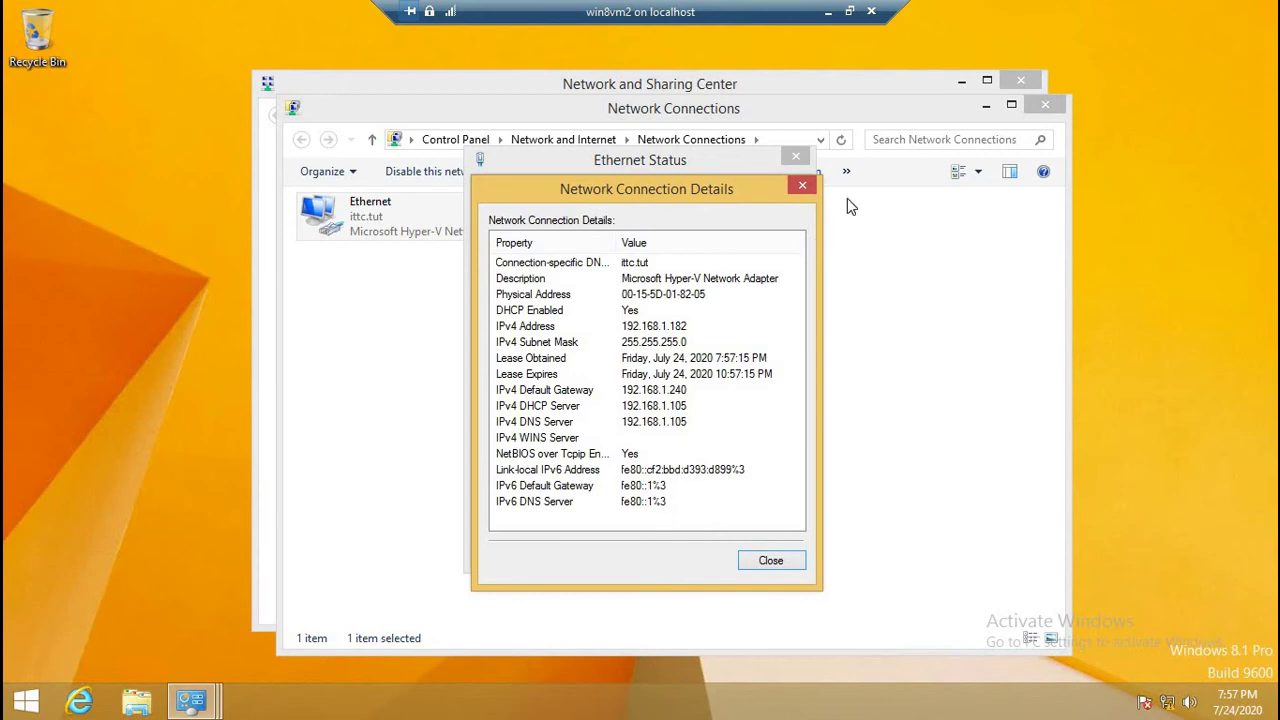
Minimize win8vm2 and bring up the win2016vm1 server session
left_click(829, 20)
mouse_move(366, 698)
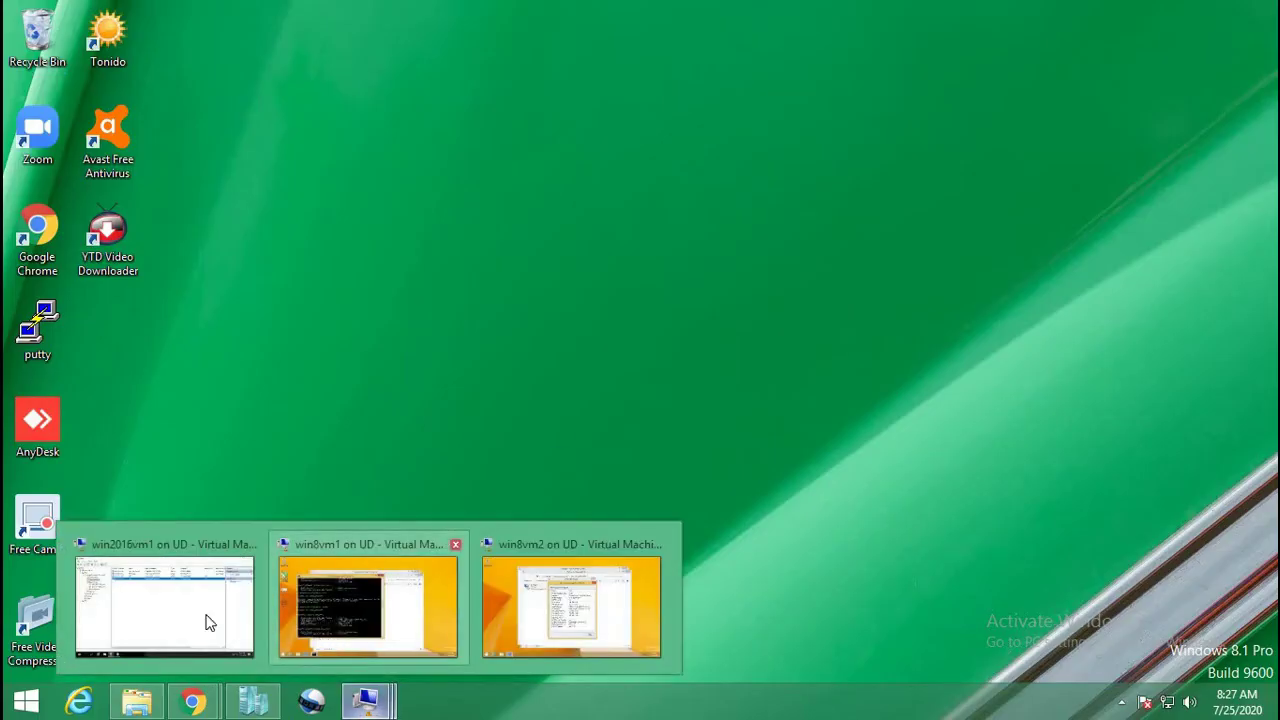
left_click(245, 612)
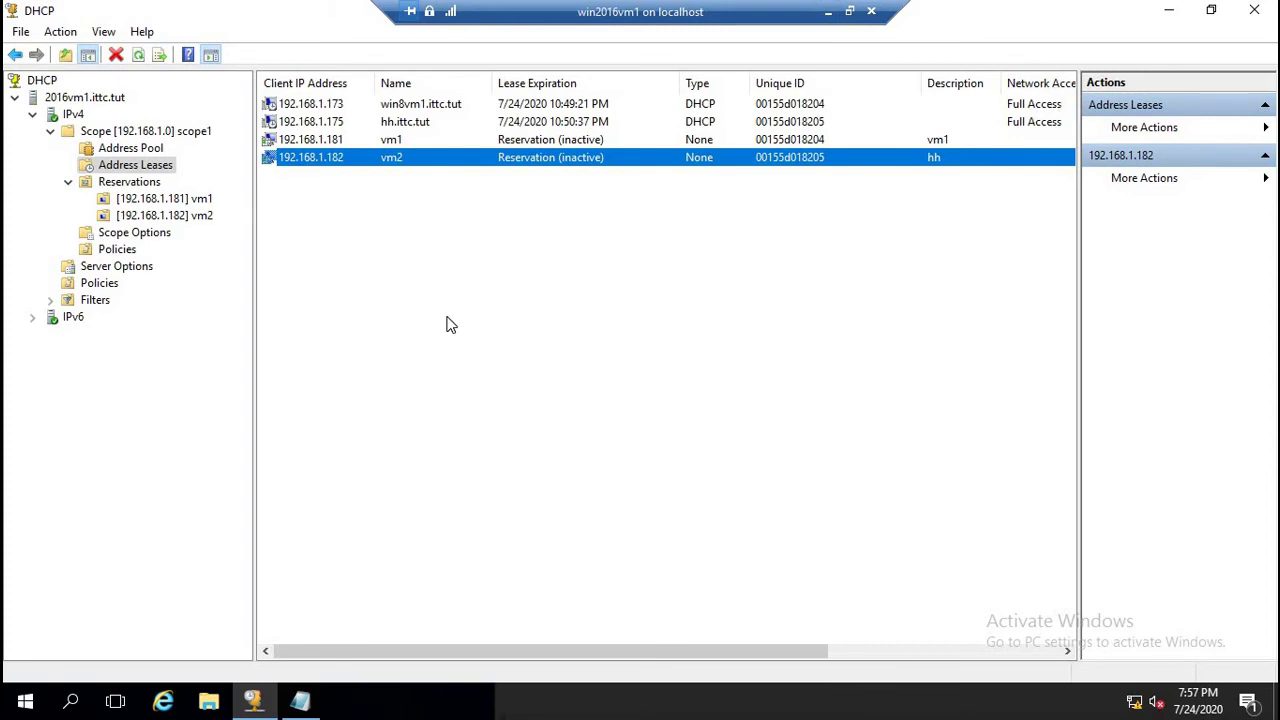
Refresh Address Leases to show reservations 192.168.1.181 (win8vm1) and 192.168.1.182 (hh) active
right_click(409, 263)
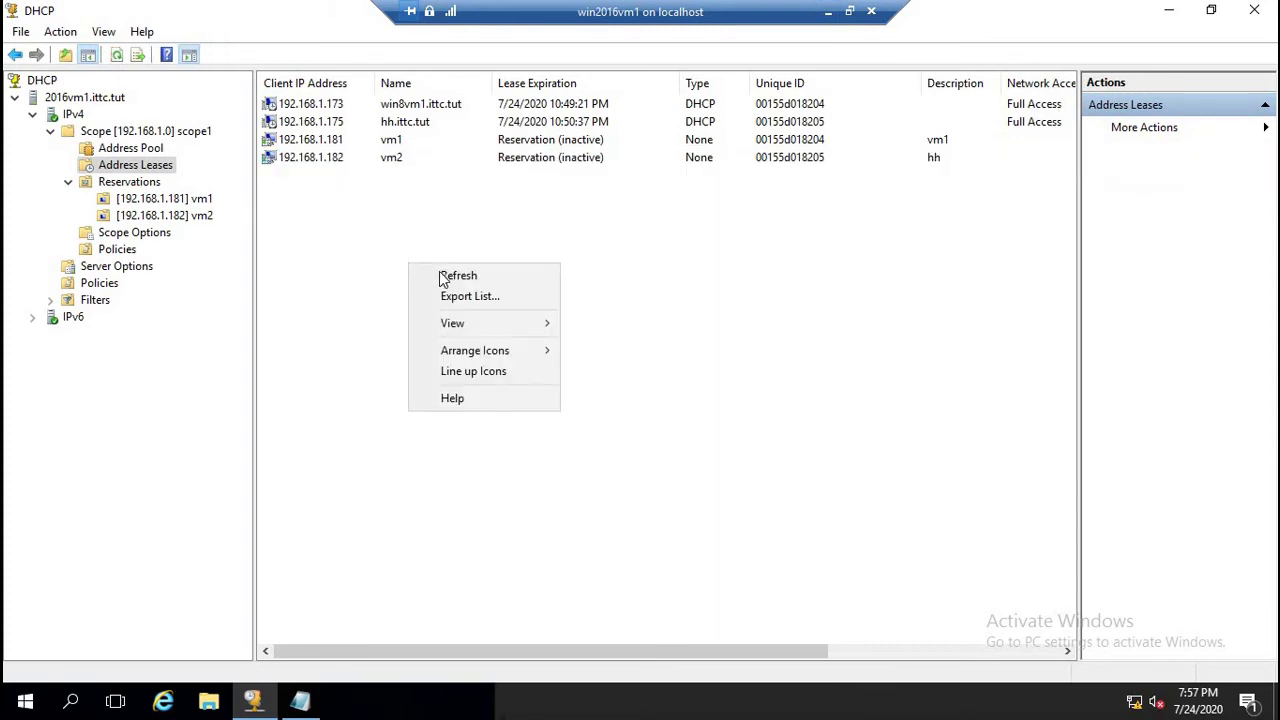
left_click(582, 142)
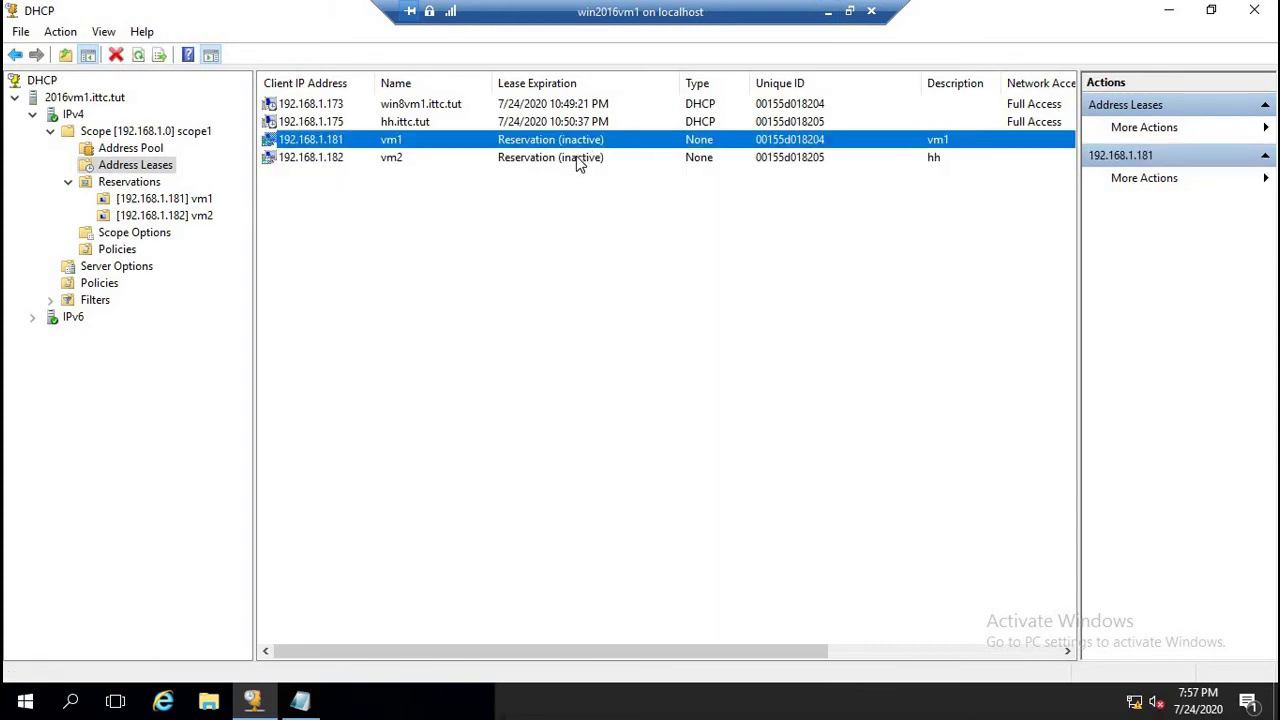
left_click(578, 160)
right_click(533, 262)
left_click(566, 269)
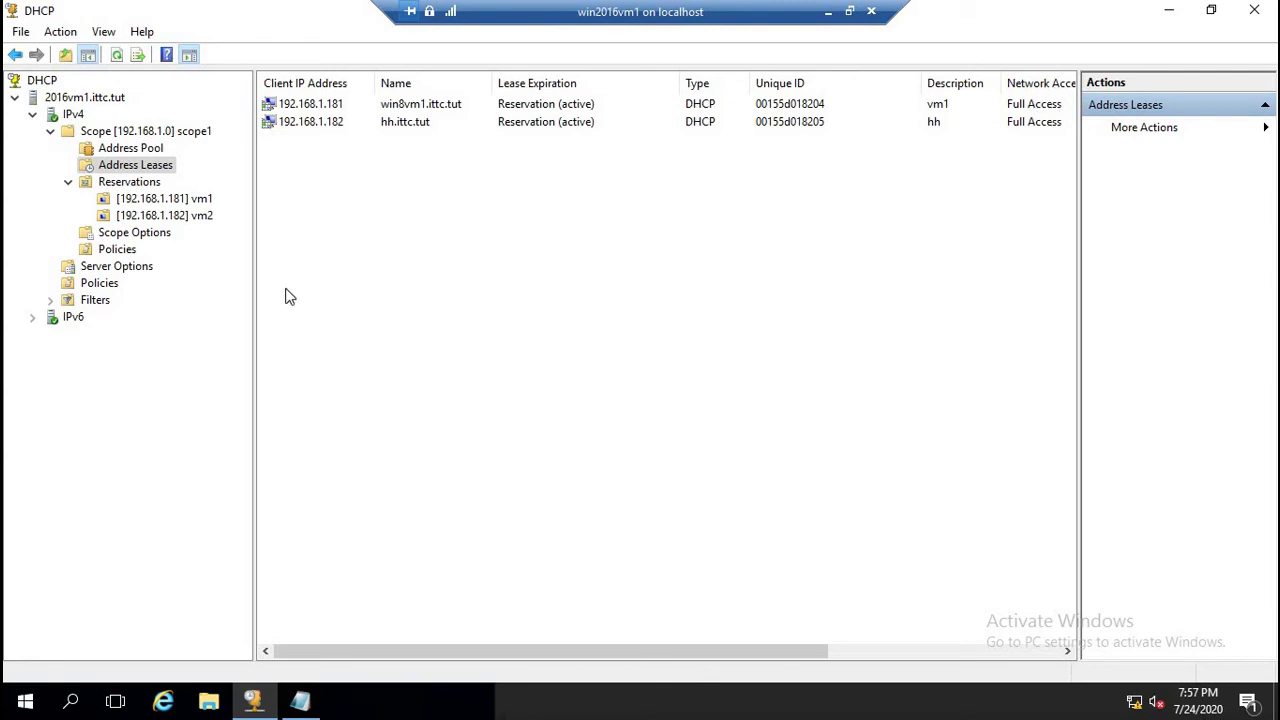
left_click(74, 117)
Stop the DHCP Server service on 2016vm1.ittc.tut via All Tasks, then minimize the server session
right_click(75, 118)
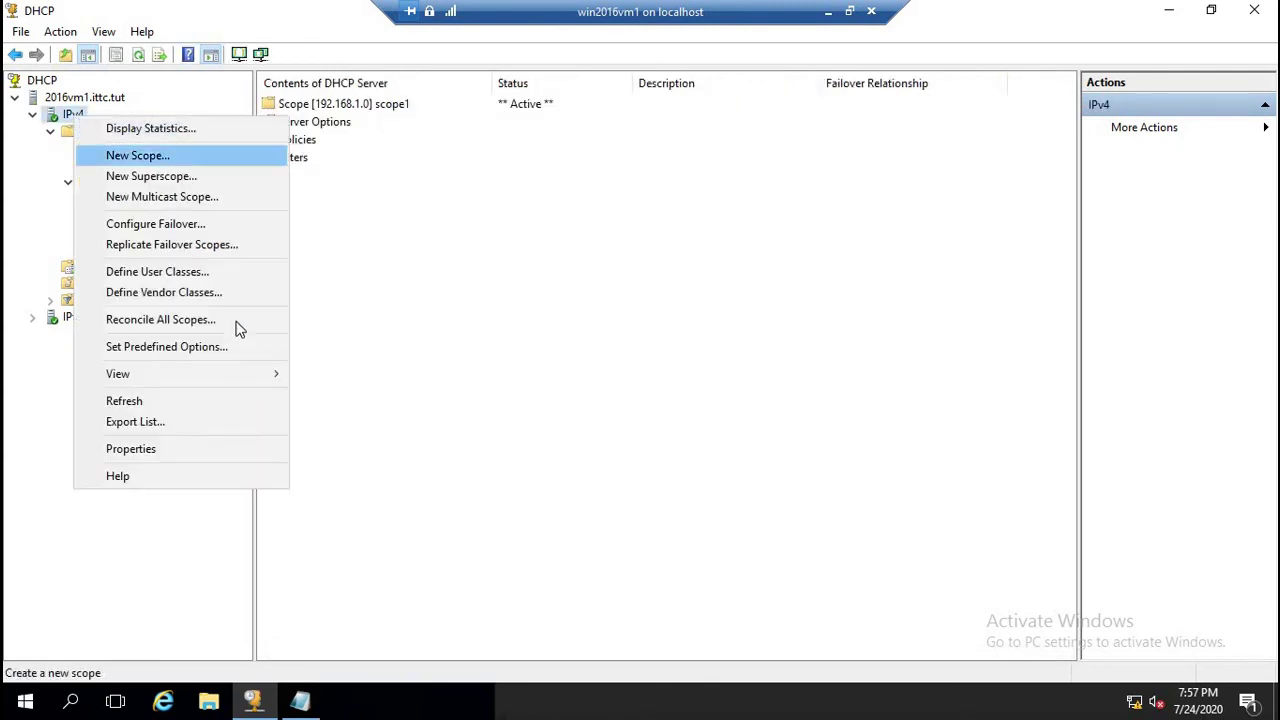
left_click(216, 402)
left_click(84, 97)
right_click(85, 97)
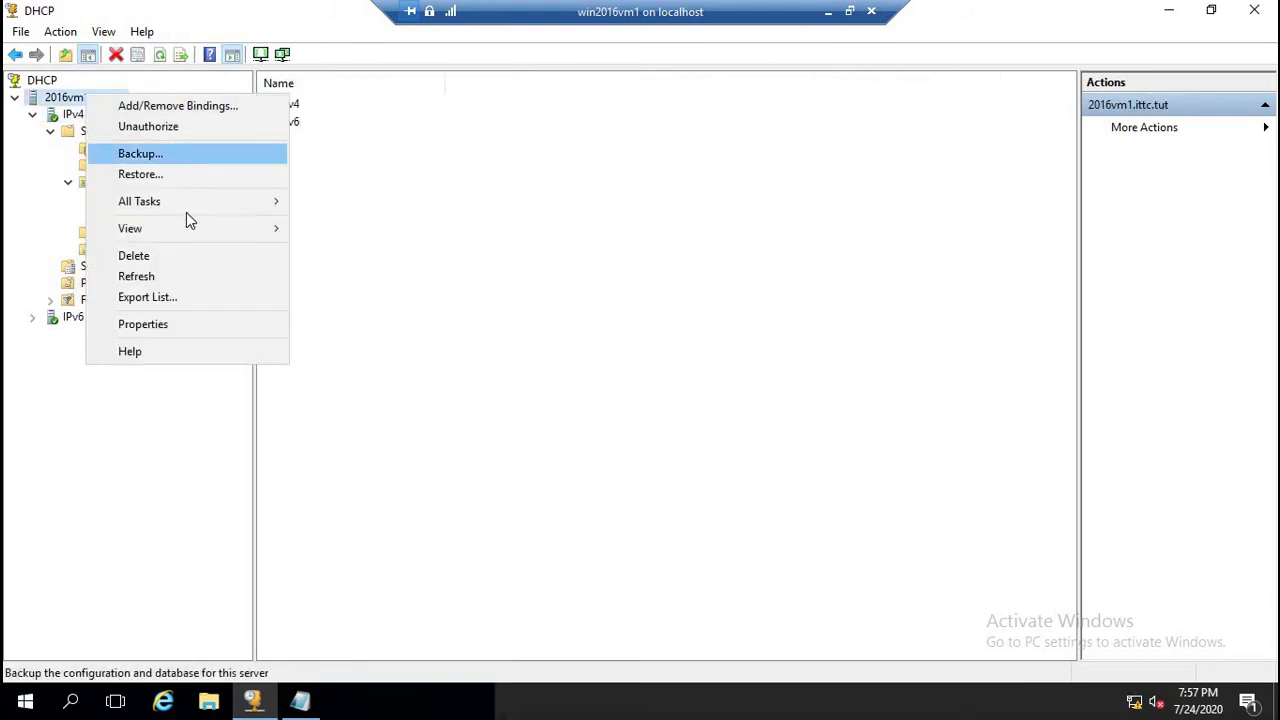
mouse_move(200, 211)
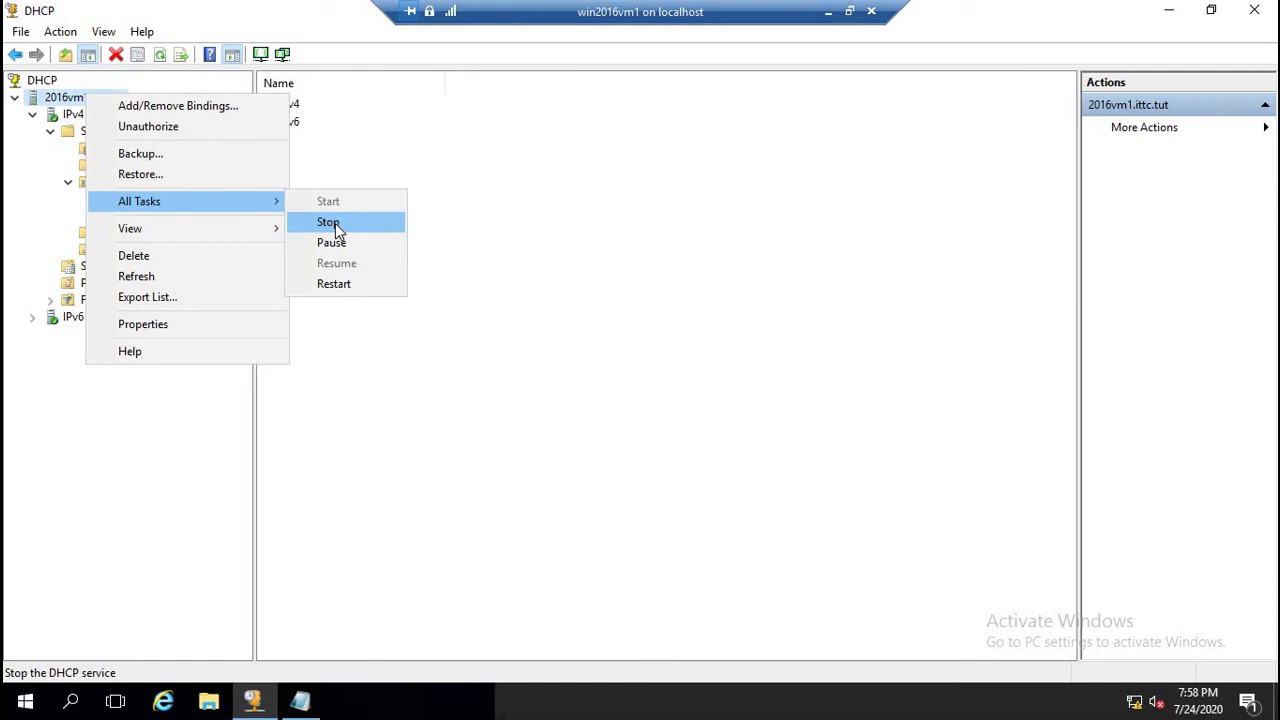
left_click(330, 222)
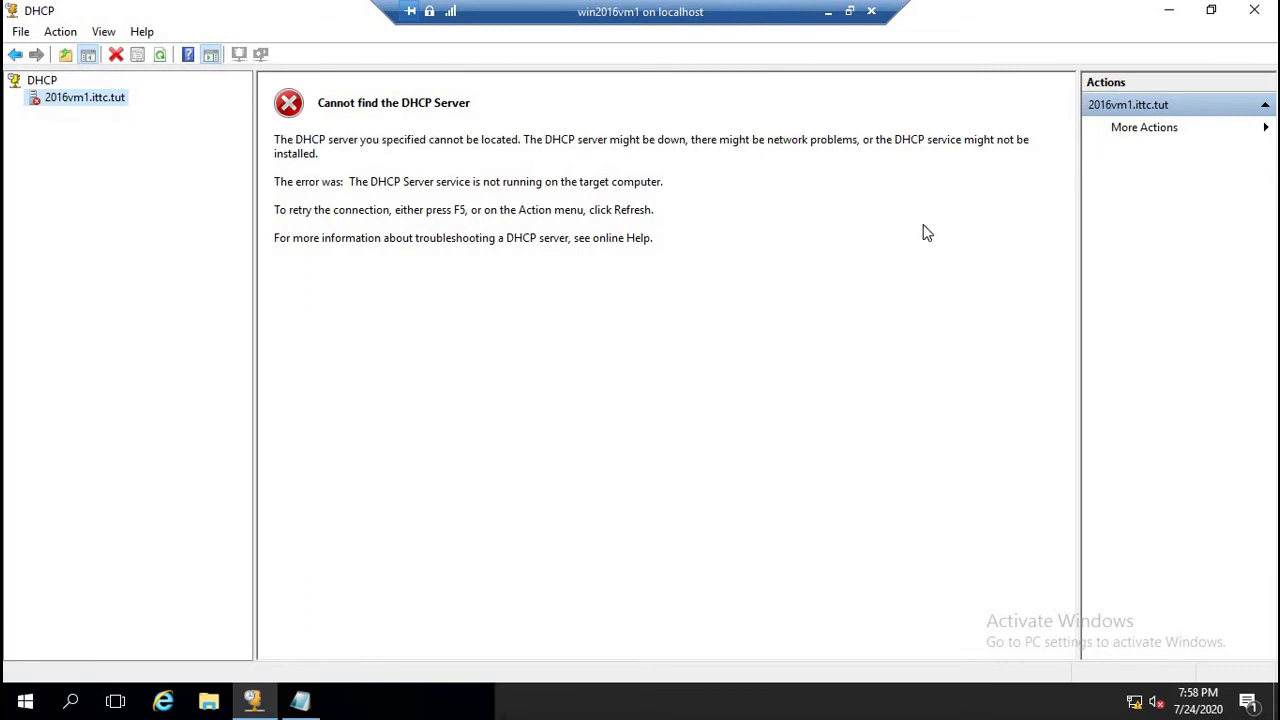
left_click(827, 13)
On win8vm1, run ipconfig /release in Command Prompt
mouse_move(366, 698)
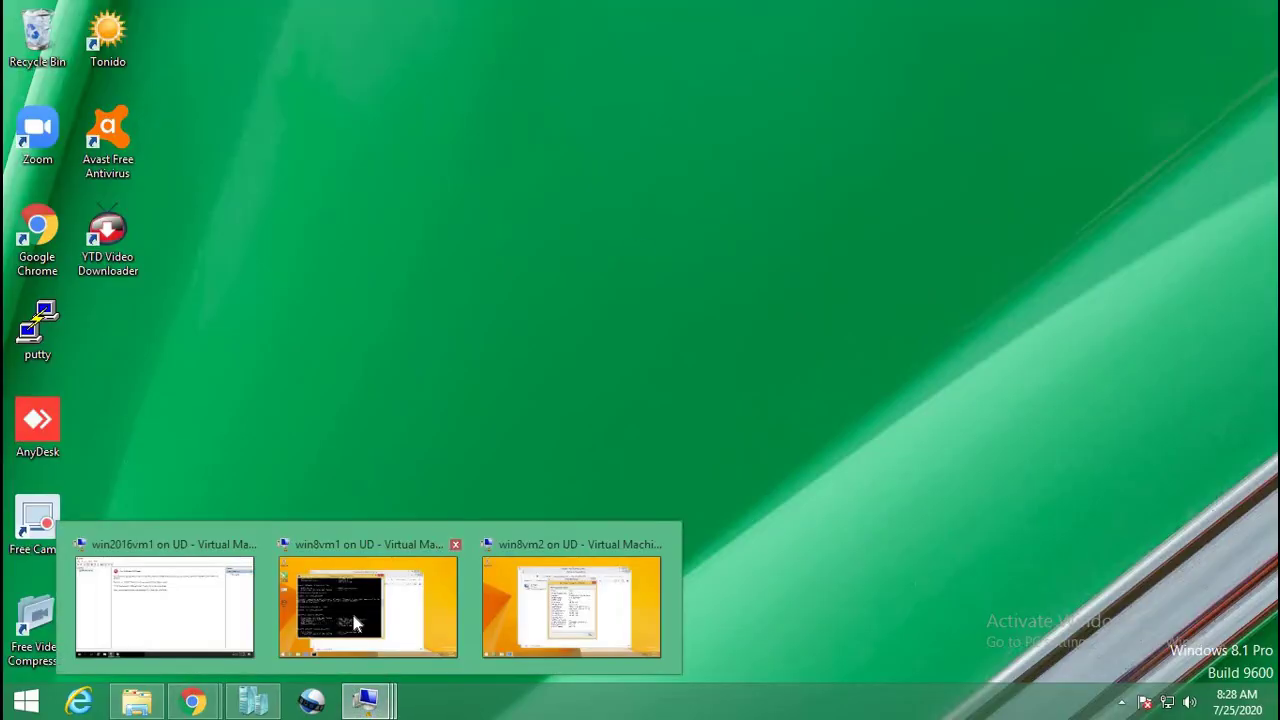
left_click(354, 632)
key("Up")
key("Up")
key("BackSpace")
key("BackSpace")
key("BackSpace")
key("BackSpace")
key("BackSpace")
key("BackSpace")
type("/release")
key("Left")
key("Left")
key("Left")
key("Left")
key("Left")
key("Left")
key("Left")
key("Left")
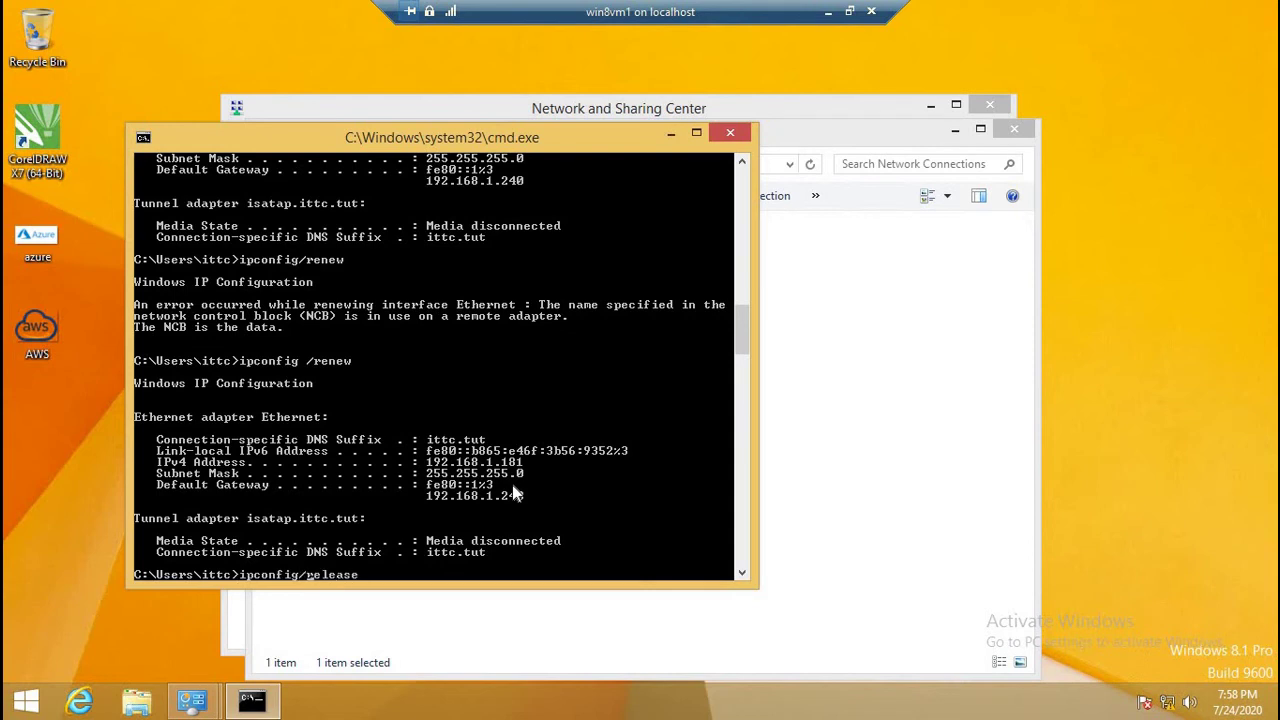
key("Return")
Run ipconfig /renew, which times out, then ipconfig still showing 192.168.1.181
key("Up")
key("Up")
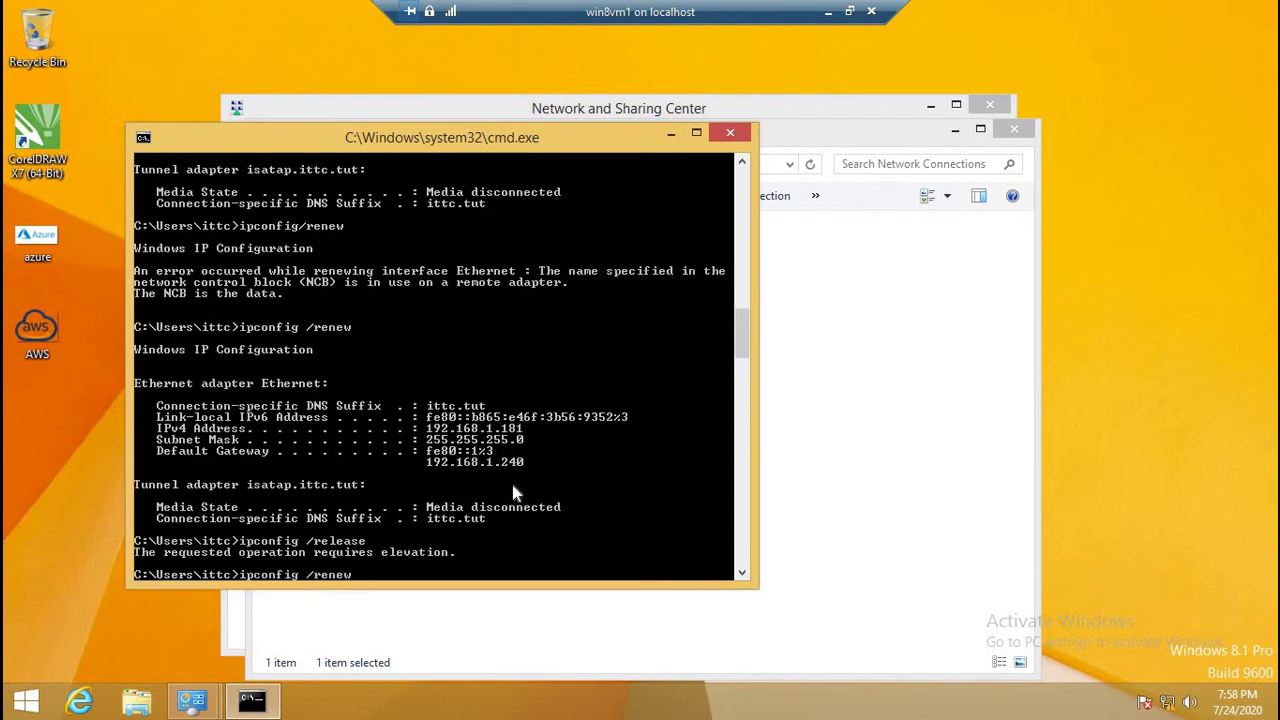
key("Return")
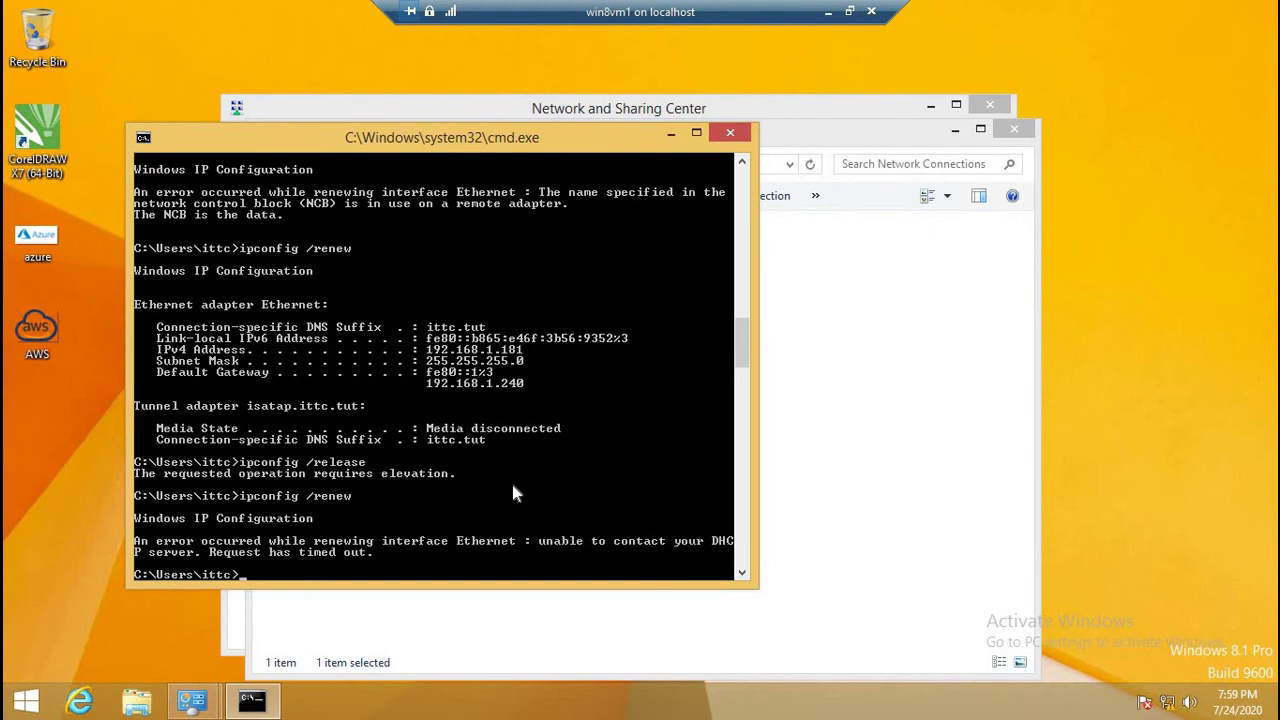
key("Up")
key("BackSpace")
key("BackSpace")
key("BackSpace")
key("BackSpace")
key("BackSpace")
key("BackSpace")
key("BackSpace")
key("Return")
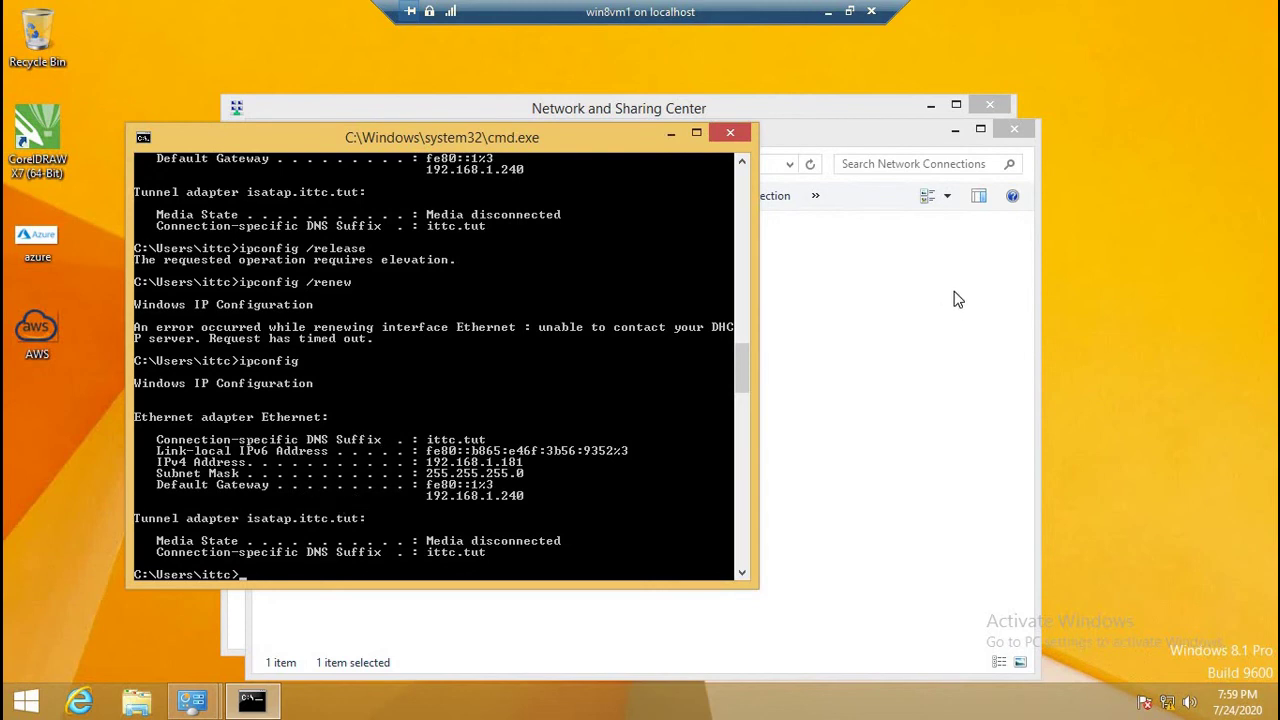
Disable and re-enable win8vm1's Ethernet connection in Network Connections
key("alt+Tab")
right_click(361, 243)
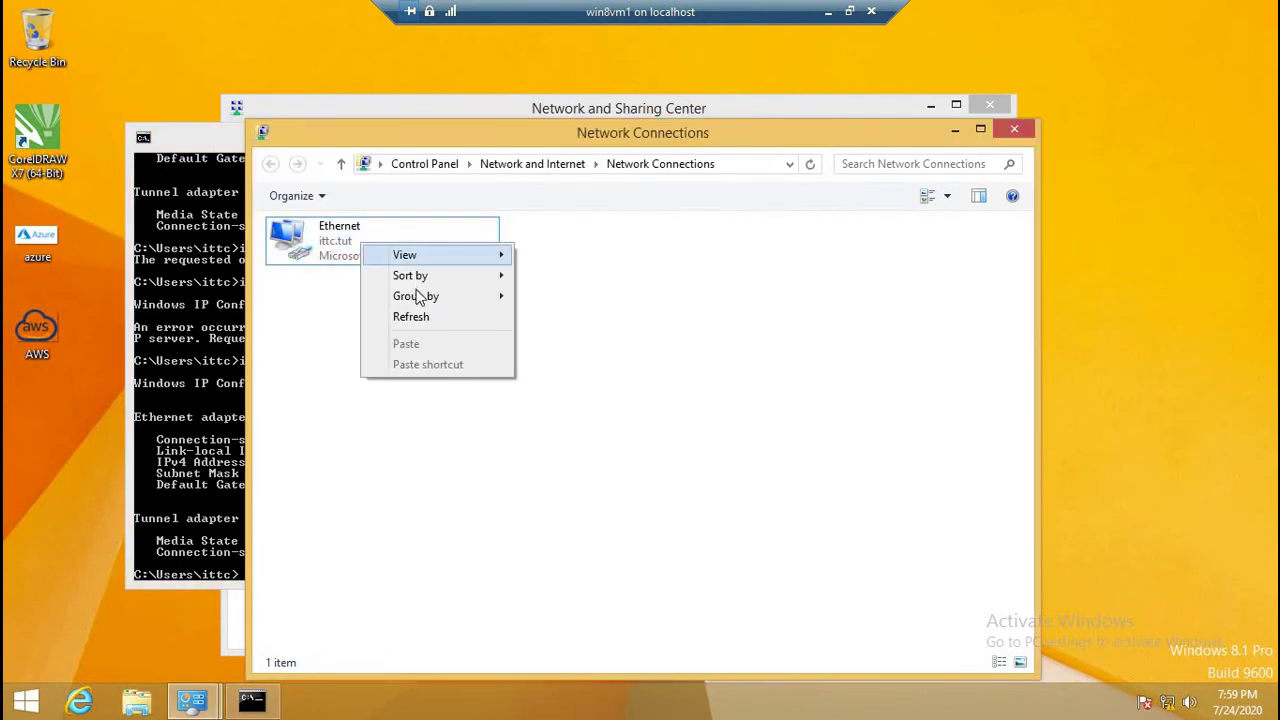
left_click(311, 245)
right_click(308, 245)
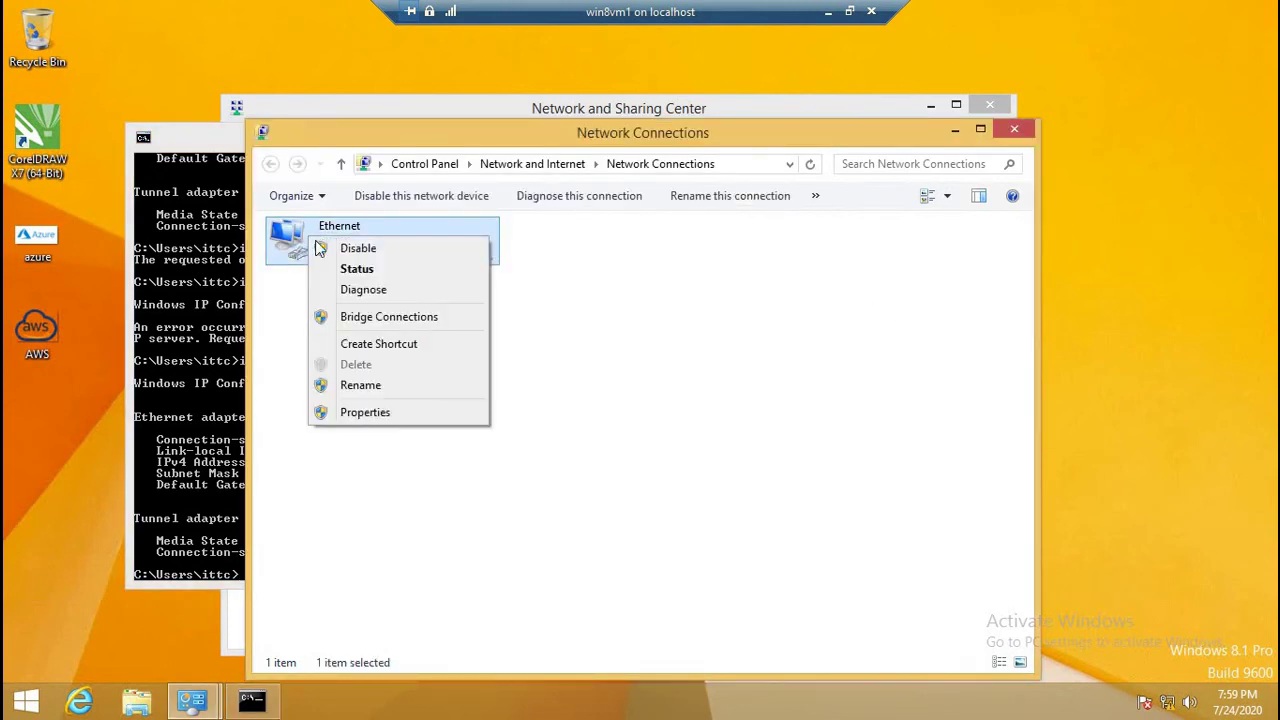
left_click(354, 251)
right_click(336, 241)
left_click(352, 252)
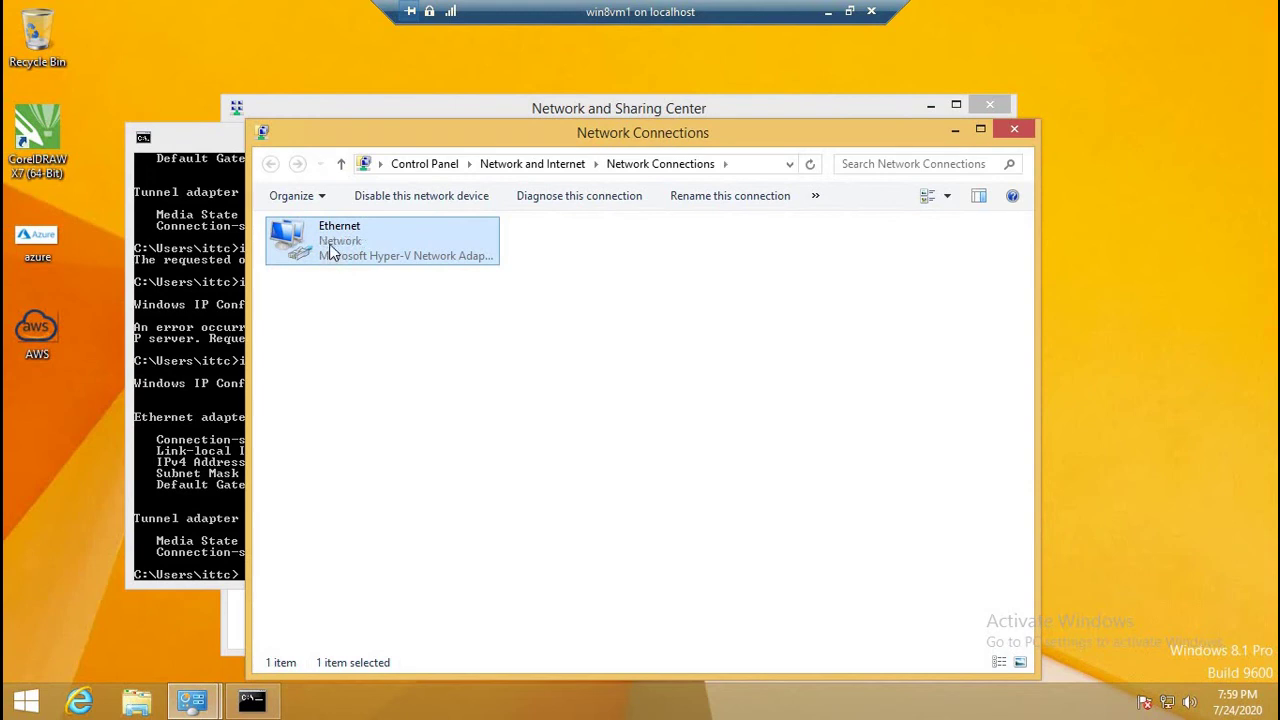
Check the Ethernet details showing 192.168.1.130 from DHCP server 192.168.1.240, then minimize the VM
right_click(331, 246)
left_click(372, 279)
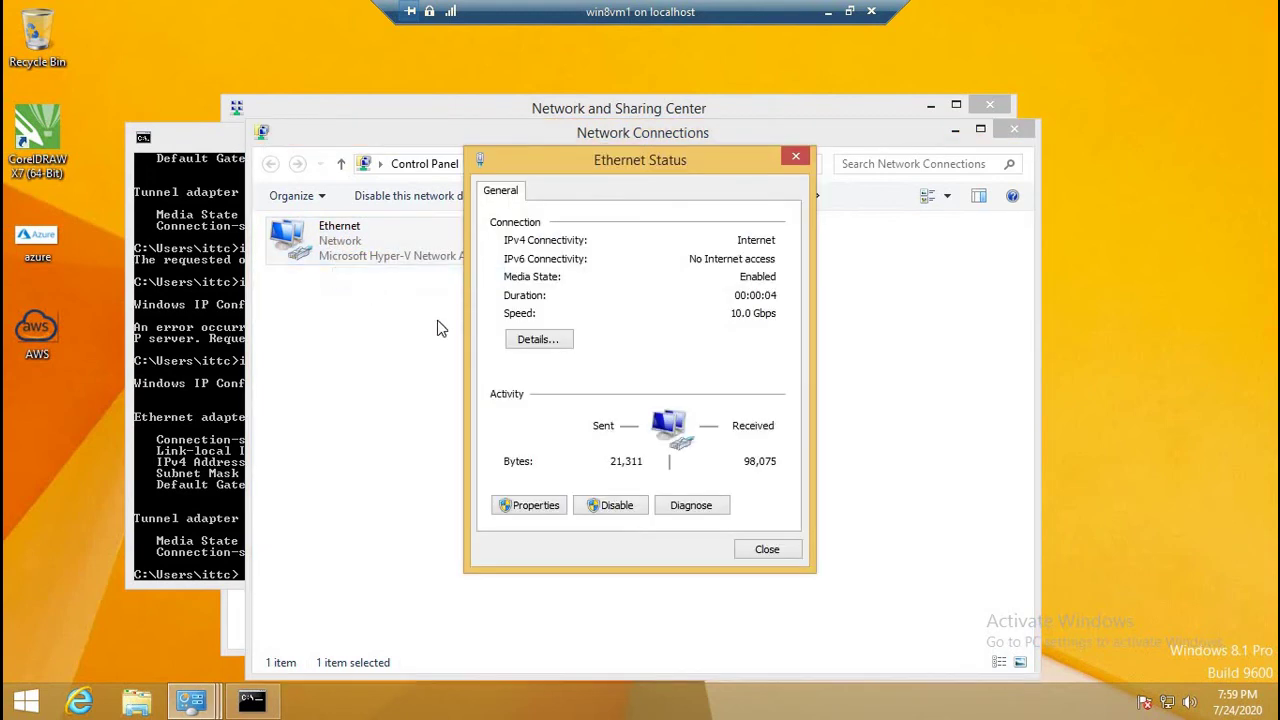
left_click(535, 342)
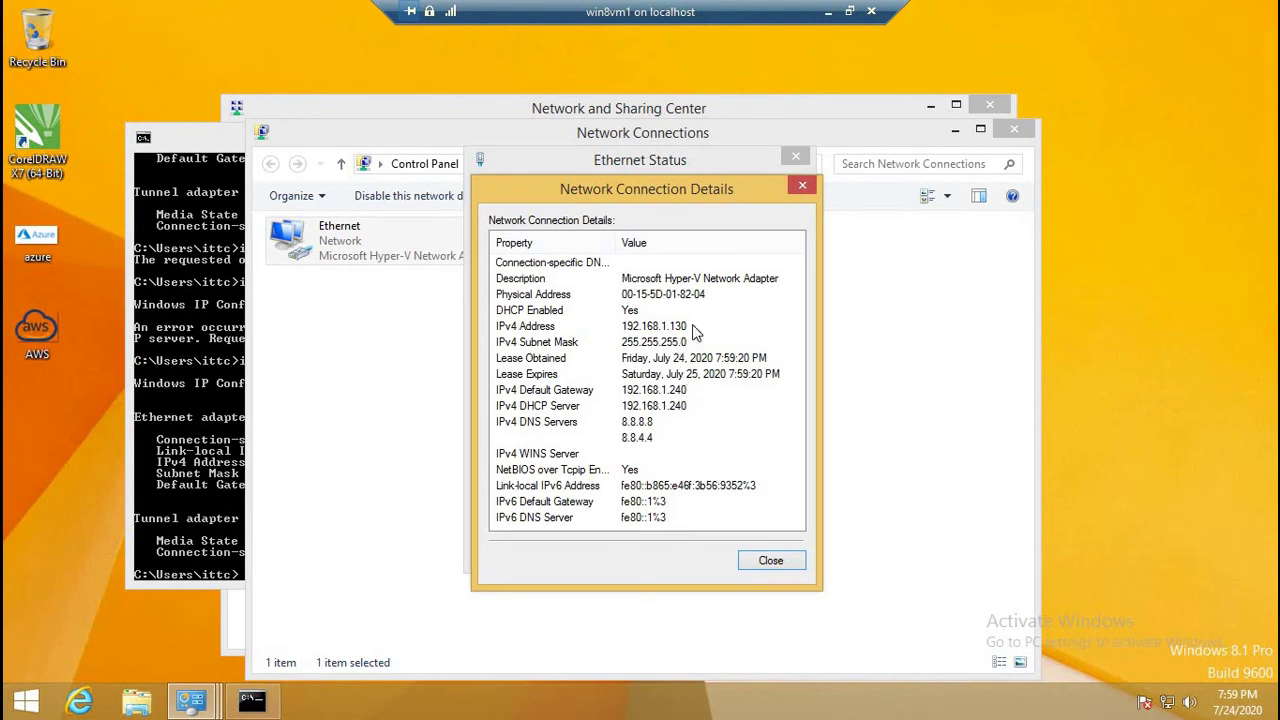
left_click(828, 14)
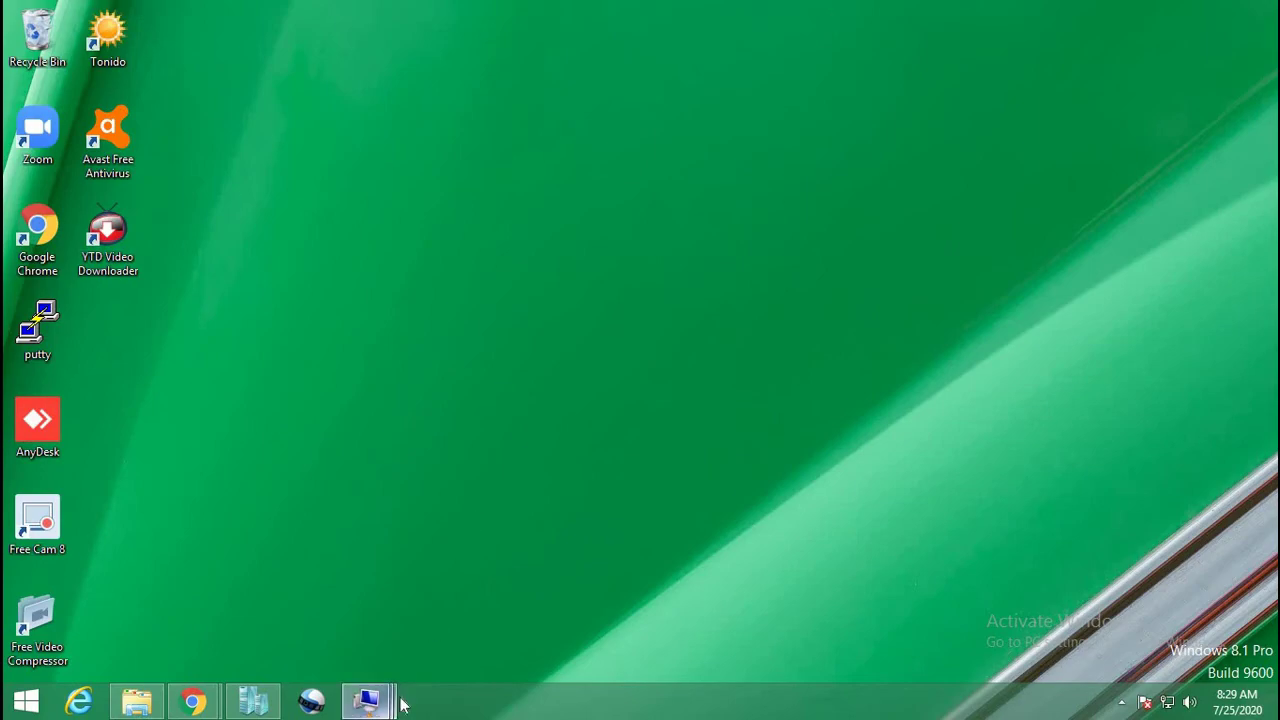
Restore win8vm2, close its old details, and disable then re-enable its Ethernet connection
mouse_move(368, 700)
left_click(557, 627)
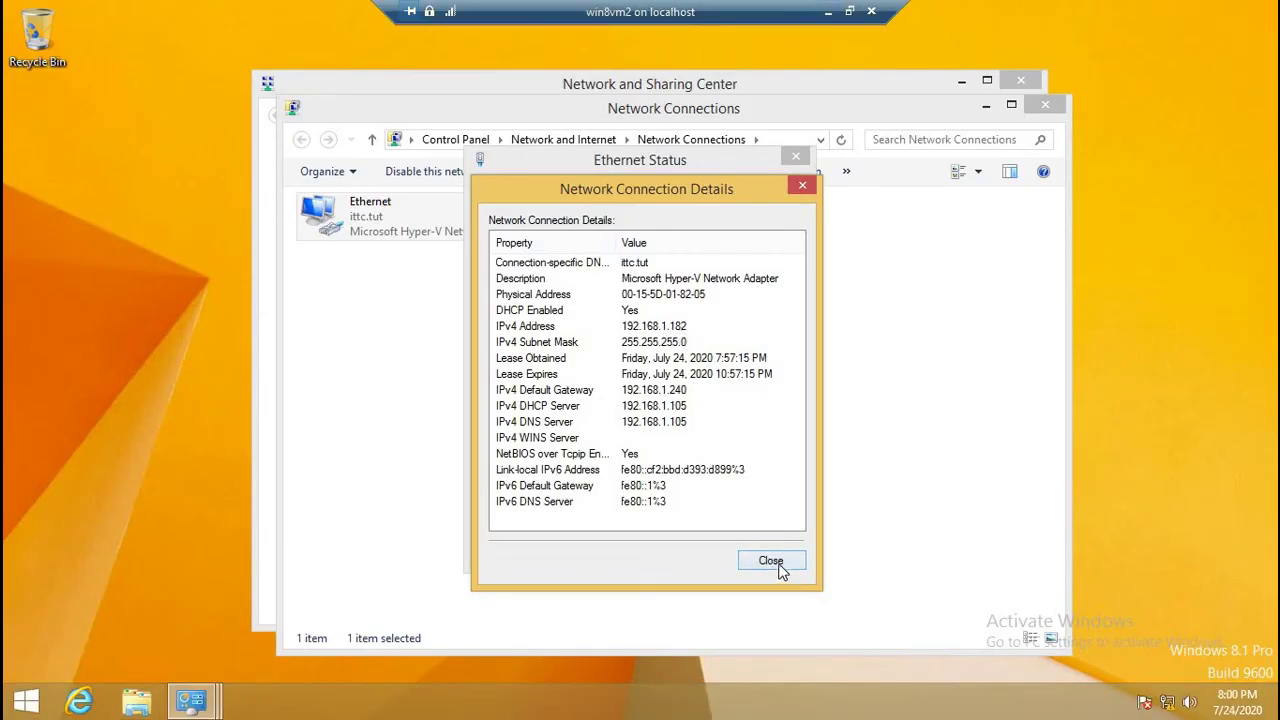
left_click(783, 565)
left_click(371, 214)
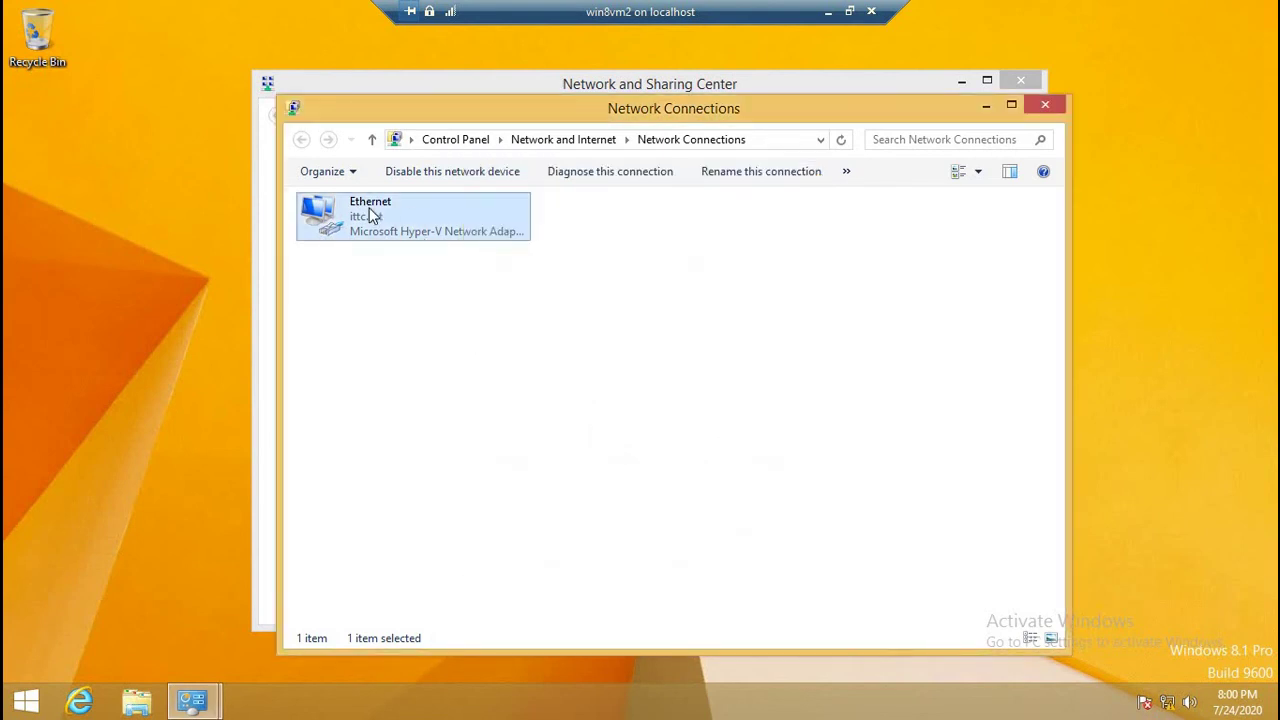
right_click(371, 212)
left_click(408, 217)
right_click(365, 218)
left_click(386, 228)
Confirm win8vm2's new lease 192.168.1.131 from DHCP server 192.168.1.240, then minimize the VM
right_click(378, 228)
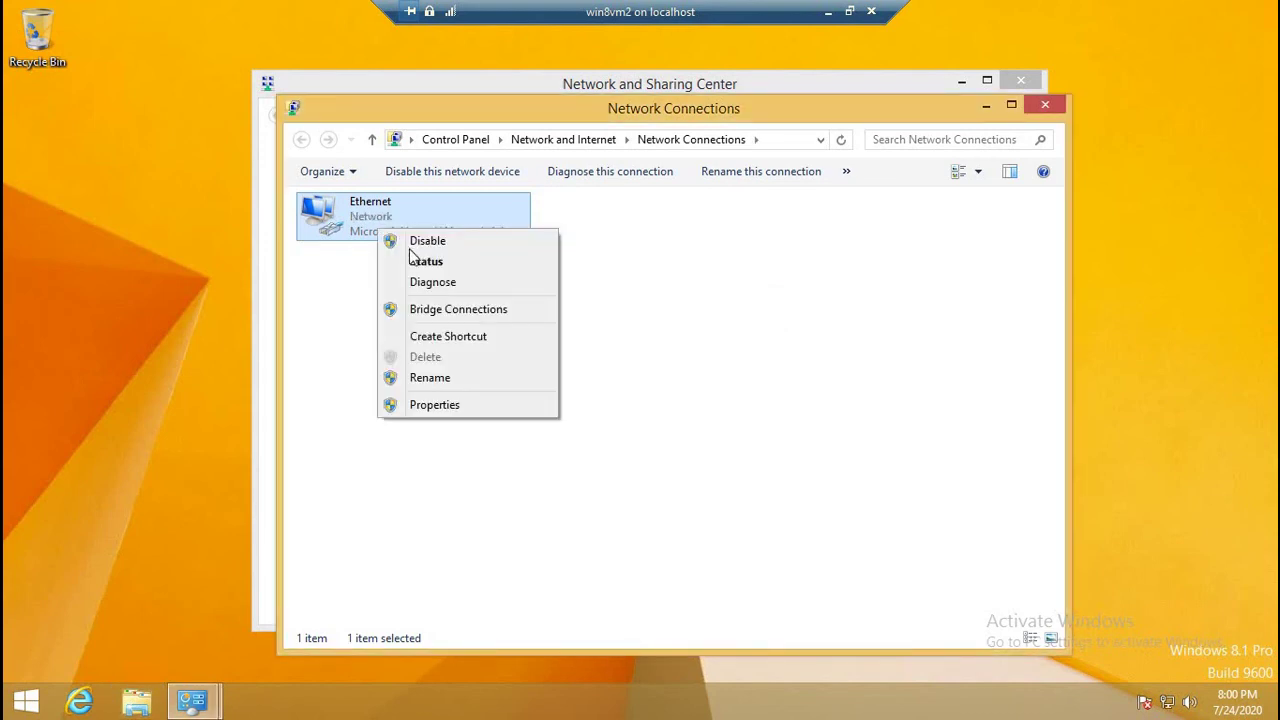
left_click(426, 261)
left_click(540, 337)
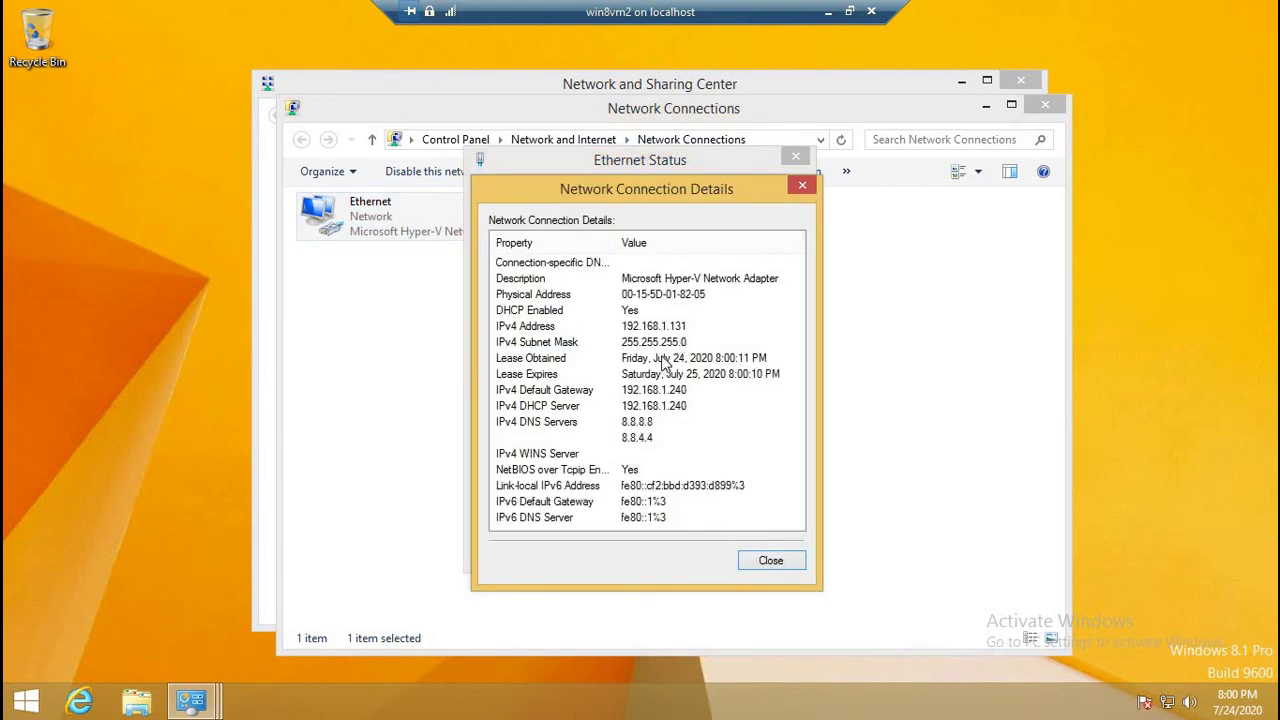
left_click(828, 20)
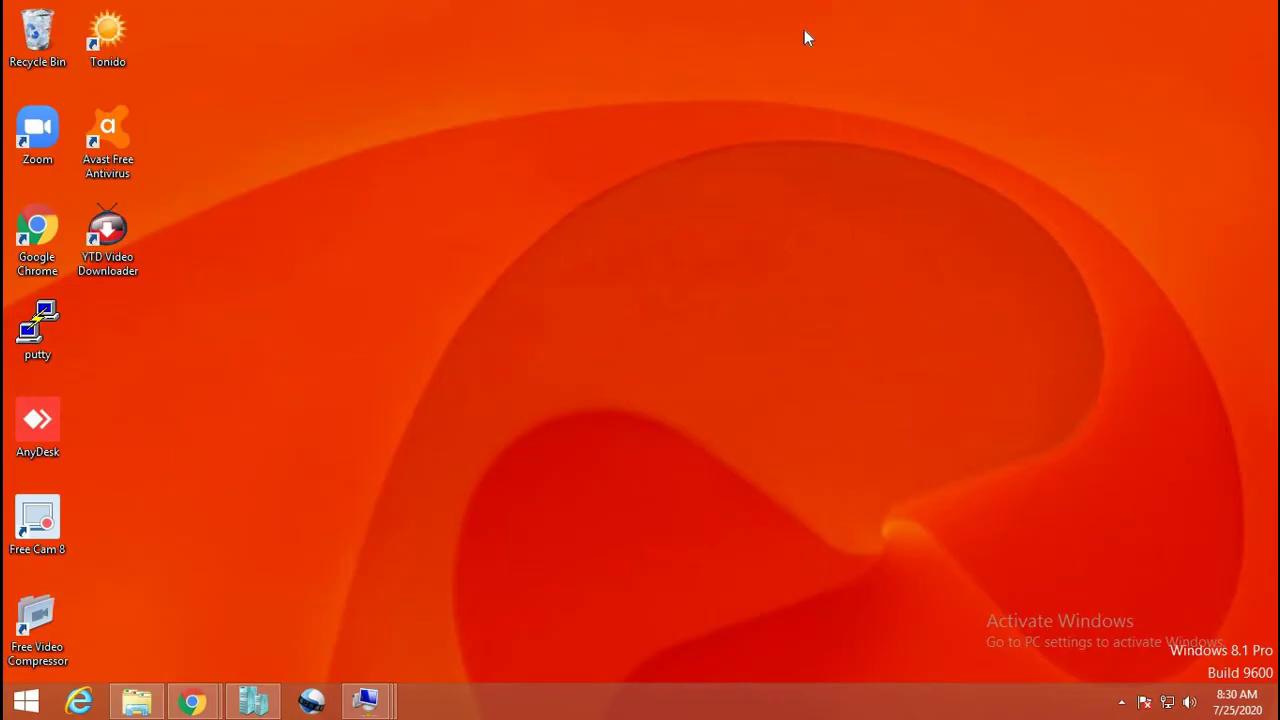
Launch Chrome maximized and load the router page at 192.168.1.240
double_click(60, 248)
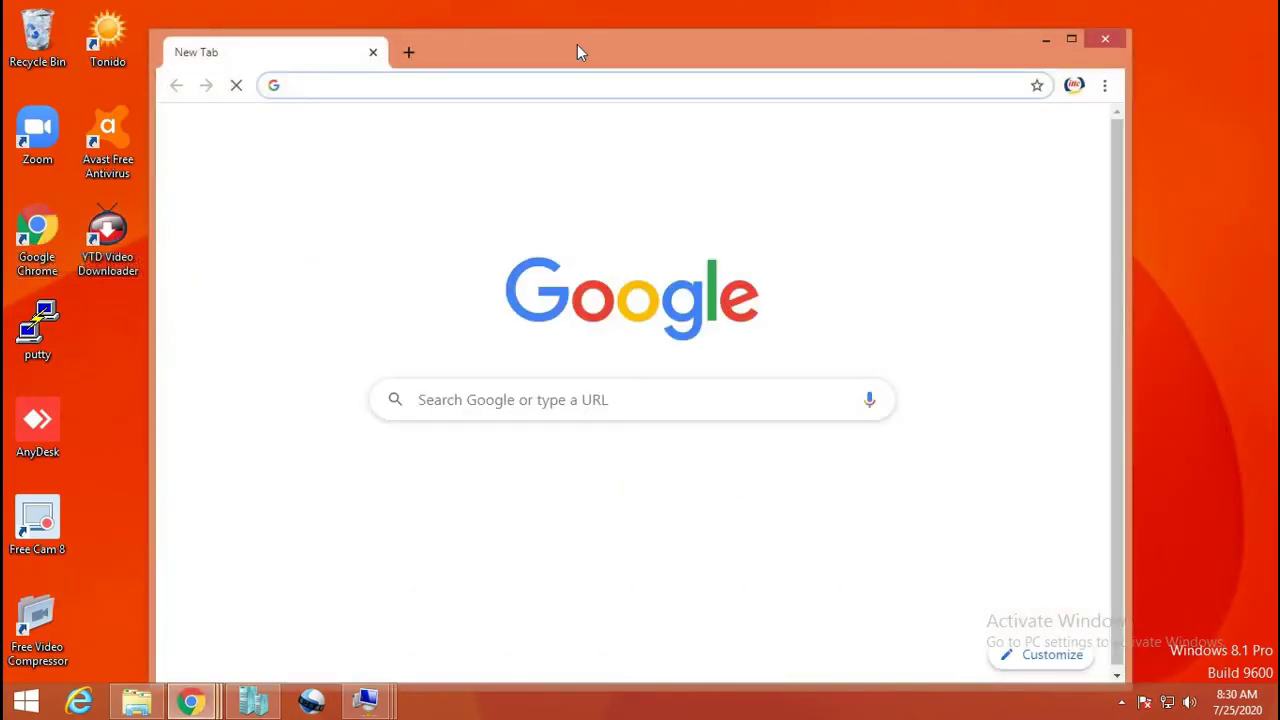
double_click(577, 44)
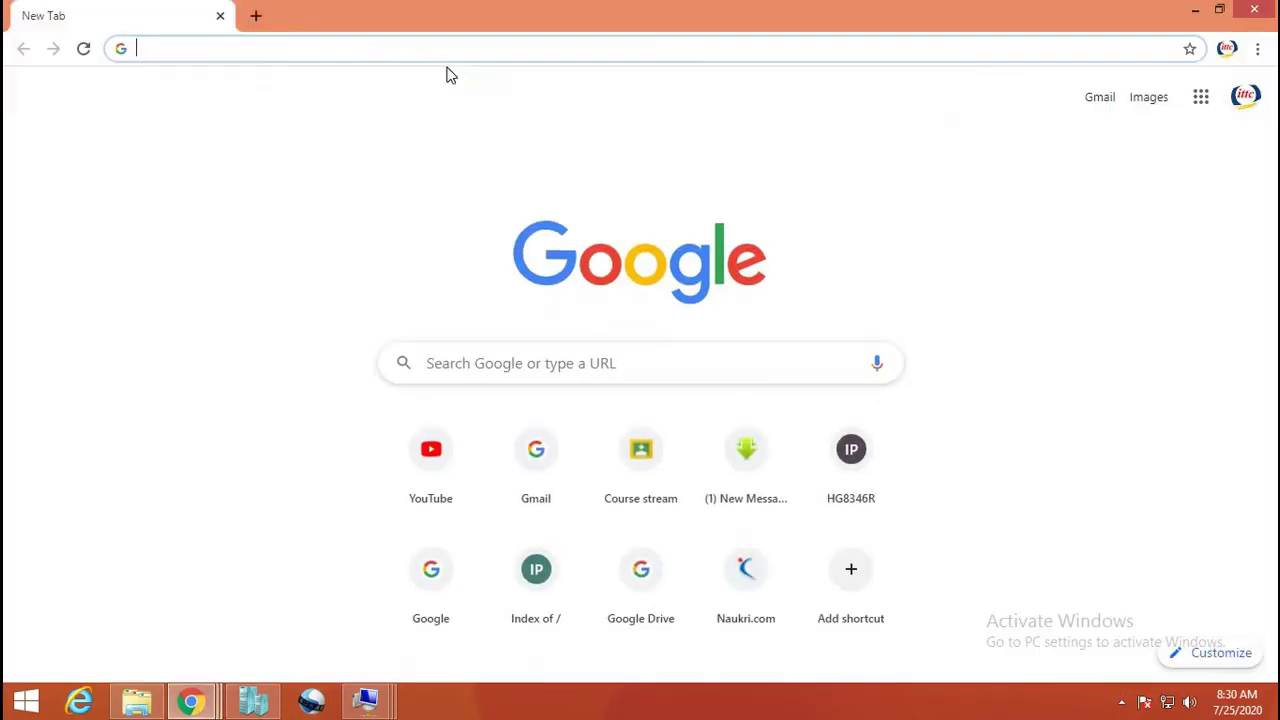
left_click(417, 50)
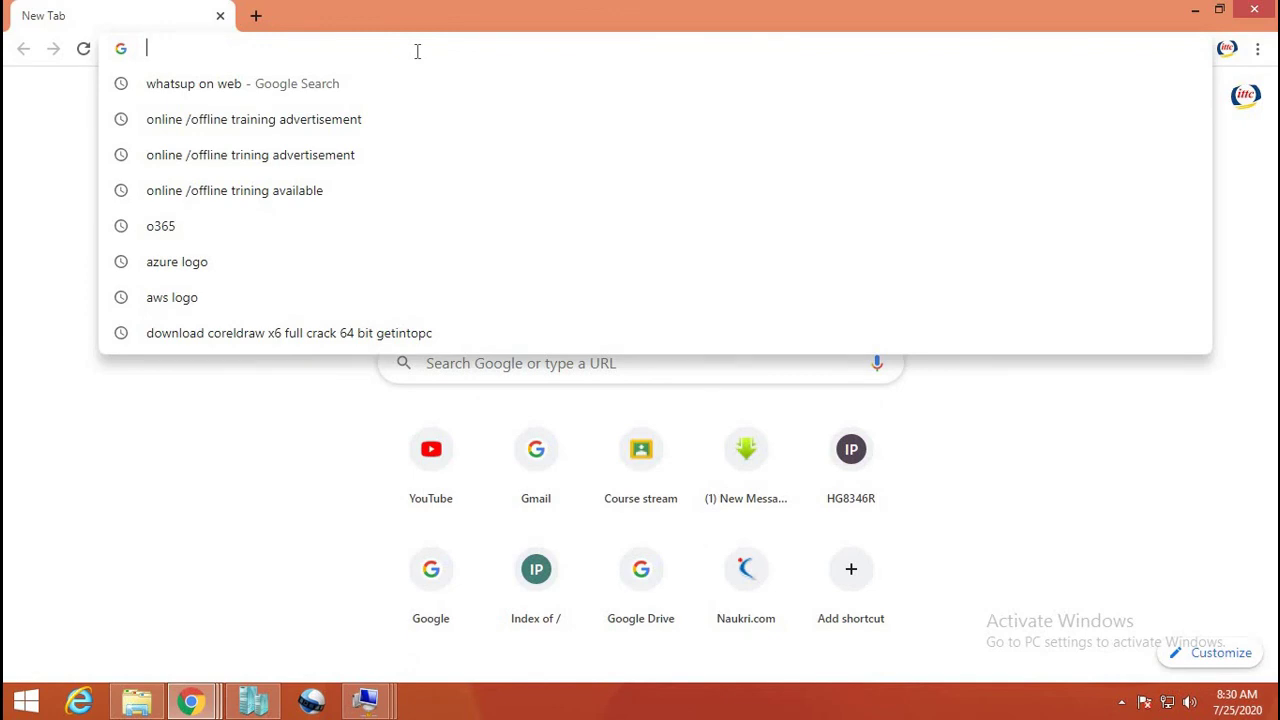
type("1")
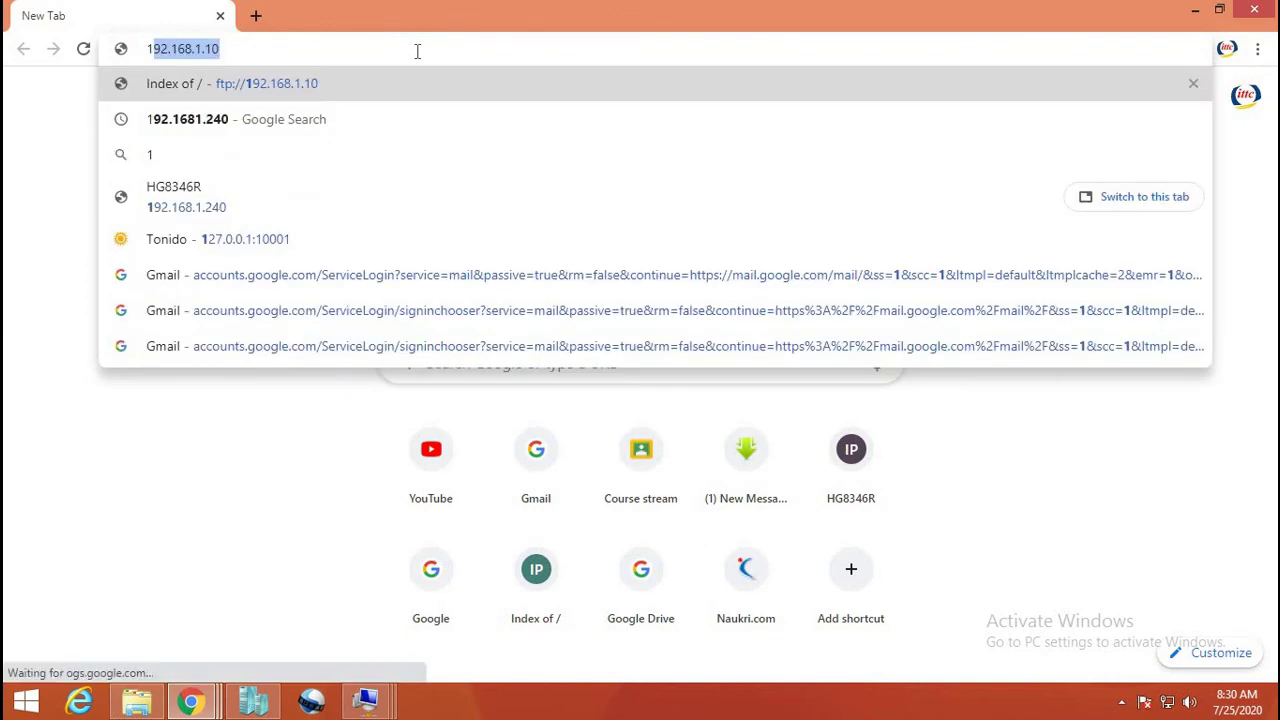
type("92.168.1.10")
key("BackSpace")
key("BackSpace")
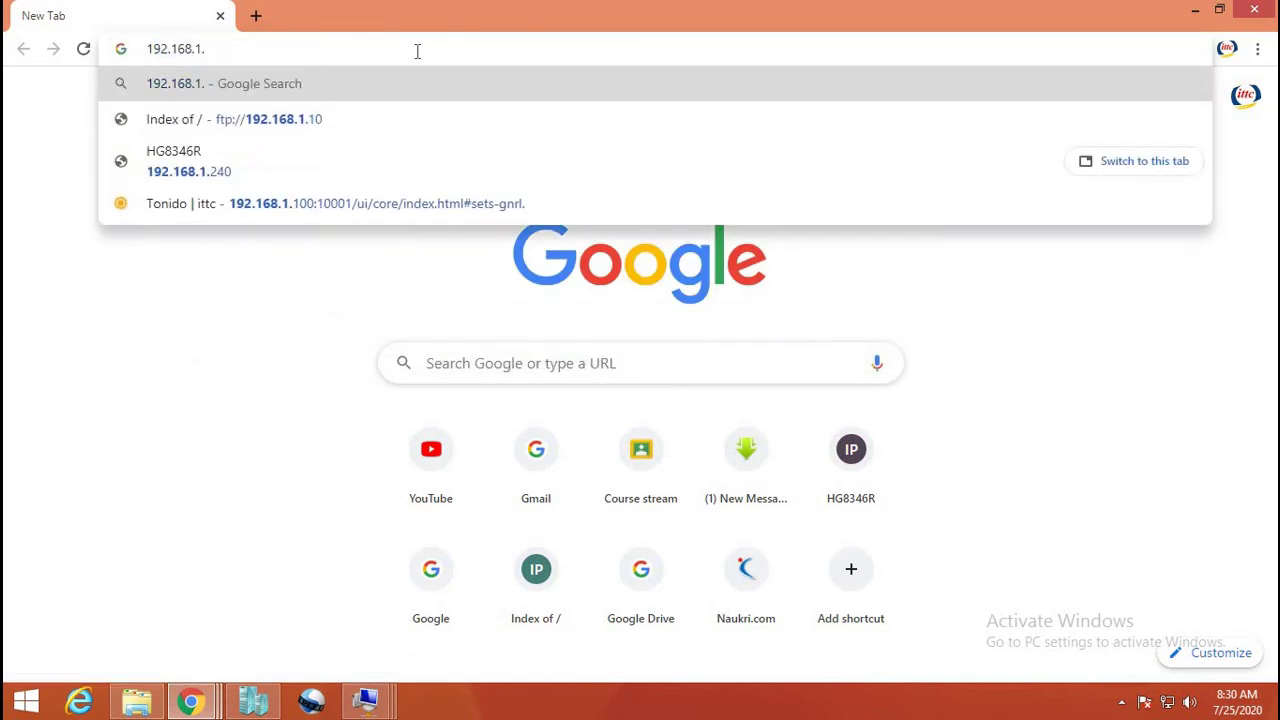
type("240")
key("Return")
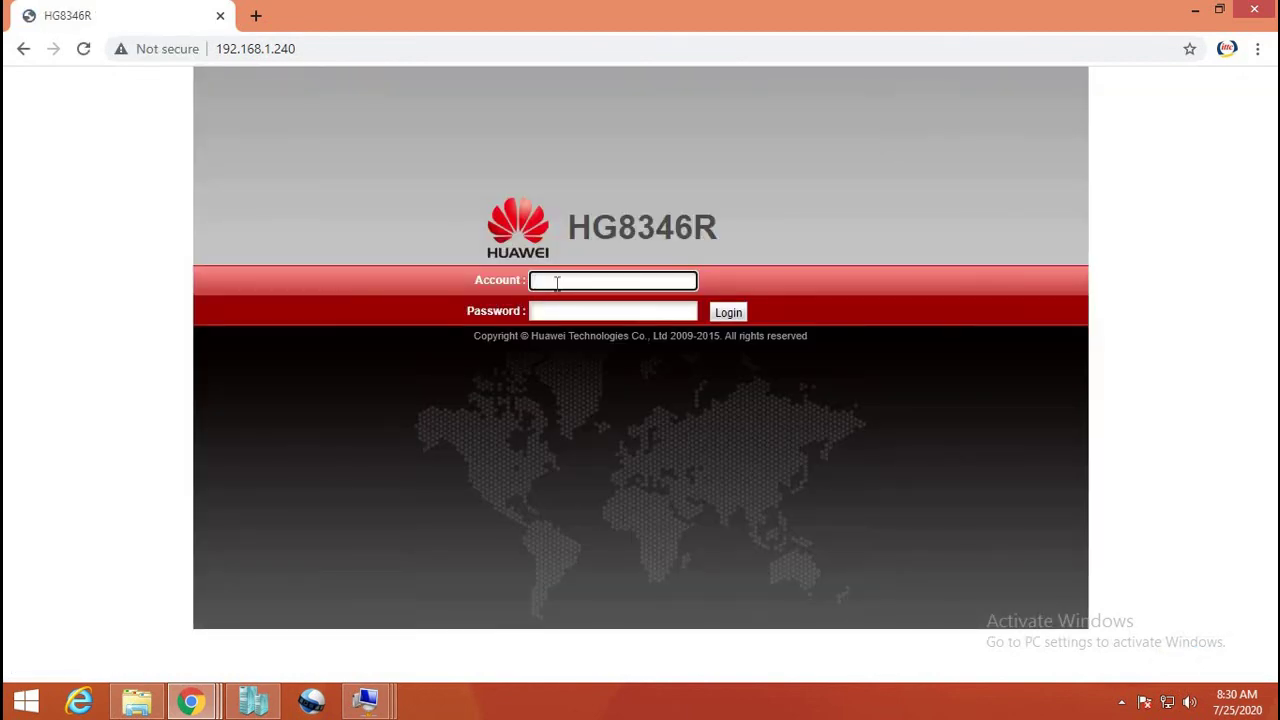
Log in to the HG8346R router with the admin account and password, dismissing Chrome's warning
type("telecomadmin")
key("Tab")
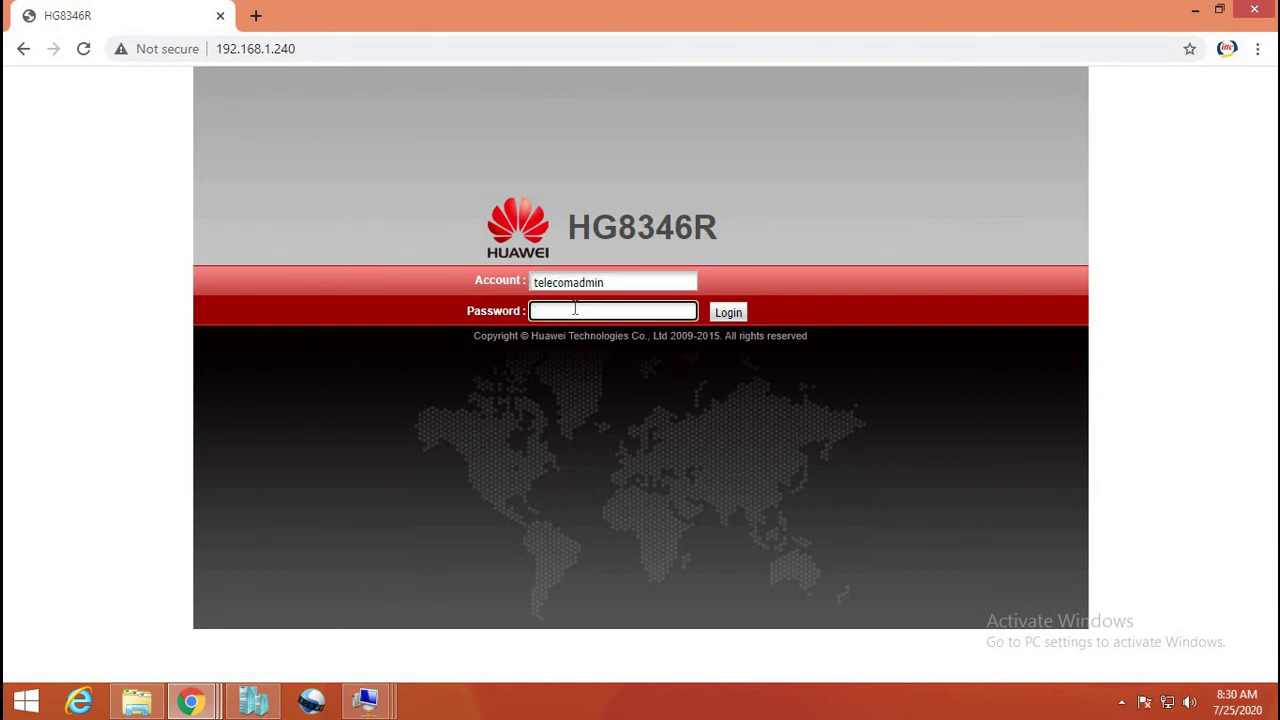
type("admintelecom")
key("Return")
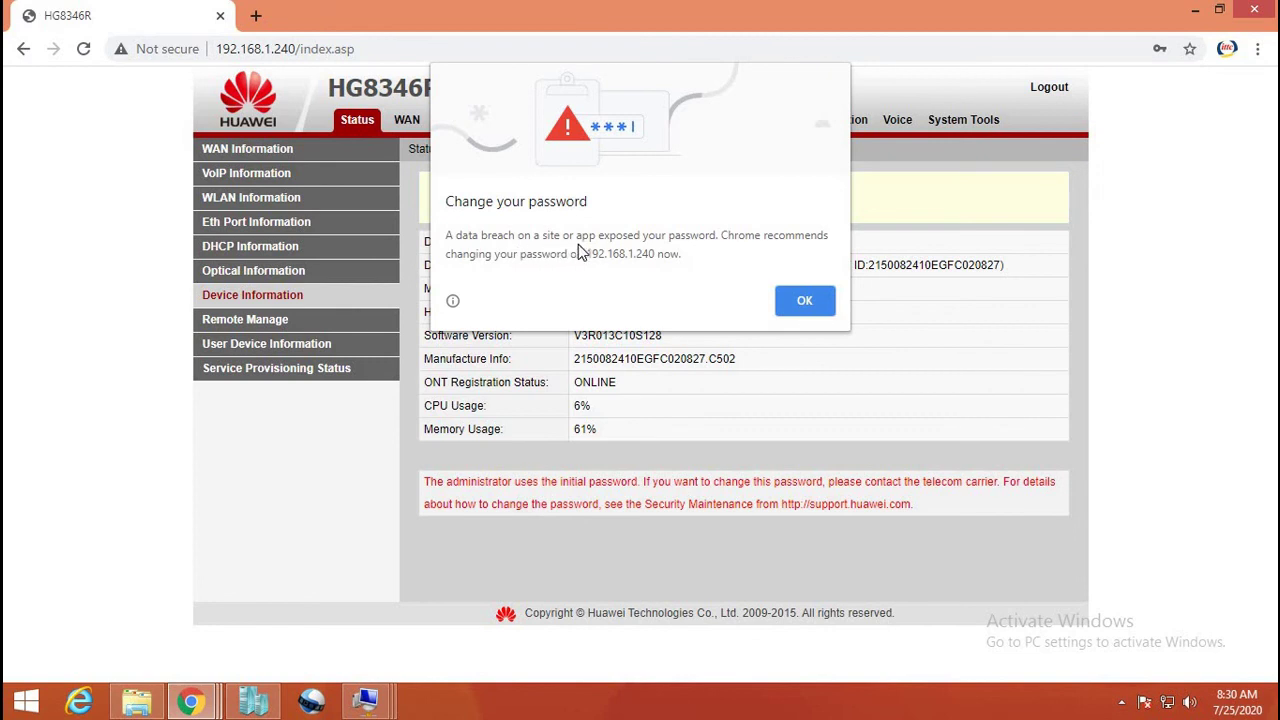
left_click(805, 302)
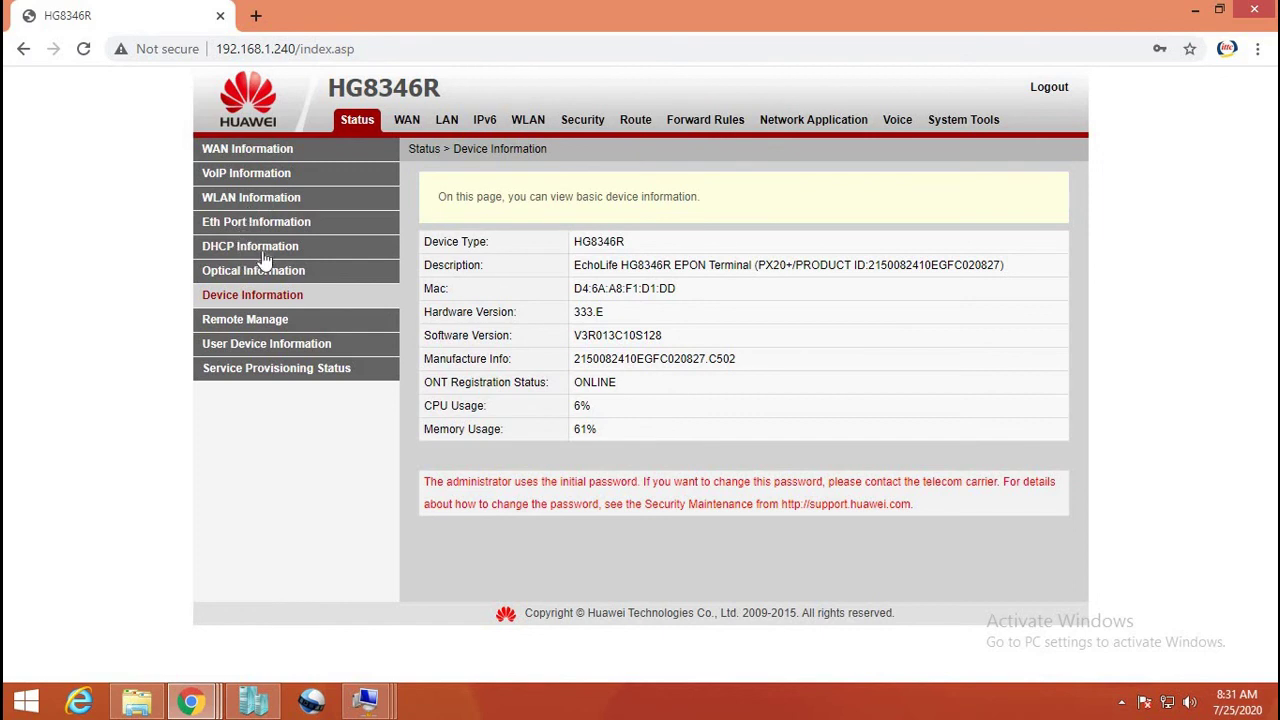
Open DHCP Information and highlight the leases, including win8vm1 at 192.168.1.130 and hh
left_click(262, 250)
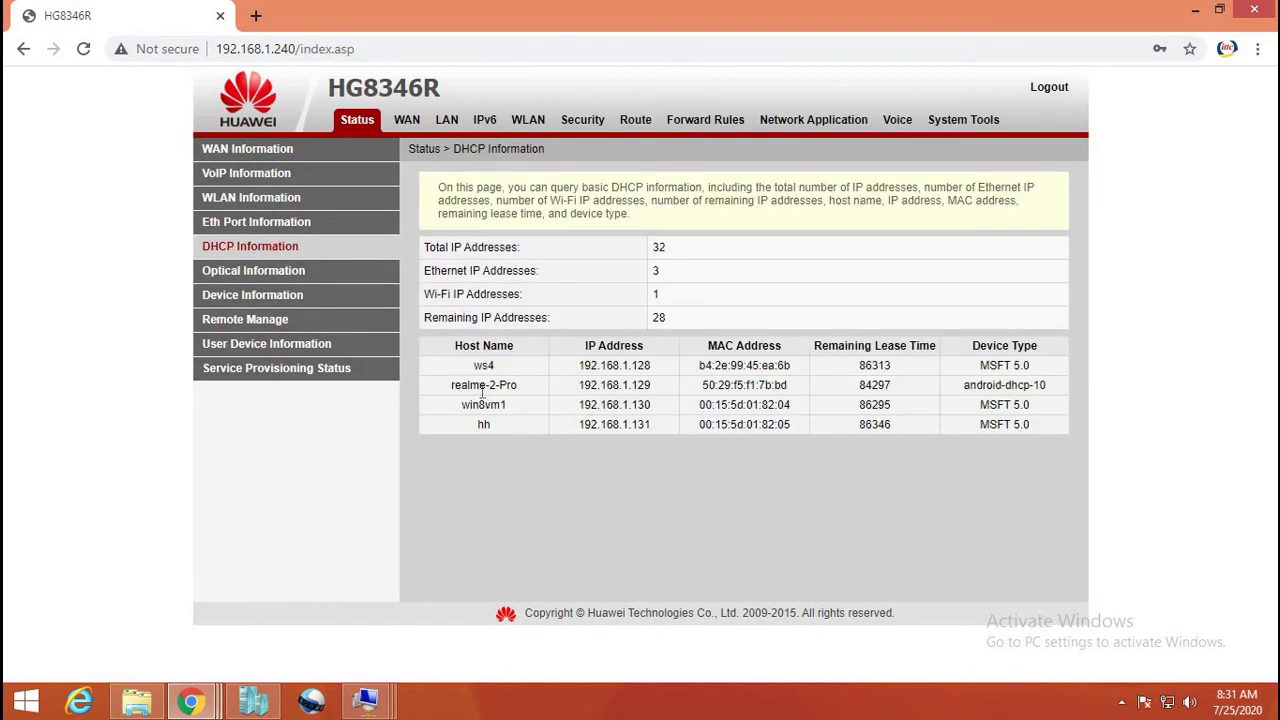
left_click_drag(456, 390, 527, 394)
double_click(477, 405)
double_click(507, 431)
left_click_drag(650, 405, 632, 425)
left_click_drag(649, 366, 632, 366)
double_click(484, 366)
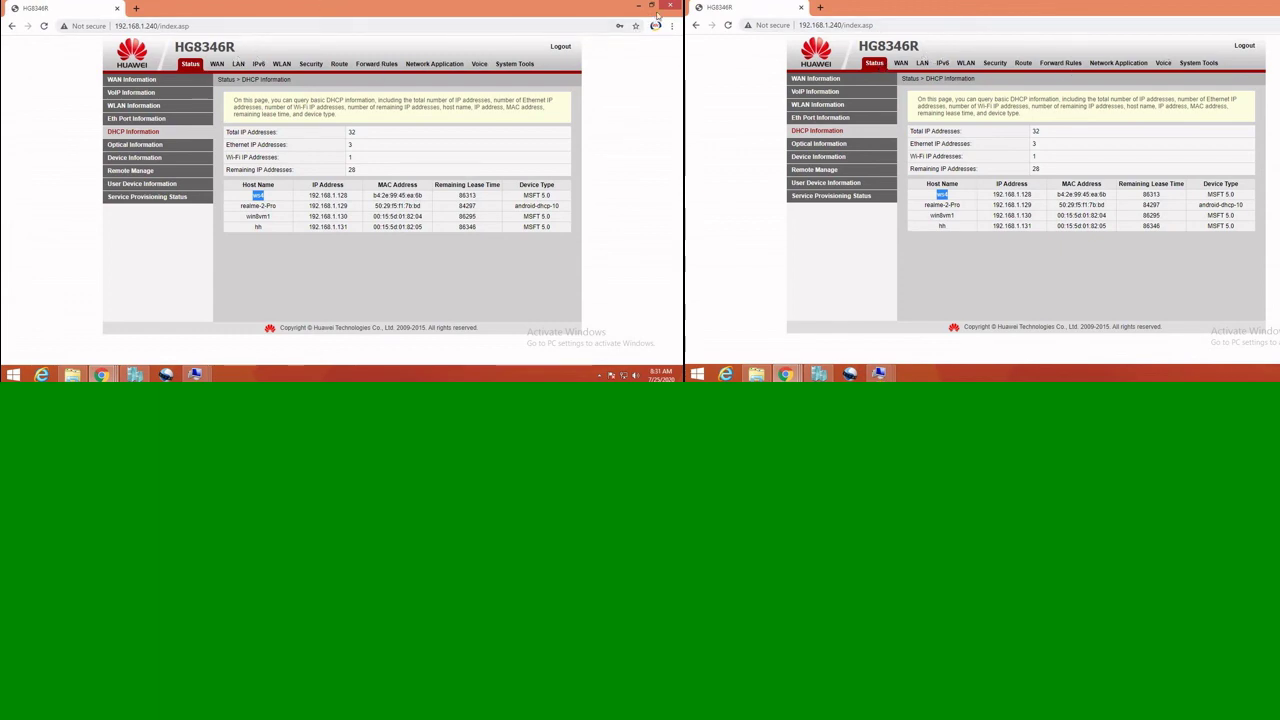
From the host Command Prompt, ping 192.168.1.240 and see the requests time out
left_click(634, 7)
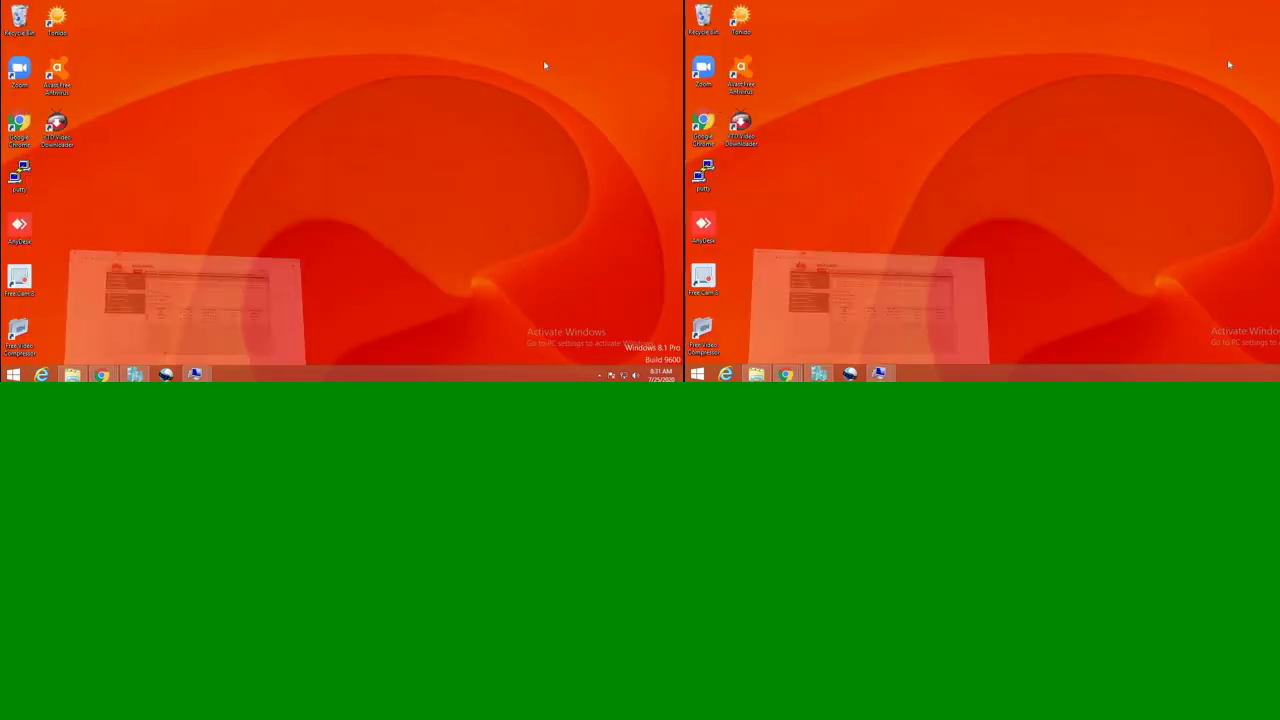
key("super+r")
key("Return")
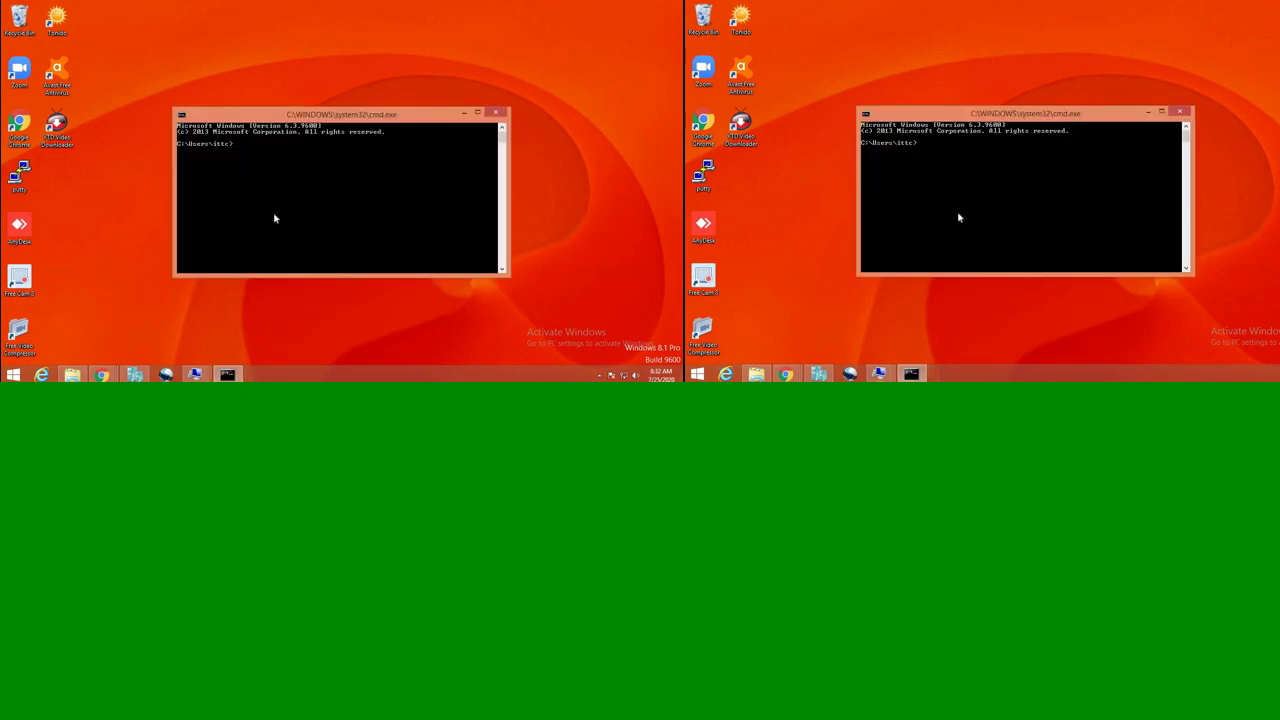
type("ping 192.168.1.240")
key("Return")
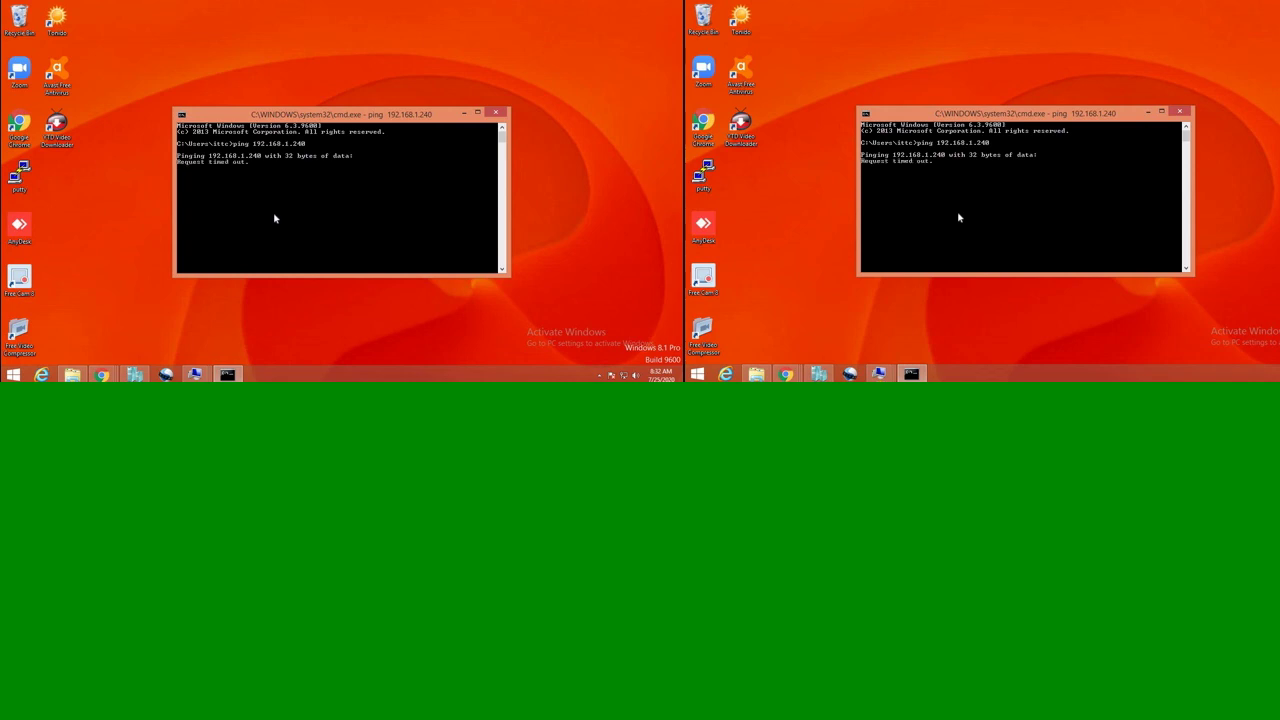
left_click(197, 373)
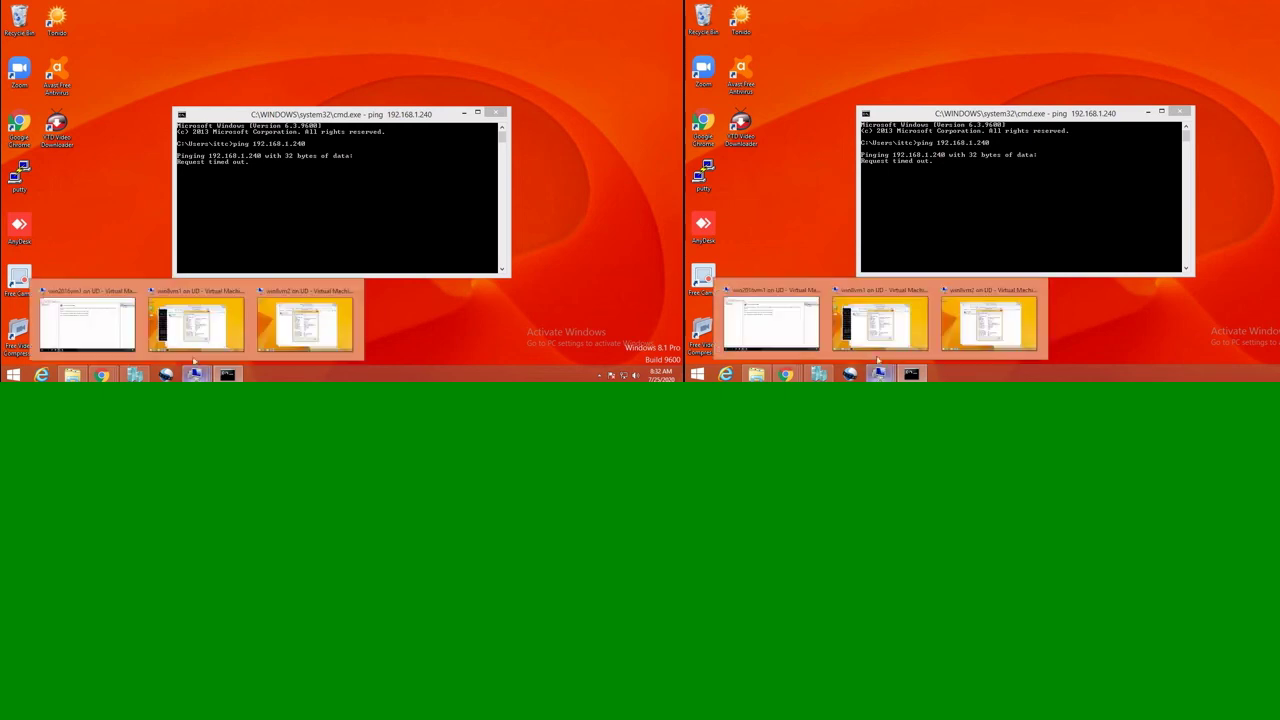
Switch to win8vm1, close the old status windows, and open the network adapter list
left_click(196, 320)
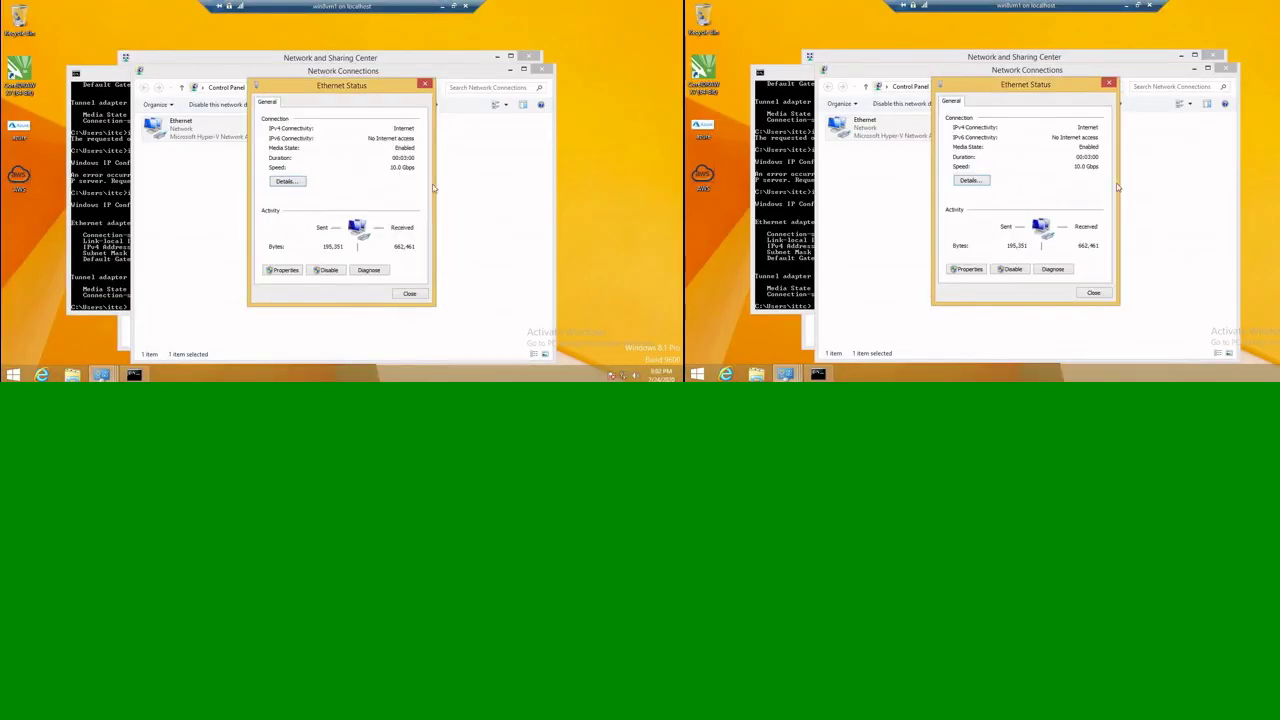
left_click(410, 293)
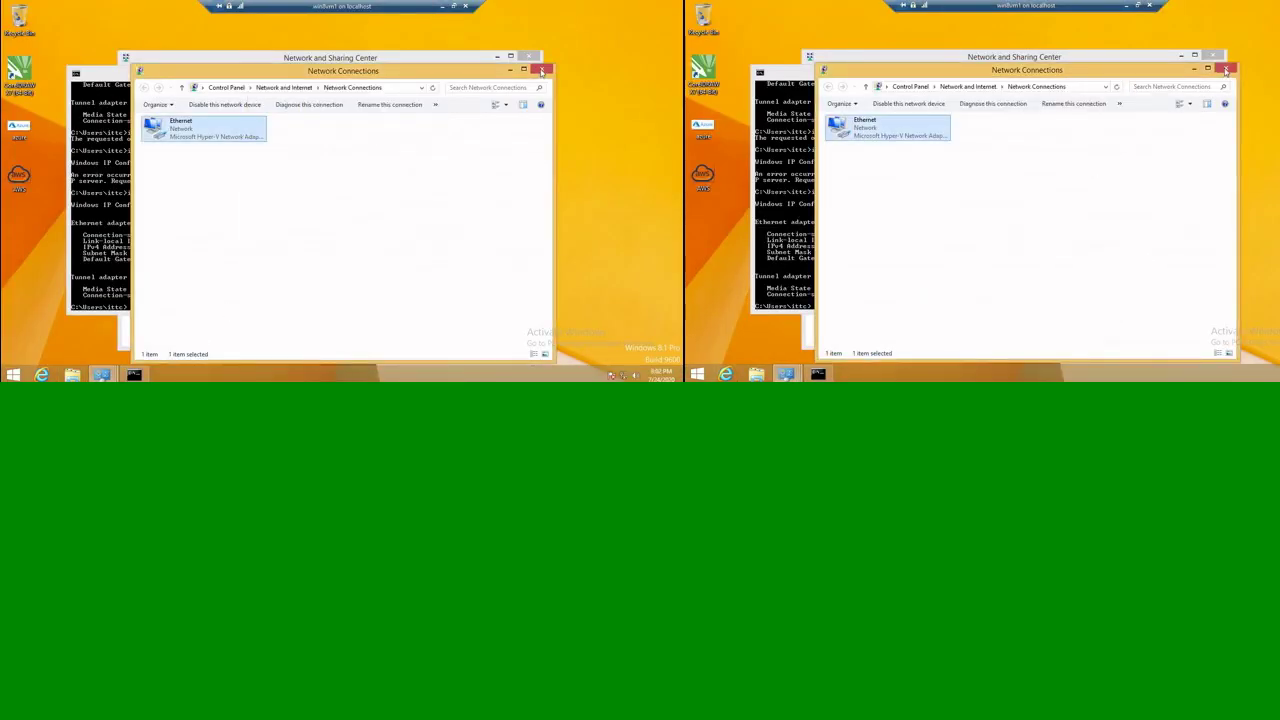
left_click(541, 72)
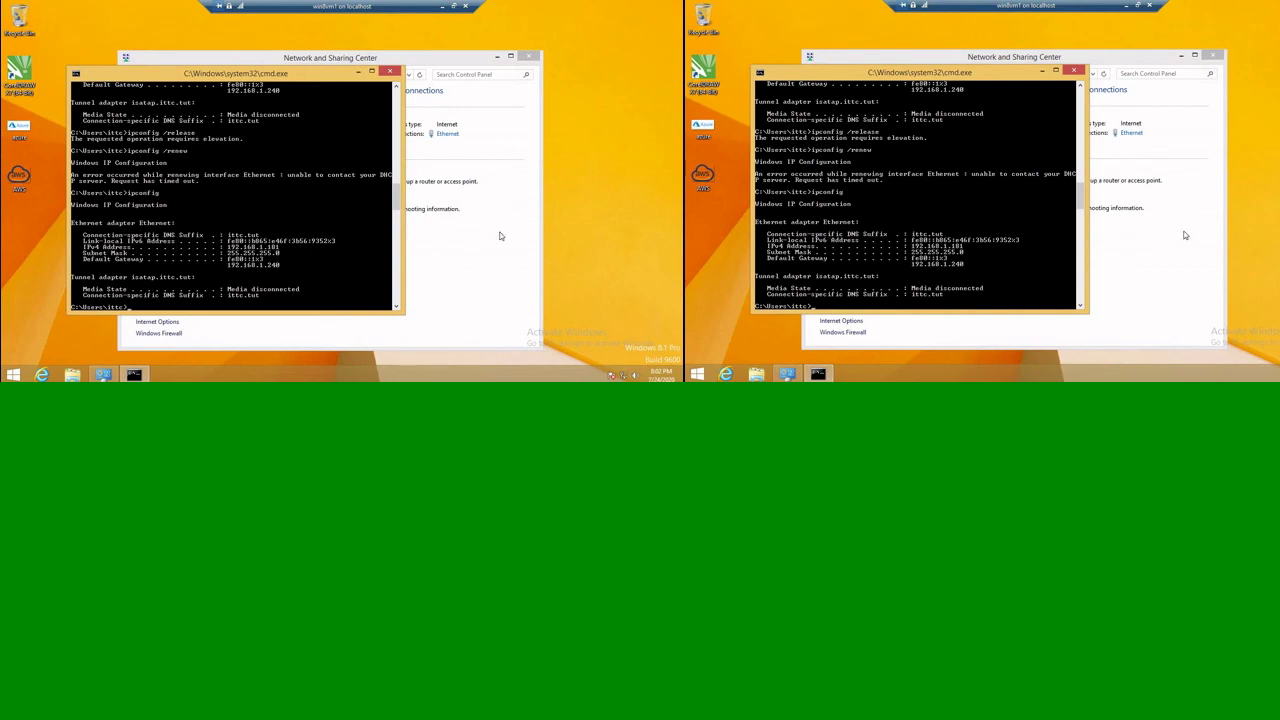
left_click(501, 235)
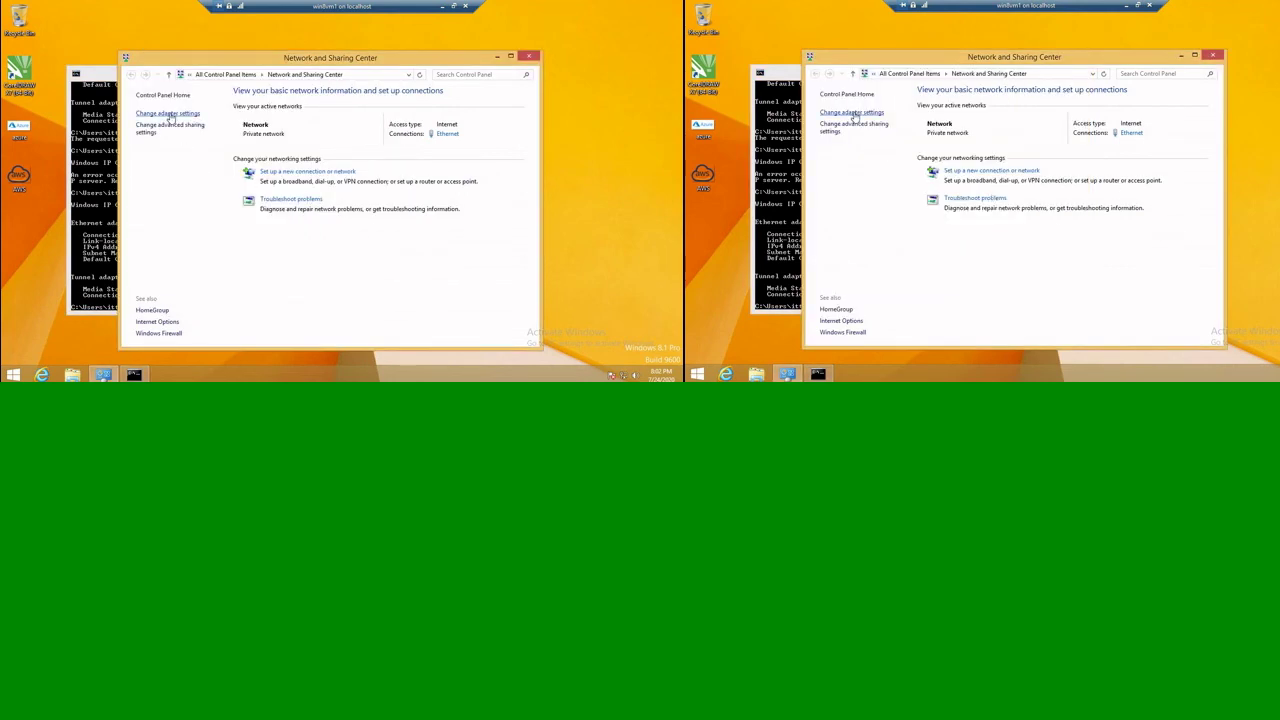
left_click(170, 117)
Disable and re-enable win8vm1's Ethernet adapter, then view its status details
right_click(175, 122)
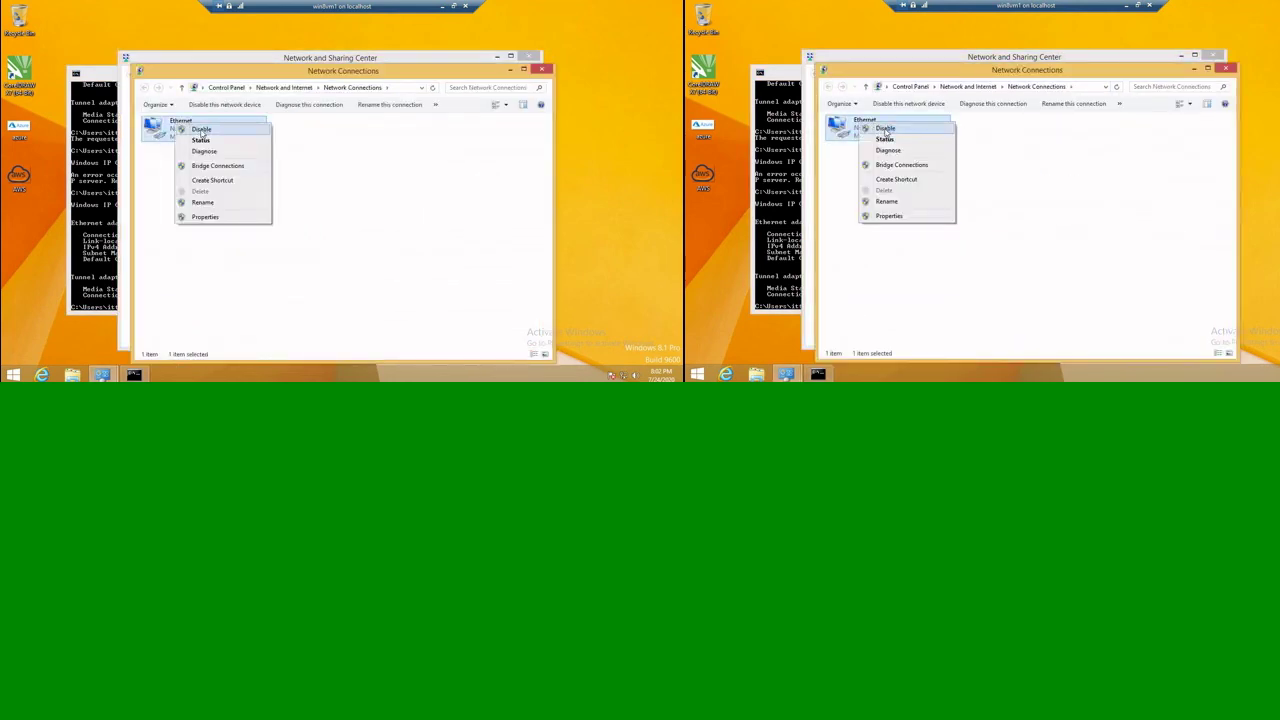
left_click(201, 131)
right_click(178, 125)
left_click(196, 132)
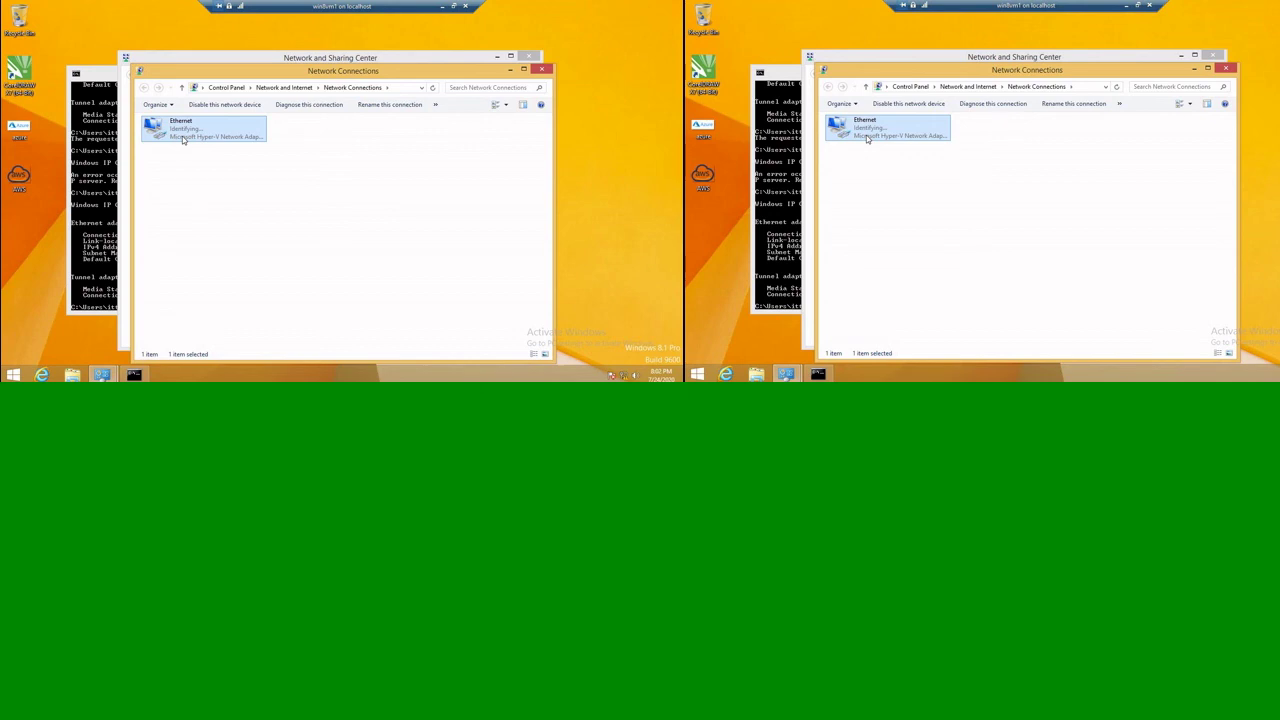
right_click(180, 130)
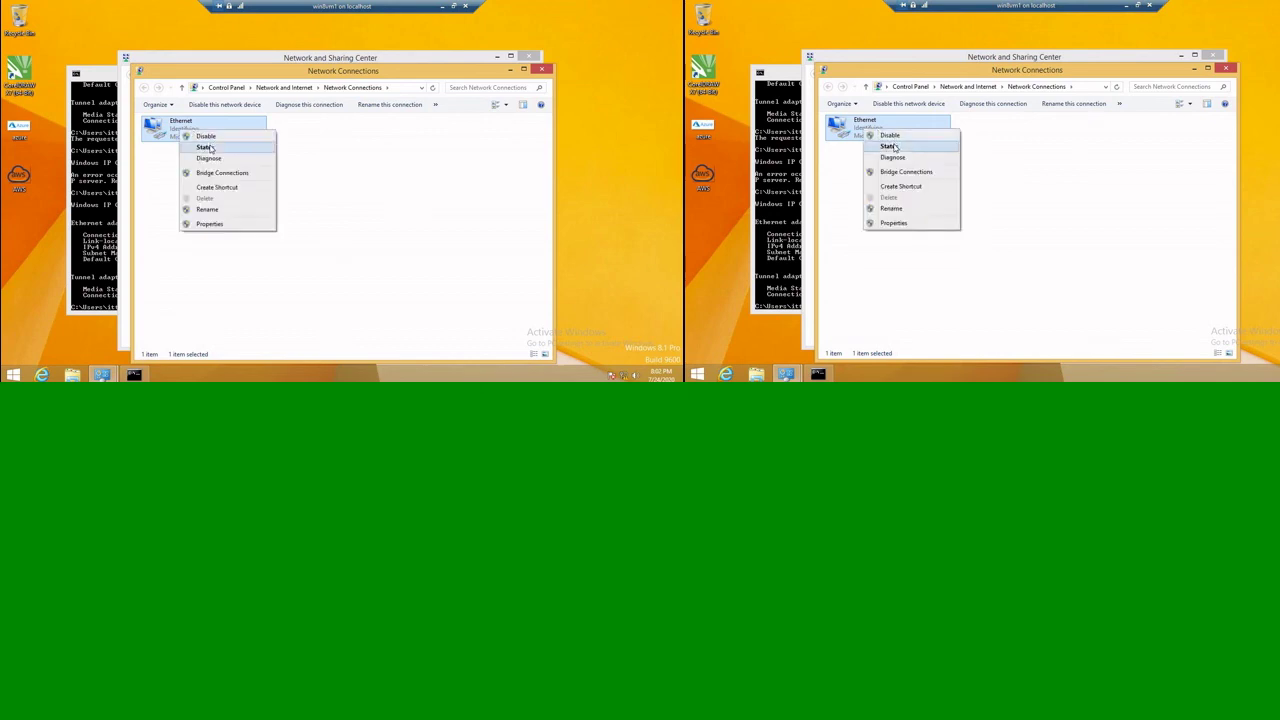
left_click(205, 147)
left_click(288, 186)
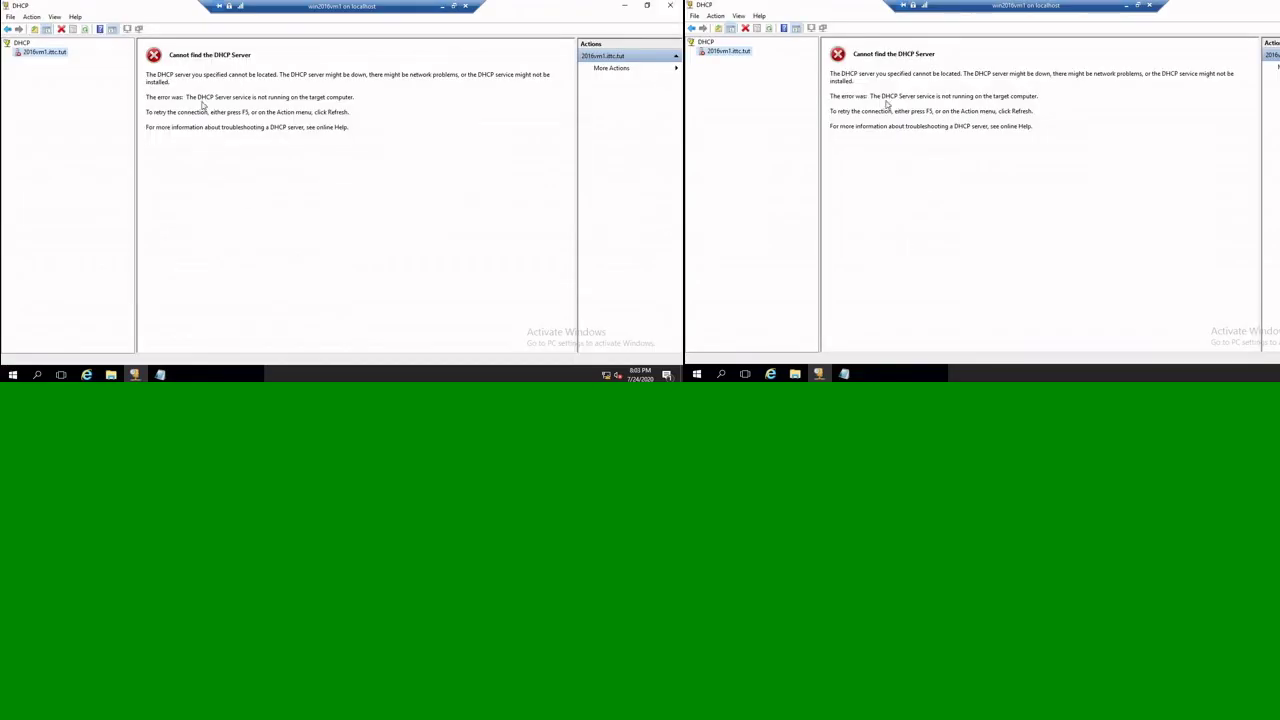
Start the DHCP service on the 2016vm1.ittc.tut server again
right_click(49, 51)
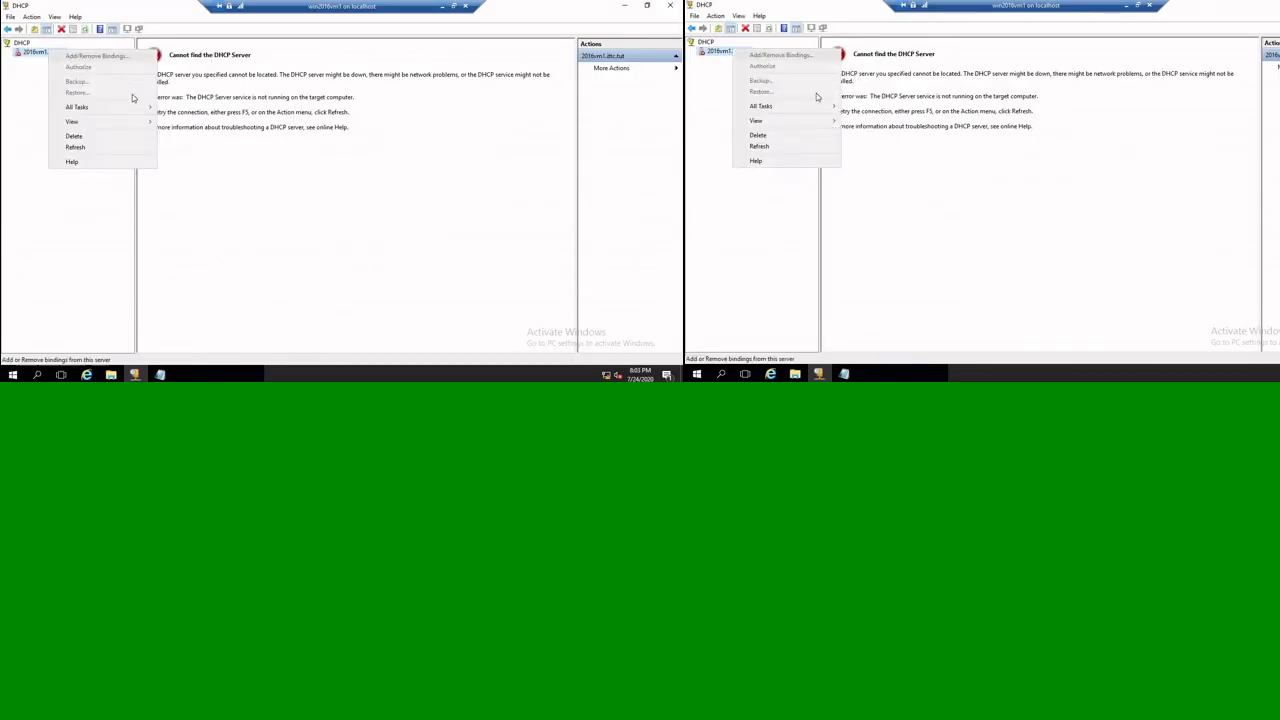
mouse_move(138, 110)
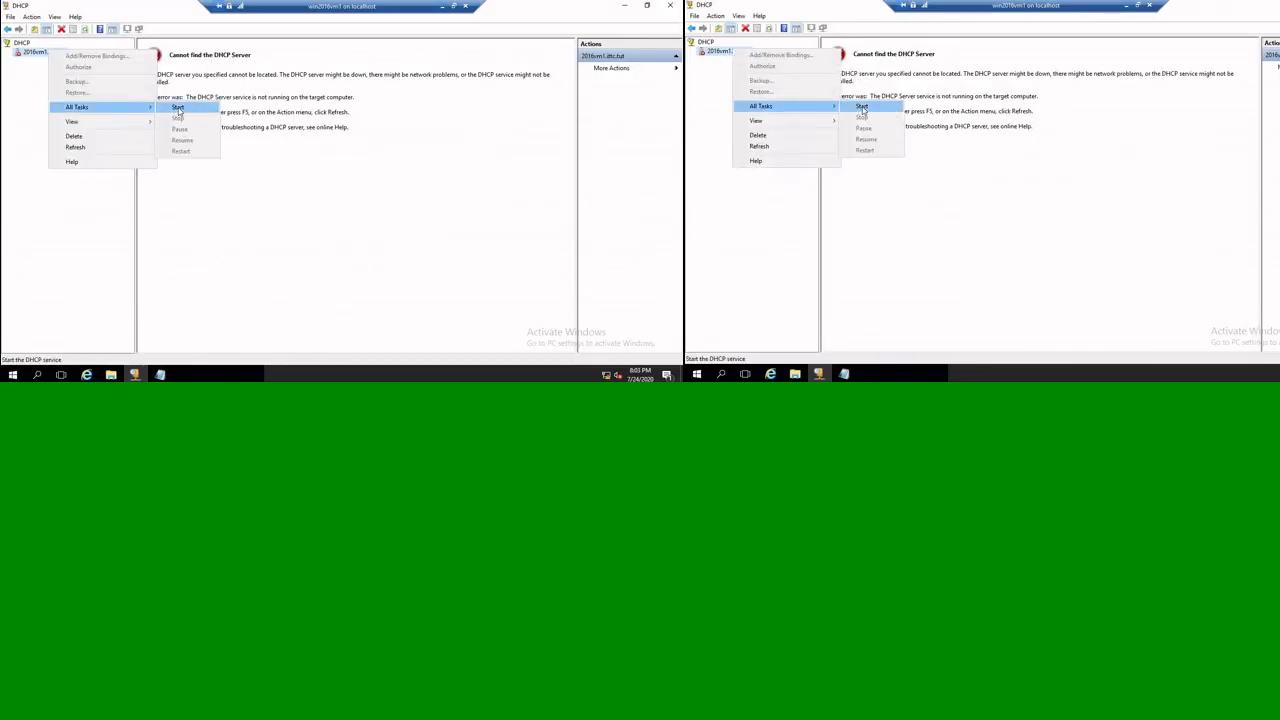
left_click(178, 108)
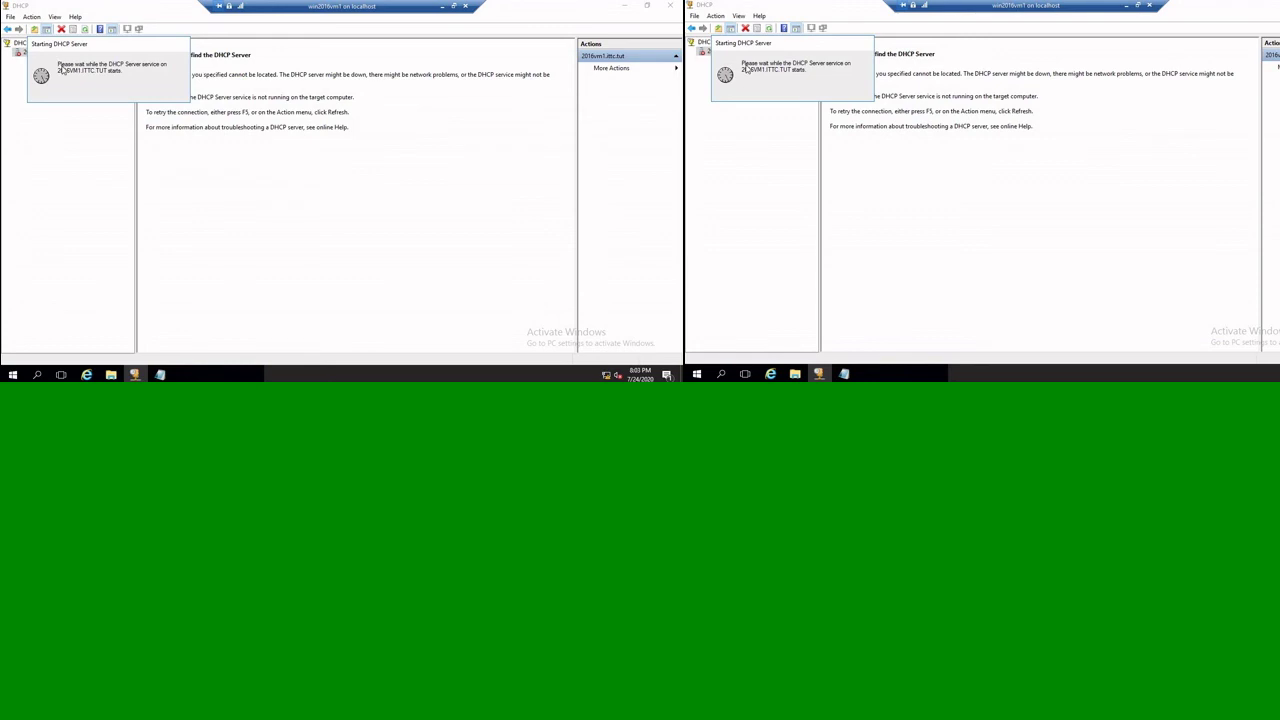
Refresh scope1's address leases to show reservations 192.168.1.181 and 192.168.1.182, then return to the host
double_click(38, 61)
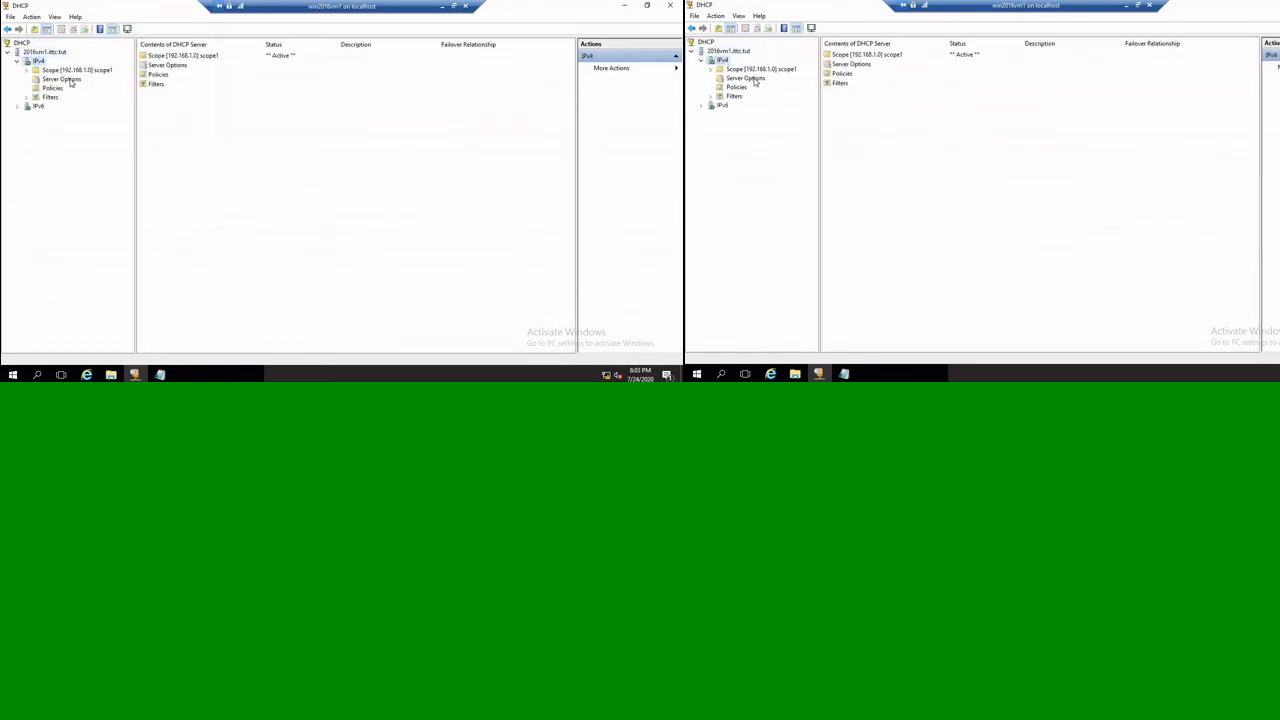
double_click(74, 70)
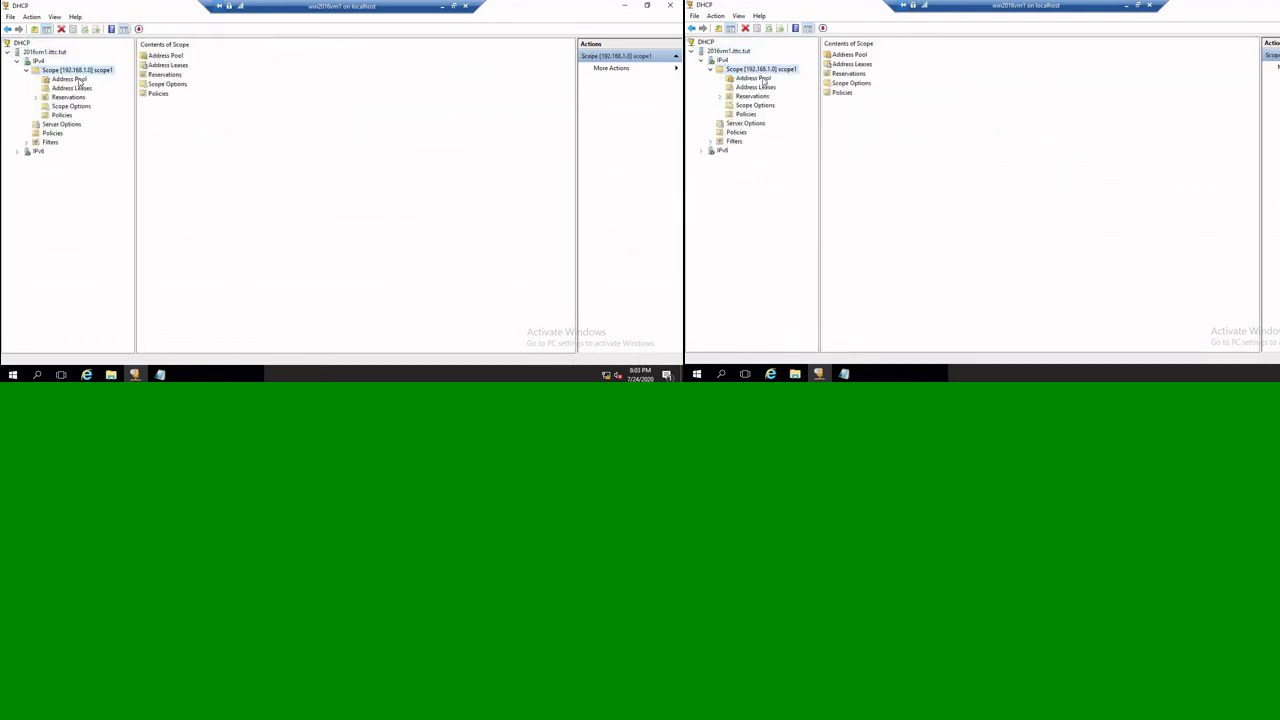
left_click(85, 89)
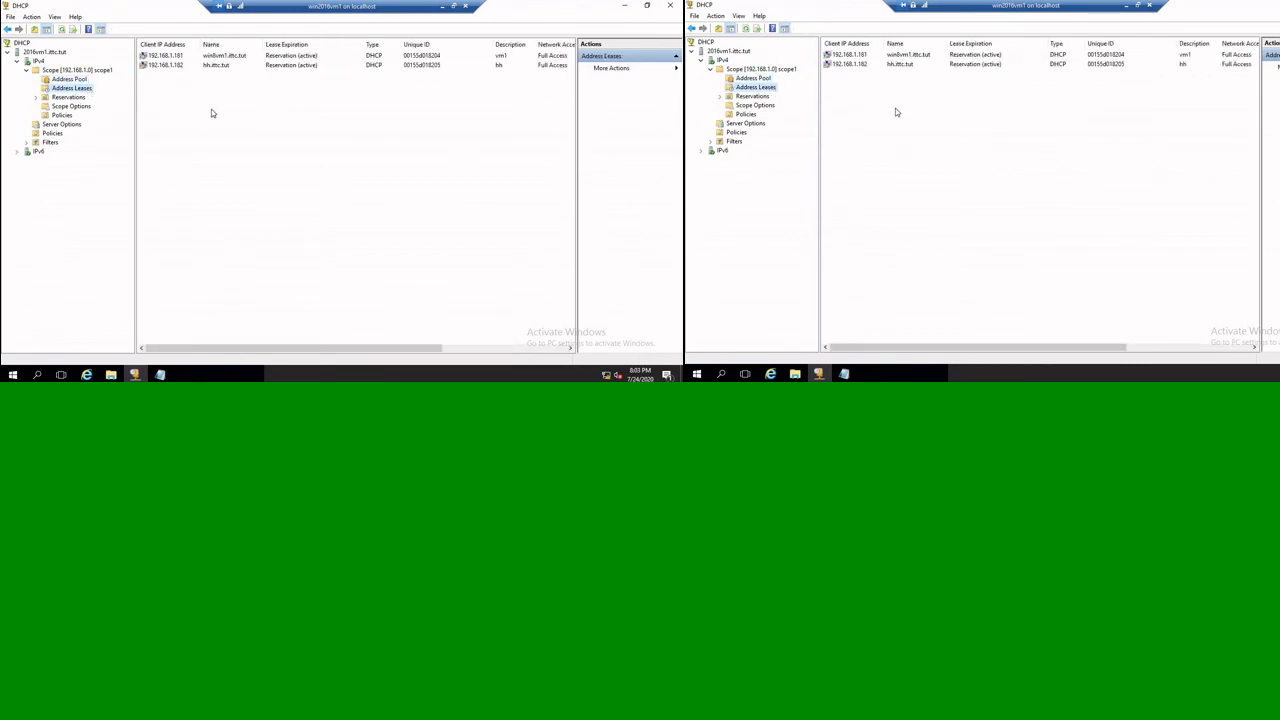
right_click(211, 109)
left_click(238, 116)
left_click(443, 9)
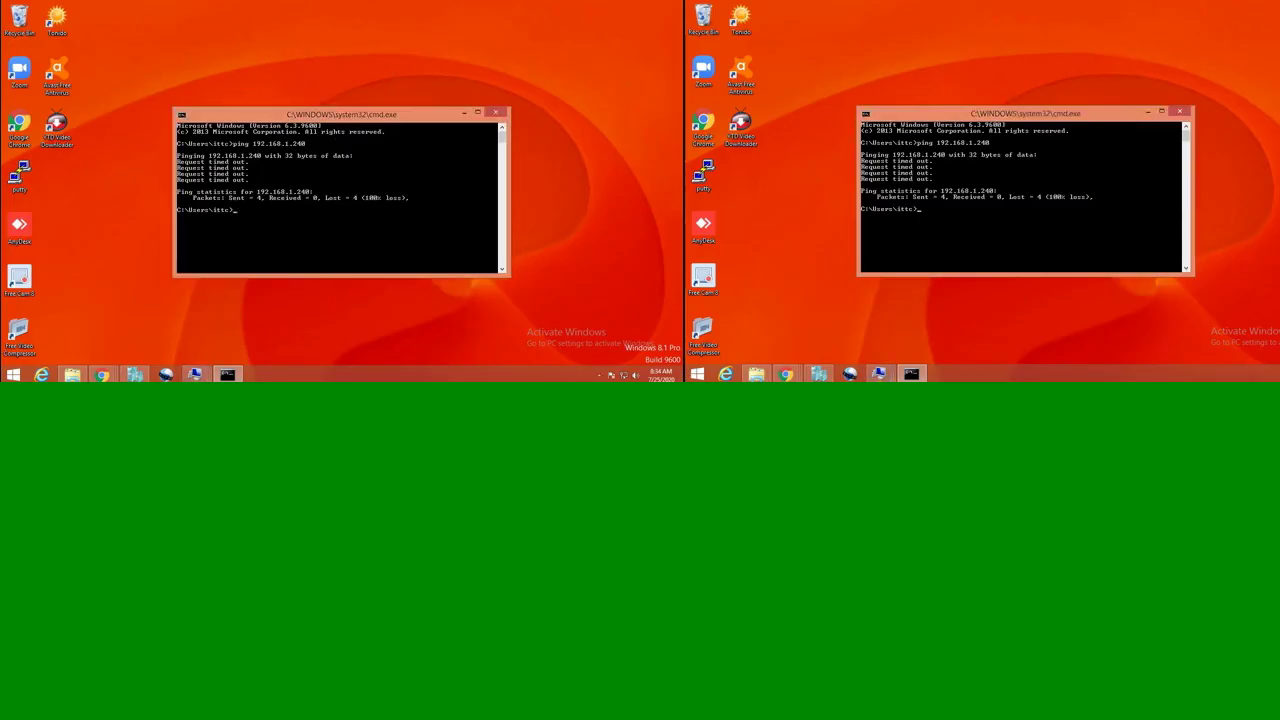
Show the host's network adapters via Network and Sharing Center
right_click(629, 376)
left_click(609, 367)
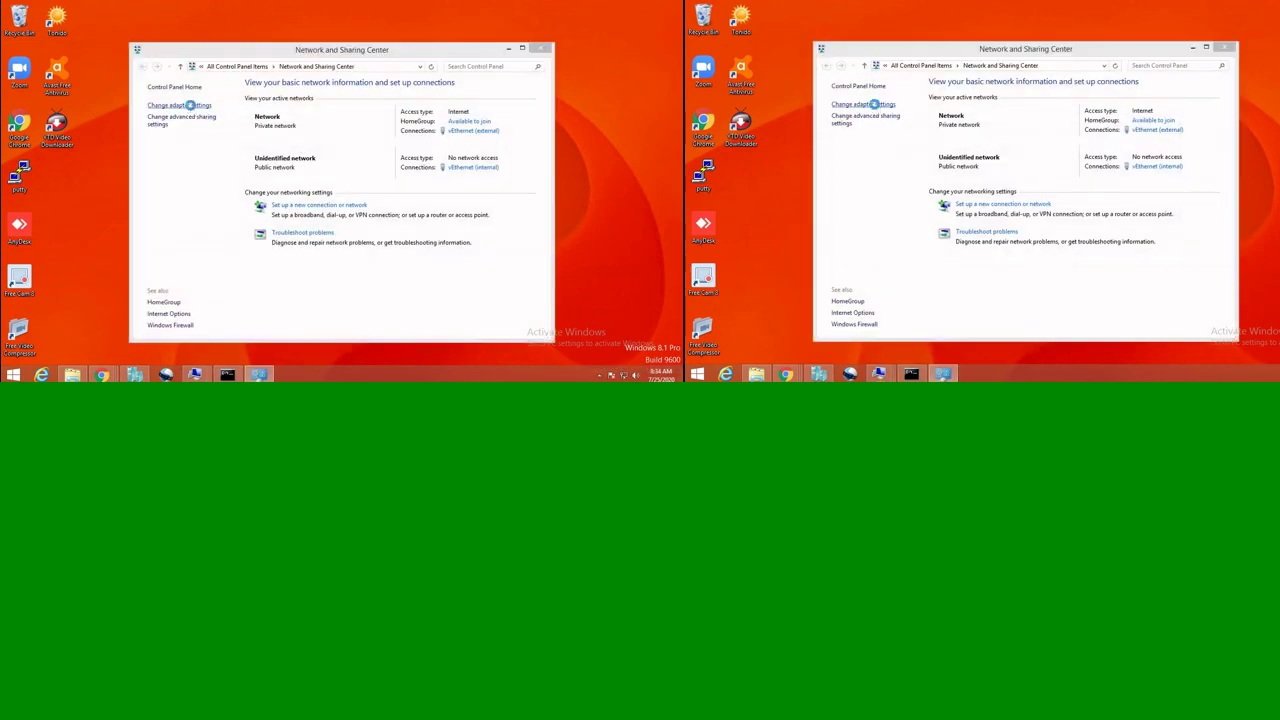
left_click(192, 108)
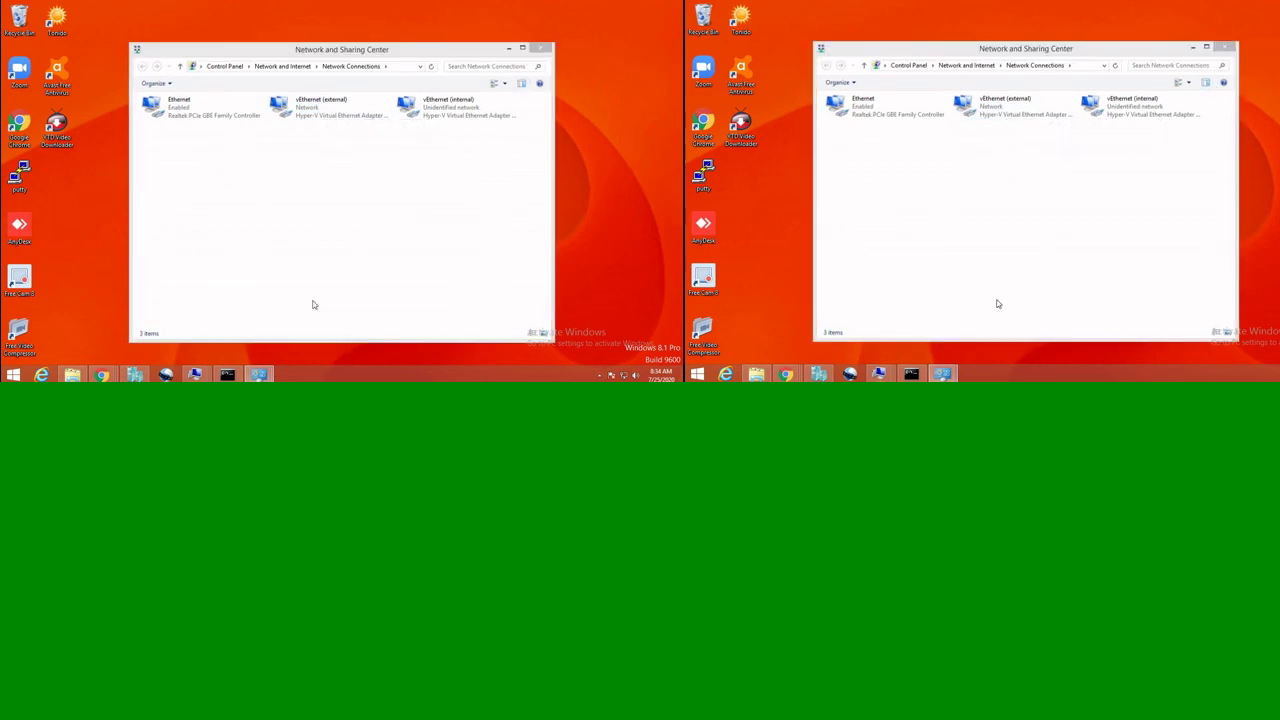
On win8vm1, confirm Ethernet holds 192.168.1.181 from DHCP server 192.168.1.105, then close both dialogs
left_click(137, 374)
left_click(234, 97)
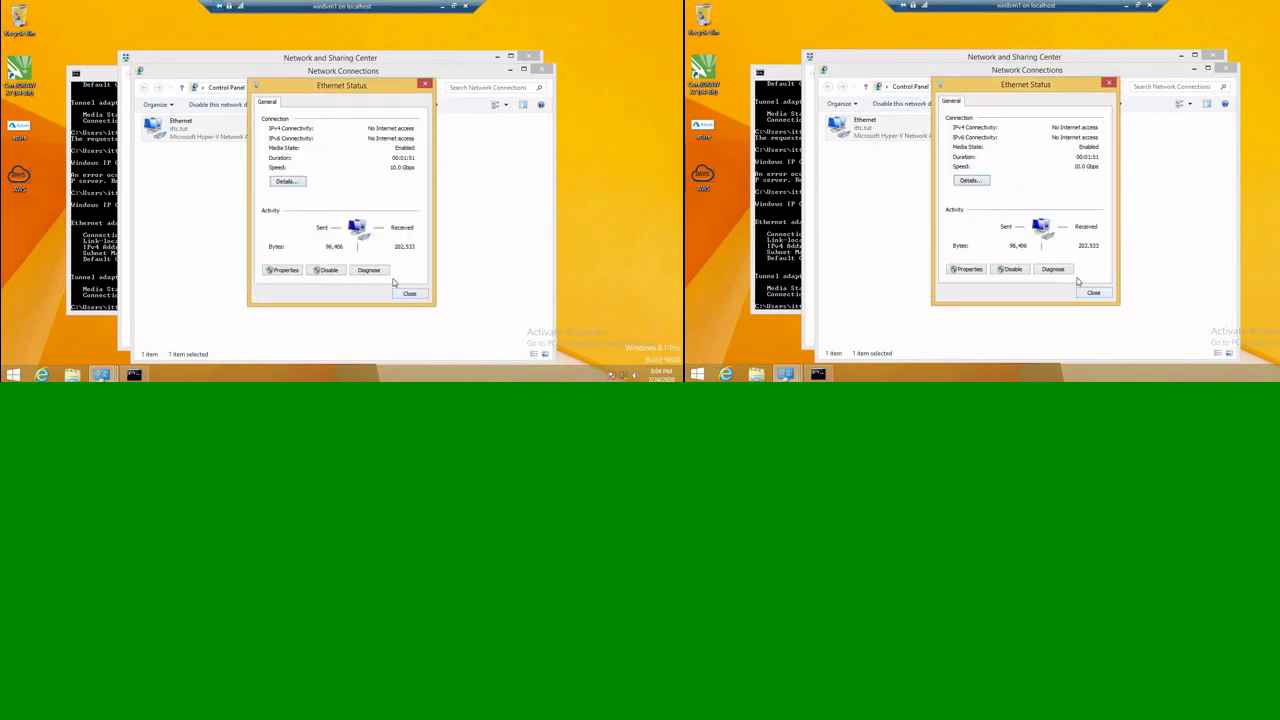
left_click(289, 183)
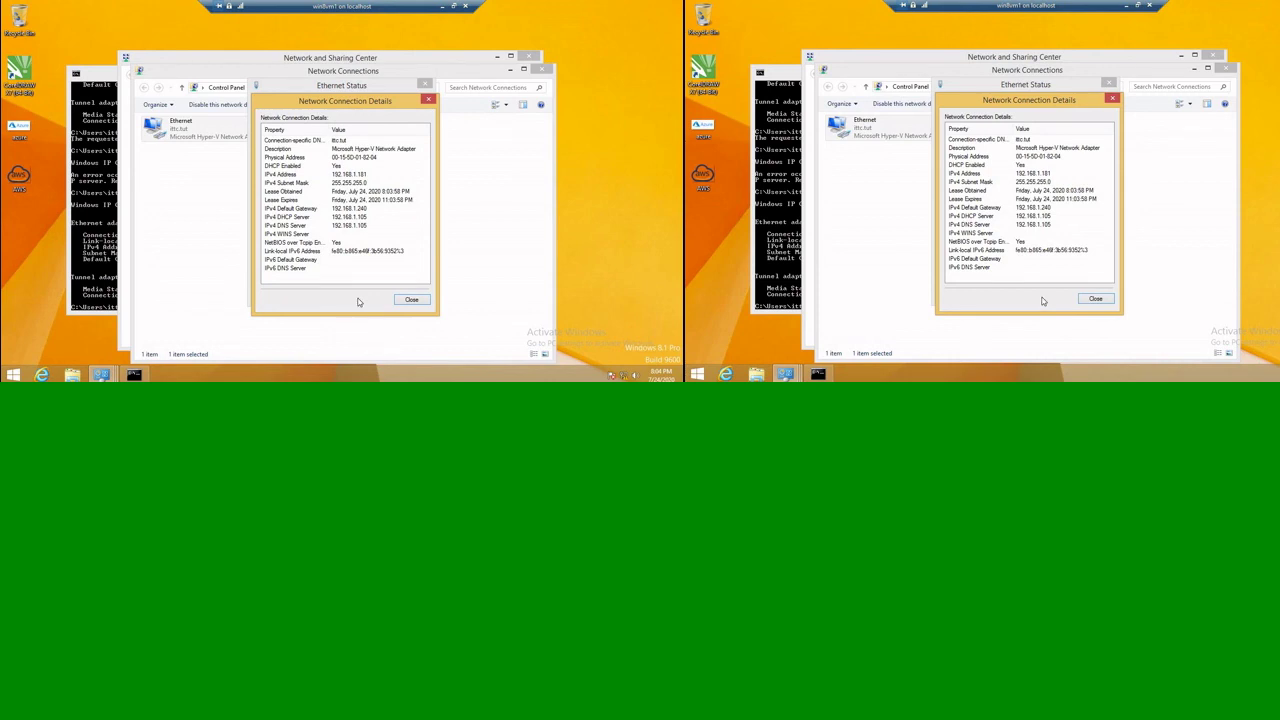
left_click(412, 300)
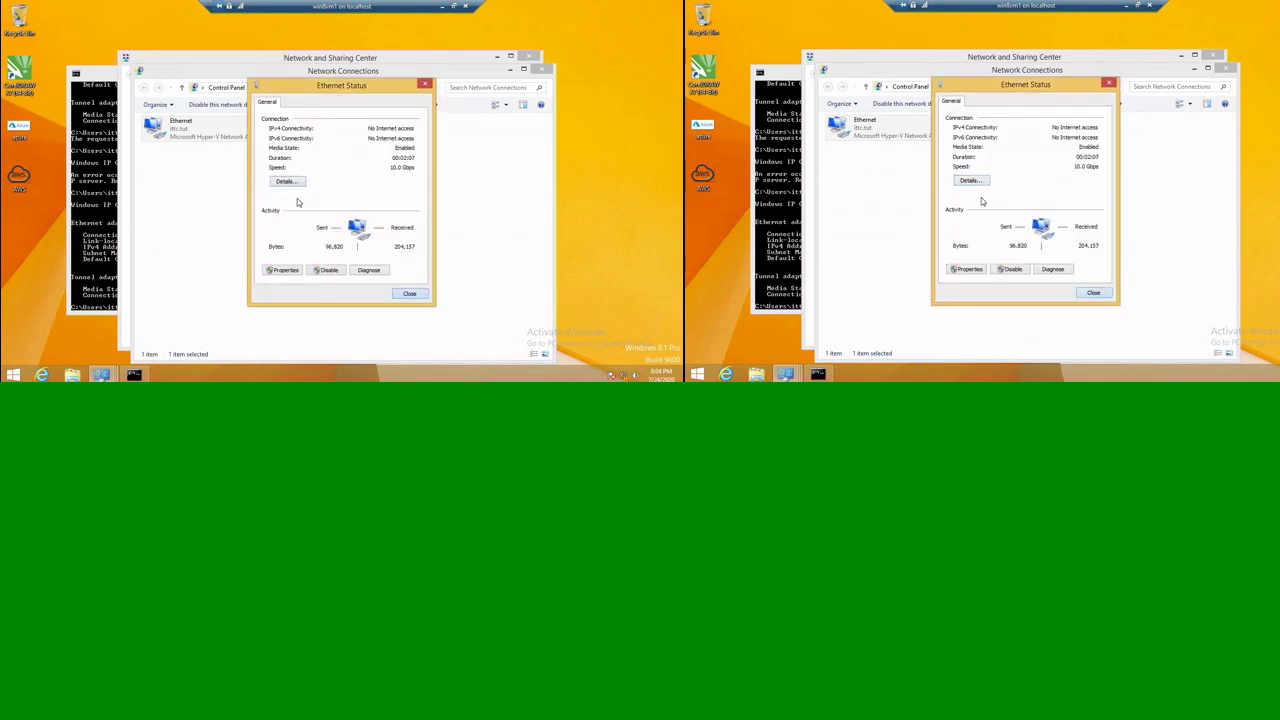
left_click(416, 298)
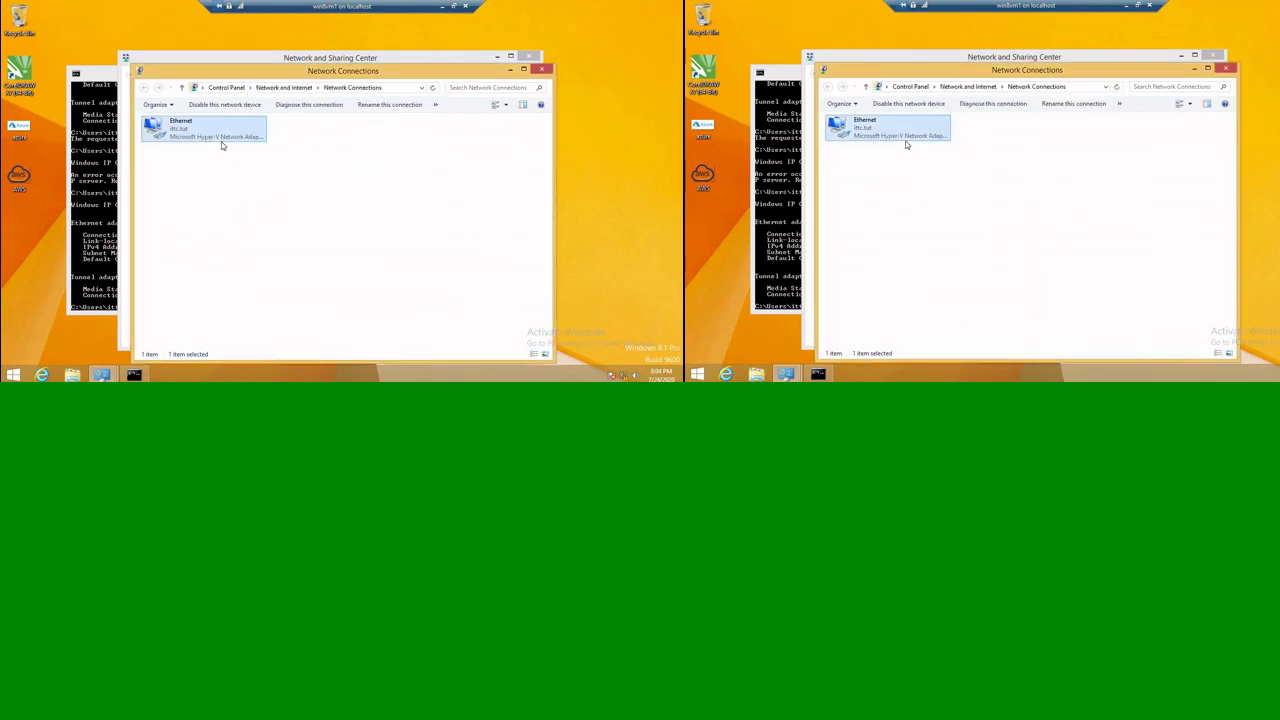